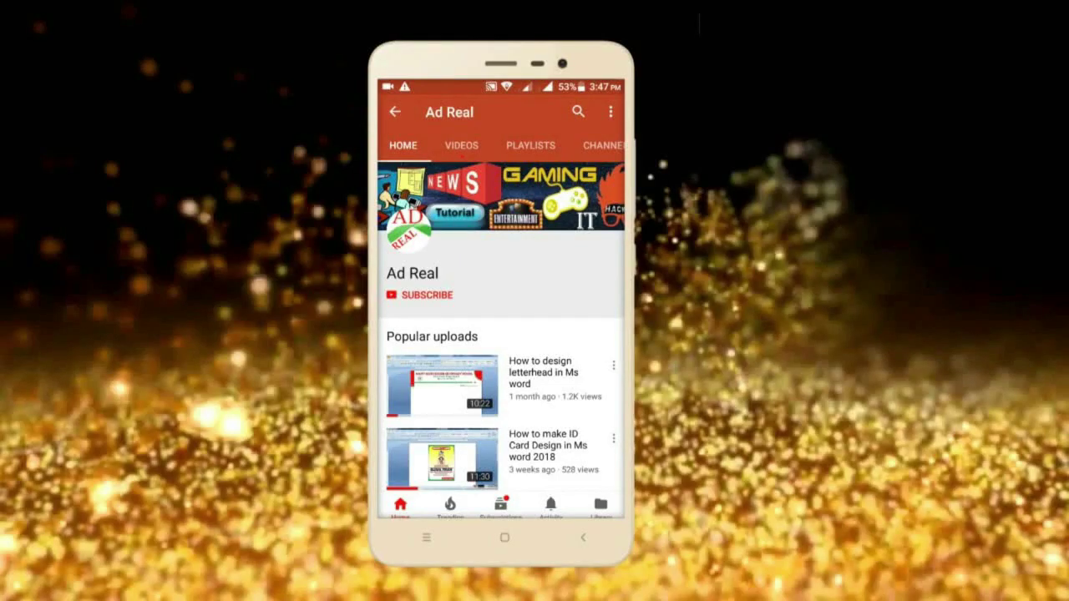
- Create a new white document 2 inches wide, 3 inches high, at 300 pixels/inch
{"action": "left_click", "coordinate": [424, 294]}
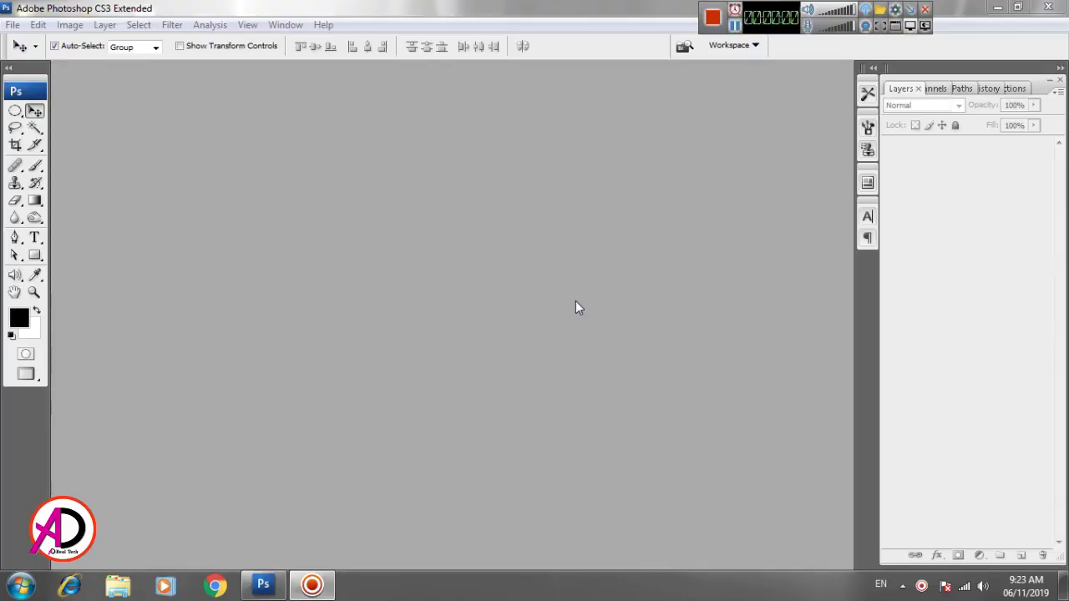
{"action": "left_click", "coordinate": [575, 303]}
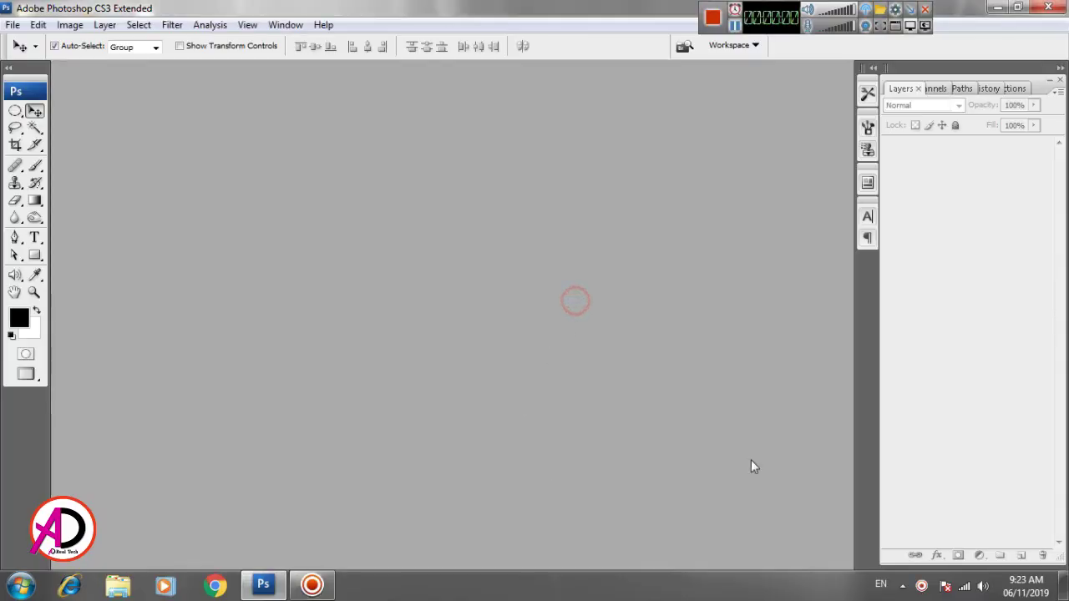
{"action": "left_click", "coordinate": [11, 23]}
{"action": "left_click", "coordinate": [27, 42]}
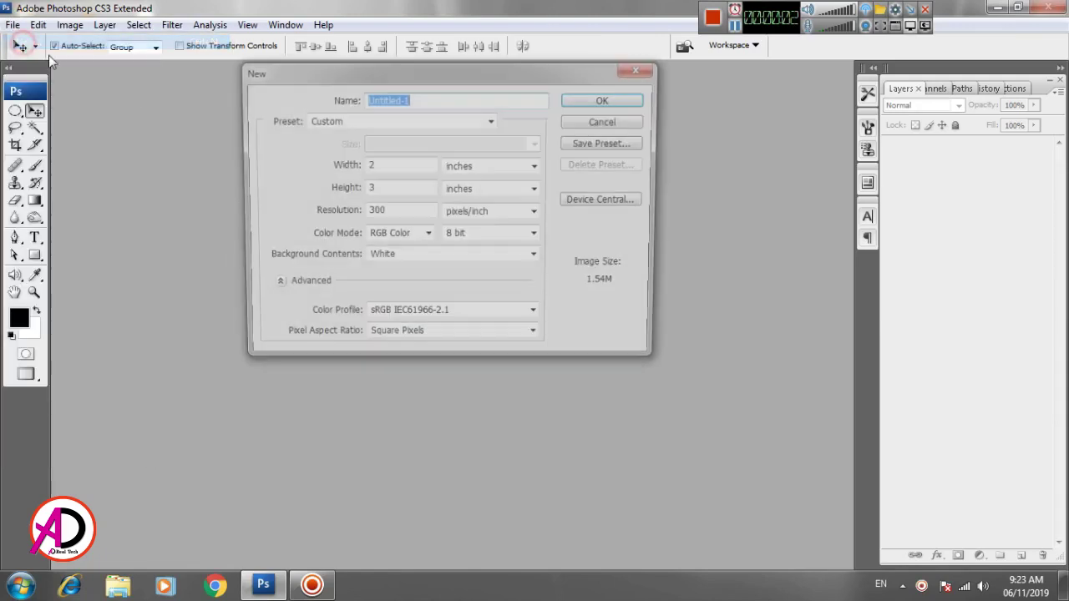
{"action": "left_click", "coordinate": [387, 166]}
{"action": "left_click", "coordinate": [395, 208]}
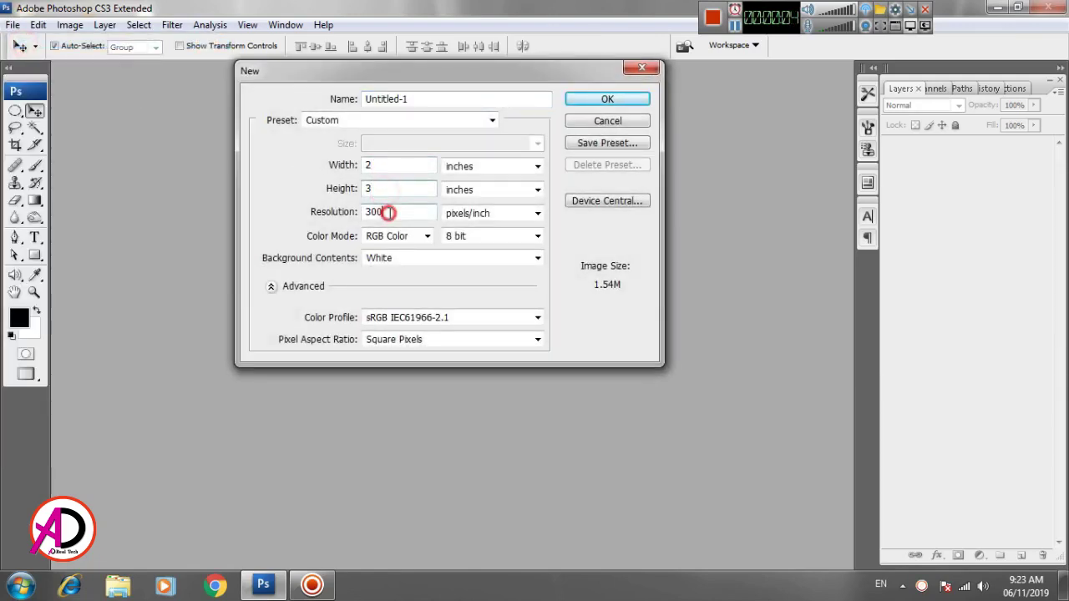
{"action": "double_click", "coordinate": [364, 164]}
{"action": "double_click", "coordinate": [368, 187]}
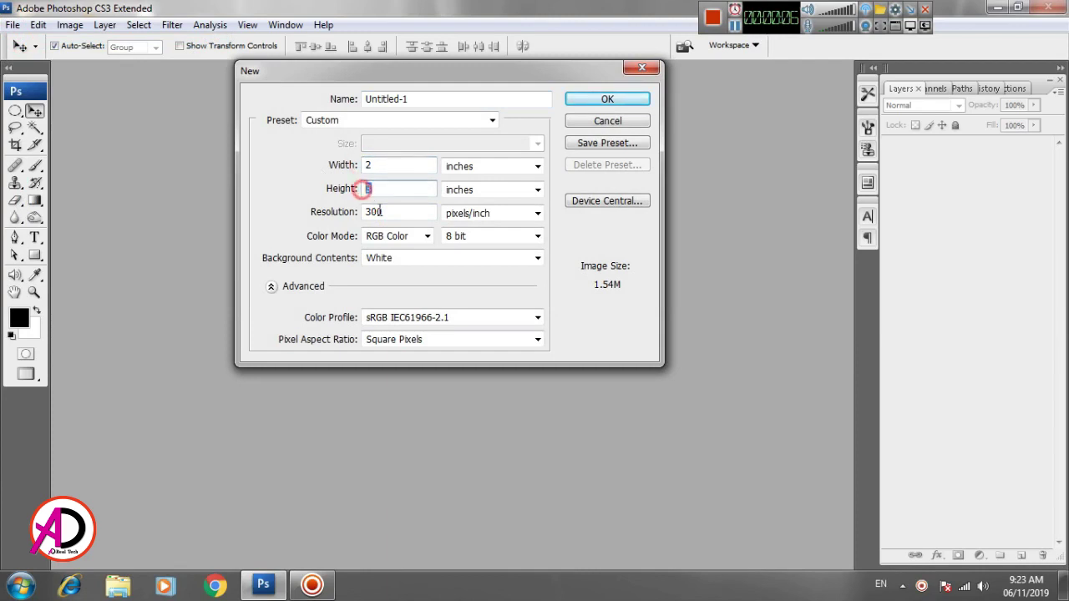
{"action": "double_click", "coordinate": [364, 213]}
{"action": "left_click", "coordinate": [583, 98]}
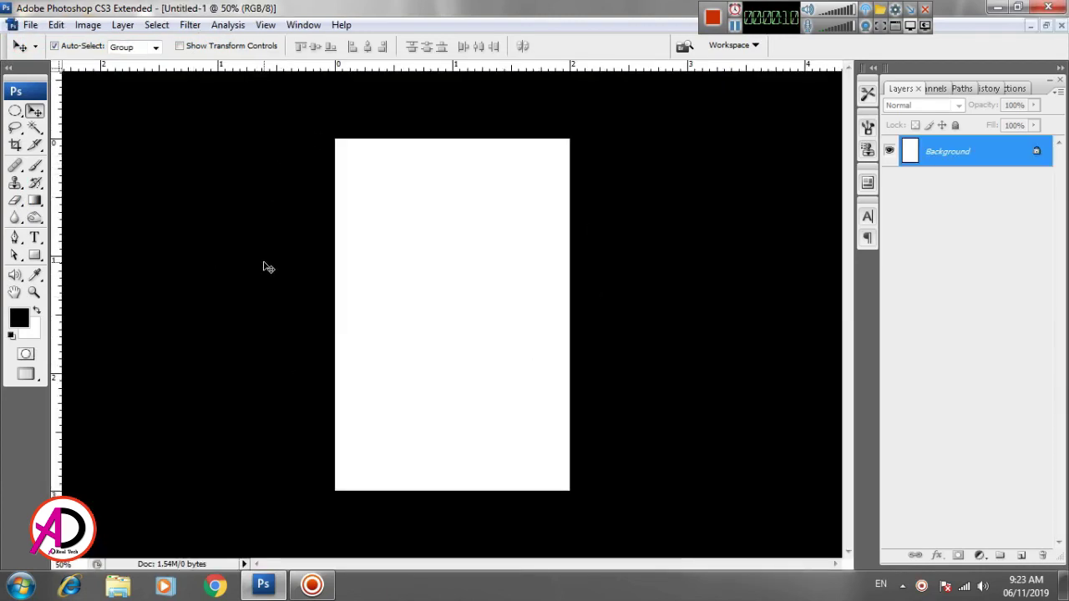
- Zoom in on the page and set the Pen tool to draw plain paths
{"action": "key", "text": "f"}
{"action": "left_click", "coordinate": [449, 375]}
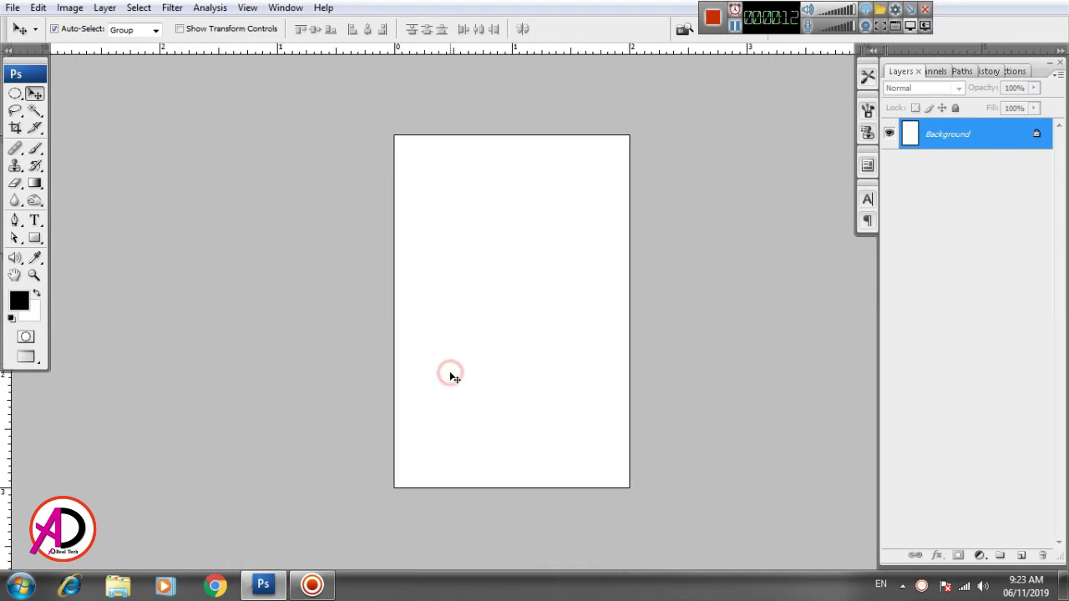
{"action": "left_click_drag", "start_coordinate": [450, 375], "coordinate": [523, 372]}
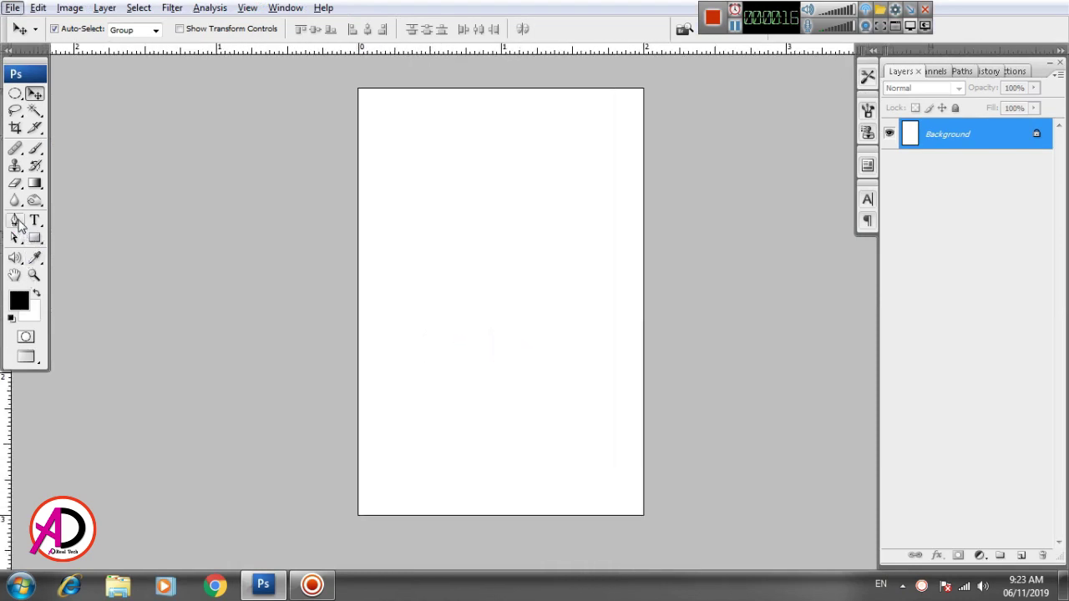
{"action": "left_click_drag", "start_coordinate": [18, 224], "coordinate": [74, 220]}
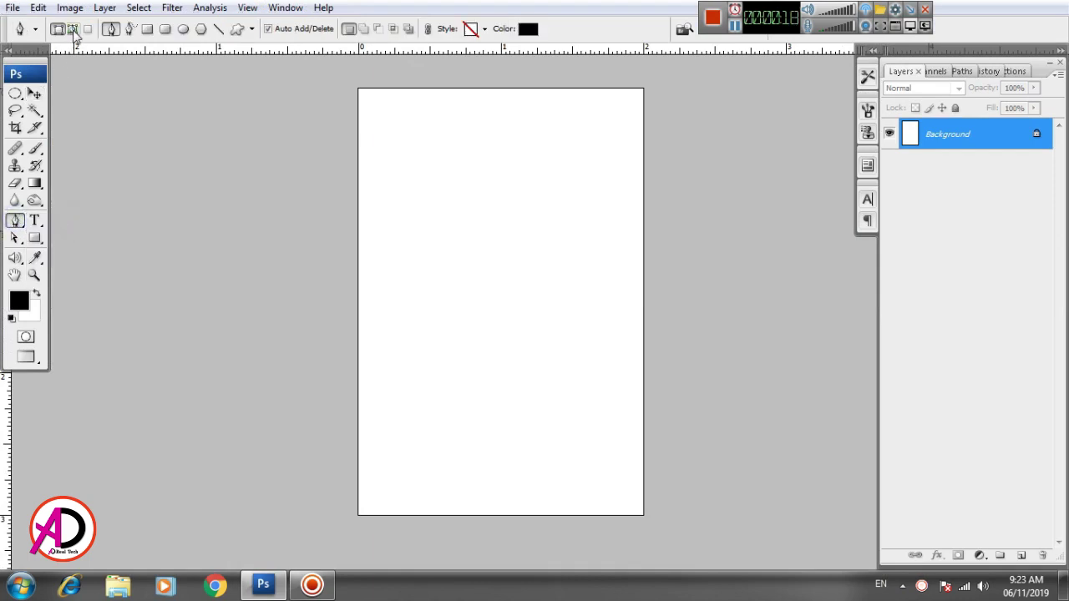
{"action": "left_click", "coordinate": [73, 30]}
- Draw a closed path: left edge, bottom corners, top-right corner, and a point along the top edge
{"action": "left_click", "coordinate": [525, 258]}
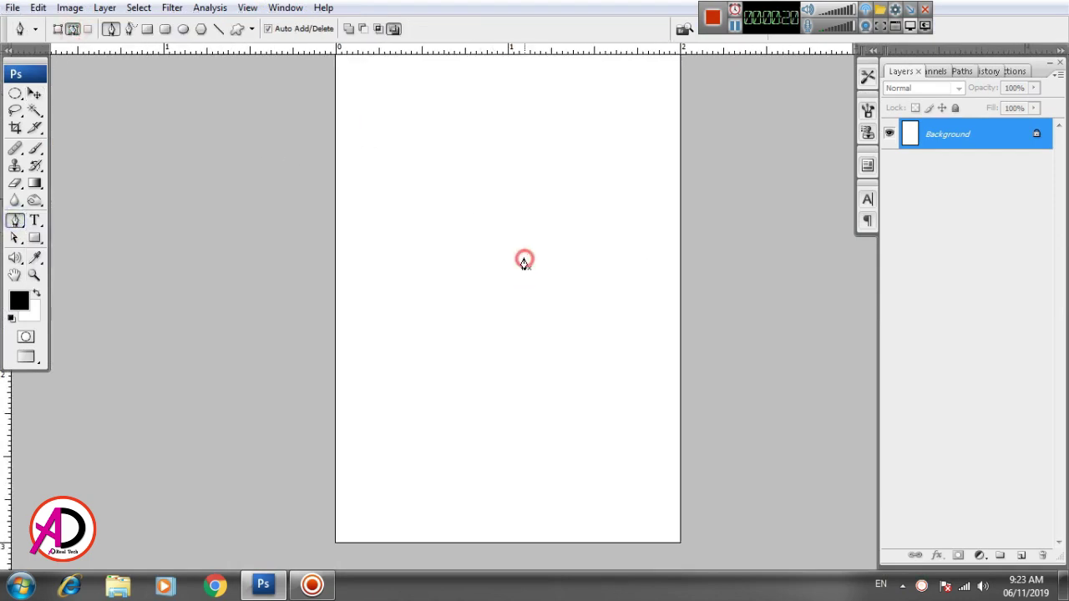
{"action": "left_click", "coordinate": [519, 411]}
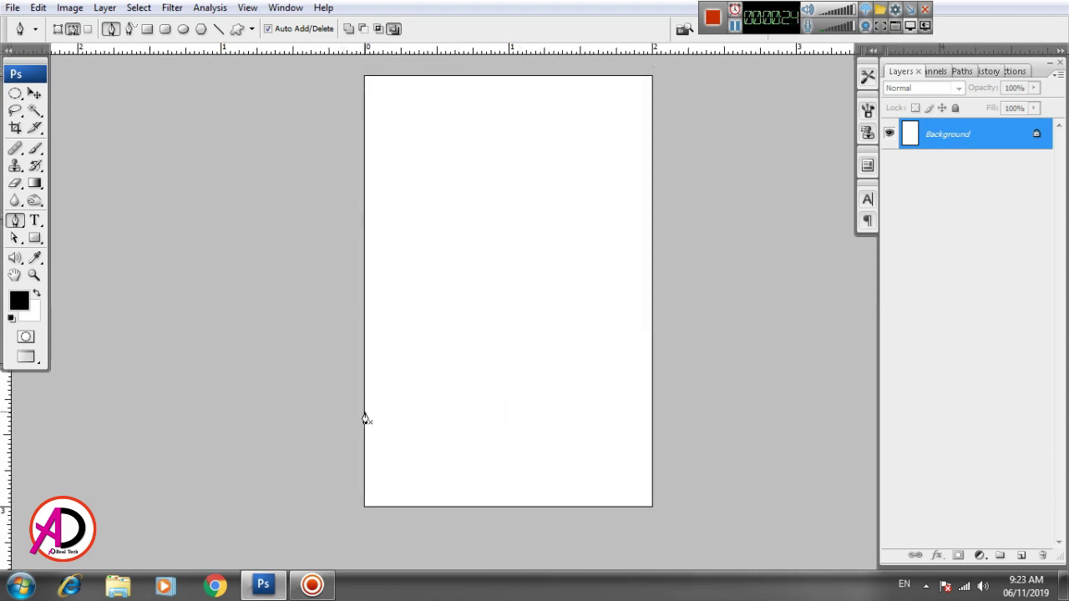
{"action": "left_click", "coordinate": [364, 505]}
{"action": "left_click", "coordinate": [438, 516]}
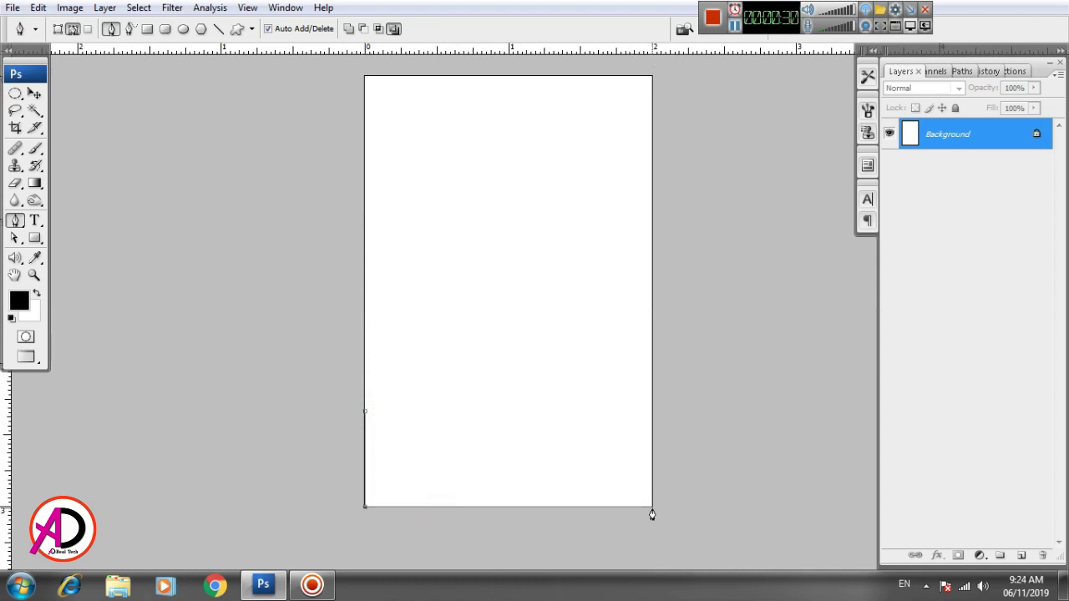
{"action": "left_click", "coordinate": [652, 506]}
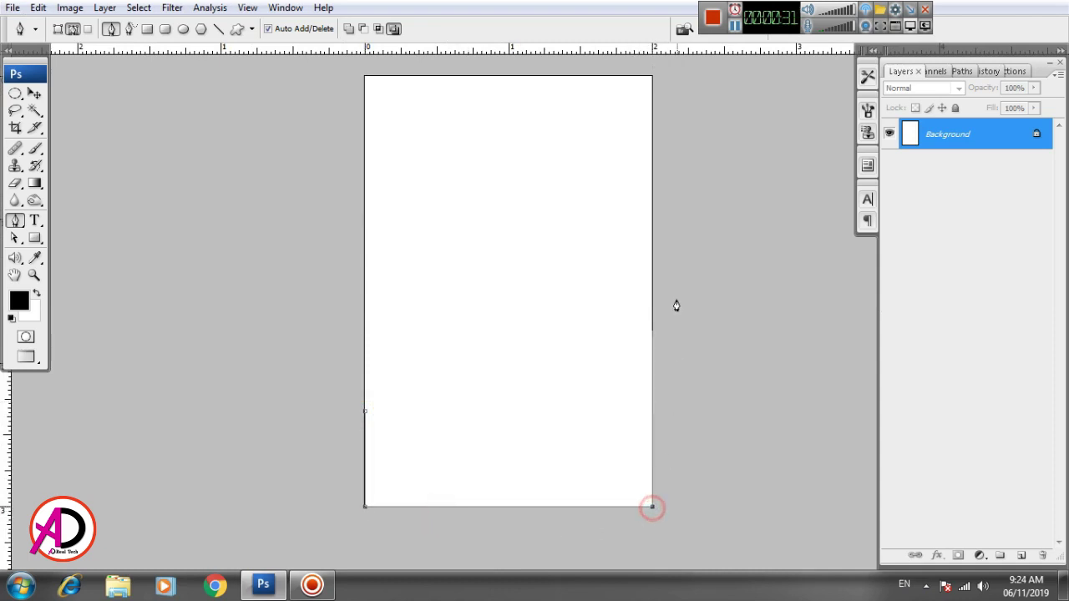
{"action": "left_click", "coordinate": [651, 77]}
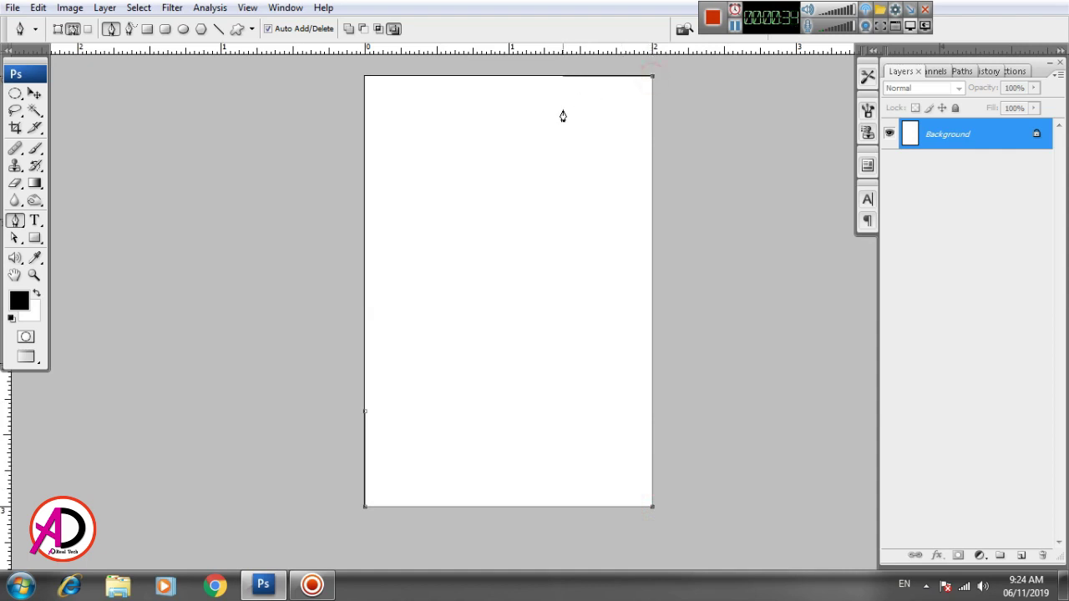
{"action": "left_click", "coordinate": [610, 76]}
{"action": "left_click", "coordinate": [364, 412]}
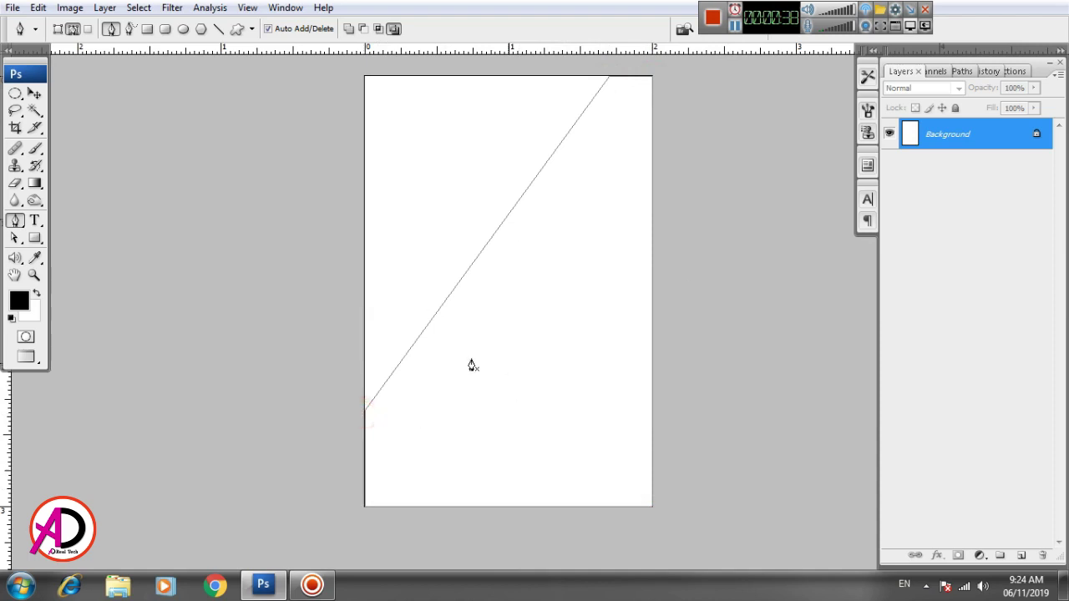
{"action": "left_click", "coordinate": [15, 238]}
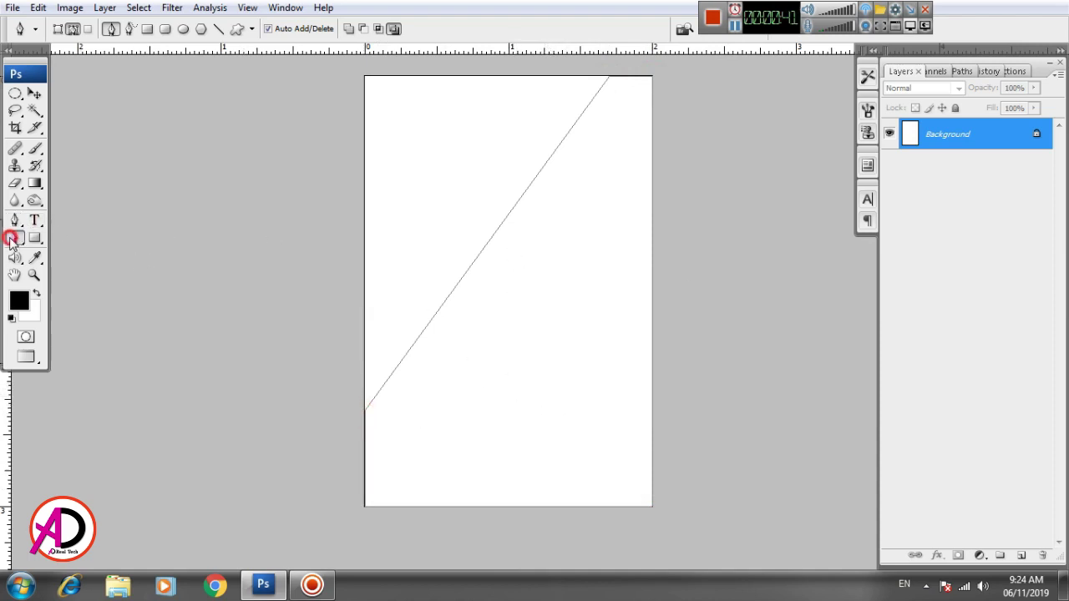
- Add an anchor on the diagonal and drag it down-right to make a smooth curve
{"action": "right_click", "coordinate": [497, 233]}
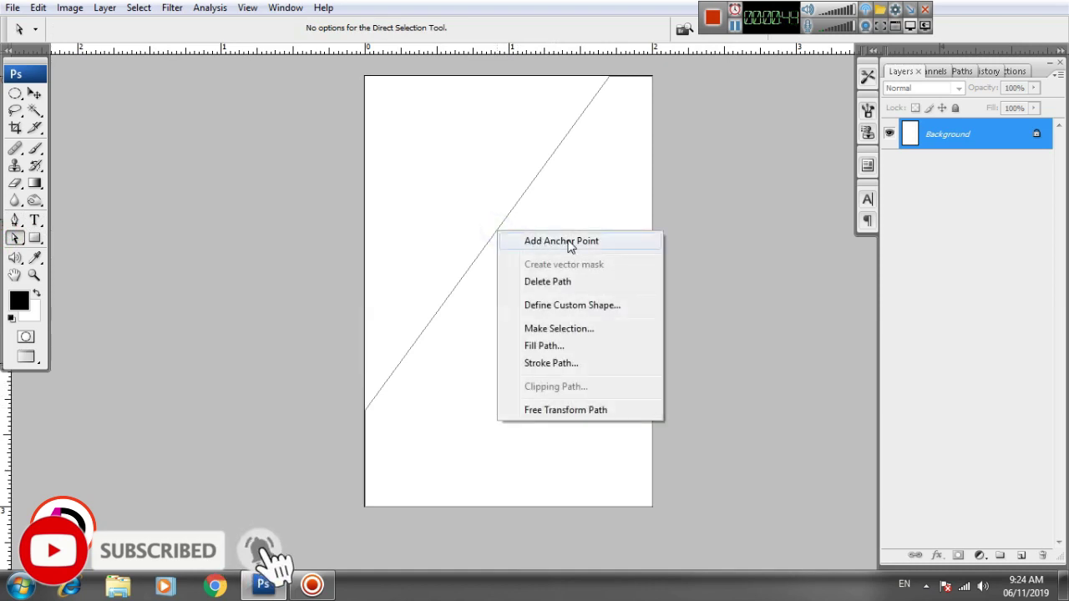
{"action": "left_click", "coordinate": [568, 241]}
{"action": "left_click_drag", "start_coordinate": [497, 233], "coordinate": [591, 381]}
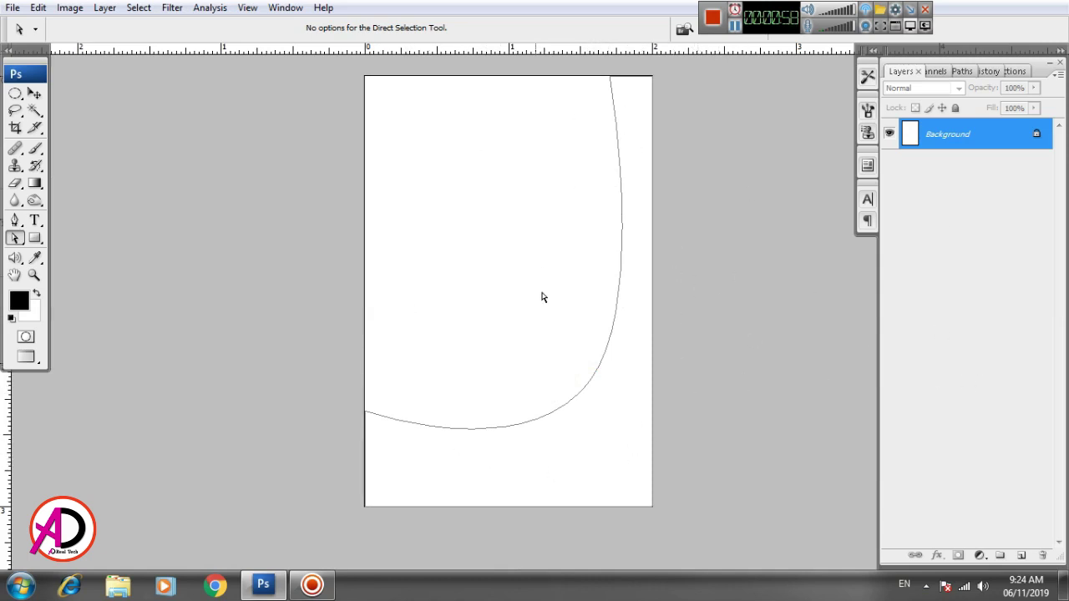
{"action": "left_click", "coordinate": [15, 220]}
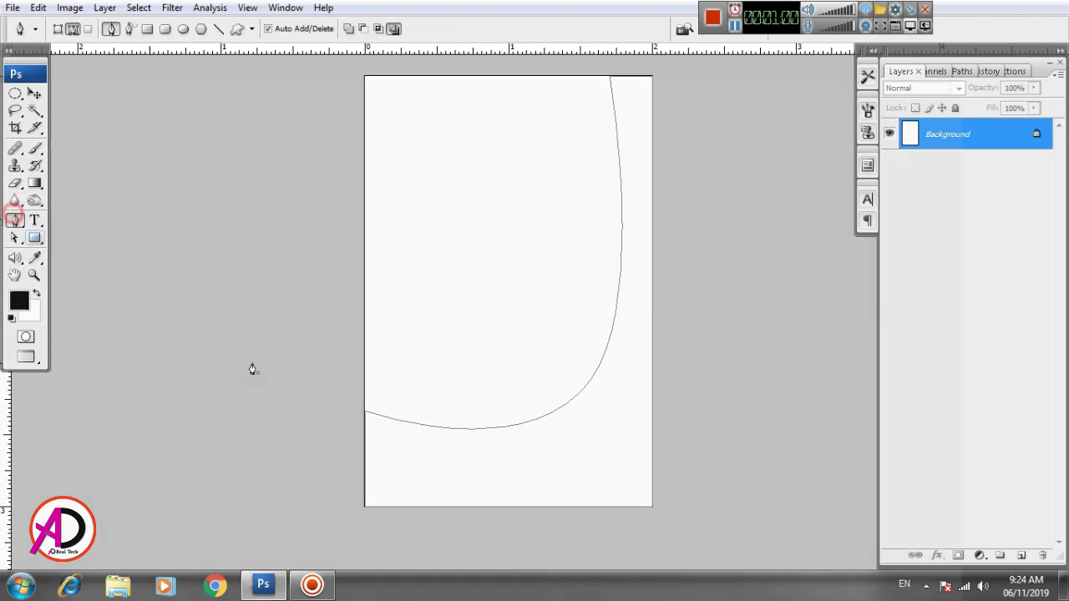
- Turn the curved path into a selection
{"action": "right_click", "coordinate": [502, 449]}
{"action": "left_click", "coordinate": [565, 360]}
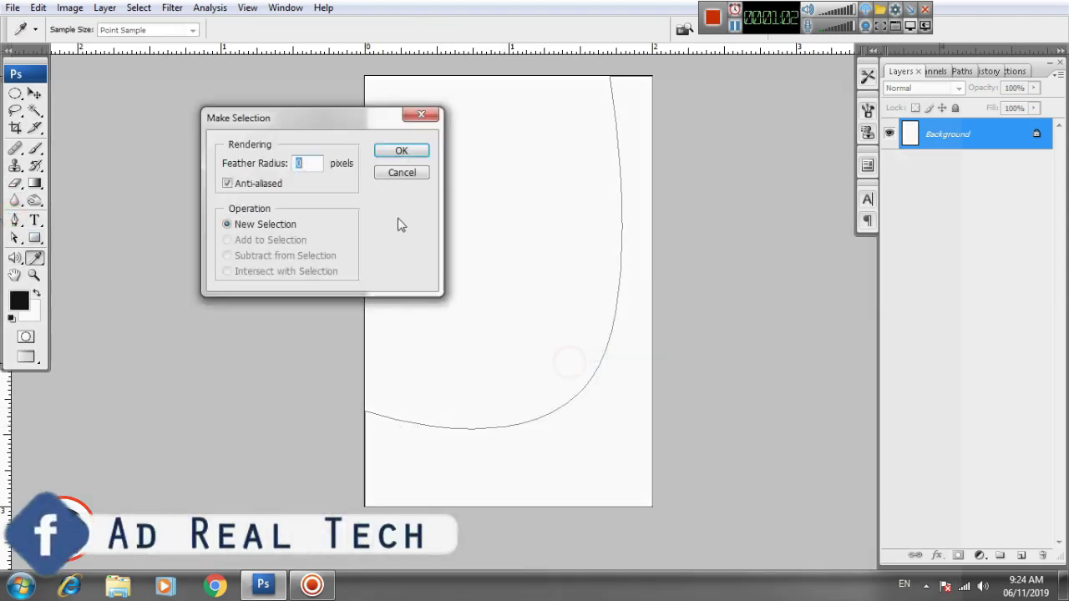
{"action": "left_click", "coordinate": [401, 150]}
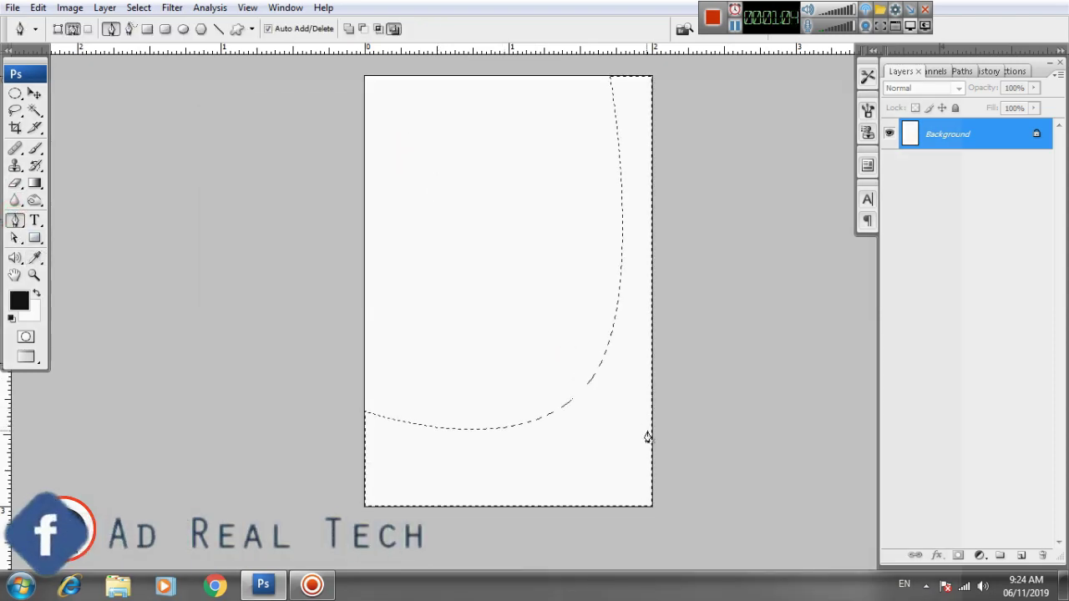
- Fill the selection with a Solid Color fill layer in orange ff6600
{"action": "left_click", "coordinate": [980, 555]}
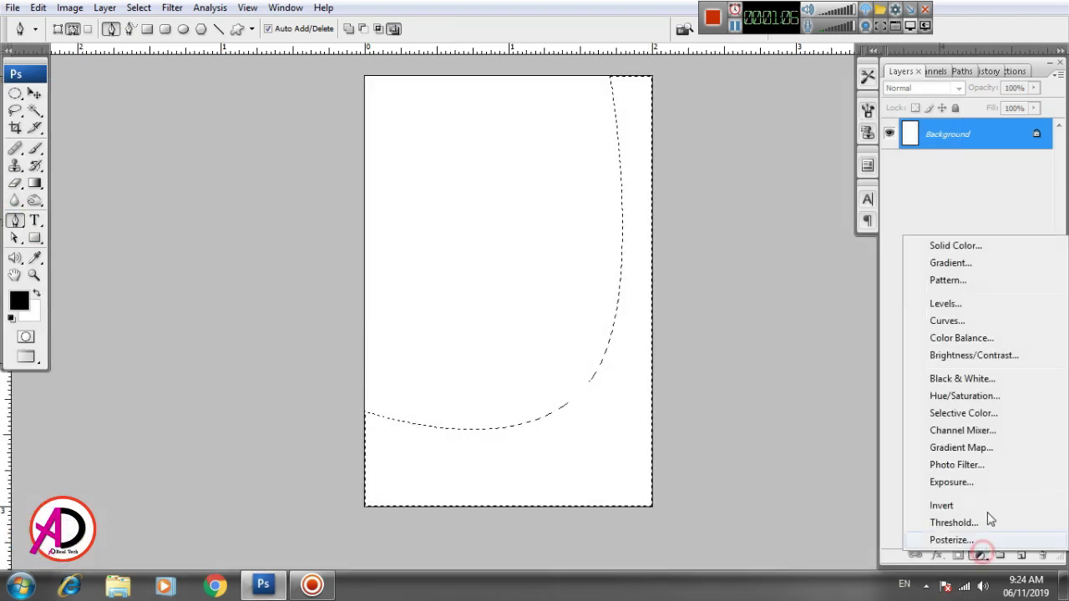
{"action": "left_click", "coordinate": [971, 247]}
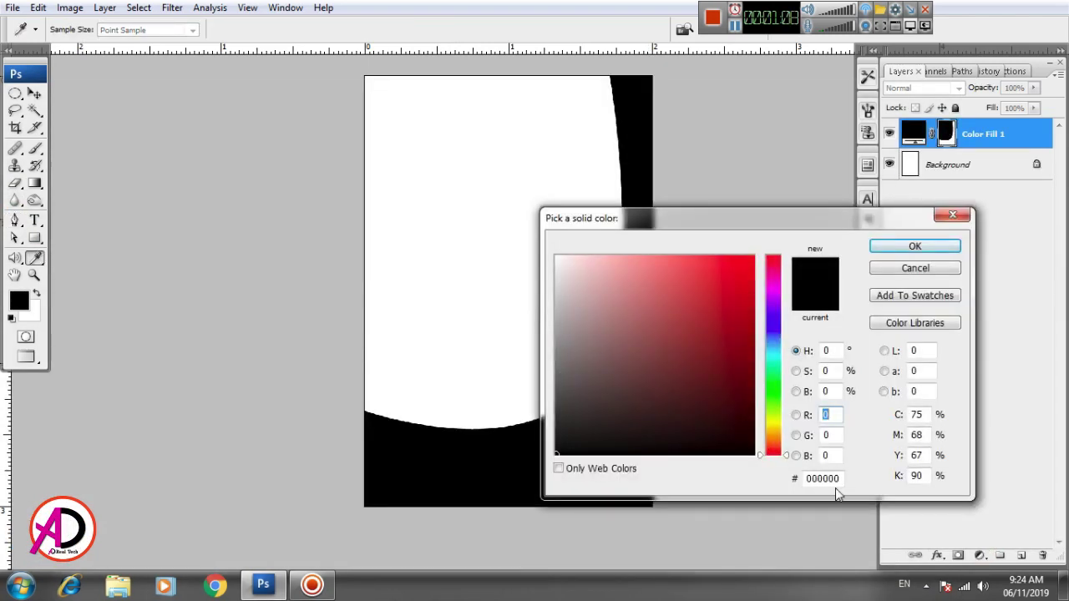
{"action": "left_click_drag", "start_coordinate": [839, 478], "coordinate": [794, 477]}
{"action": "type", "text": "ff6600"}
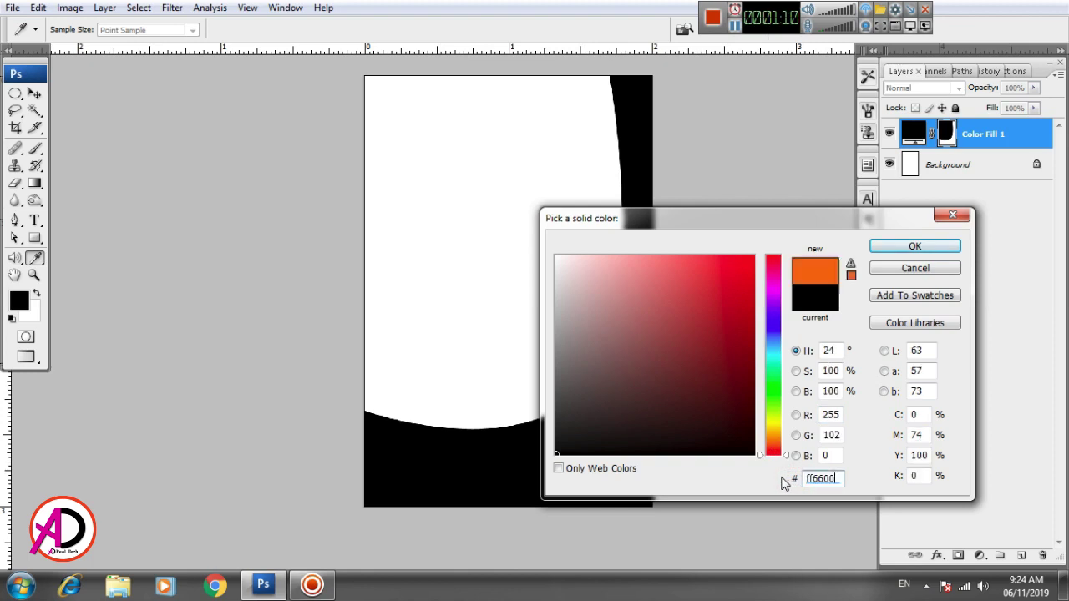
{"action": "left_click_drag", "start_coordinate": [709, 212], "coordinate": [820, 144]}
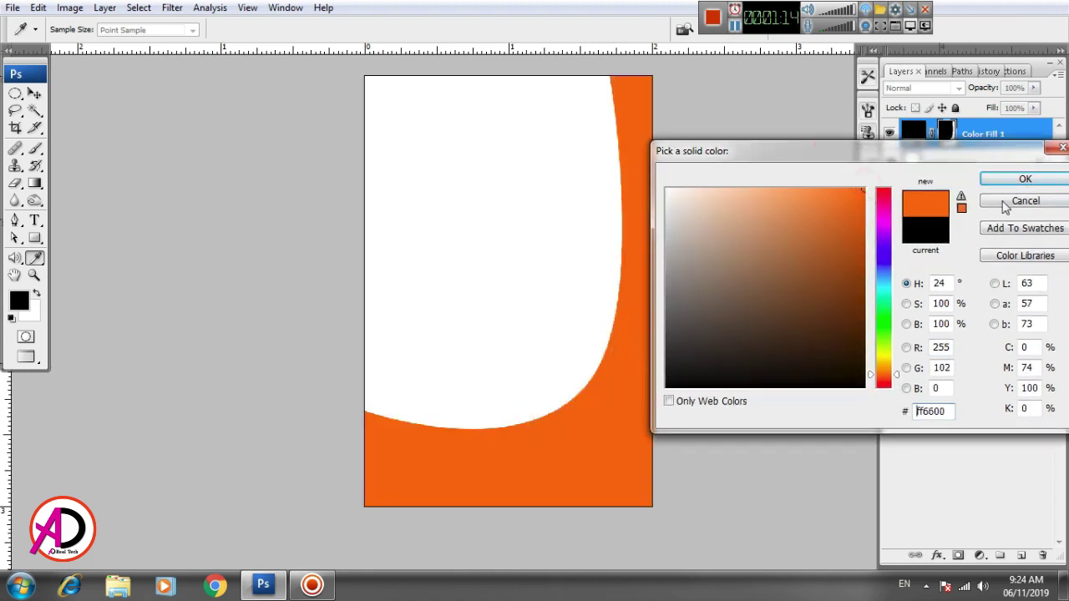
{"action": "left_click", "coordinate": [1015, 179]}
{"action": "key", "text": "p"}
{"action": "left_click", "coordinate": [34, 93]}
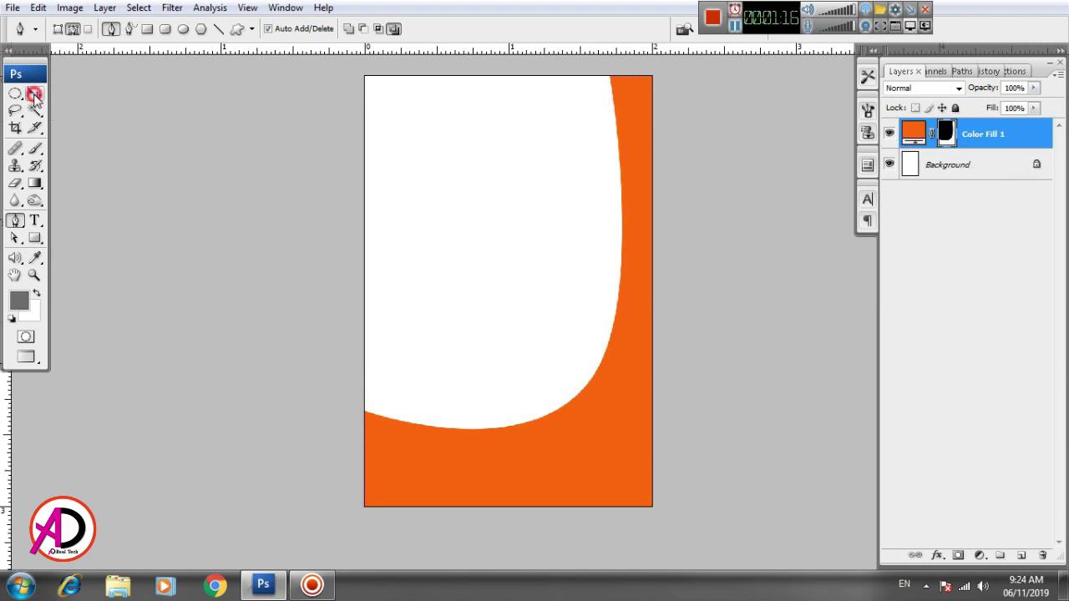
- Duplicate the Color Fill 1 layer and shift the copy left and up
{"action": "left_click_drag", "start_coordinate": [610, 410], "coordinate": [646, 433]}
{"action": "key", "text": "ctrl+minus"}
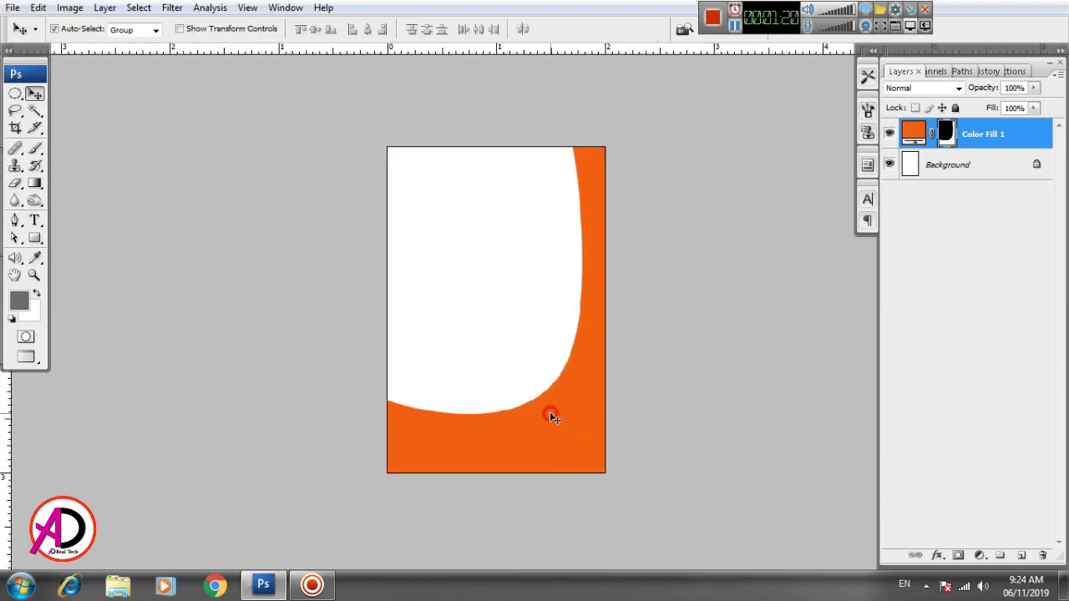
{"action": "left_click_drag", "start_coordinate": [1012, 145], "coordinate": [1024, 555]}
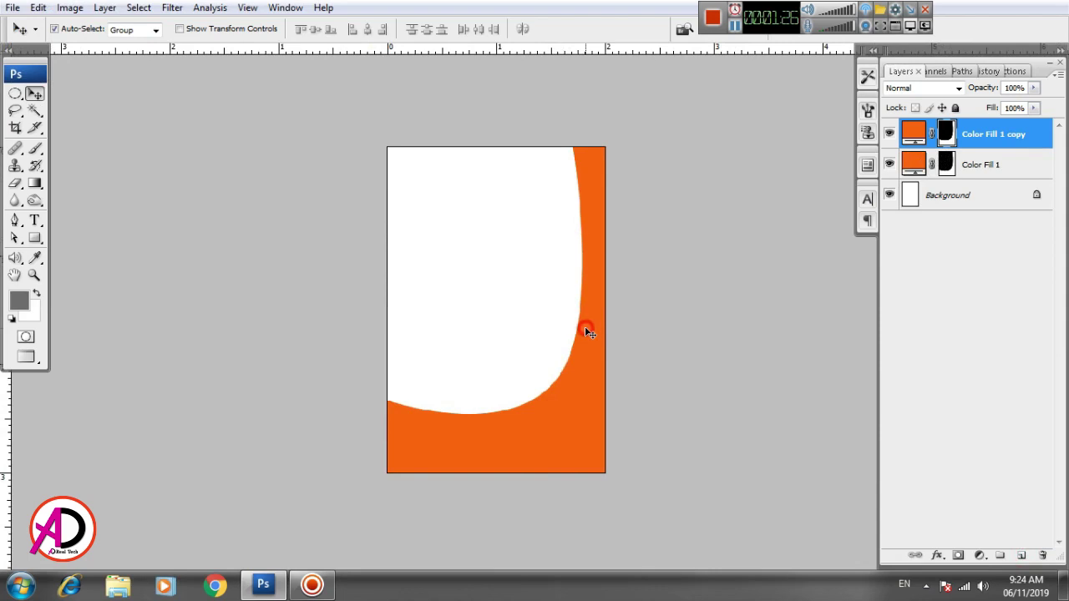
{"action": "left_click_drag", "start_coordinate": [575, 304], "coordinate": [546, 265]}
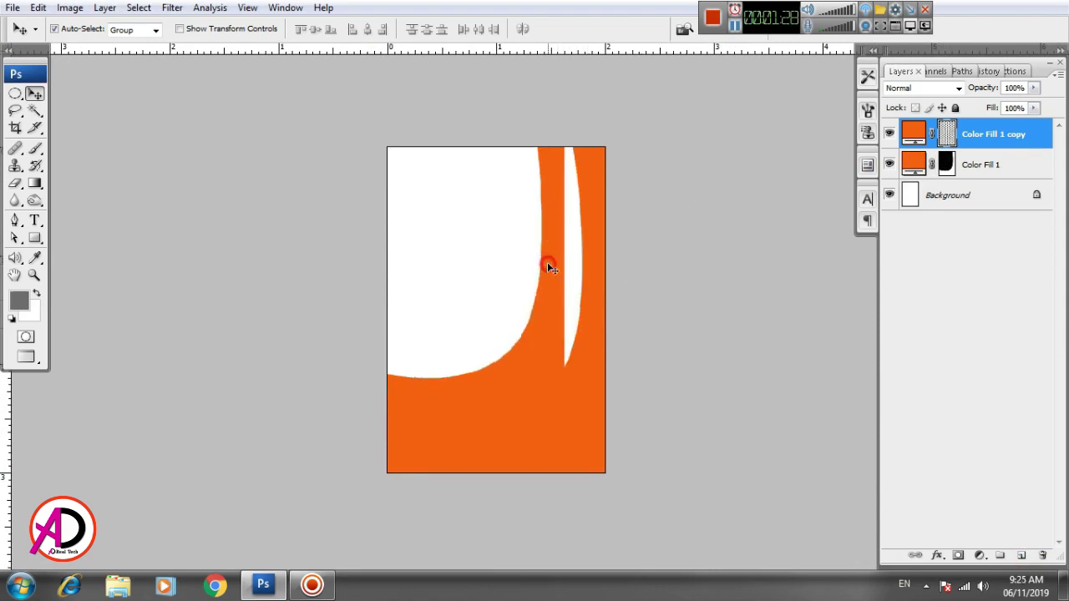
- Recolour the copy dark green 028223, move it below the orange layer, and offset it down-right
{"action": "double_click", "coordinate": [912, 138]}
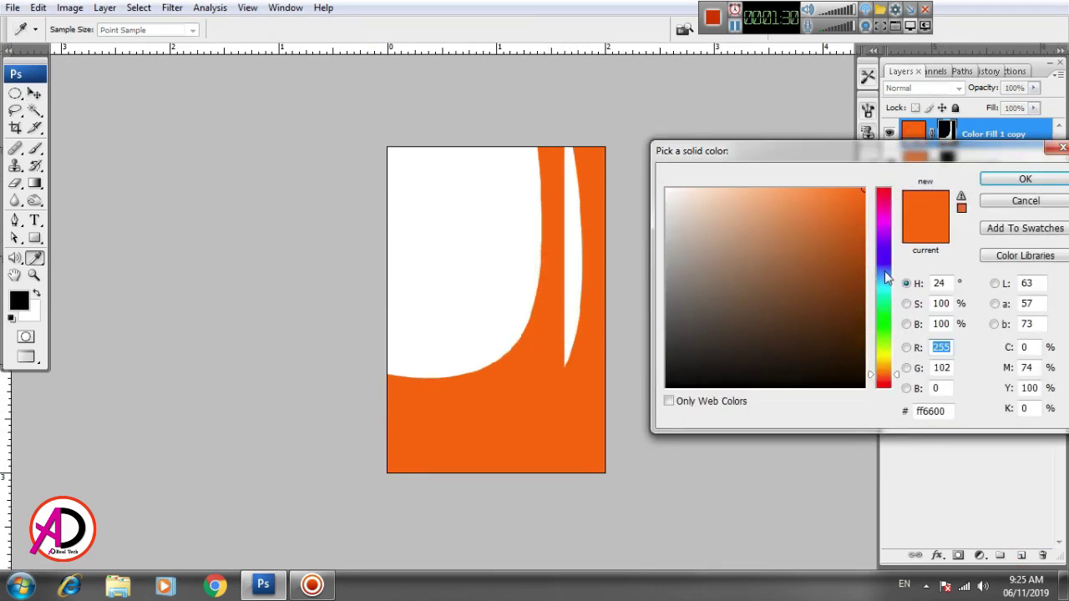
{"action": "mouse_move", "coordinate": [894, 373]}
{"action": "left_mouse_down"}
{"action": "mouse_move", "coordinate": [890, 317]}
{"action": "mouse_move", "coordinate": [875, 305]}
{"action": "left_mouse_up"}
{"action": "left_click", "coordinate": [863, 285]}
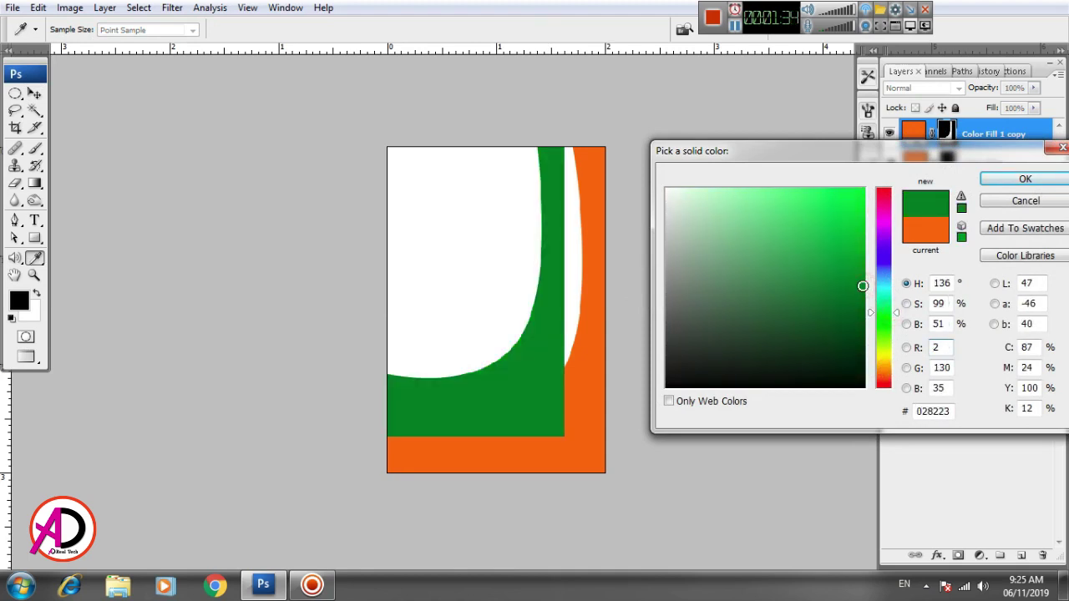
{"action": "left_click", "coordinate": [1025, 178]}
{"action": "left_click_drag", "start_coordinate": [1034, 136], "coordinate": [1033, 173]}
{"action": "left_click_drag", "start_coordinate": [543, 357], "coordinate": [577, 387]}
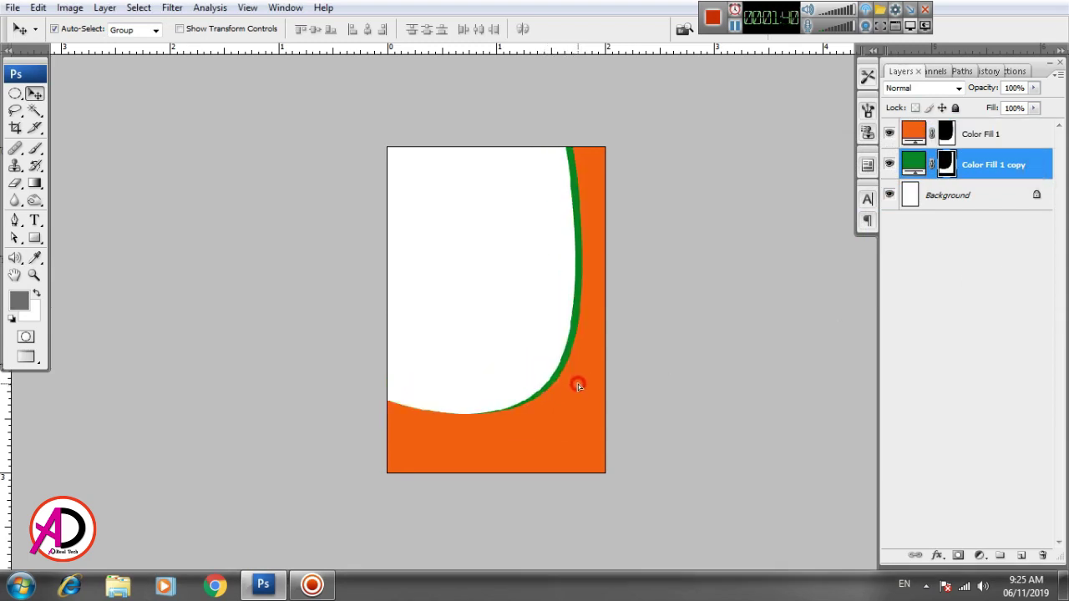
- Nudge the green layer so it forms a thin, even rim along the curve
{"action": "left_click_drag", "start_coordinate": [577, 386], "coordinate": [579, 384]}
{"action": "key", "text": "ctrl+plus"}
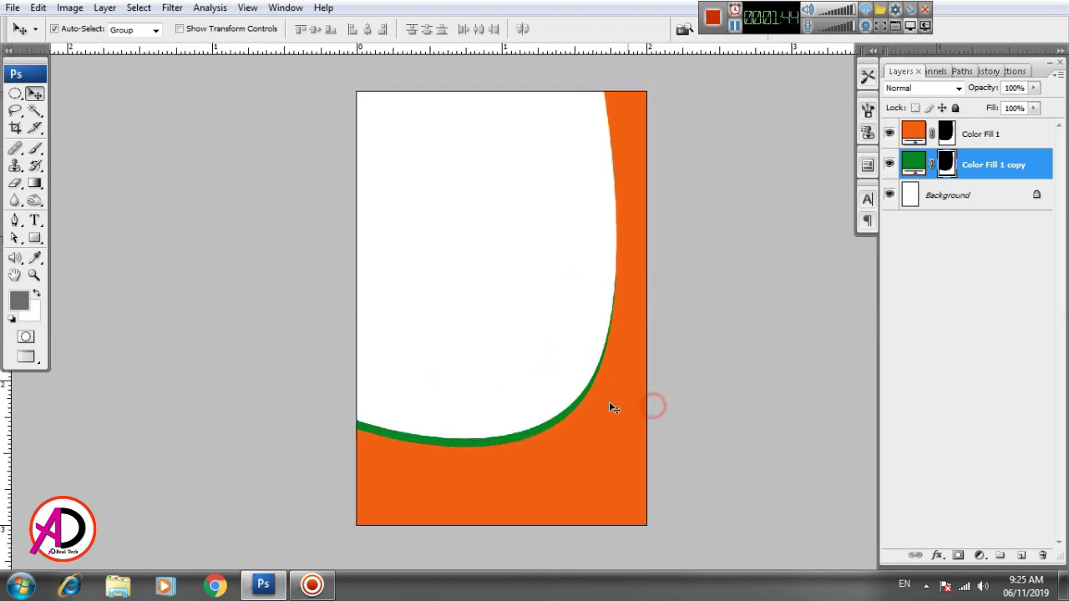
{"action": "key", "text": "Left"}
{"action": "key", "text": "Left"}
{"action": "key", "text": "Left"}
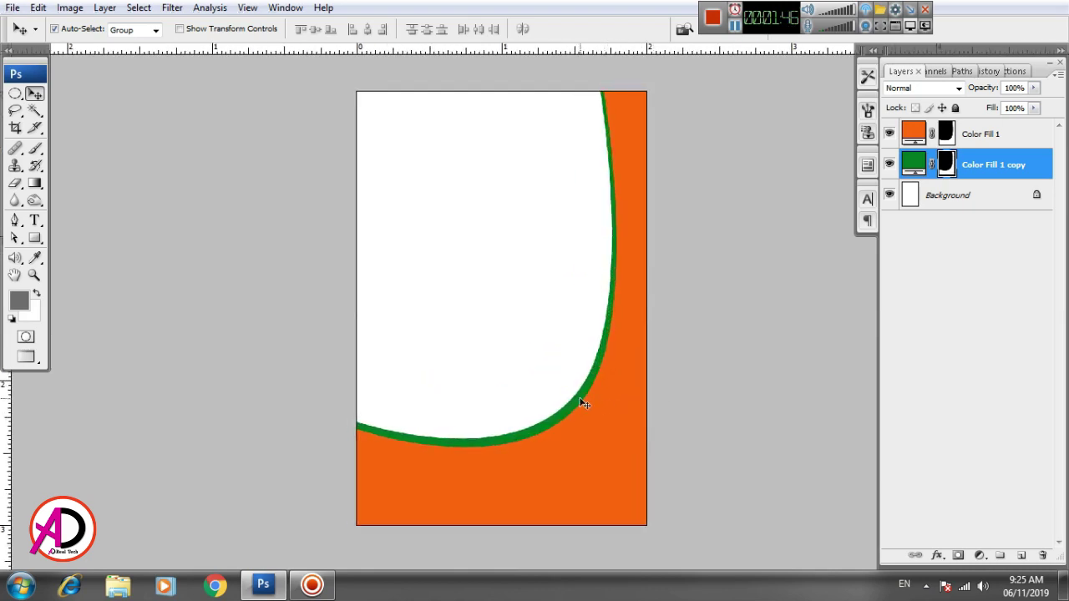
{"action": "key", "text": "Down"}
{"action": "key", "text": "Down"}
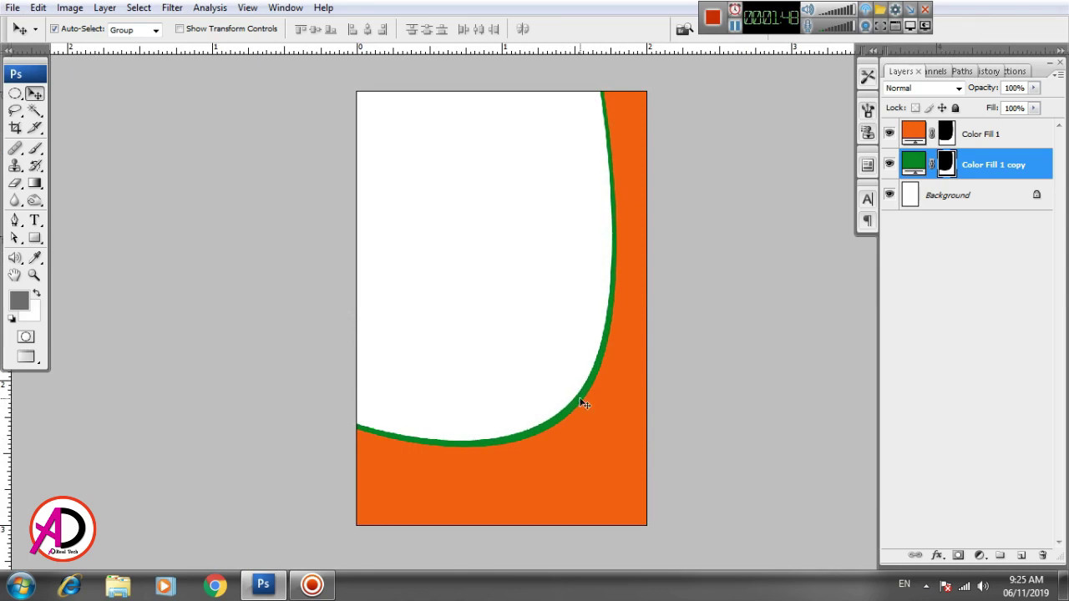
{"action": "key", "text": "Right"}
- Merge the orange and green fill layers into a single Color Fill 1 layer
{"action": "left_click", "coordinate": [598, 412]}
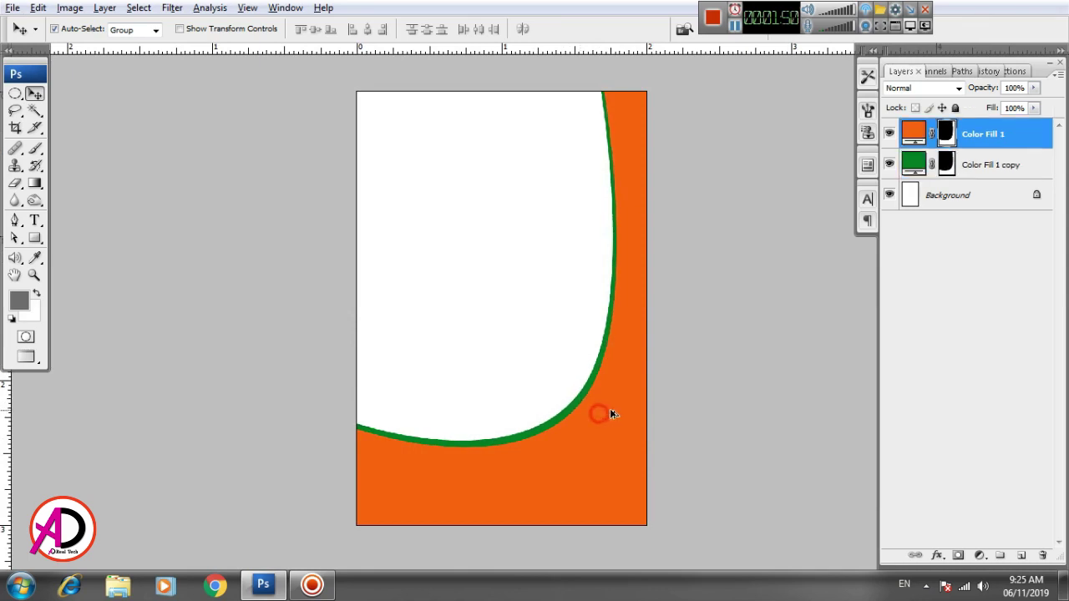
{"action": "key", "text": "ctrl+minus"}
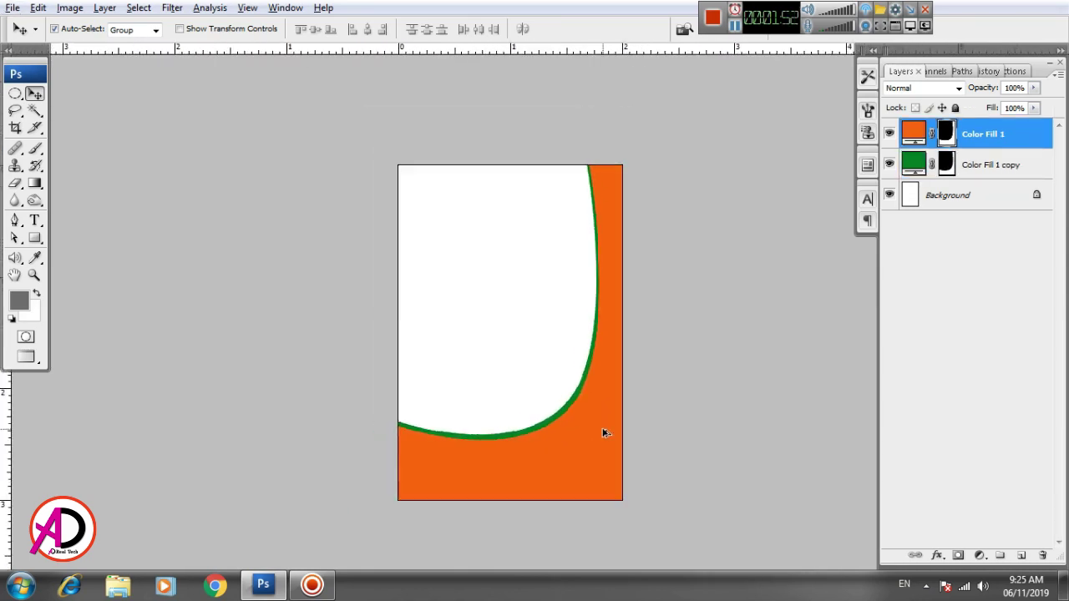
{"action": "key", "text": "alt+minus"}
{"action": "left_click", "coordinate": [629, 409]}
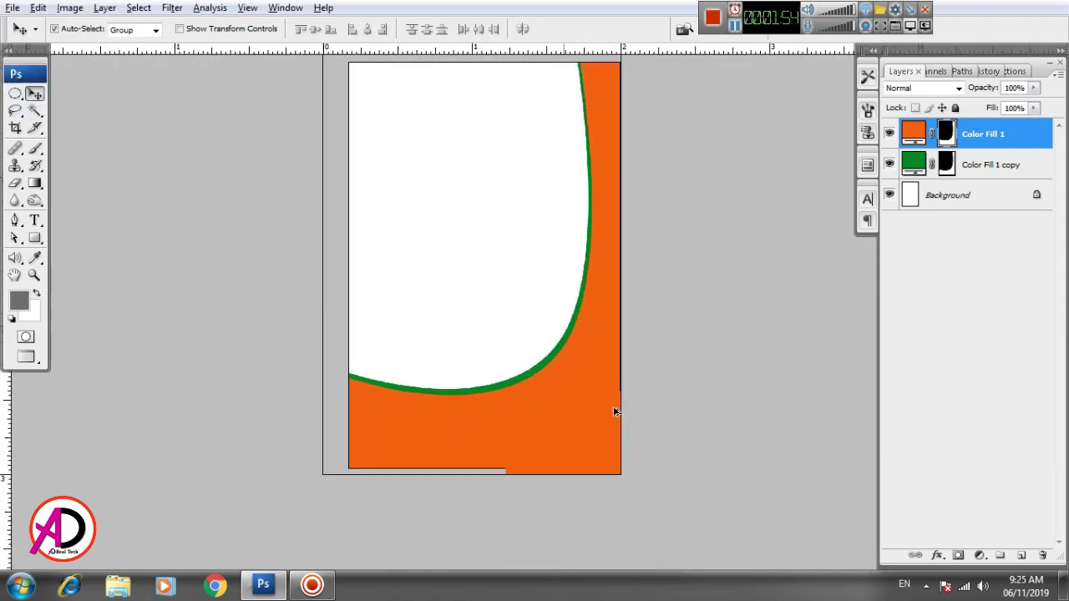
{"action": "scroll", "coordinate": [544, 386], "scroll_direction": "up", "scroll_amount": 1}
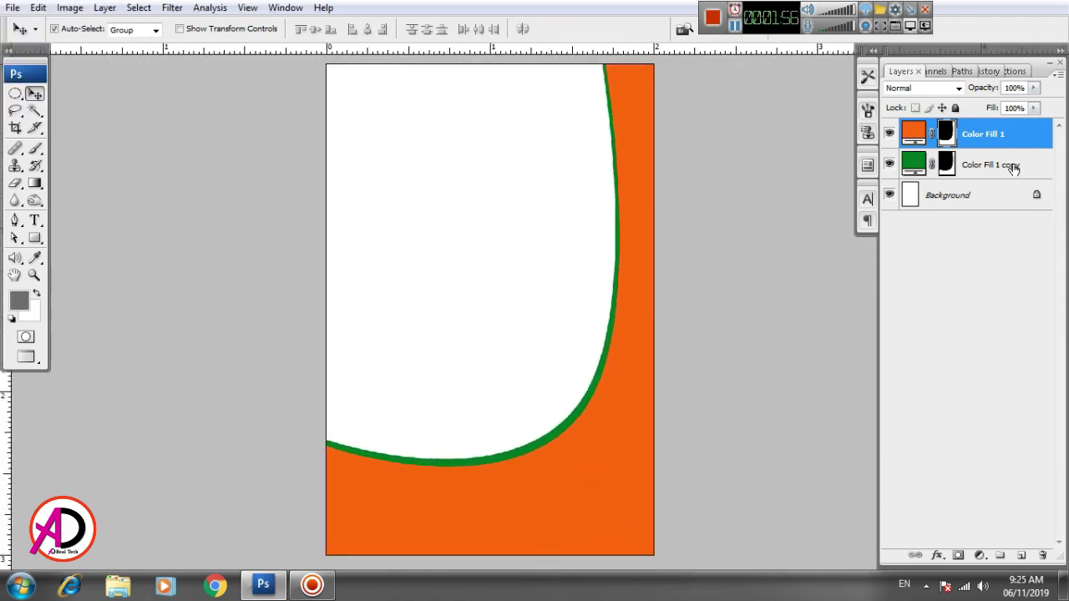
{"action": "left_click", "coordinate": [1013, 168], "text": "shift"}
{"action": "right_click", "coordinate": [1013, 168]}
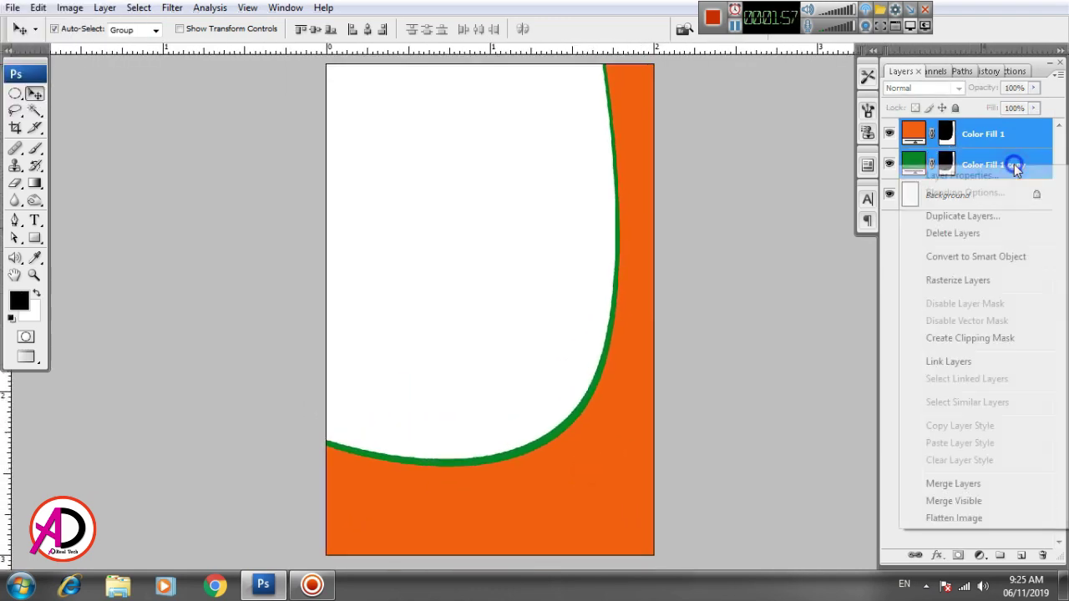
{"action": "left_click", "coordinate": [964, 484]}
{"action": "scroll", "coordinate": [638, 357], "scroll_direction": "down", "scroll_amount": 1}
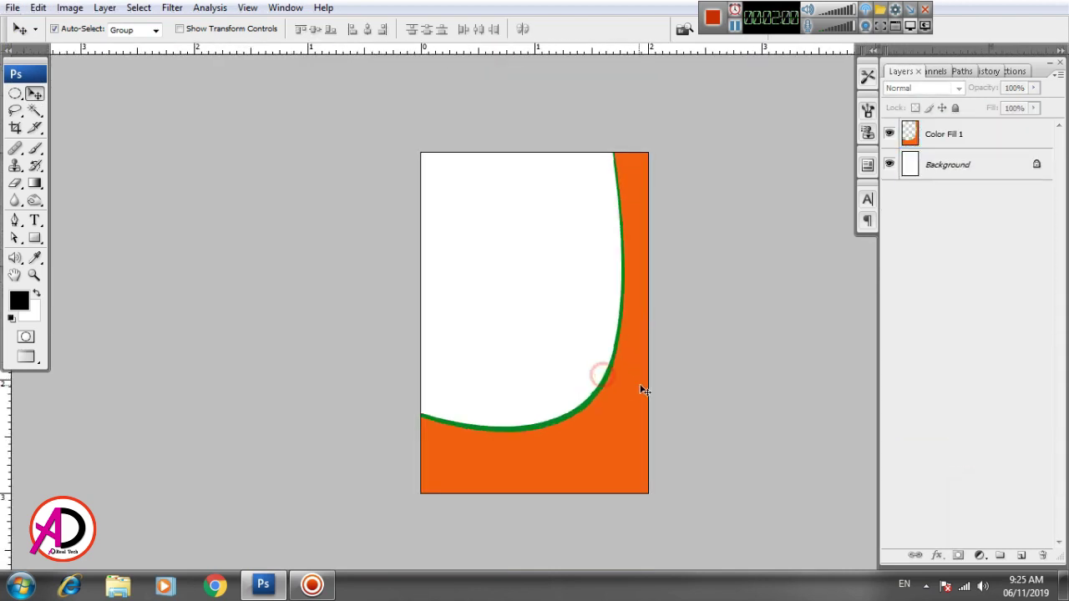
{"action": "scroll", "coordinate": [643, 380], "scroll_direction": "up", "scroll_amount": 1}
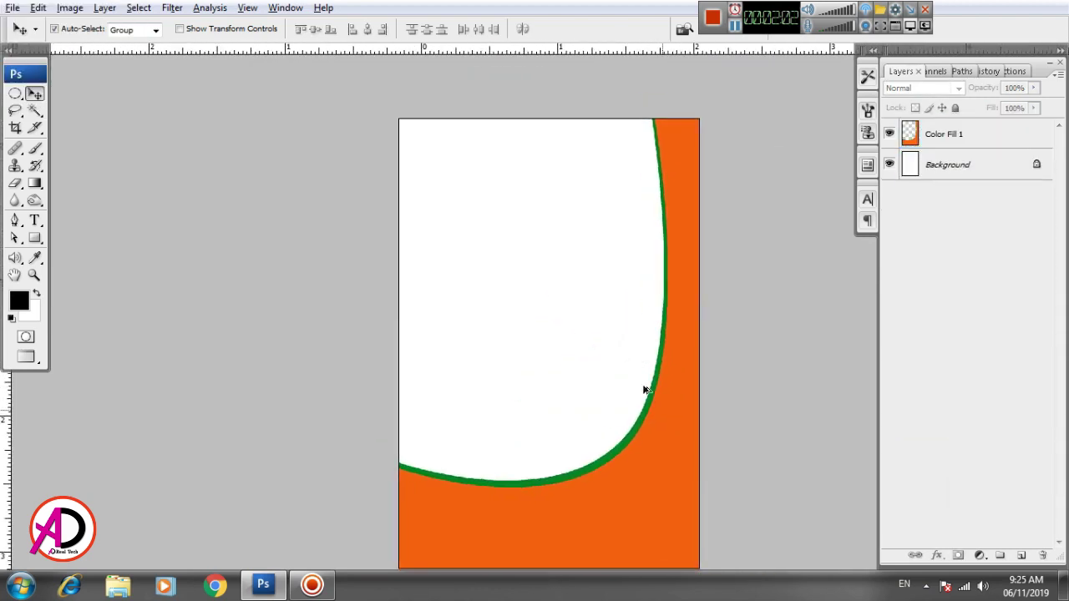
{"action": "scroll", "coordinate": [643, 389], "scroll_direction": "down", "scroll_amount": 1}
{"action": "scroll", "coordinate": [644, 389], "scroll_direction": "up", "scroll_amount": 1}
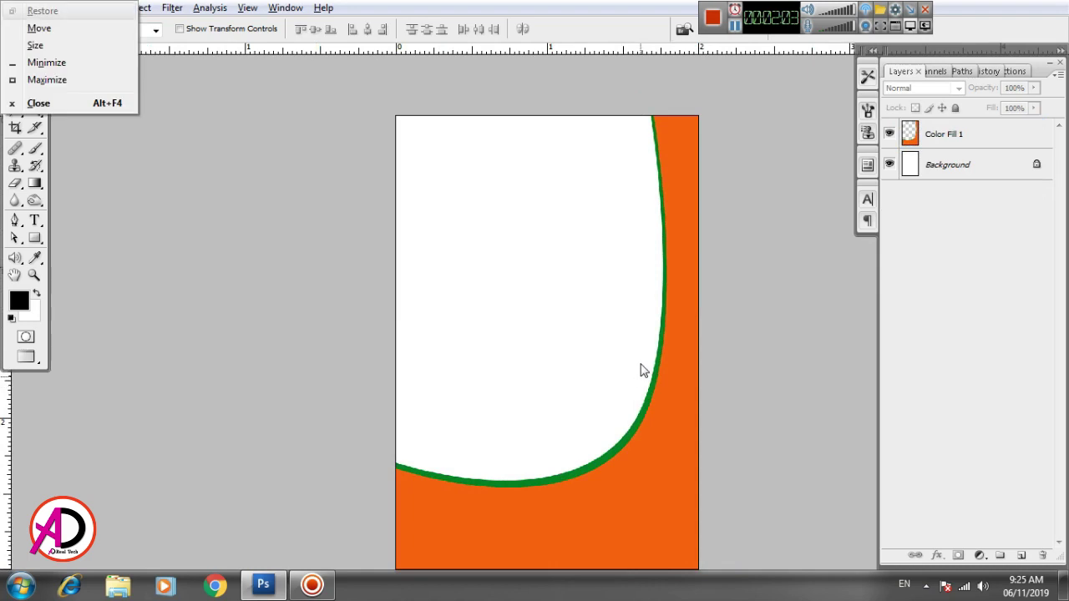
- Draw a rectangle in the card's sampled orange and move it to the top-left edge
{"action": "right_click", "coordinate": [35, 241]}
{"action": "left_click", "coordinate": [92, 239]}
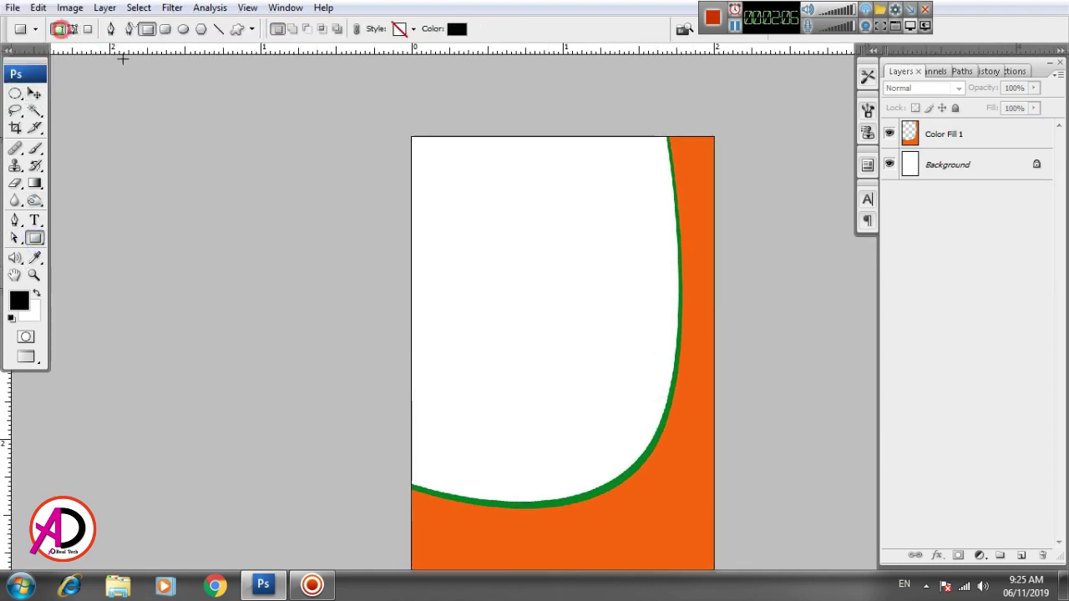
{"action": "left_click", "coordinate": [456, 29]}
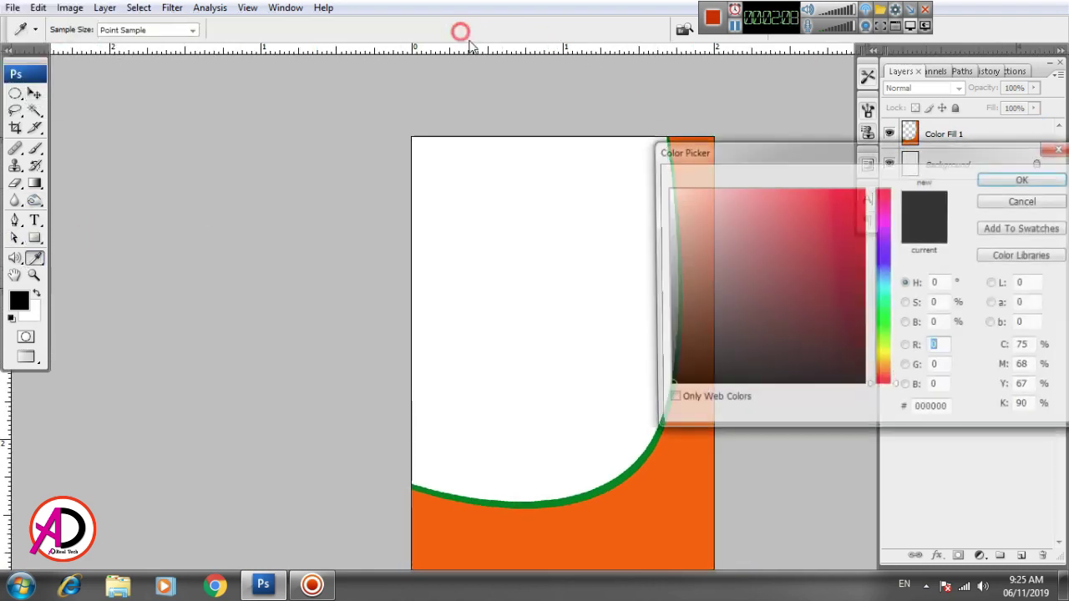
{"action": "left_click", "coordinate": [668, 492]}
{"action": "left_click", "coordinate": [991, 182]}
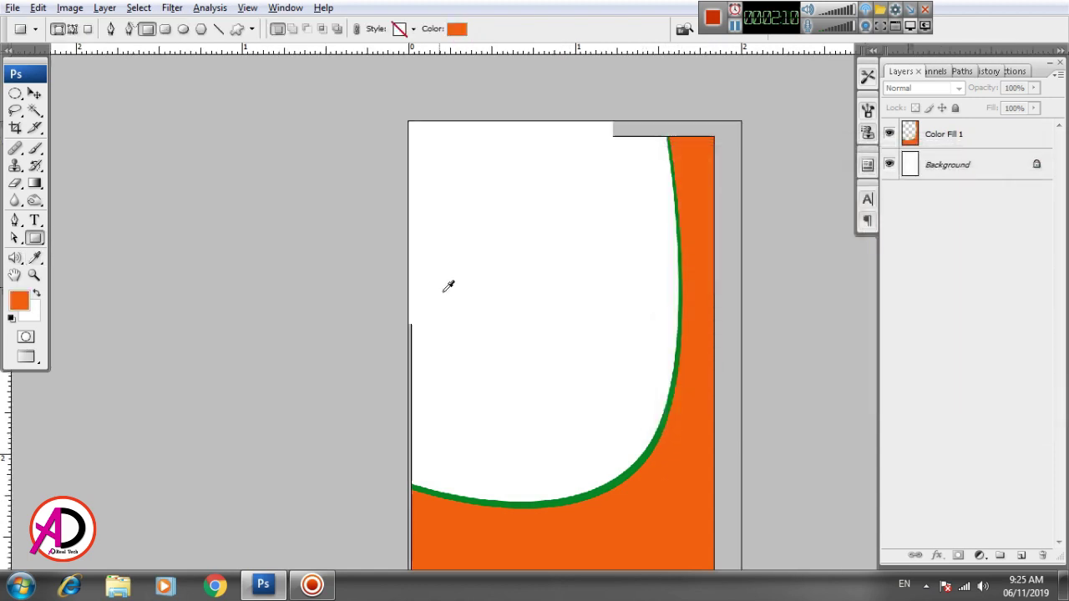
{"action": "scroll", "coordinate": [441, 286], "scroll_direction": "up", "scroll_amount": 1}
{"action": "mouse_move", "coordinate": [433, 196]}
{"action": "left_mouse_down"}
{"action": "mouse_move", "coordinate": [526, 239]}
{"action": "mouse_move", "coordinate": [553, 228]}
{"action": "mouse_move", "coordinate": [478, 206]}
{"action": "mouse_move", "coordinate": [465, 183]}
{"action": "mouse_move", "coordinate": [421, 182]}
{"action": "left_mouse_up"}
{"action": "left_click", "coordinate": [35, 93]}
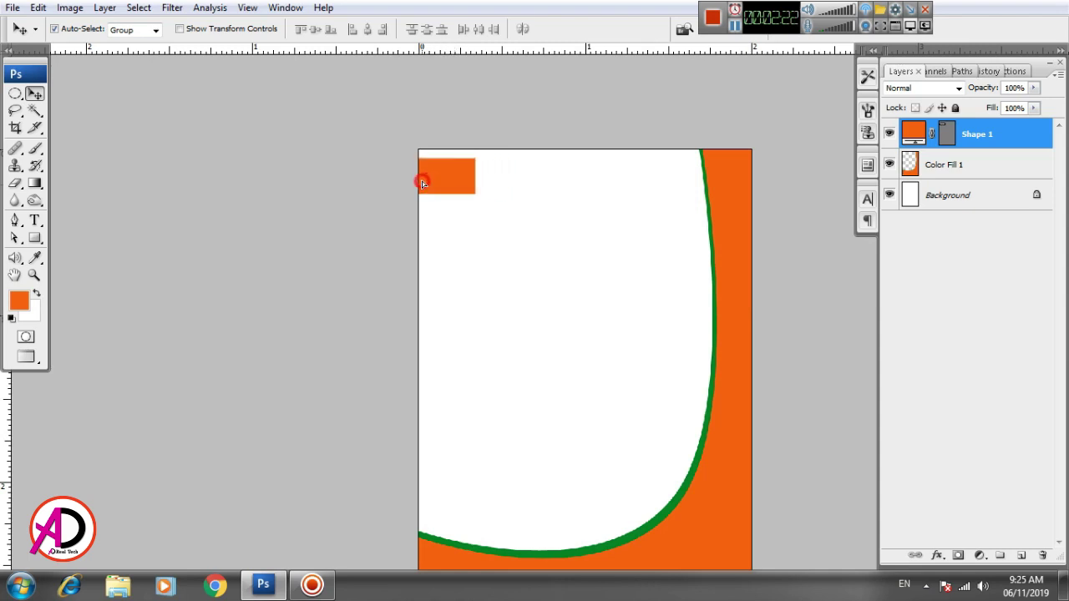
- Place a duplicate of the rectangle to its right and make it taller
{"action": "key", "text": "ctrl+plus"}
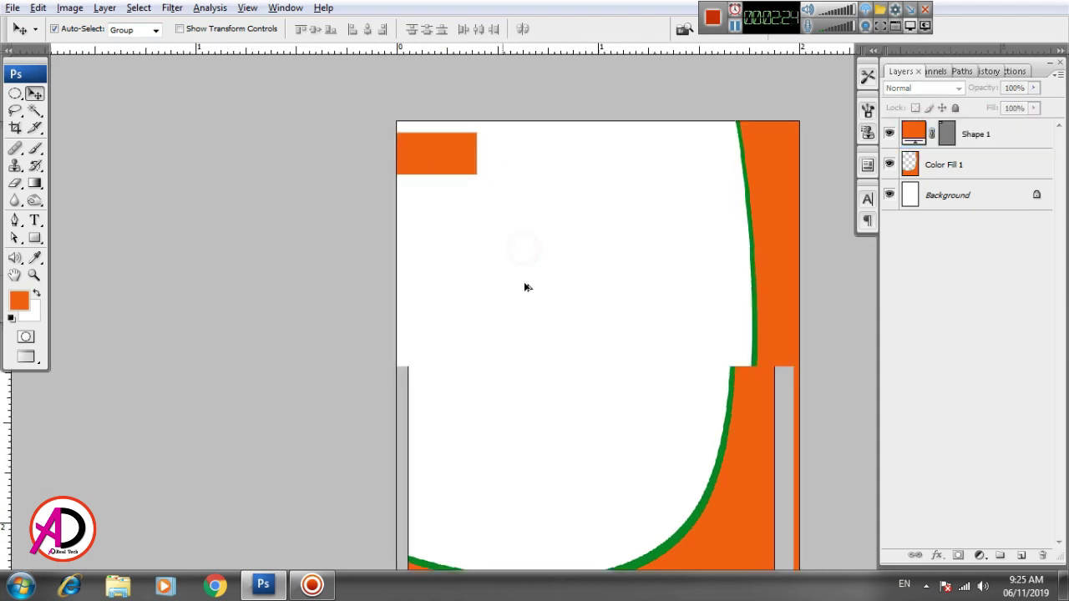
{"action": "mouse_move", "coordinate": [525, 287]}
{"action": "left_mouse_down"}
{"action": "mouse_move", "coordinate": [532, 326]}
{"action": "mouse_move", "coordinate": [511, 325]}
{"action": "left_mouse_up"}
{"action": "mouse_move", "coordinate": [415, 204]}
{"action": "left_mouse_down", "text": "alt"}
{"action": "mouse_move", "coordinate": [516, 255]}
{"action": "mouse_move", "coordinate": [513, 245]}
{"action": "mouse_move", "coordinate": [526, 249]}
{"action": "left_mouse_up", "text": "alt"}
{"action": "key", "text": "ctrl+t"}
{"action": "left_click_drag", "start_coordinate": [461, 272], "coordinate": [485, 209]}
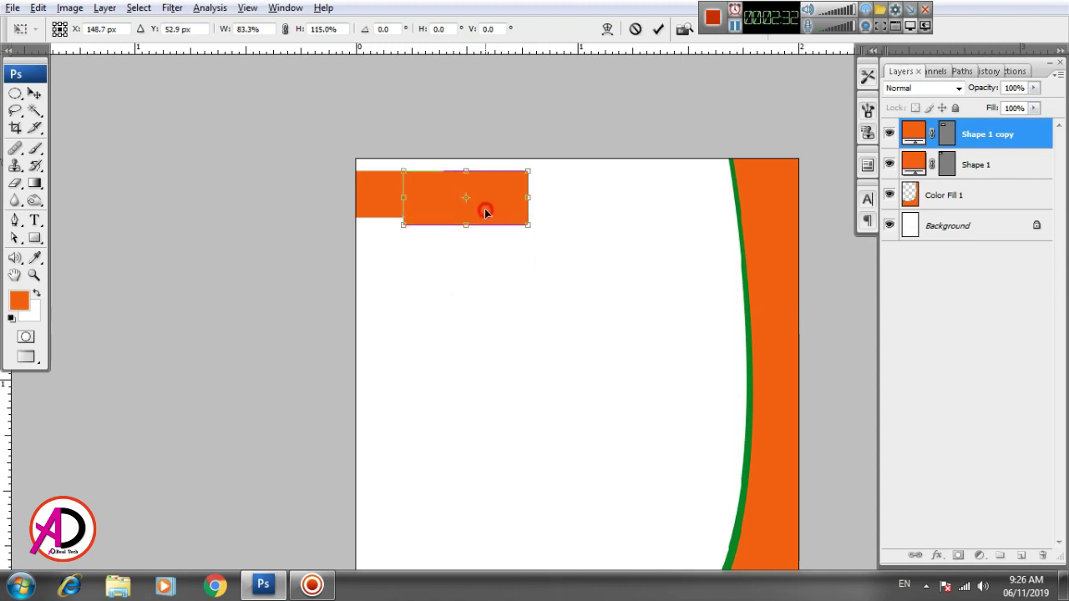
- Change the duplicate rectangle's fill to the green sampled from the border
{"action": "key", "text": "Return"}
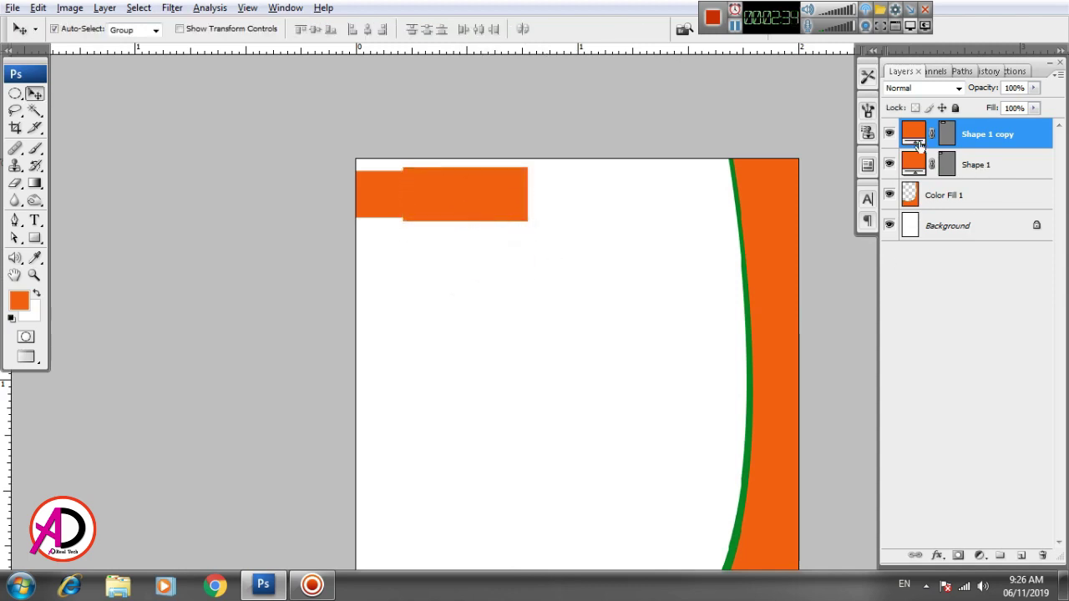
{"action": "double_click", "coordinate": [911, 137]}
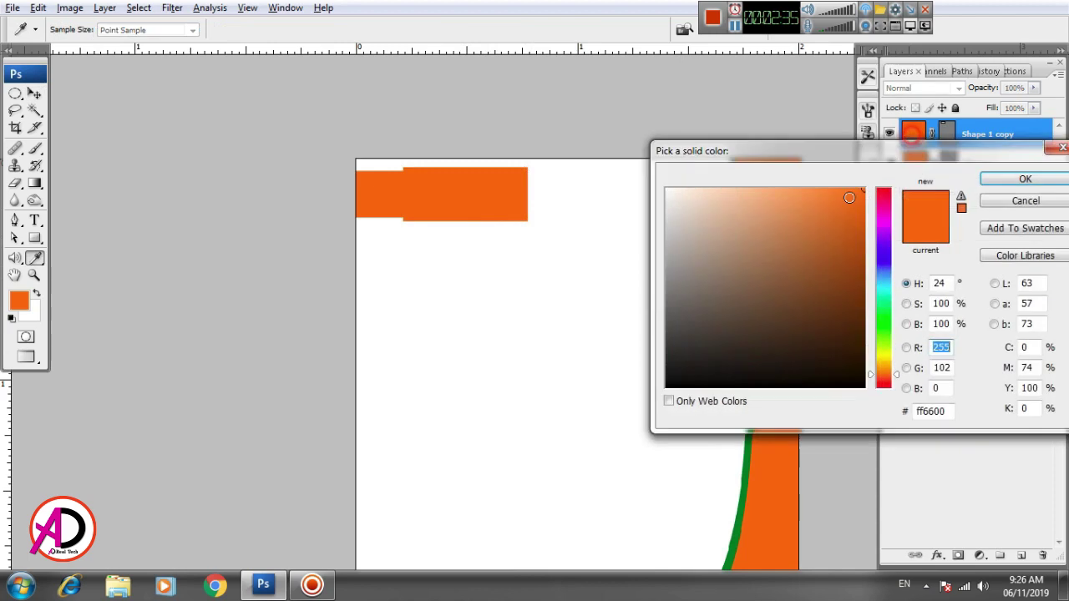
{"action": "left_click", "coordinate": [743, 502]}
{"action": "left_click", "coordinate": [1058, 184]}
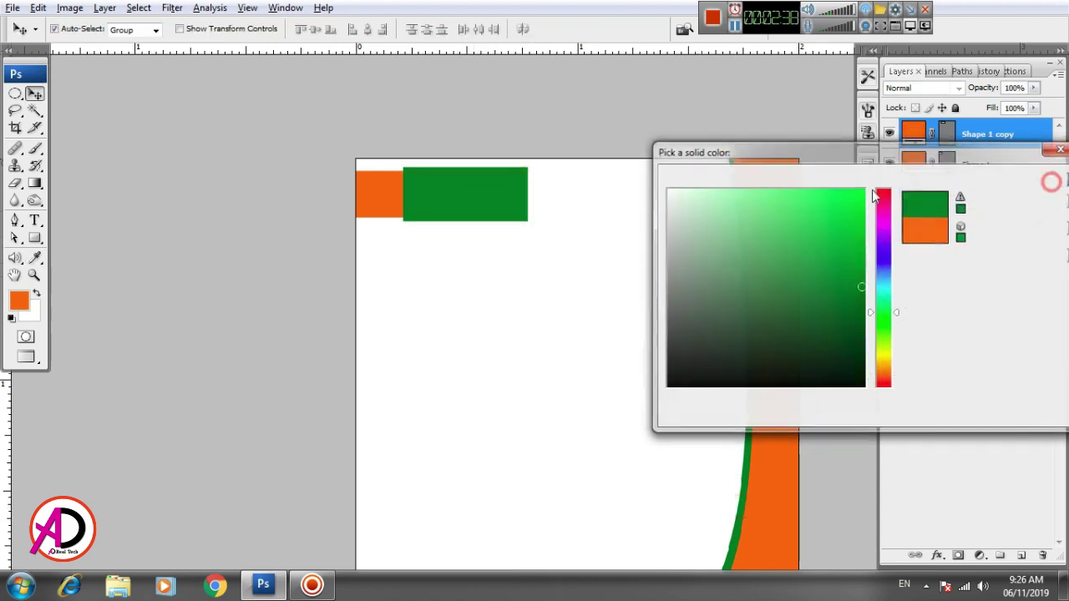
- Resize the green rectangle's width and height to fit beside the orange one
{"action": "left_click", "coordinate": [440, 287]}
{"action": "left_click", "coordinate": [453, 191]}
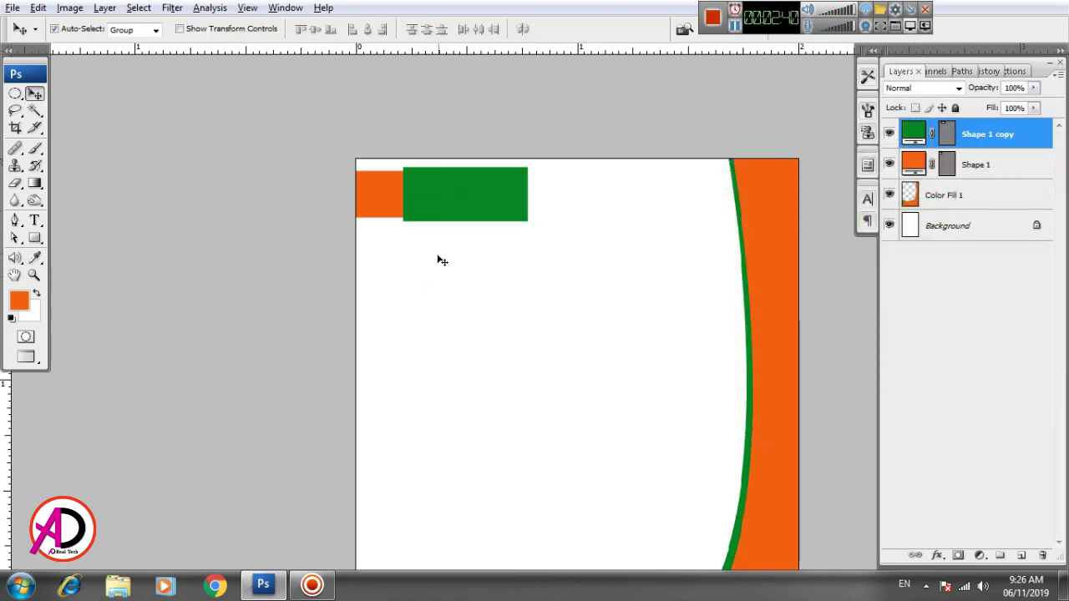
{"action": "key", "text": "ctrl+t"}
{"action": "left_click_drag", "start_coordinate": [528, 194], "coordinate": [509, 193]}
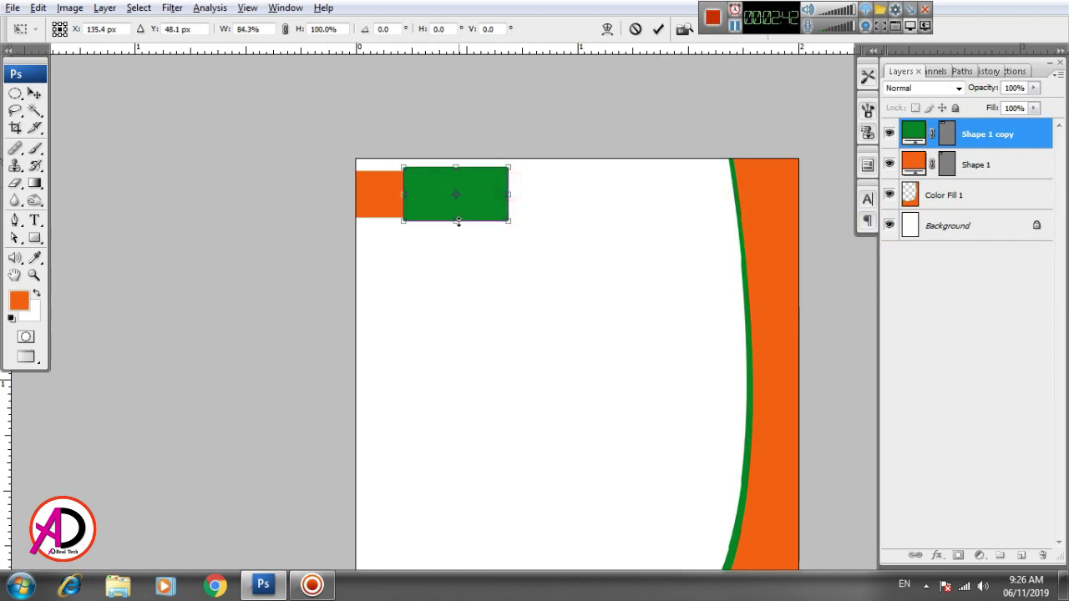
{"action": "left_click_drag", "start_coordinate": [457, 221], "coordinate": [458, 225]}
{"action": "left_click_drag", "start_coordinate": [508, 194], "coordinate": [515, 195]}
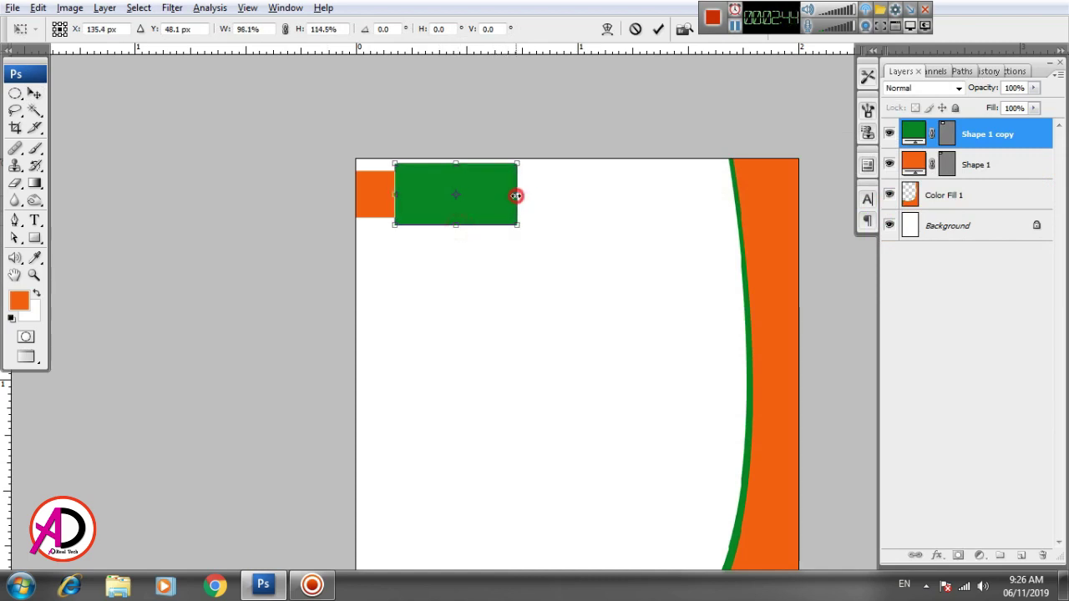
{"action": "left_click_drag", "start_coordinate": [457, 221], "coordinate": [460, 231]}
{"action": "key", "text": "Return"}
- Position the green rectangle just right of the orange one to complete the header strip
{"action": "key", "text": "ctrl+minus"}
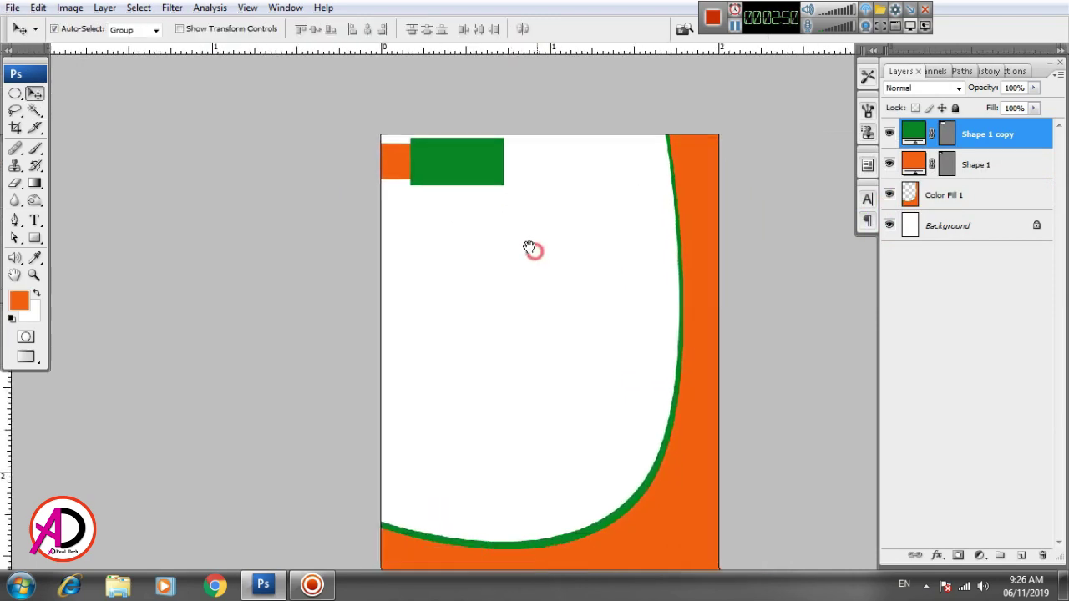
{"action": "left_click_drag", "start_coordinate": [459, 169], "coordinate": [475, 170]}
{"action": "key", "text": "ctrl+minus"}
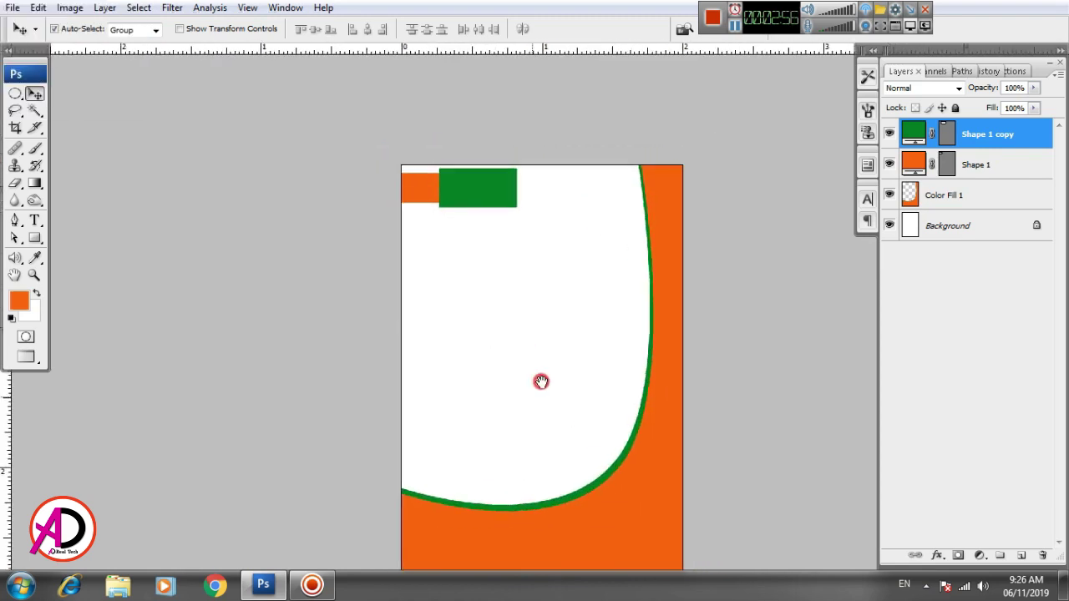
{"action": "left_click_drag", "start_coordinate": [541, 382], "coordinate": [551, 413]}
{"action": "left_click", "coordinate": [435, 225]}
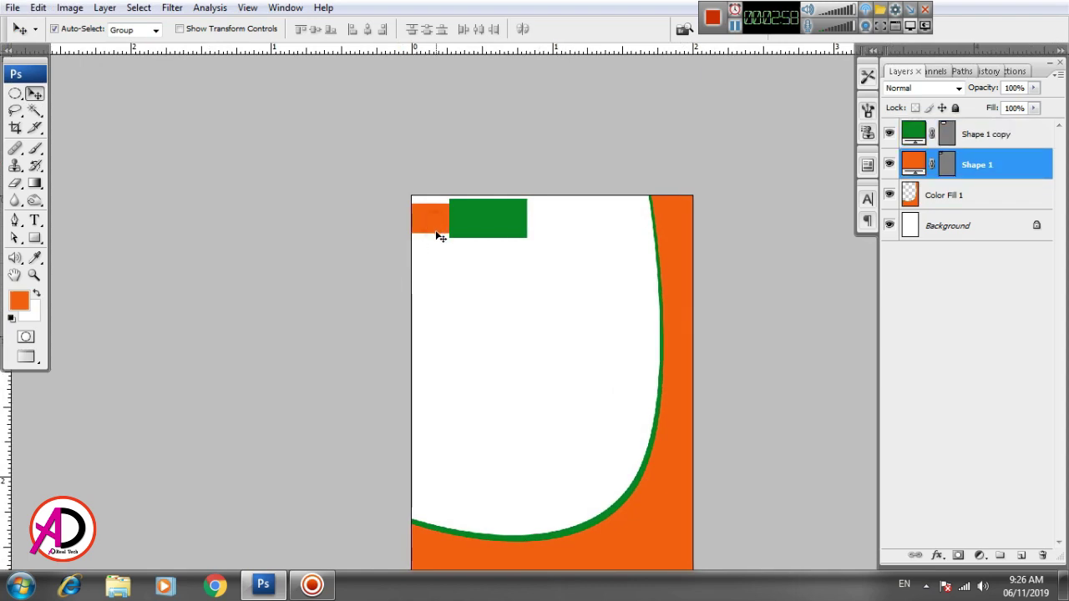
{"action": "left_click_drag", "start_coordinate": [494, 226], "coordinate": [497, 233]}
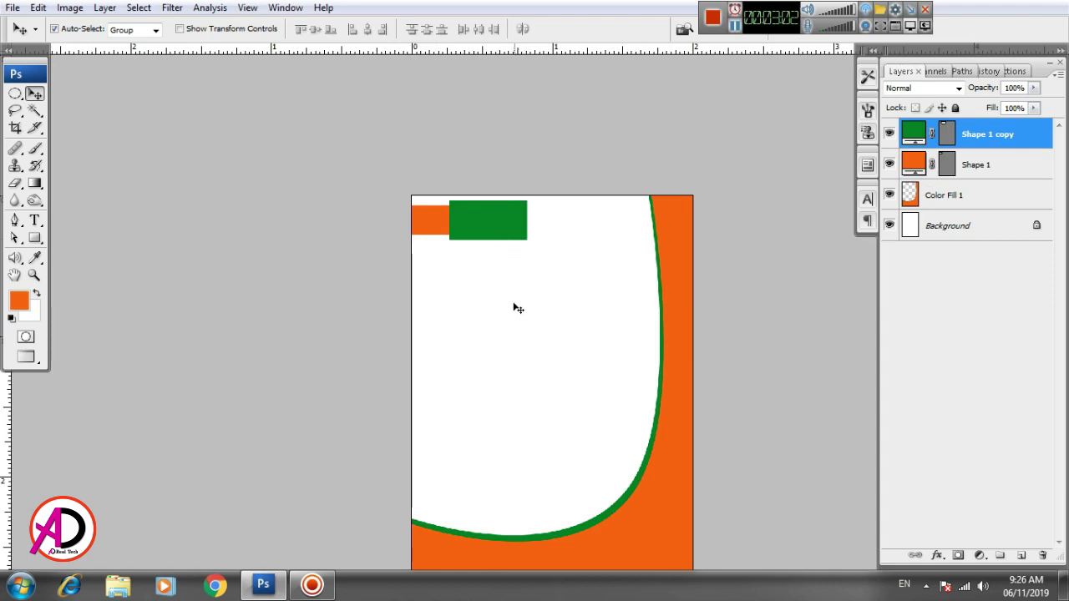
{"action": "scroll", "coordinate": [532, 344], "scroll_direction": "up", "scroll_amount": 1}
{"action": "scroll", "coordinate": [531, 345], "scroll_direction": "up", "scroll_amount": 1}
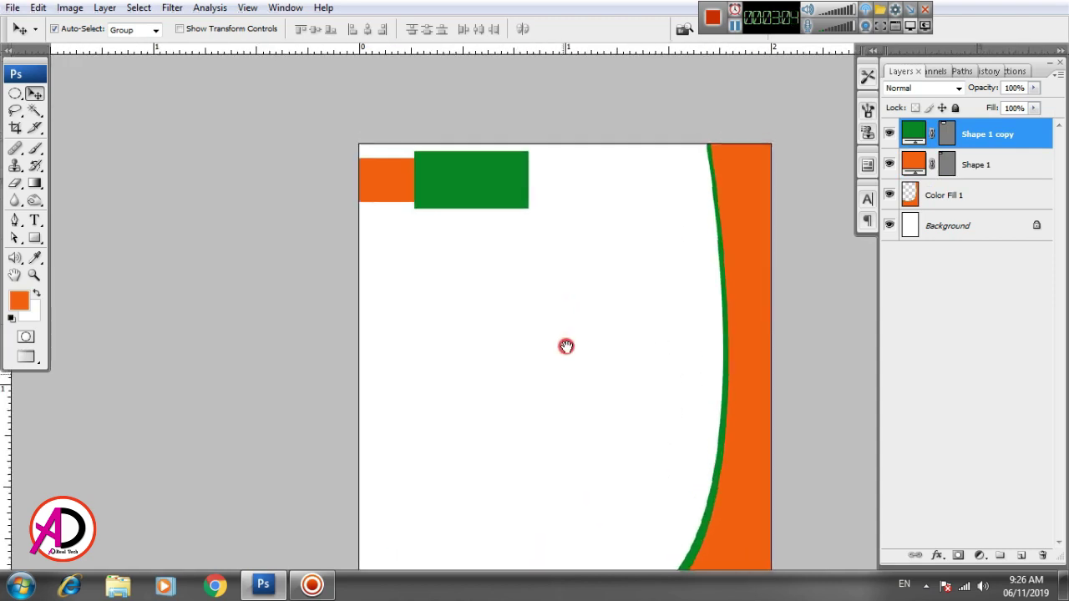
{"action": "scroll", "coordinate": [565, 346], "scroll_direction": "up", "scroll_amount": 1}
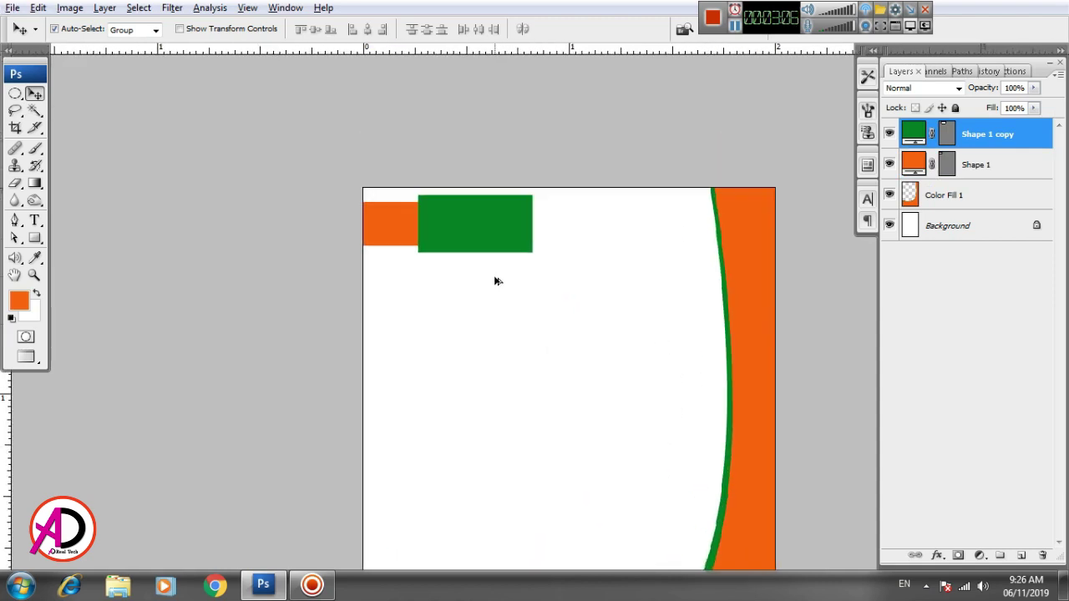
{"action": "scroll", "coordinate": [555, 327], "scroll_direction": "up", "scroll_amount": 1}
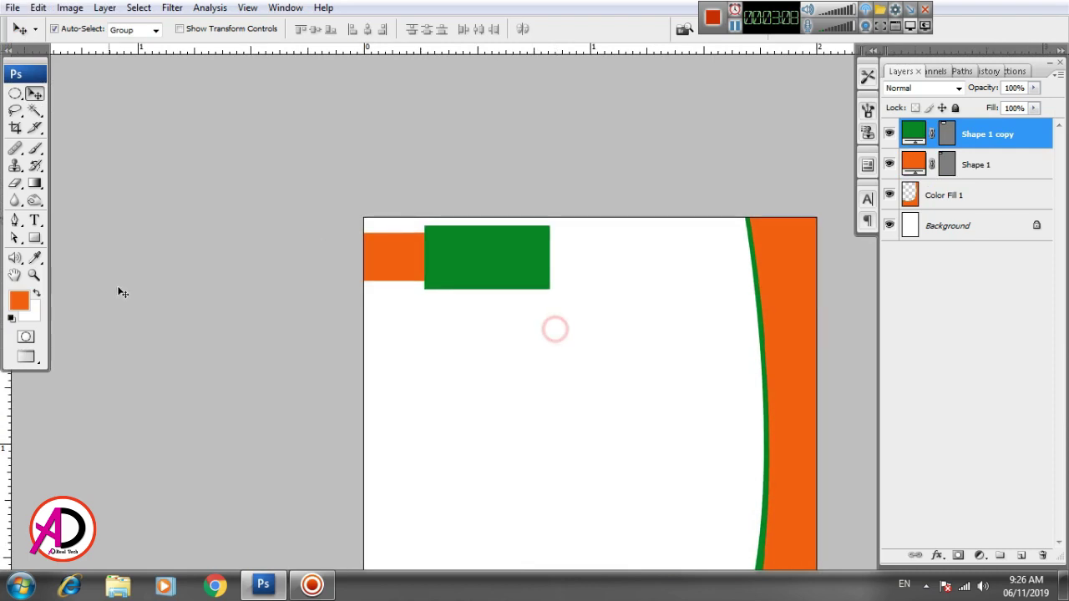
{"action": "left_click_drag", "start_coordinate": [496, 310], "coordinate": [516, 269]}
{"action": "left_click", "coordinate": [518, 288], "text": "alt"}
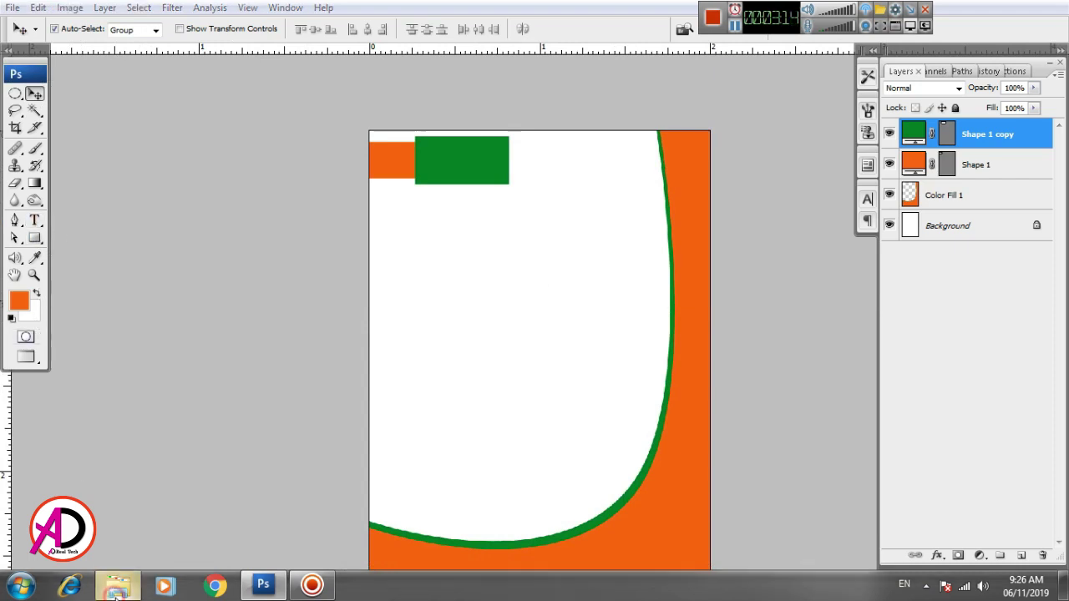
- Drag the Dabur logo from Desktop > New folder (2) onto Photoshop to open it
{"action": "left_click", "coordinate": [118, 584]}
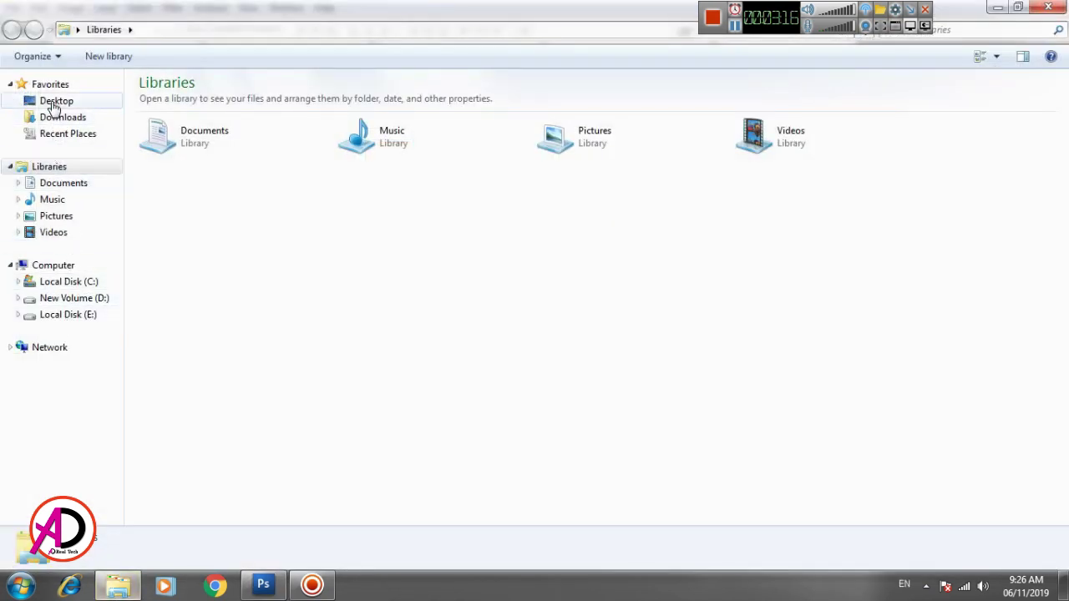
{"action": "left_click", "coordinate": [55, 102]}
{"action": "left_click", "coordinate": [535, 242]}
{"action": "double_click", "coordinate": [535, 242]}
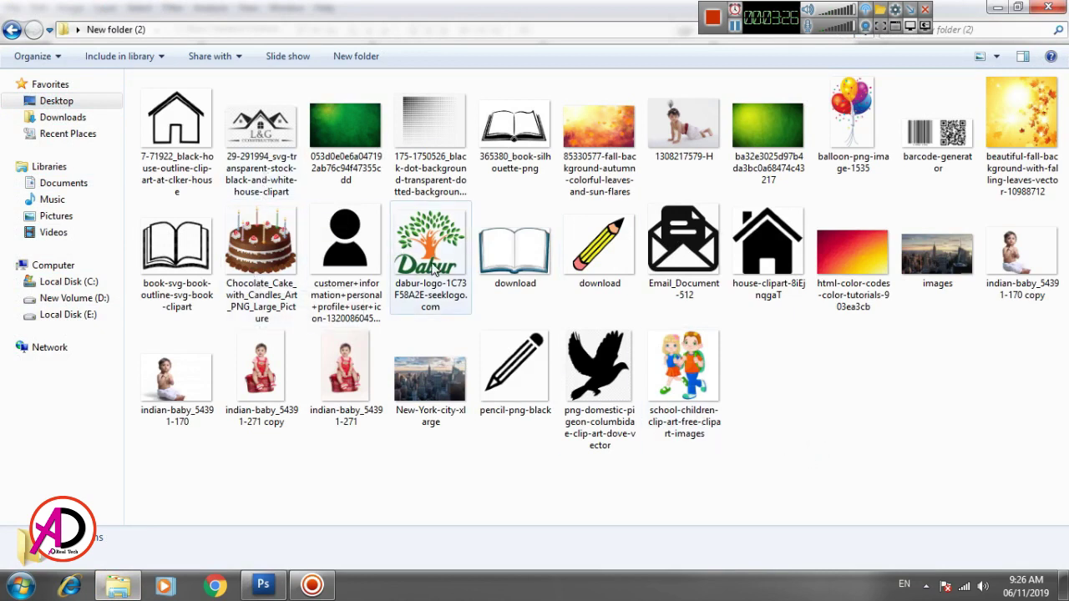
{"action": "left_click", "coordinate": [454, 306]}
{"action": "left_click_drag", "start_coordinate": [436, 281], "coordinate": [474, 372]}
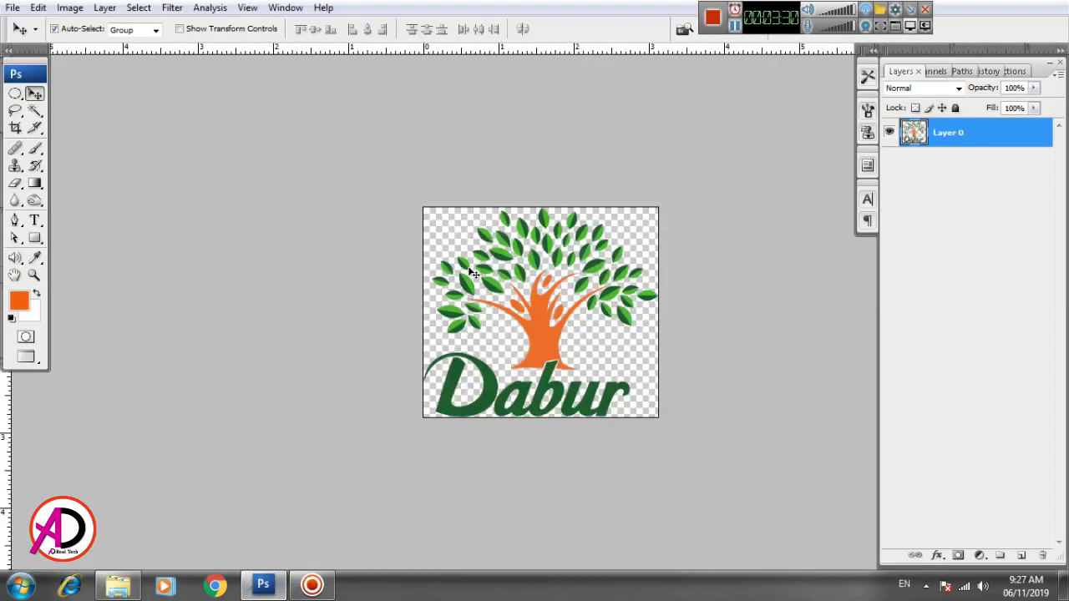
- Copy the whole Dabur logo and paste it into the ID card document
{"action": "left_click", "coordinate": [139, 8]}
{"action": "left_click", "coordinate": [150, 24]}
{"action": "left_click", "coordinate": [40, 7]}
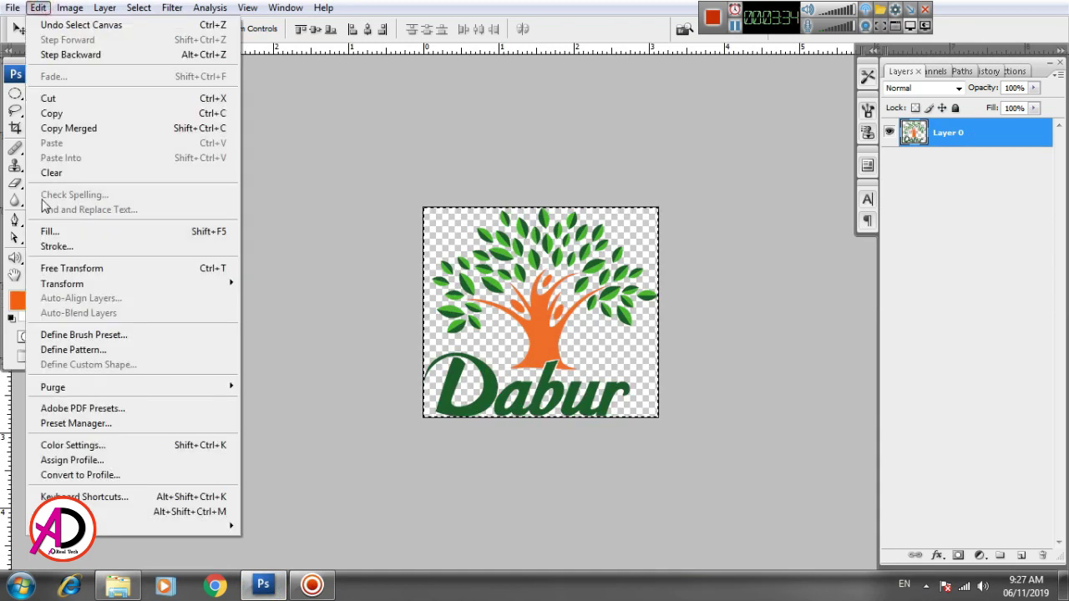
{"action": "left_click", "coordinate": [63, 111]}
{"action": "key", "text": "ctrl+Tab"}
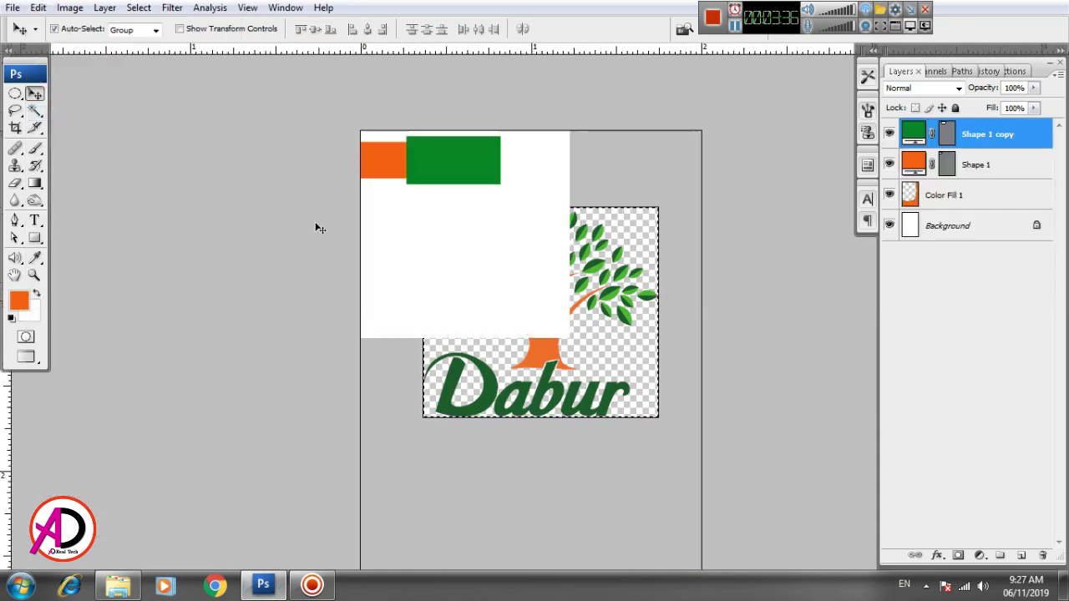
{"action": "left_click", "coordinate": [39, 7]}
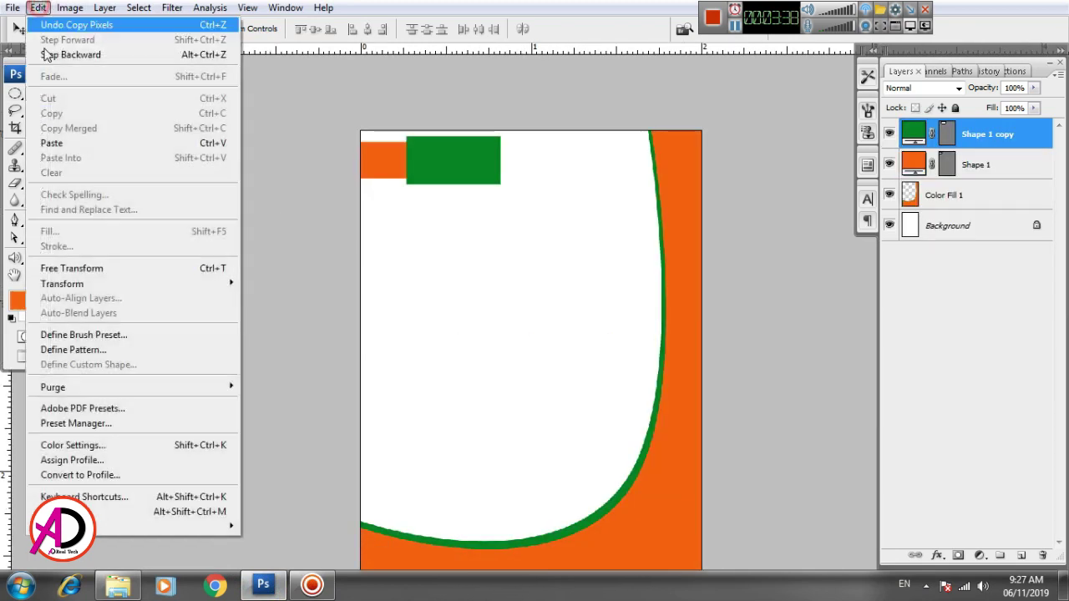
{"action": "left_click", "coordinate": [58, 143]}
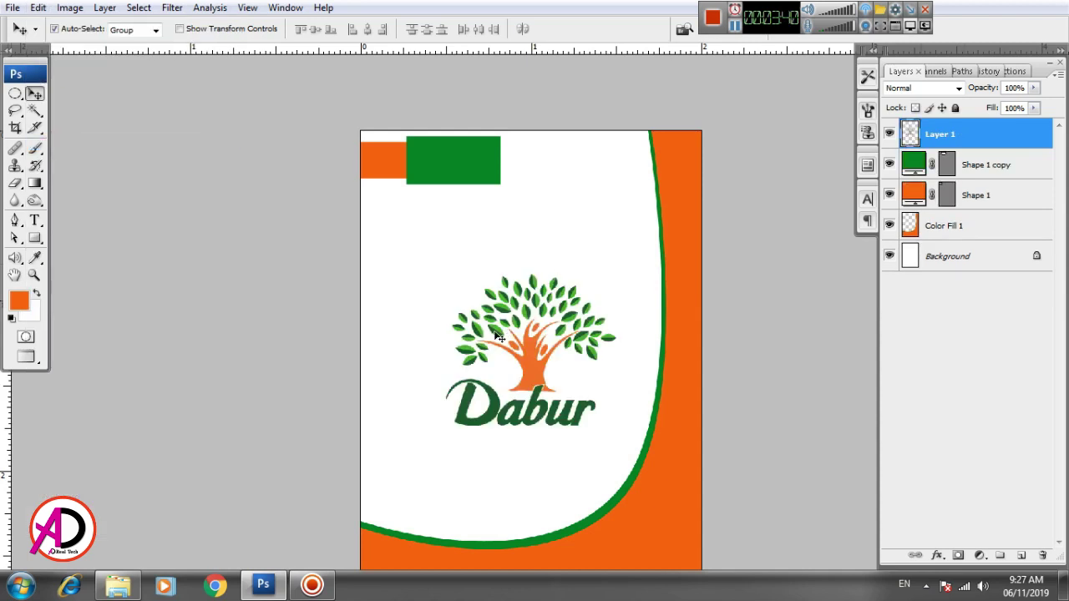
- Scale the logo down and position it just below the green header block
{"action": "key", "text": "ctrl+t"}
{"action": "mouse_move", "coordinate": [615, 274]}
{"action": "left_mouse_down"}
{"action": "mouse_move", "coordinate": [556, 326]}
{"action": "mouse_move", "coordinate": [518, 202]}
{"action": "left_mouse_up"}
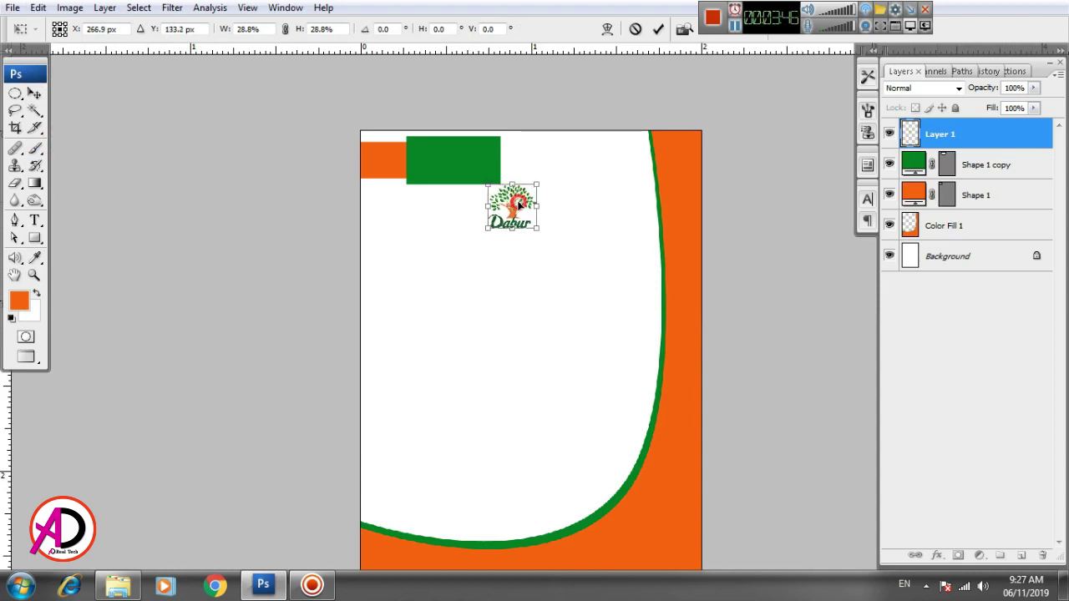
{"action": "key", "text": "Return"}
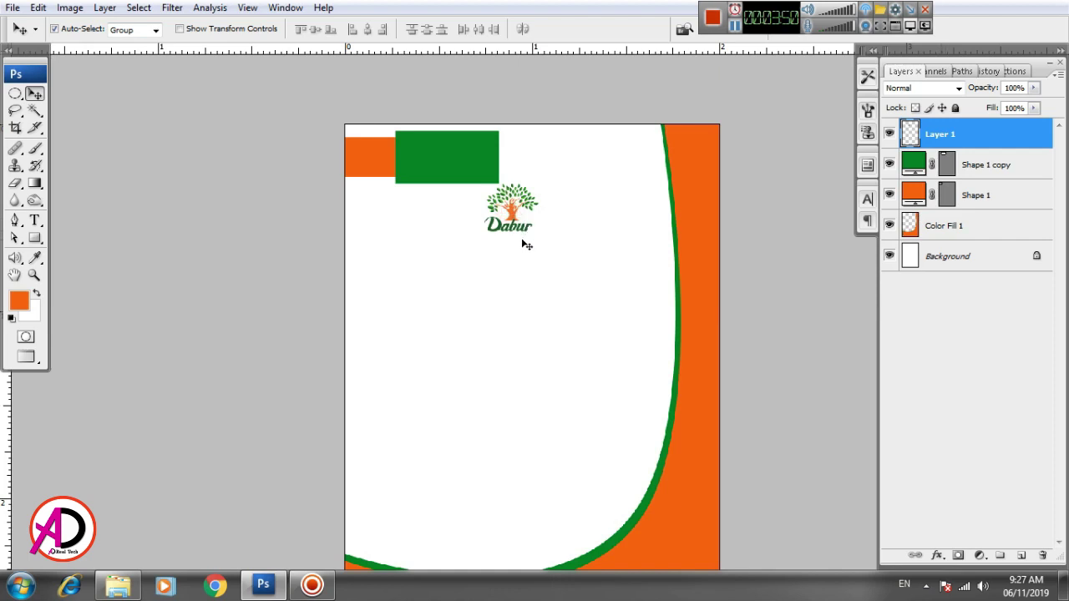
{"action": "key", "text": "ctrl+t"}
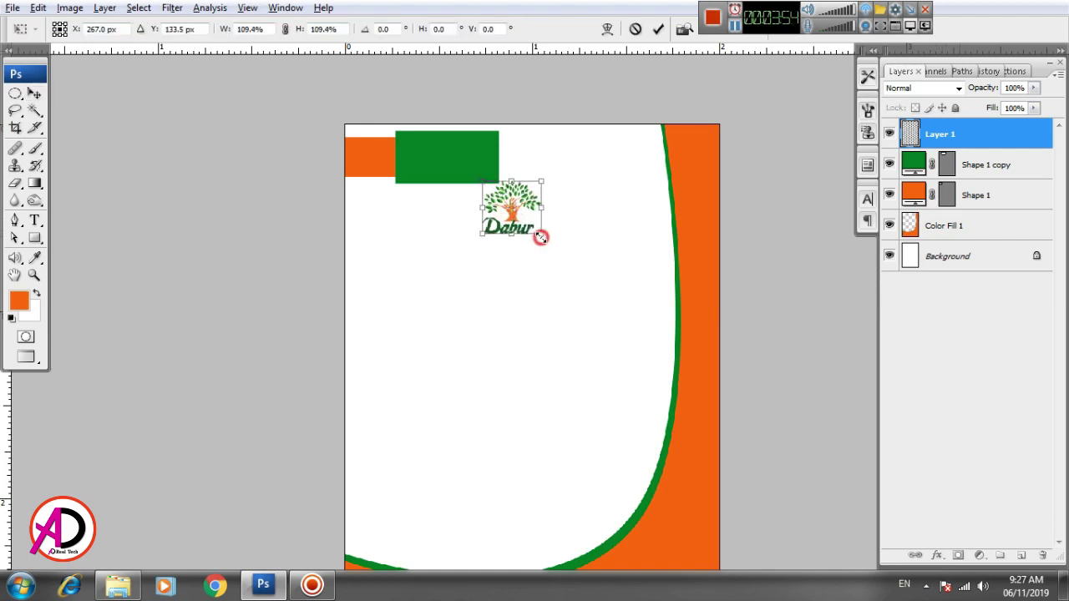
{"action": "left_click_drag", "start_coordinate": [539, 235], "coordinate": [541, 236]}
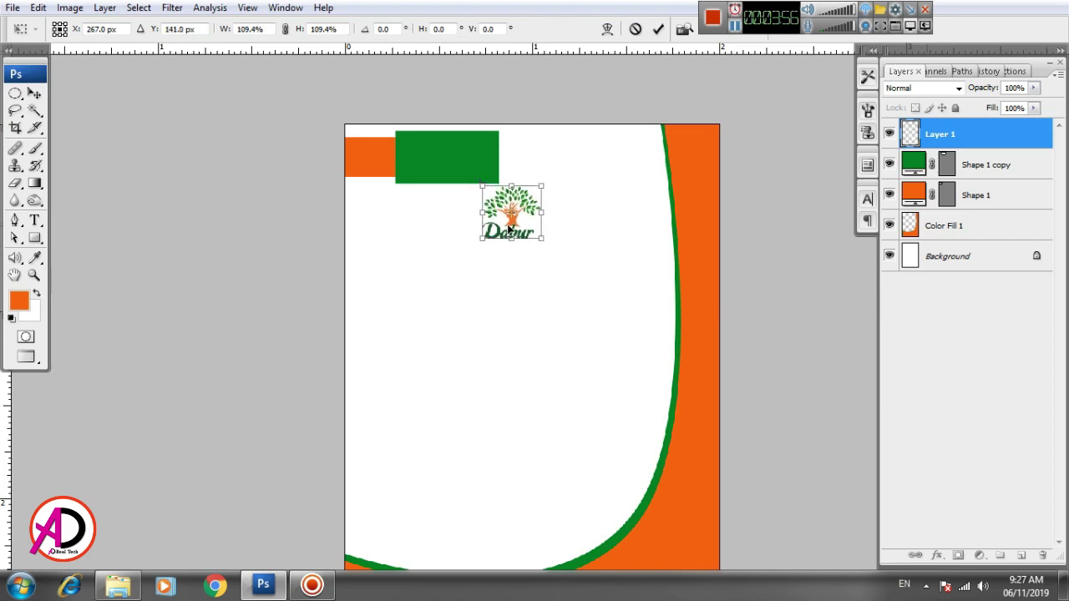
{"action": "key", "text": "Return"}
{"action": "mouse_move", "coordinate": [430, 295]}
{"action": "left_mouse_down"}
{"action": "mouse_move", "coordinate": [451, 279]}
{"action": "mouse_move", "coordinate": [452, 253]}
{"action": "left_mouse_up"}
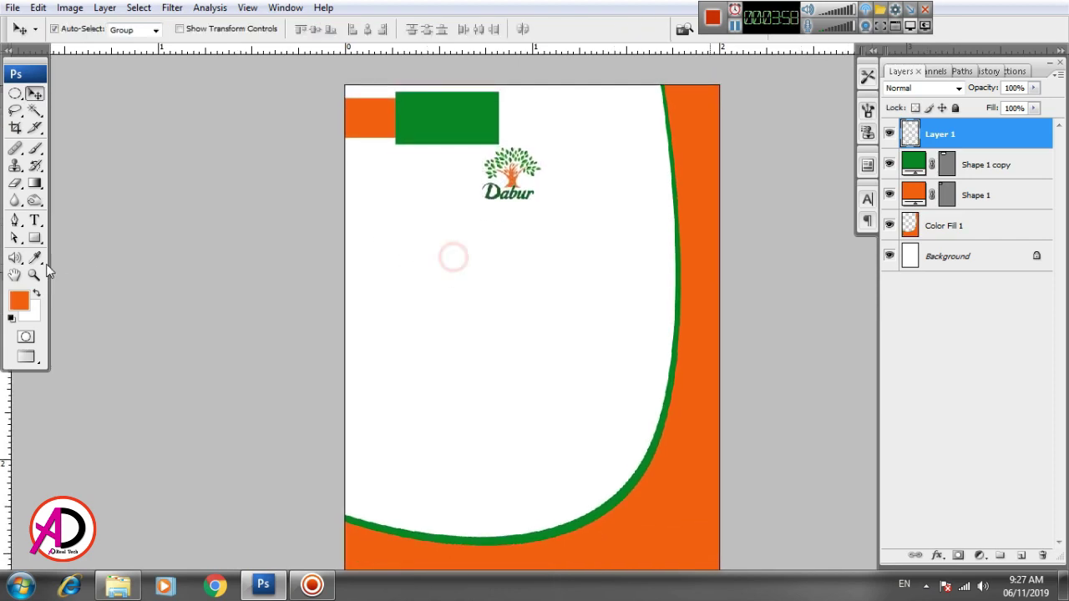
- Type the text 'ID' on the card with the Type tool
{"action": "left_click", "coordinate": [34, 220]}
{"action": "left_click", "coordinate": [425, 319]}
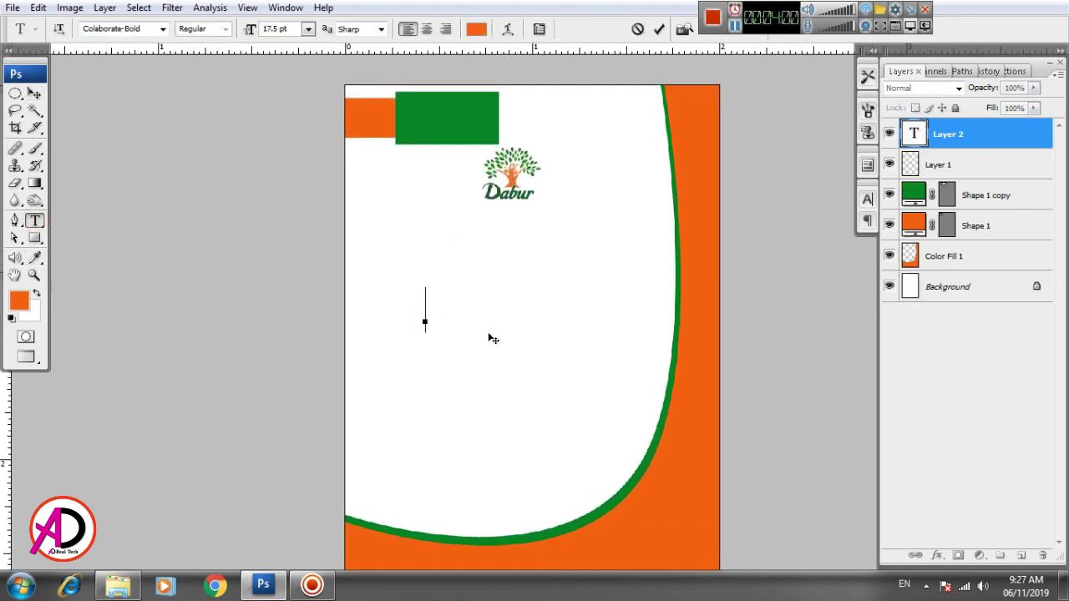
{"action": "type", "text": "i"}
{"action": "type", "text": "d"}
{"action": "key", "text": "BackSpace"}
{"action": "type", "text": "I"}
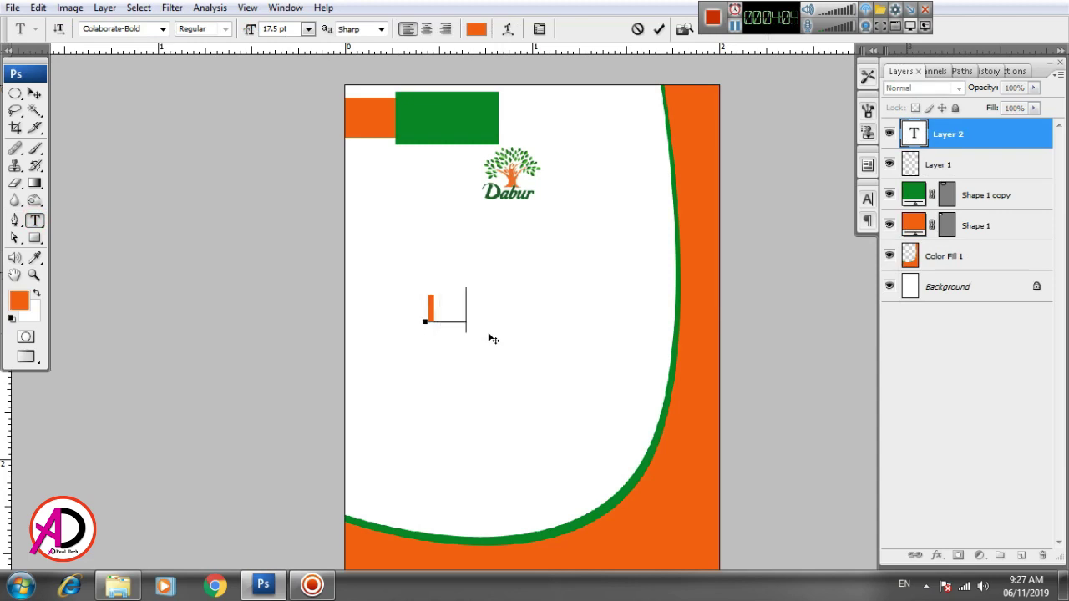
{"action": "type", "text": "D"}
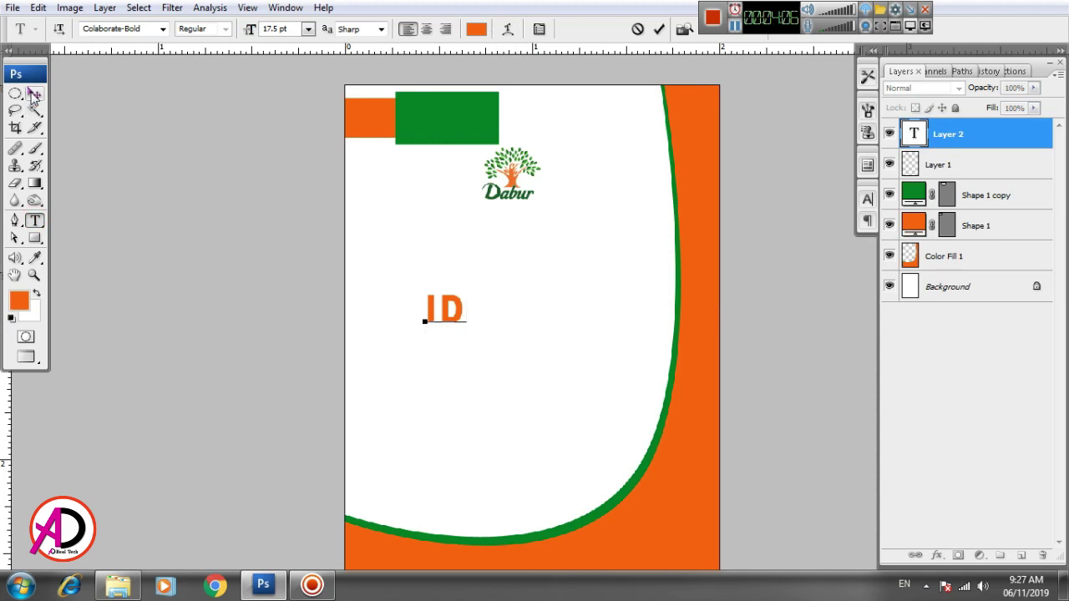
- Colour the ID text green sampled from the header, and move it onto the orange top-left block
{"action": "left_click", "coordinate": [34, 94]}
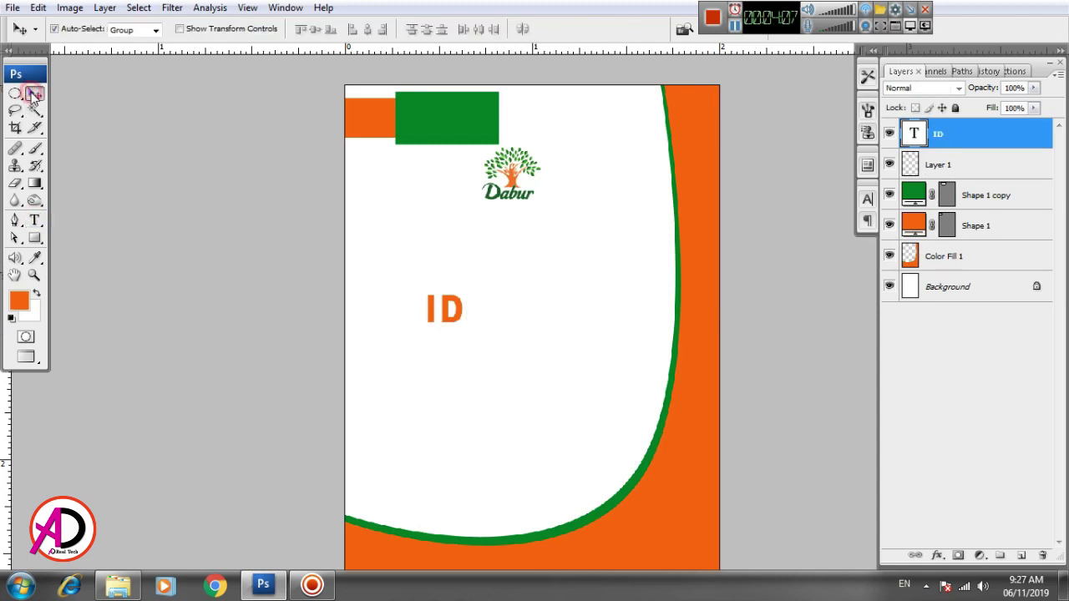
{"action": "left_click", "coordinate": [868, 201]}
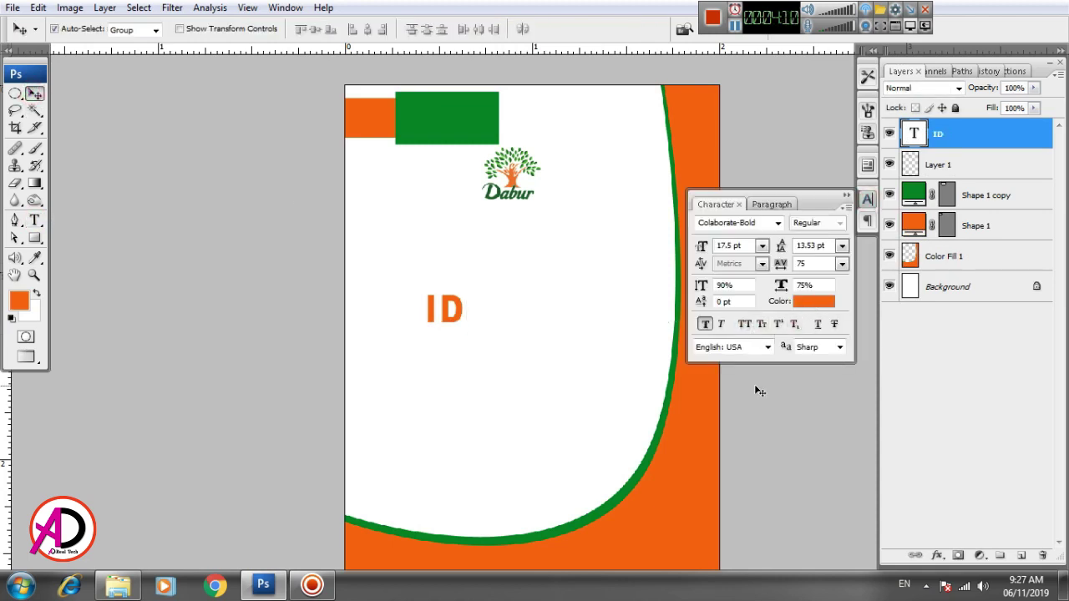
{"action": "left_click", "coordinate": [814, 301]}
{"action": "left_click", "coordinate": [449, 109]}
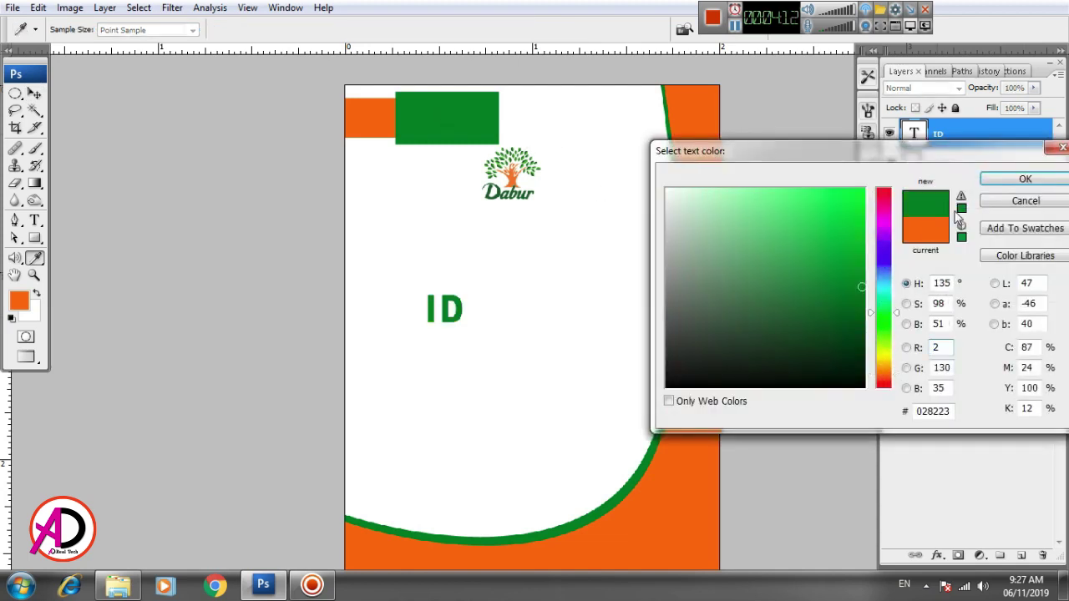
{"action": "left_click", "coordinate": [1025, 179]}
{"action": "left_click", "coordinate": [34, 94]}
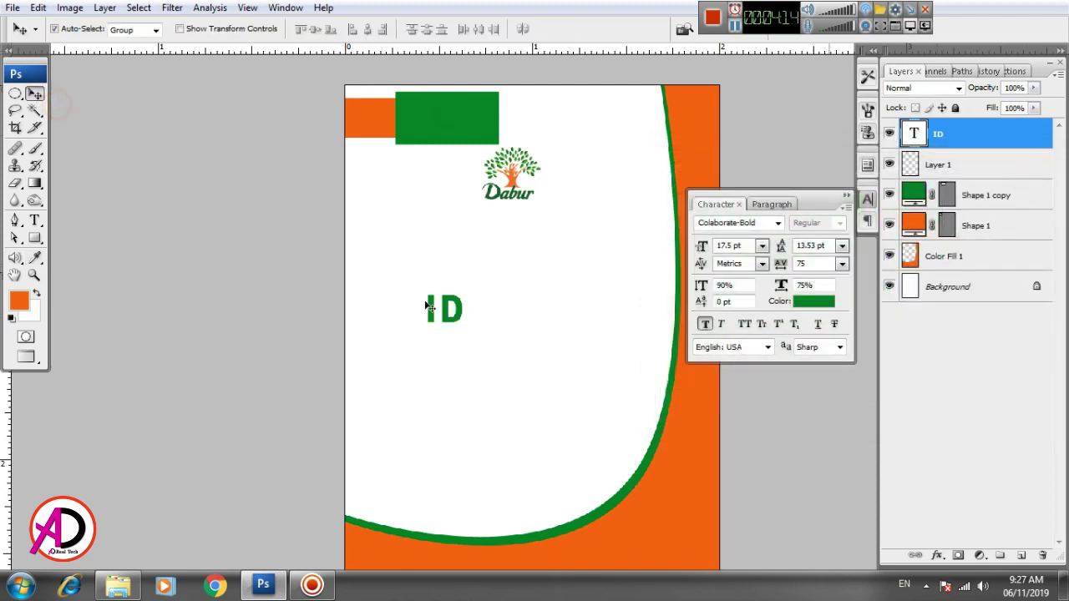
{"action": "left_click_drag", "start_coordinate": [449, 314], "coordinate": [373, 123]}
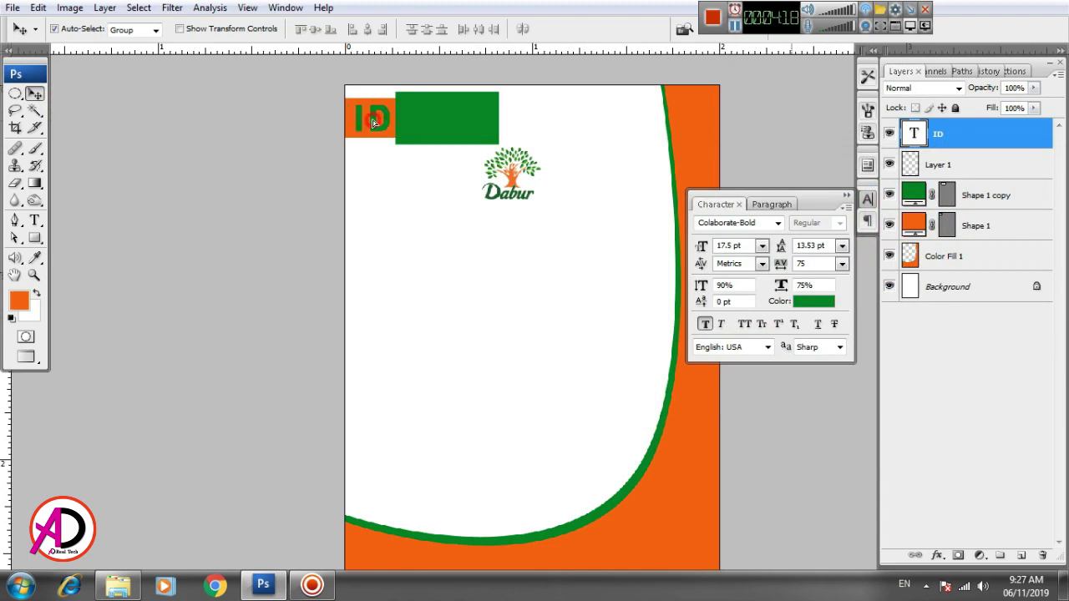
- Nudge ID left and give it a 3 px white Stroke layer effect
{"action": "key", "text": "Left"}
{"action": "key", "text": "Left"}
{"action": "left_click", "coordinate": [937, 557]}
{"action": "left_click", "coordinate": [927, 546]}
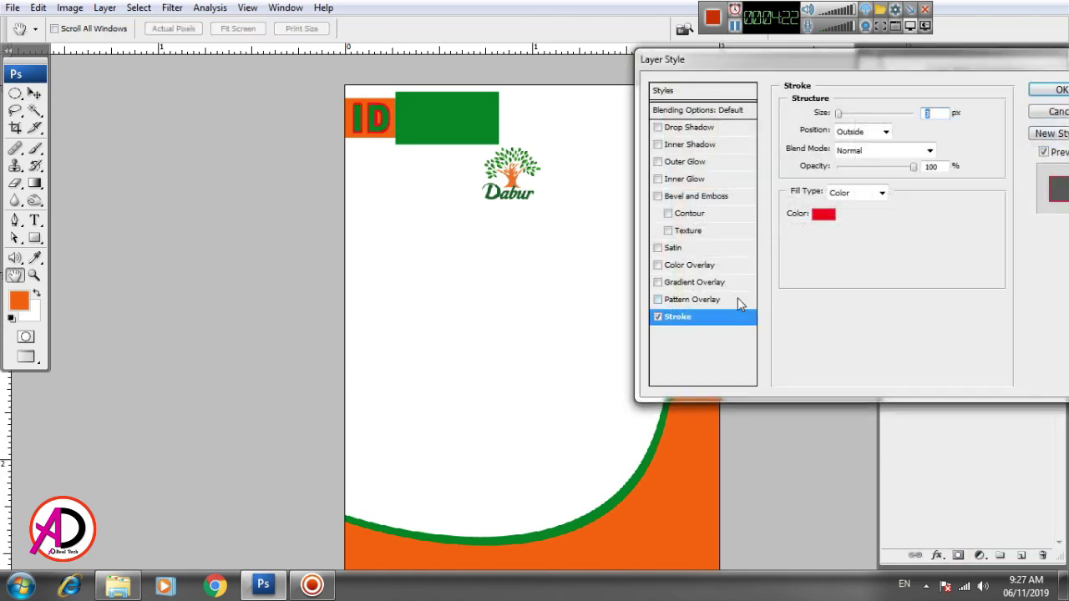
{"action": "left_click", "coordinate": [821, 222]}
{"action": "left_click", "coordinate": [667, 190]}
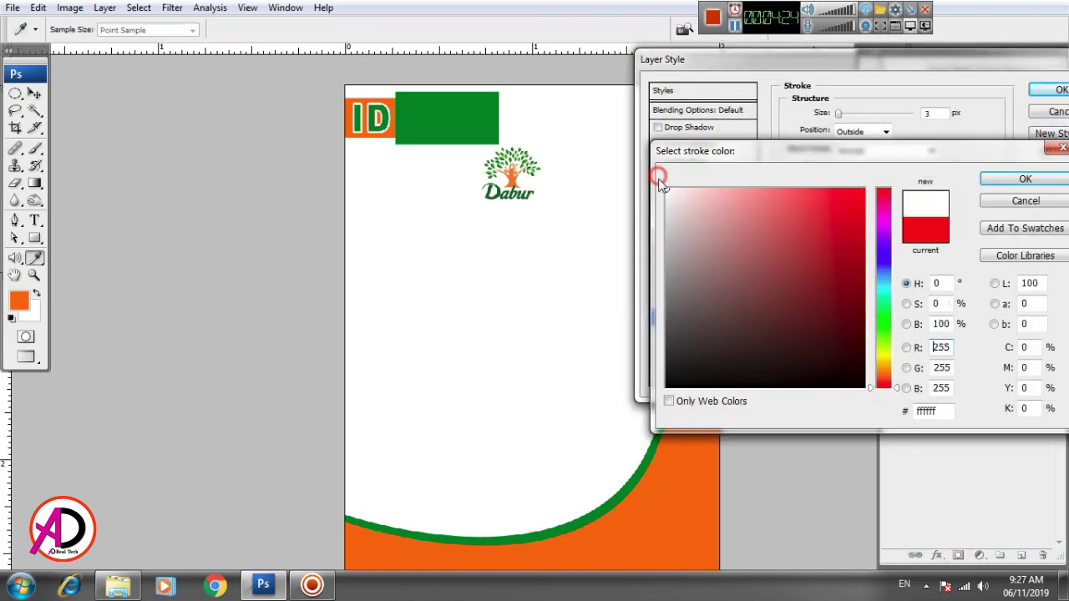
{"action": "left_click", "coordinate": [1025, 177]}
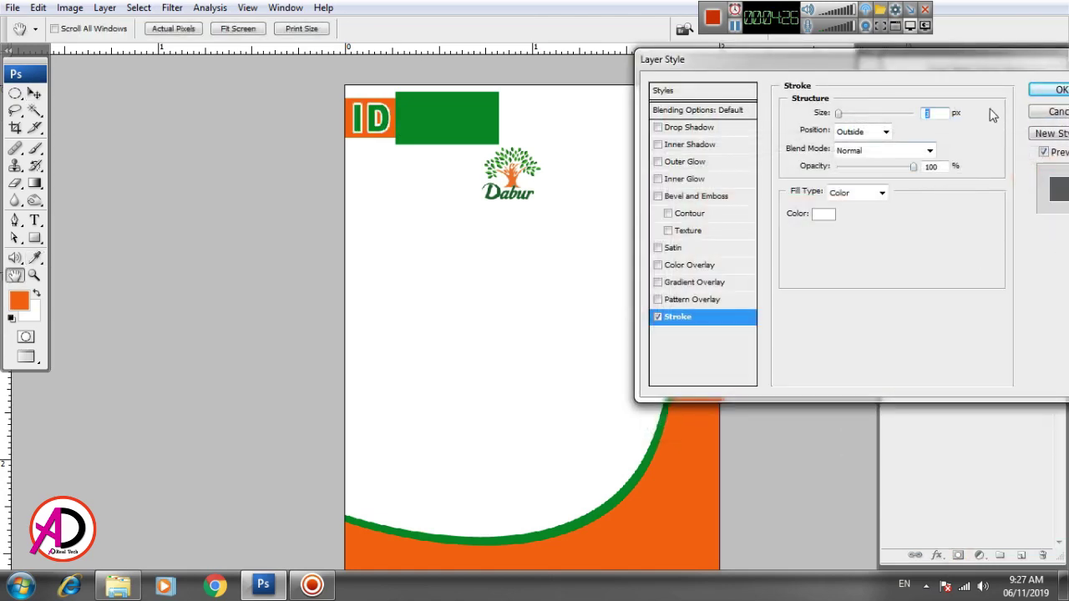
{"action": "left_click", "coordinate": [1054, 89]}
{"action": "scroll", "coordinate": [409, 133], "scroll_direction": "down", "scroll_amount": 2}
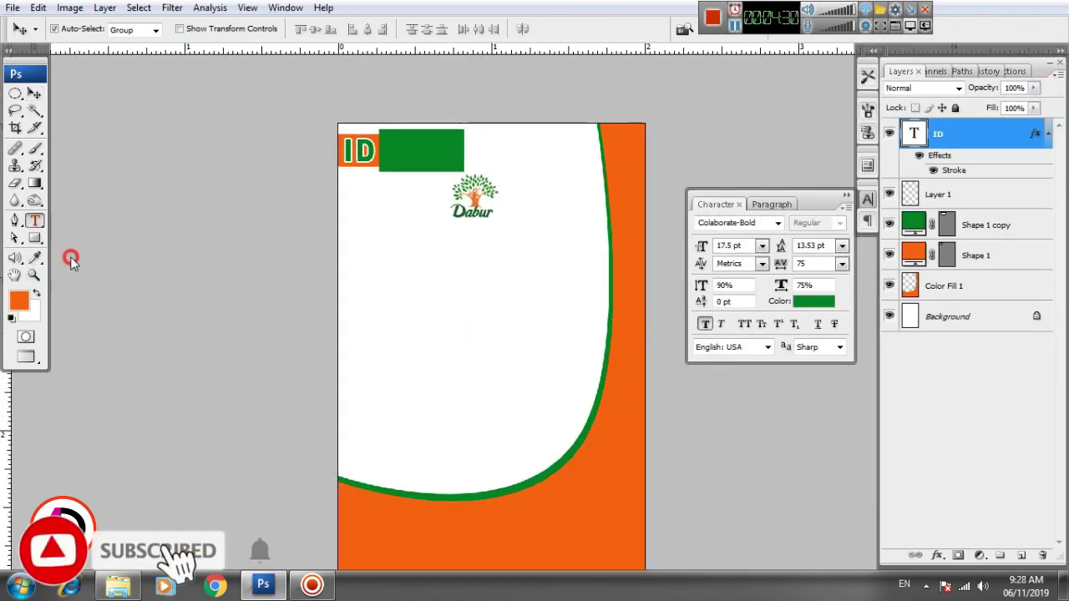
- Add 'CARD' text coloured orange from the card and place it in the green block beside ID
{"action": "key", "text": "t"}
{"action": "left_click", "coordinate": [409, 334]}
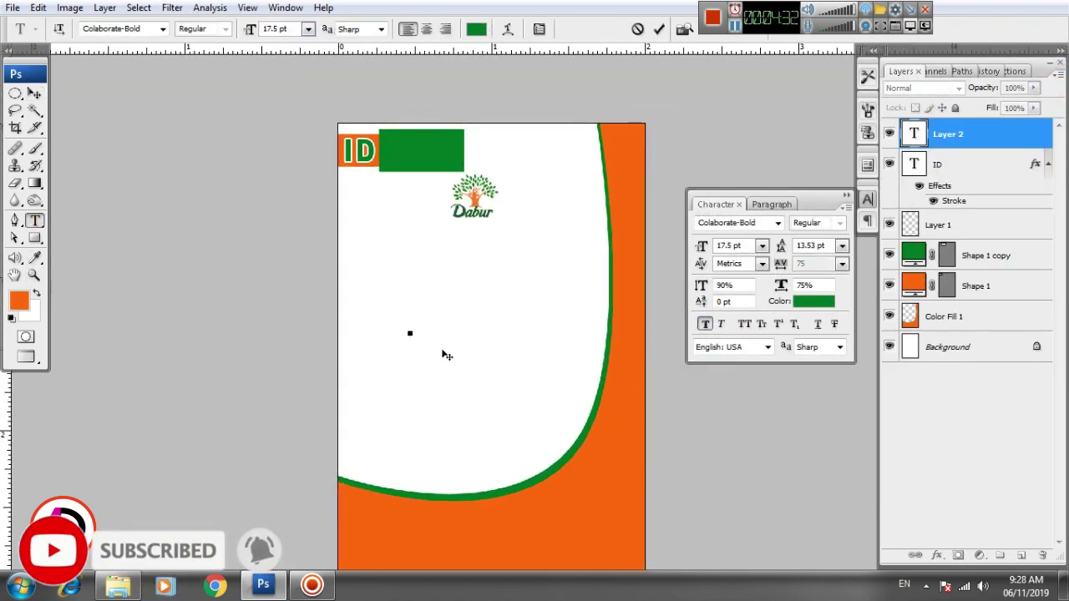
{"action": "type", "text": "CARD"}
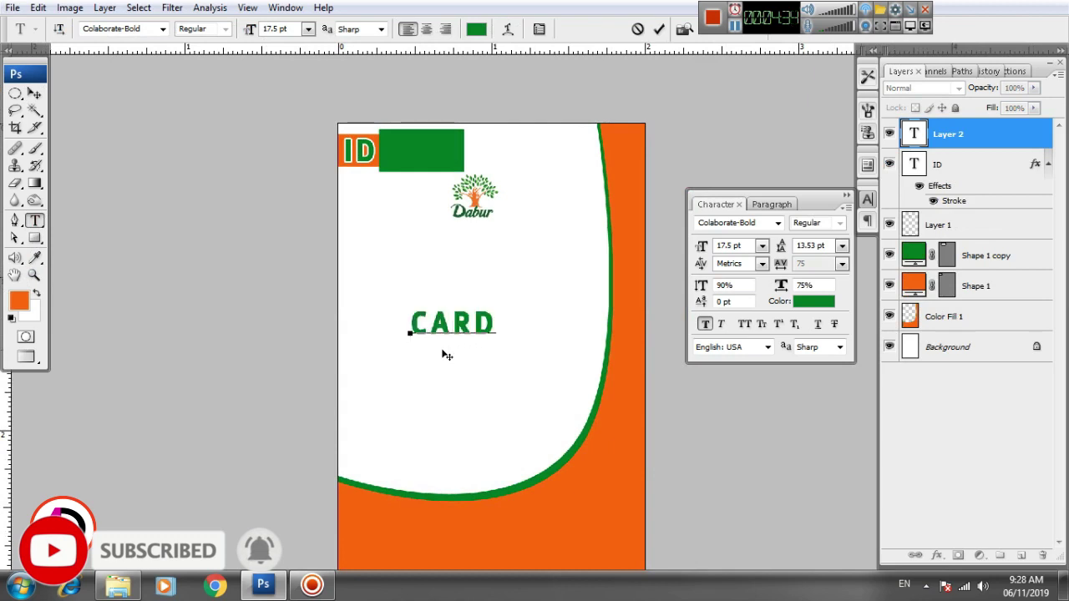
{"action": "key", "text": "ctrl+Return"}
{"action": "left_click", "coordinate": [34, 94]}
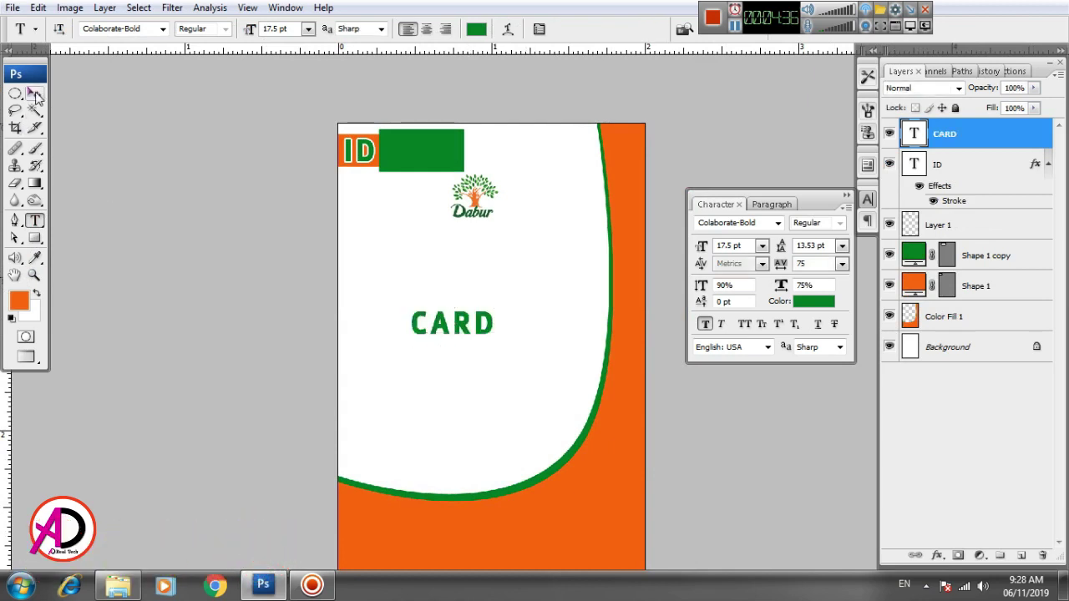
{"action": "left_click", "coordinate": [823, 308]}
{"action": "left_click", "coordinate": [591, 504]}
{"action": "left_click", "coordinate": [1002, 179]}
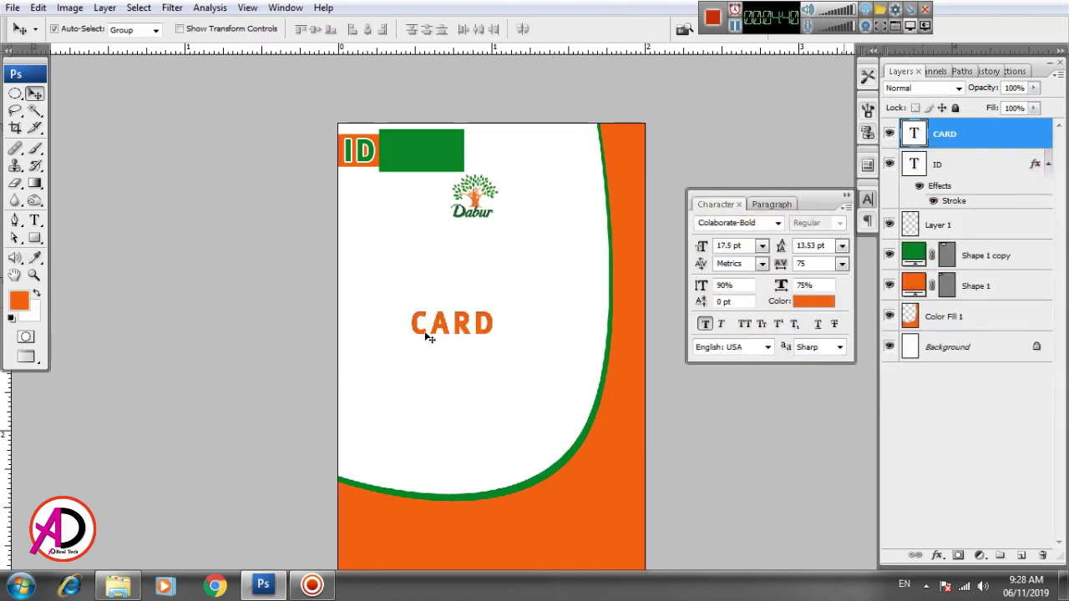
{"action": "left_click_drag", "start_coordinate": [447, 329], "coordinate": [412, 152]}
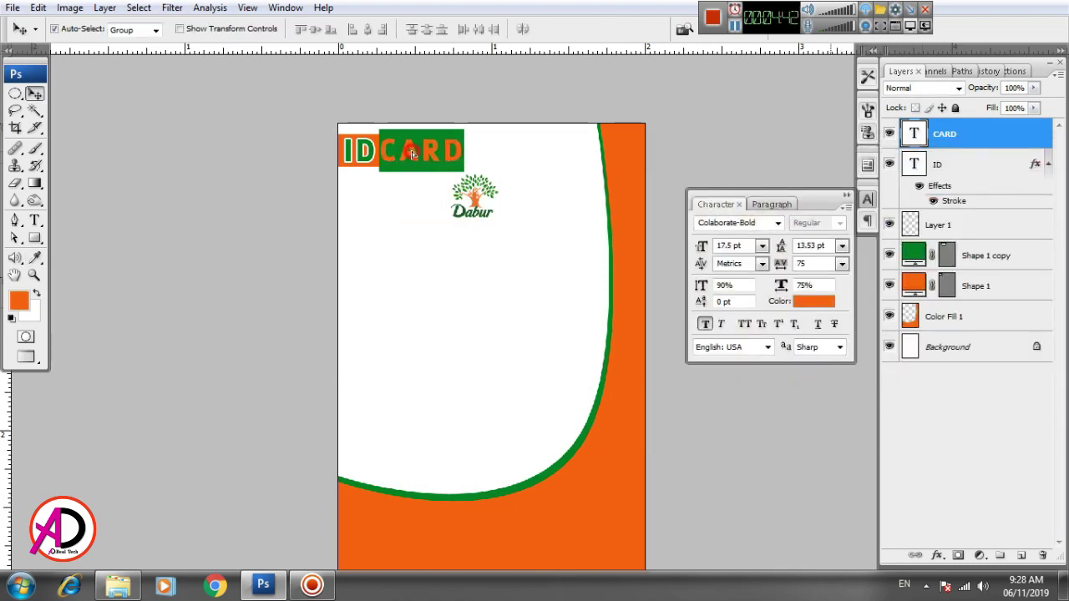
- Zoom in on the header and scale the CARD text down slightly
{"action": "scroll", "coordinate": [475, 286], "scroll_direction": "up", "scroll_amount": 1}
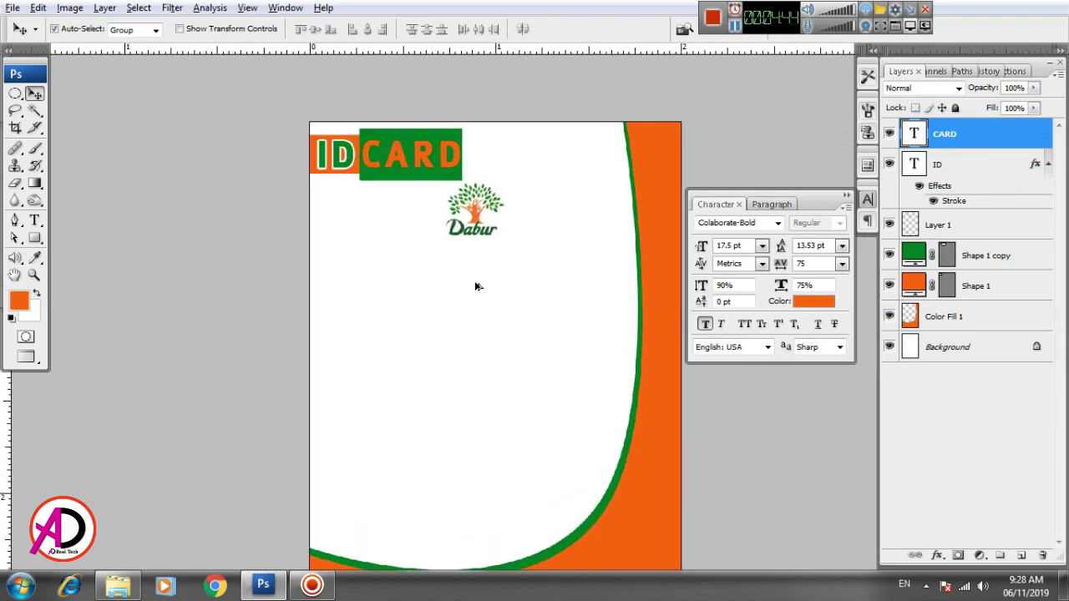
{"action": "scroll", "coordinate": [475, 287], "scroll_direction": "up", "scroll_amount": 2}
{"action": "left_click_drag", "start_coordinate": [470, 320], "coordinate": [473, 431]}
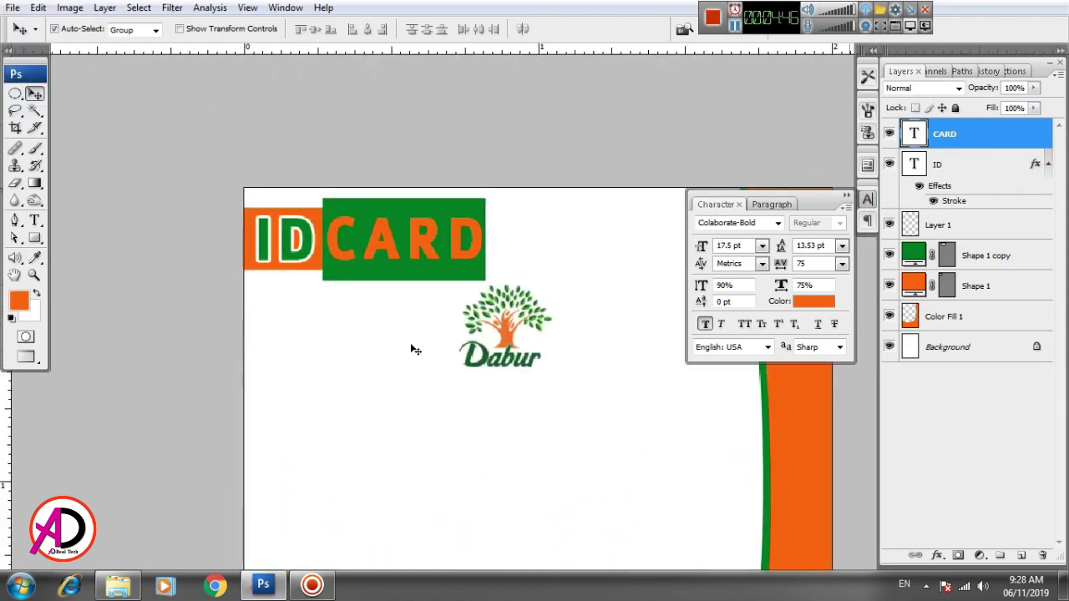
{"action": "key", "text": "ctrl+t"}
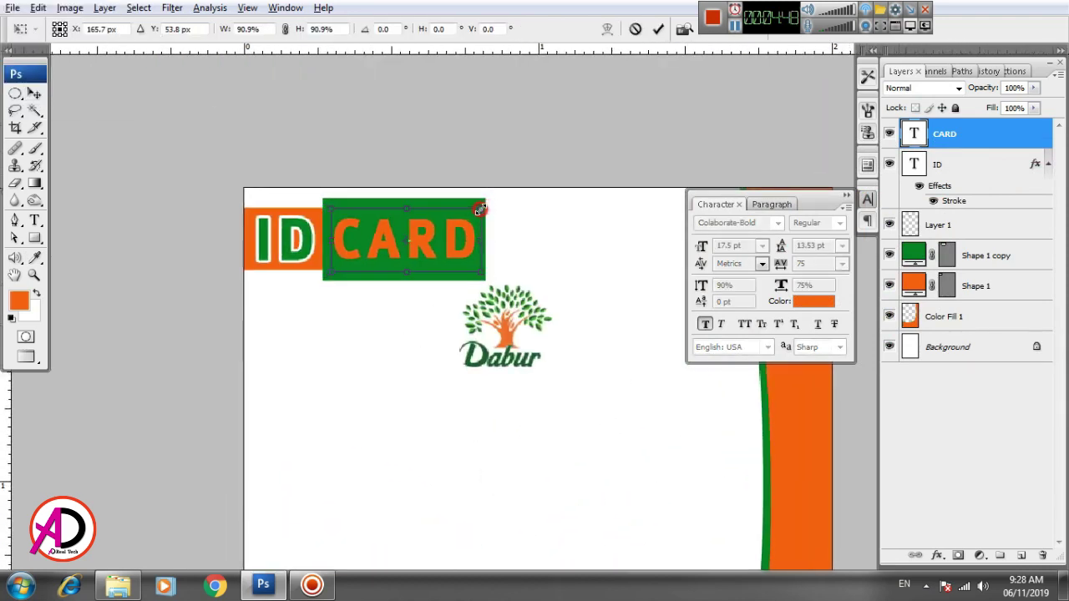
{"action": "key", "text": "Return"}
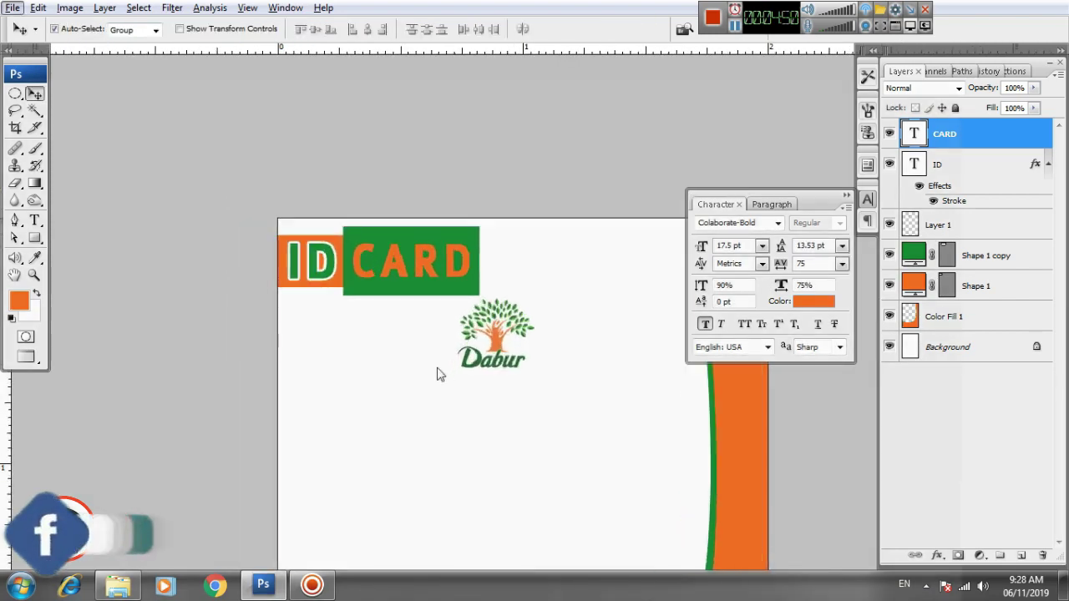
- Give the CARD text a white Stroke layer effect
{"action": "left_click", "coordinate": [424, 368]}
{"action": "left_click", "coordinate": [818, 302]}
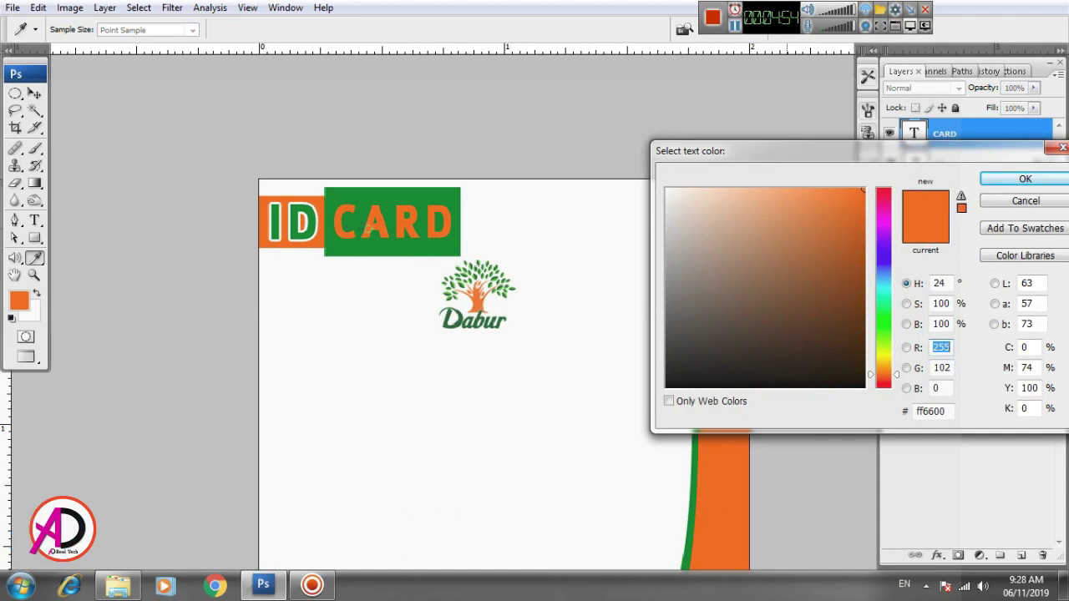
{"action": "key", "text": "Return"}
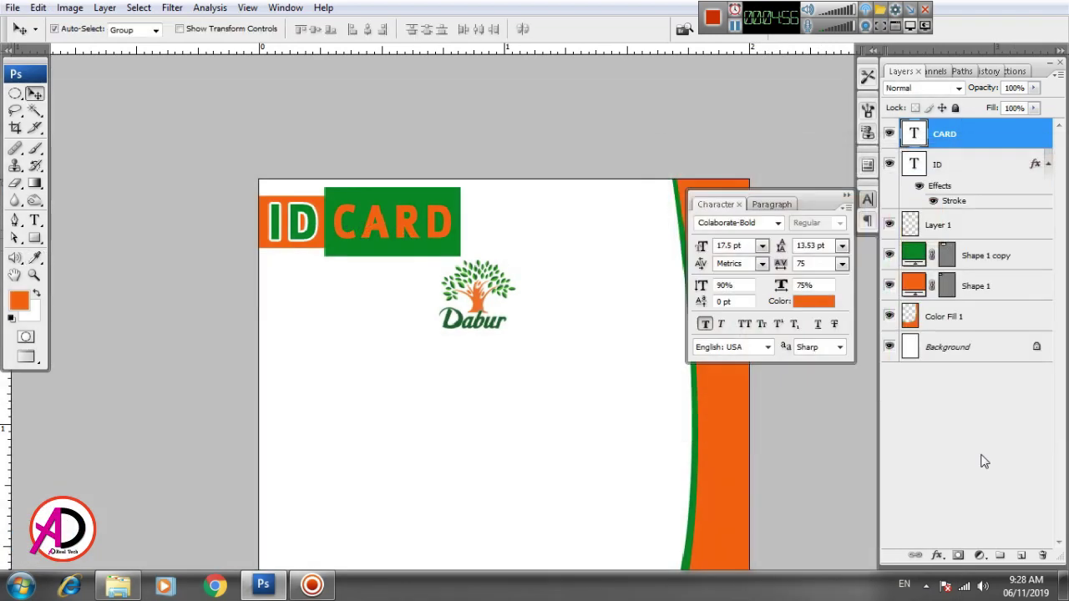
{"action": "left_click", "coordinate": [937, 558]}
{"action": "left_click", "coordinate": [943, 541]}
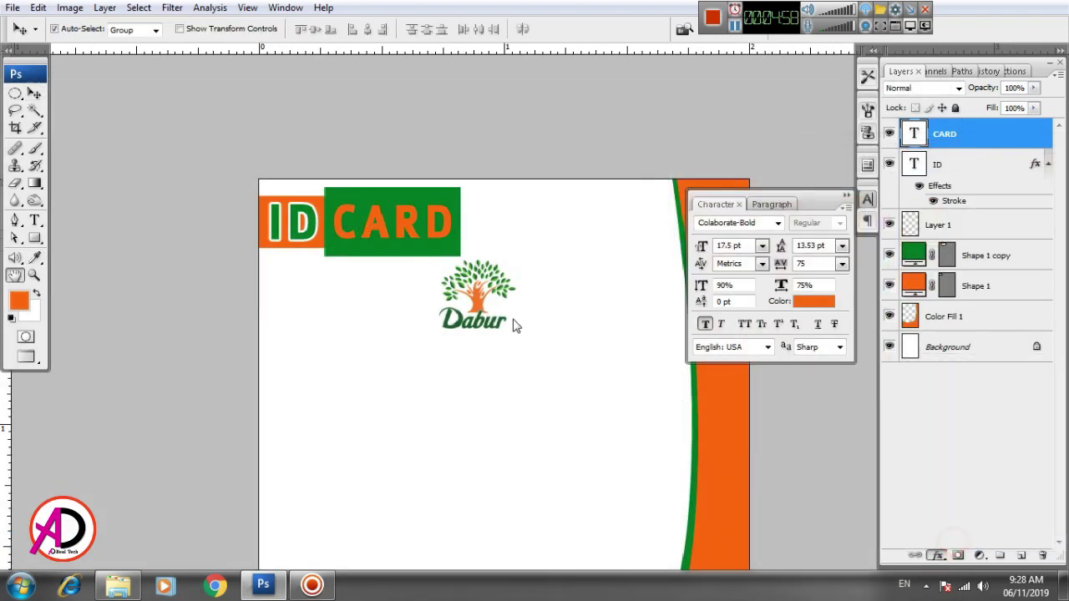
{"action": "left_click", "coordinate": [473, 390]}
{"action": "left_click", "coordinate": [823, 214]}
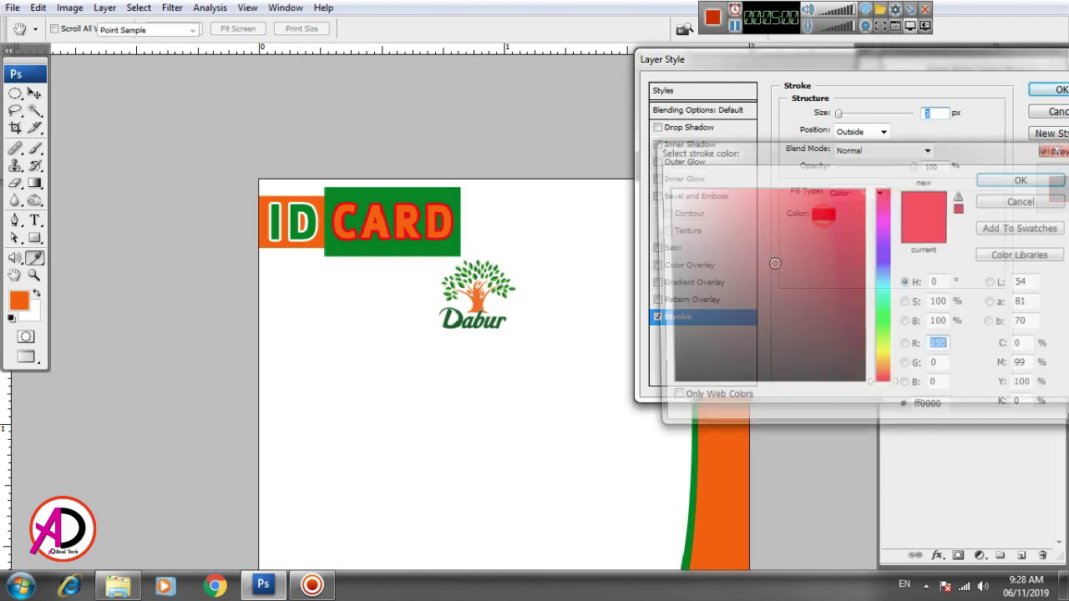
{"action": "left_click", "coordinate": [653, 176]}
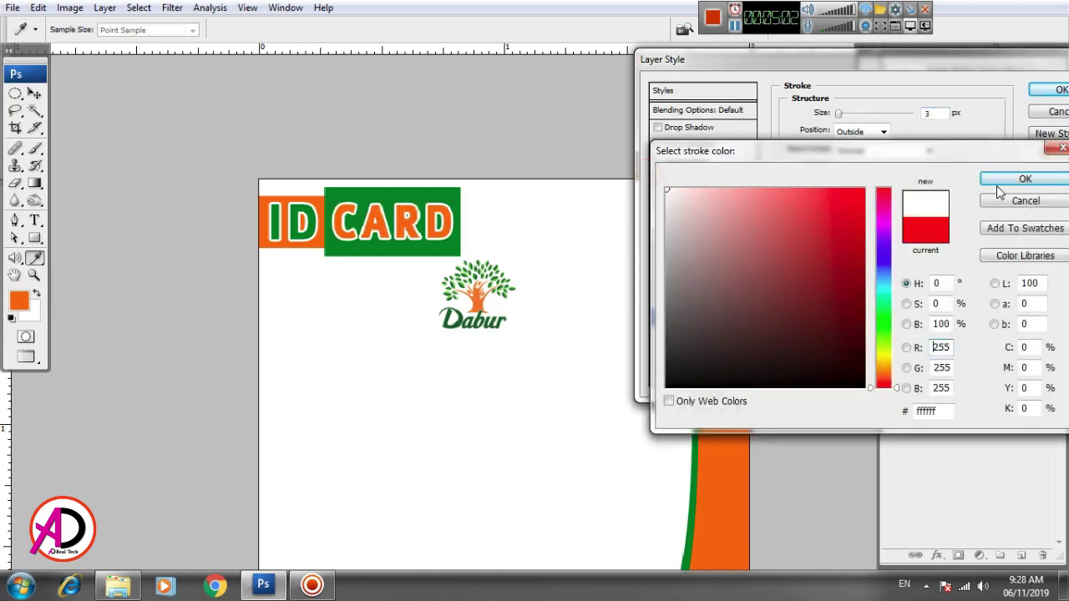
{"action": "left_click", "coordinate": [1024, 179]}
{"action": "left_click", "coordinate": [1057, 89]}
{"action": "key", "text": "v"}
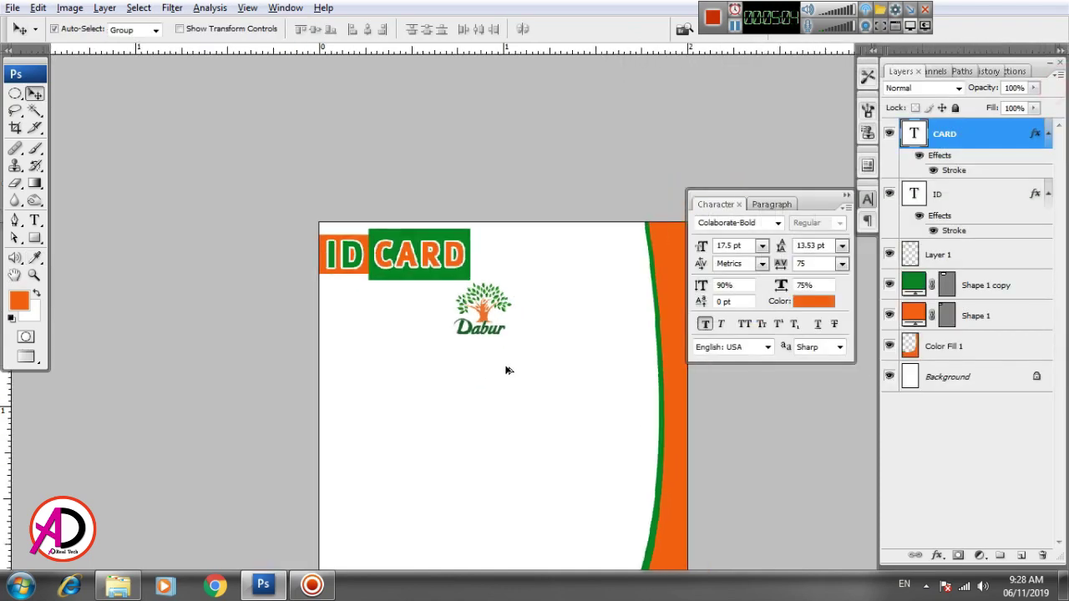
{"action": "scroll", "coordinate": [507, 370], "scroll_direction": "down", "scroll_amount": 1}
- Make CARD bold and stretch it to about 107% width within the green block
{"action": "left_click", "coordinate": [704, 325]}
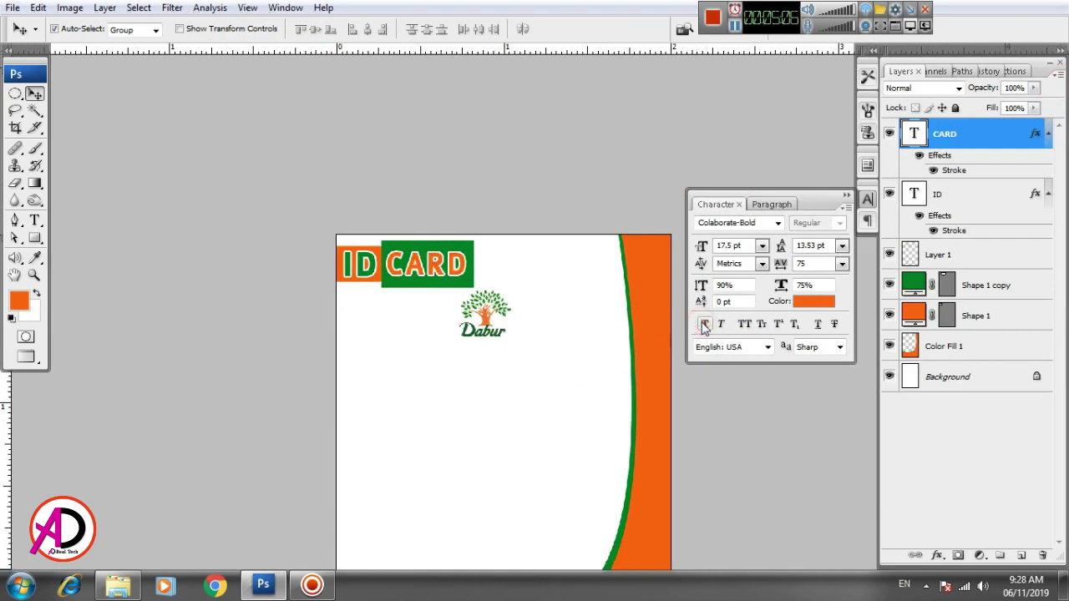
{"action": "key", "text": "ctrl+t"}
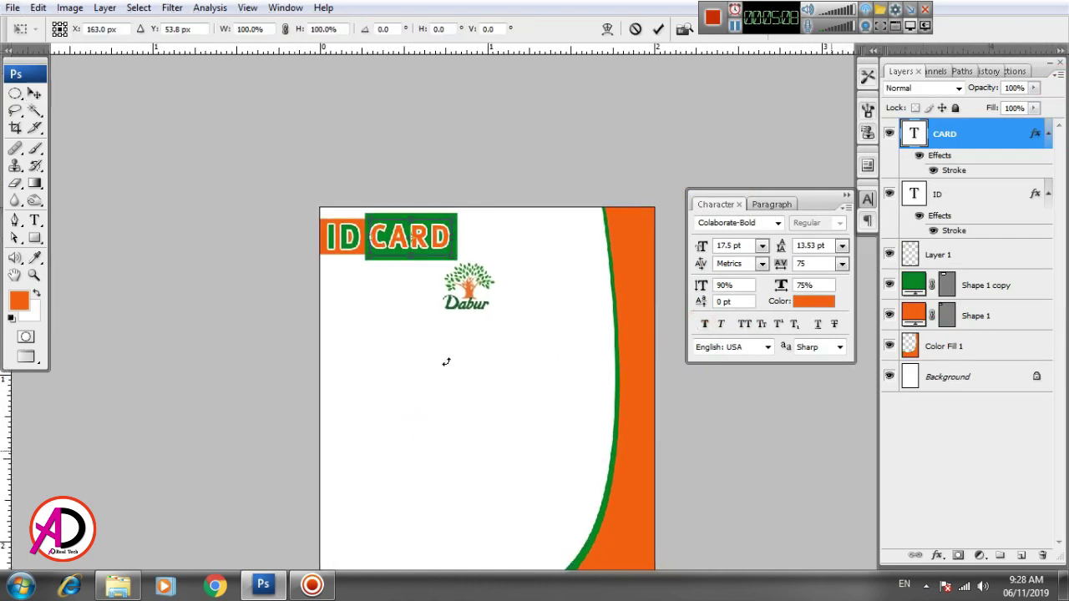
{"action": "left_click_drag", "start_coordinate": [453, 238], "coordinate": [460, 237]}
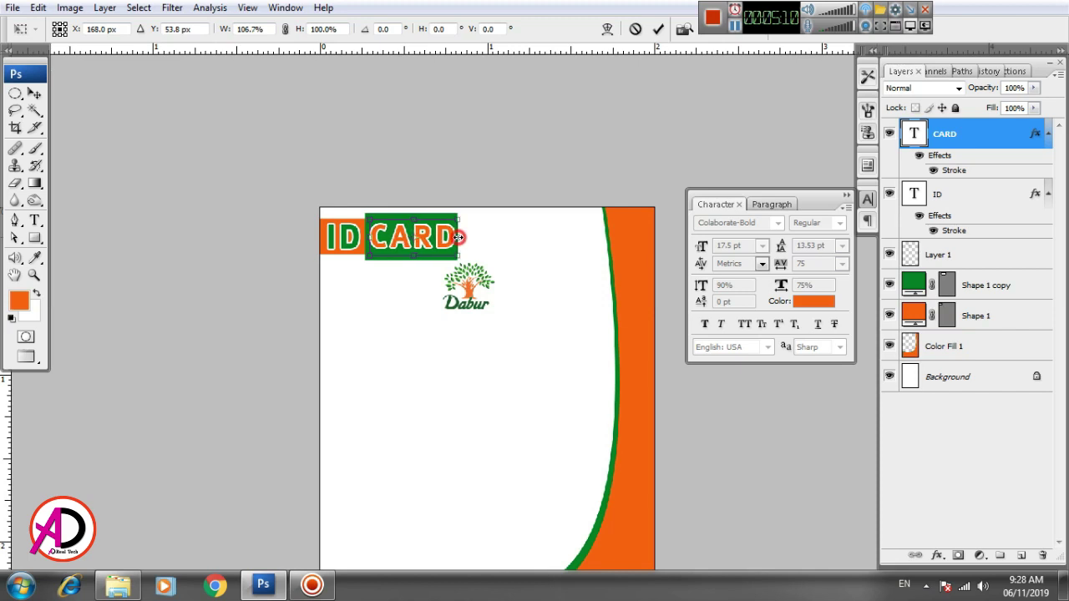
{"action": "key", "text": "Return"}
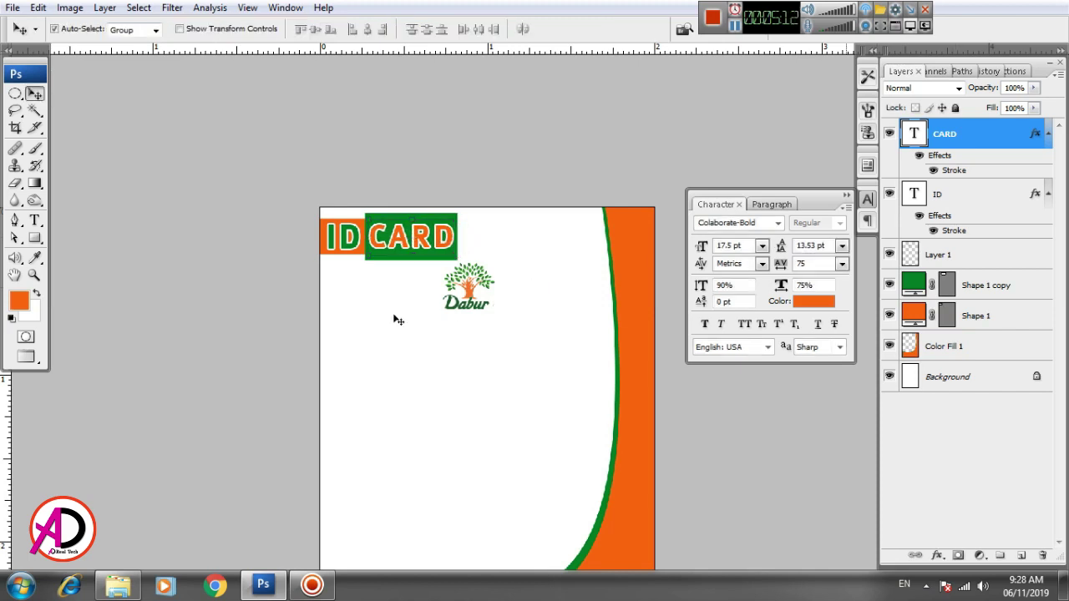
{"action": "left_click", "coordinate": [470, 361], "text": "alt"}
{"action": "scroll", "coordinate": [493, 426], "scroll_direction": "up", "scroll_amount": 2}
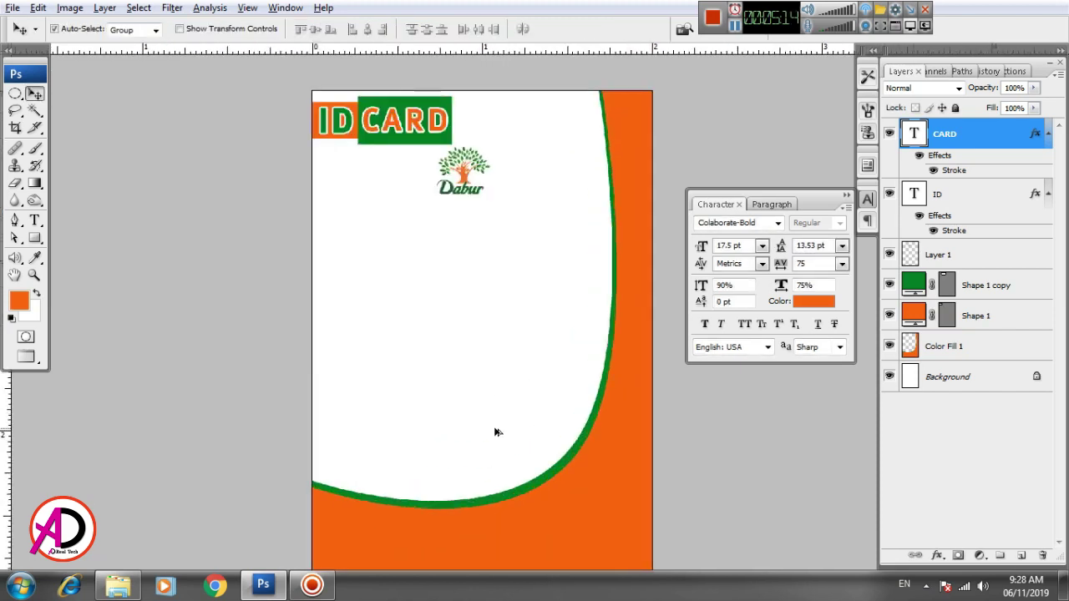
{"action": "mouse_move", "coordinate": [493, 432]}
{"action": "left_mouse_down"}
{"action": "mouse_move", "coordinate": [484, 376]}
{"action": "mouse_move", "coordinate": [496, 428]}
{"action": "left_mouse_up"}
{"action": "scroll", "coordinate": [495, 428], "scroll_direction": "down", "scroll_amount": 1}
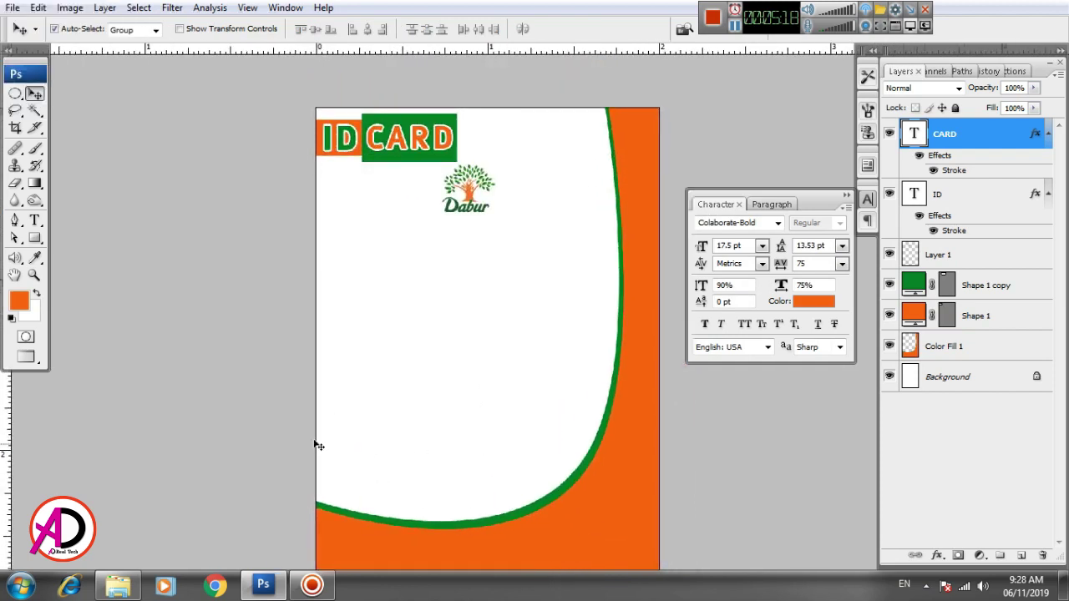
- Type 'DABUR INDIA LIMITED', then scale it down and place it just under the Dabur logo
{"action": "left_click", "coordinate": [35, 221]}
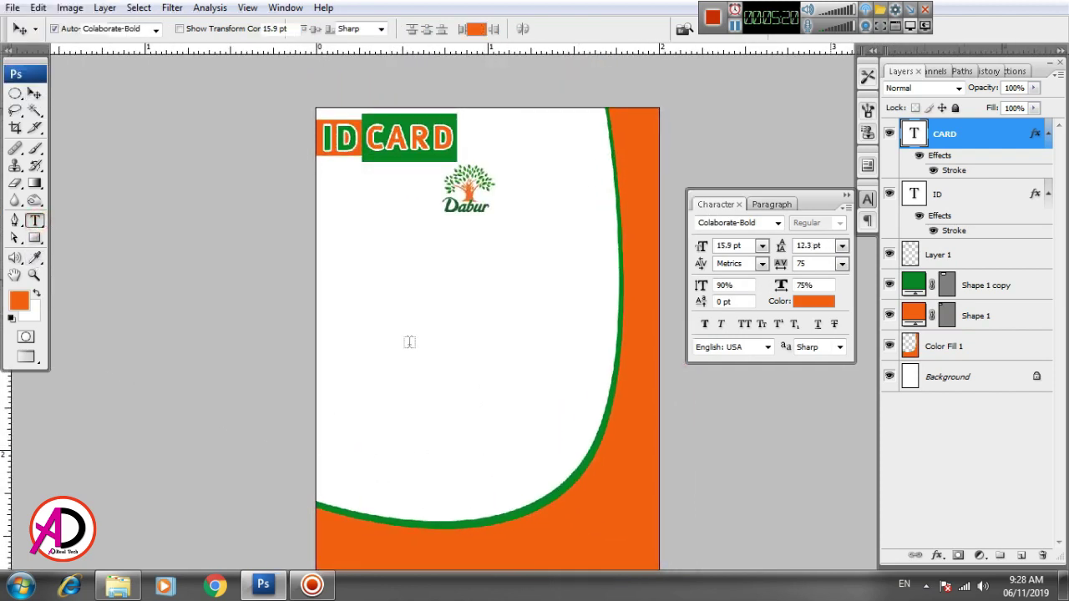
{"action": "left_click", "coordinate": [409, 344]}
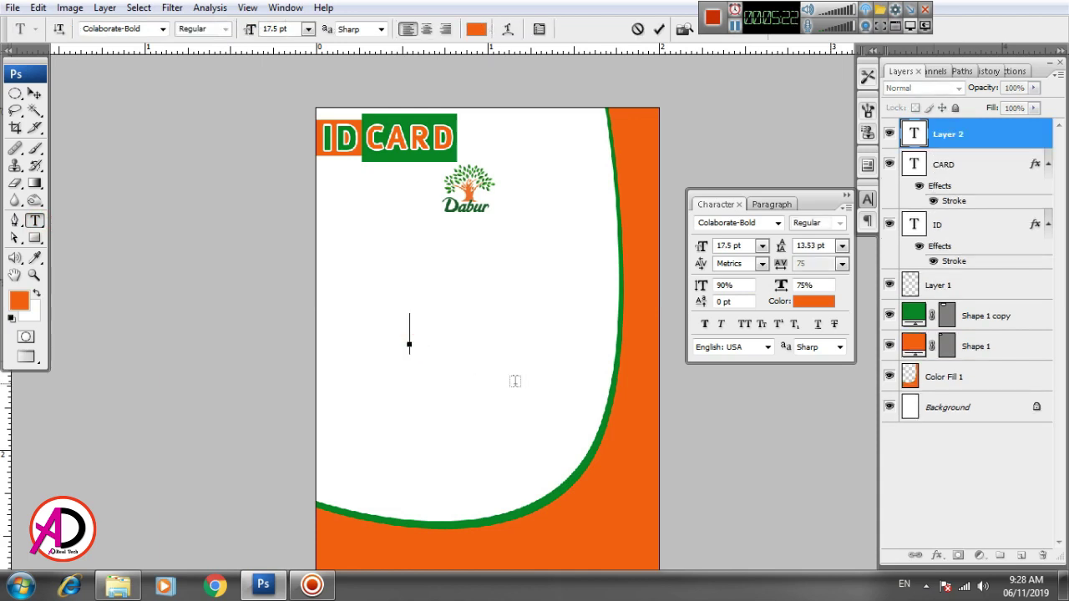
{"action": "type", "text": "DA"}
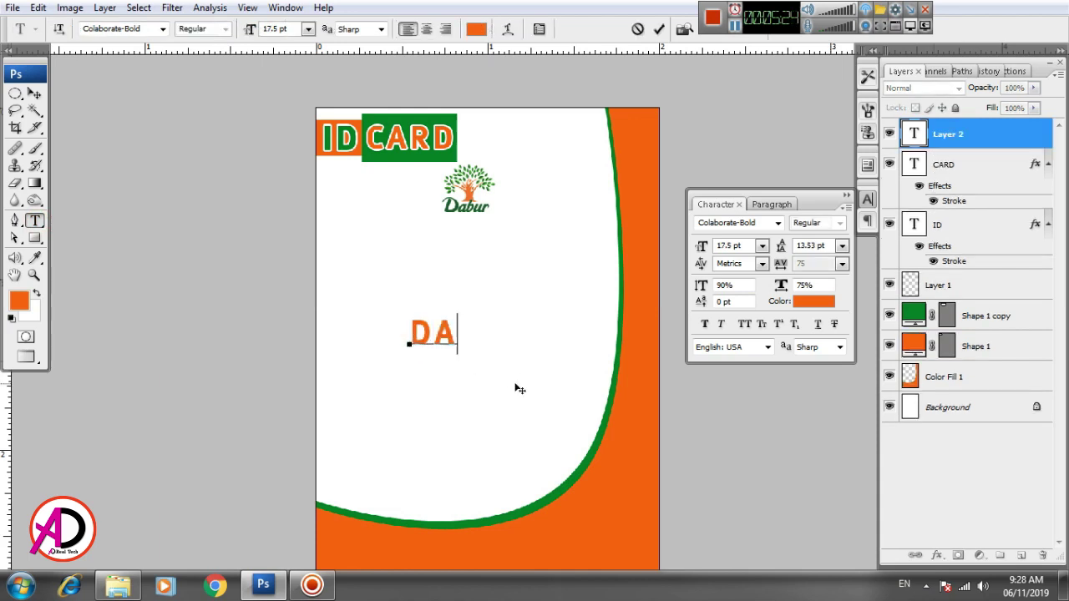
{"action": "type", "text": "BUR "}
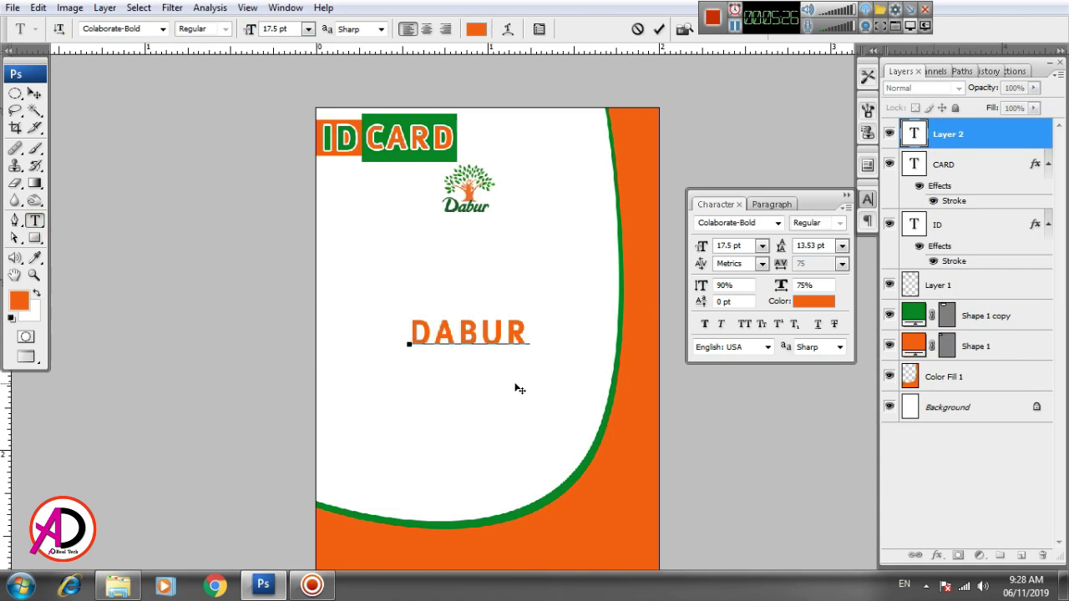
{"action": "type", "text": "IB"}
{"action": "key", "text": "BackSpace"}
{"action": "type", "text": "NDI"}
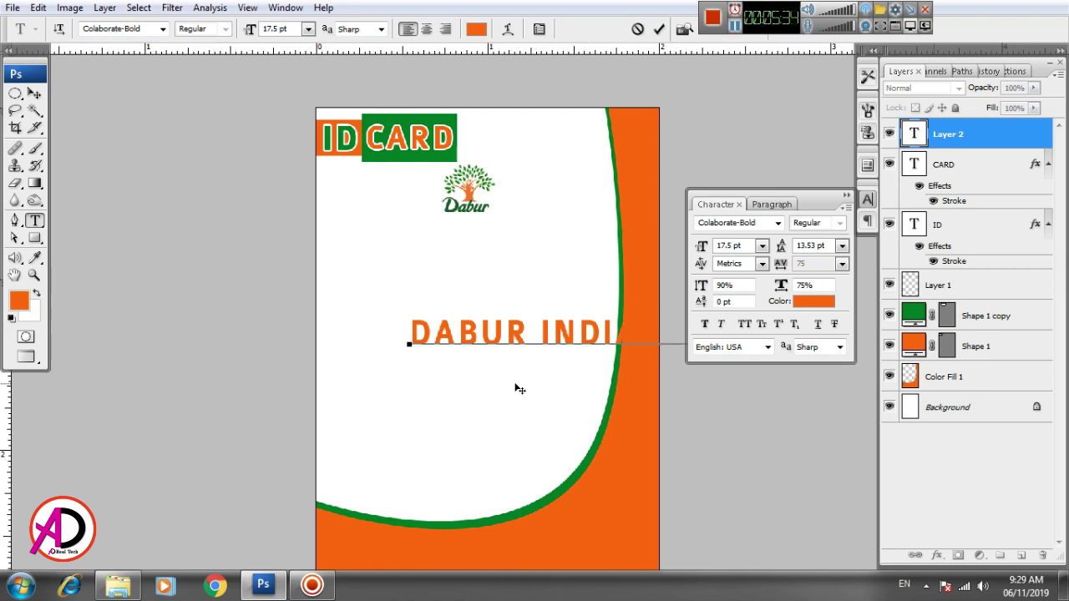
{"action": "left_click", "coordinate": [33, 93]}
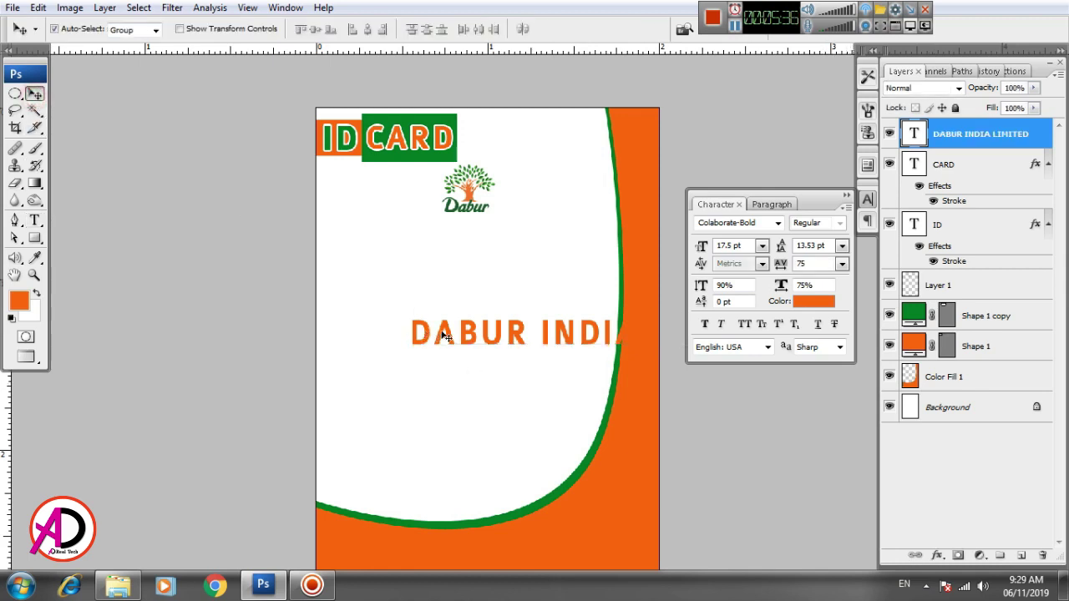
{"action": "mouse_move", "coordinate": [422, 332]}
{"action": "left_mouse_down"}
{"action": "mouse_move", "coordinate": [301, 270]}
{"action": "mouse_move", "coordinate": [311, 294]}
{"action": "mouse_move", "coordinate": [370, 303]}
{"action": "left_mouse_up"}
{"action": "key", "text": "ctrl+t"}
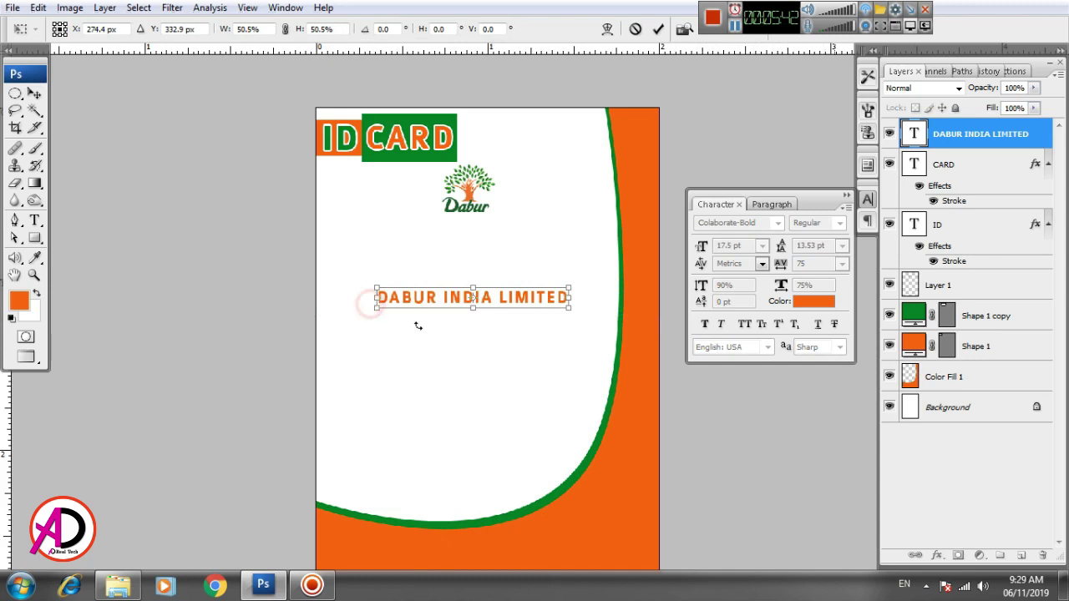
{"action": "key", "text": "Return"}
{"action": "mouse_move", "coordinate": [426, 306]}
{"action": "left_mouse_down"}
{"action": "mouse_move", "coordinate": [442, 245]}
{"action": "mouse_move", "coordinate": [415, 230]}
{"action": "left_mouse_up"}
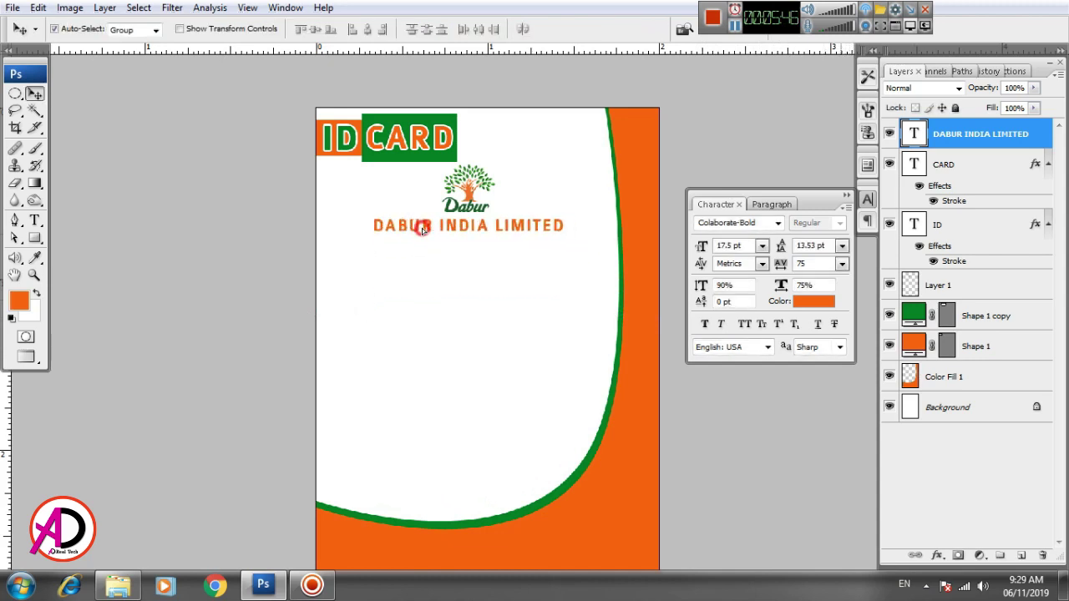
- Set the company name's leading to Auto and tracking to 0
{"action": "left_click", "coordinate": [843, 245]}
{"action": "left_click", "coordinate": [830, 242]}
{"action": "left_click", "coordinate": [842, 264]}
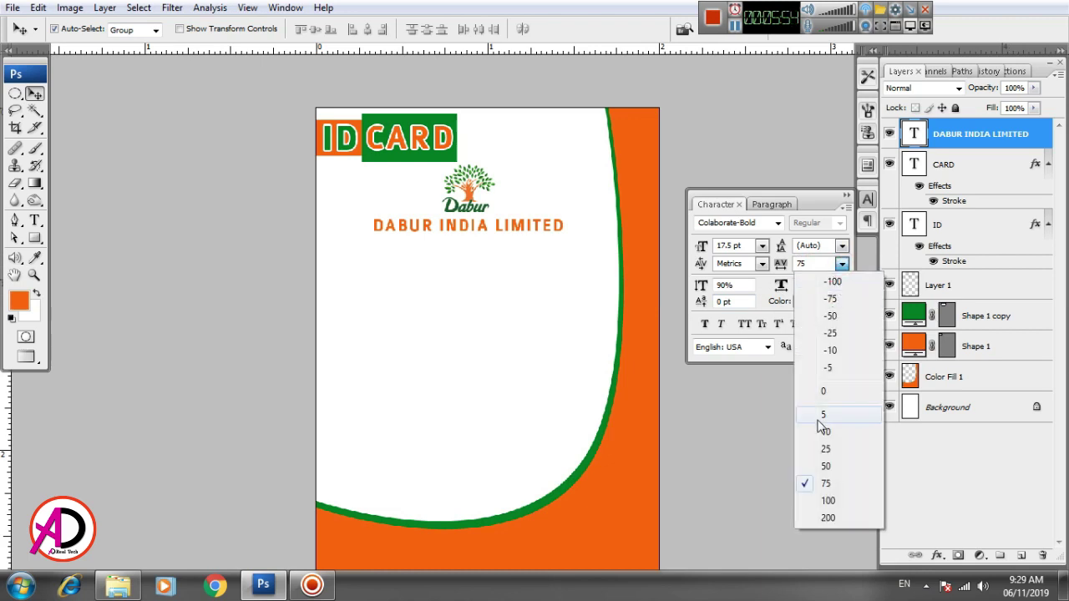
{"action": "left_click", "coordinate": [816, 389]}
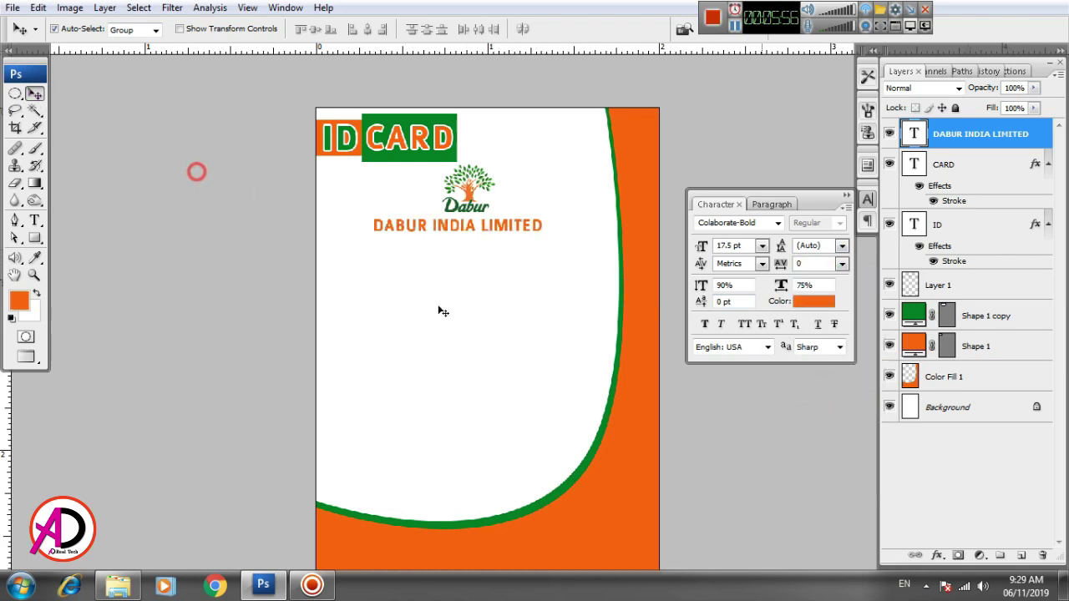
- Shift DABUR INDIA LIMITED slightly right to centre it, then select part of it with the Type tool
{"action": "scroll", "coordinate": [440, 309], "scroll_direction": "up", "scroll_amount": 2}
{"action": "left_click_drag", "start_coordinate": [504, 278], "coordinate": [516, 265]}
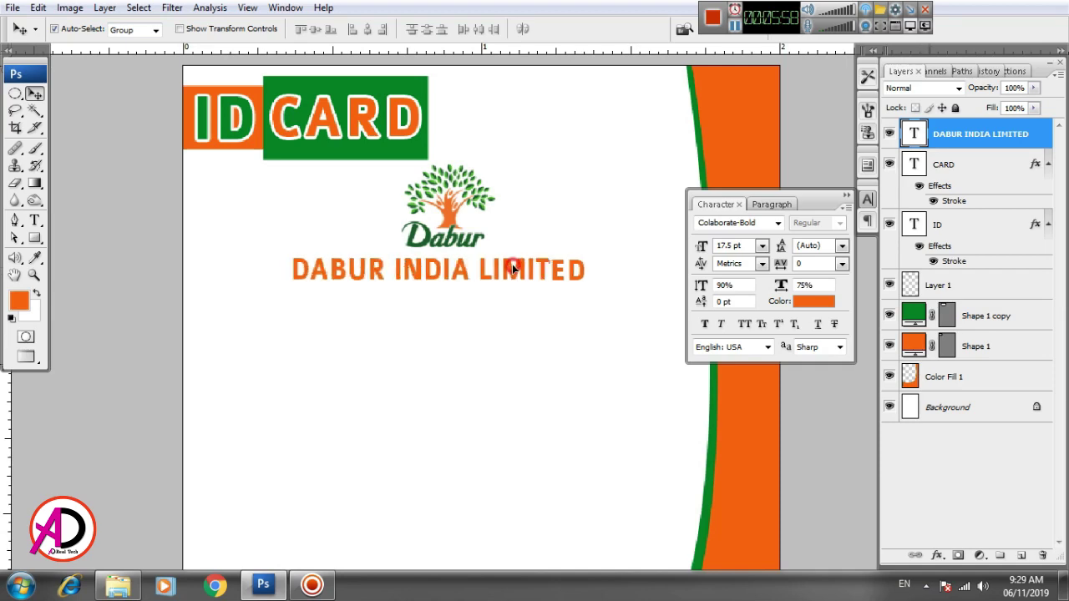
{"action": "scroll", "coordinate": [508, 350], "scroll_direction": "down", "scroll_amount": 1}
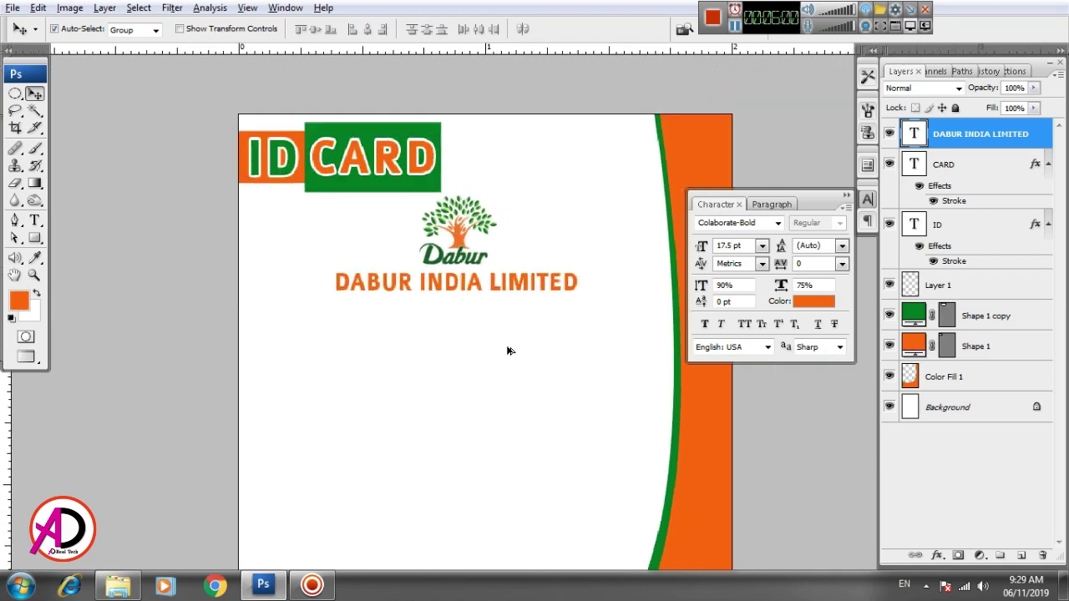
{"action": "scroll", "coordinate": [506, 352], "scroll_direction": "down", "scroll_amount": 1}
{"action": "scroll", "coordinate": [504, 353], "scroll_direction": "up", "scroll_amount": 2}
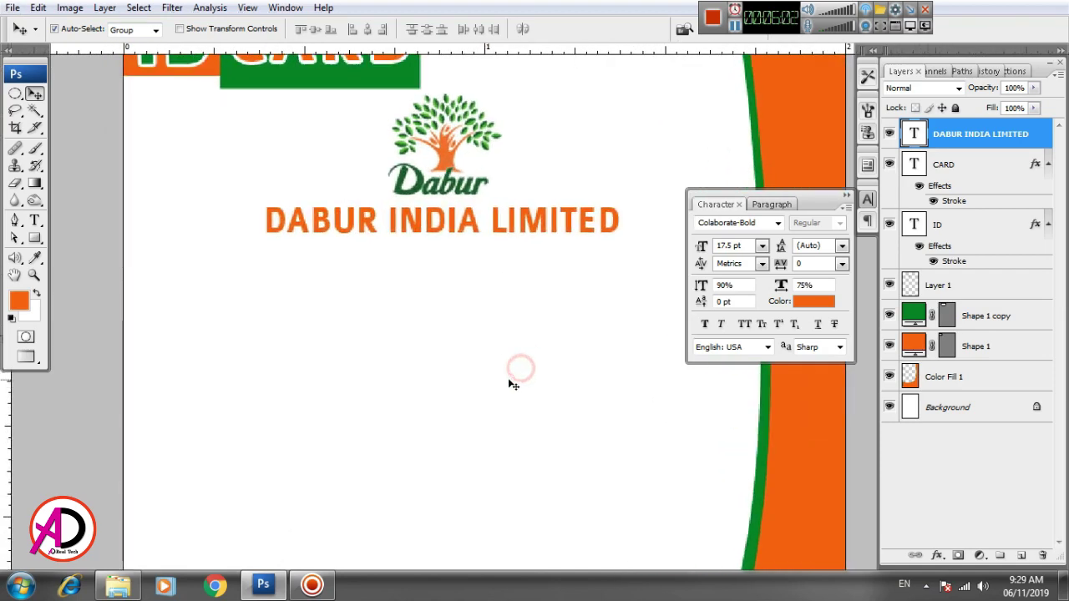
{"action": "scroll", "coordinate": [509, 382], "scroll_direction": "up", "scroll_amount": 1}
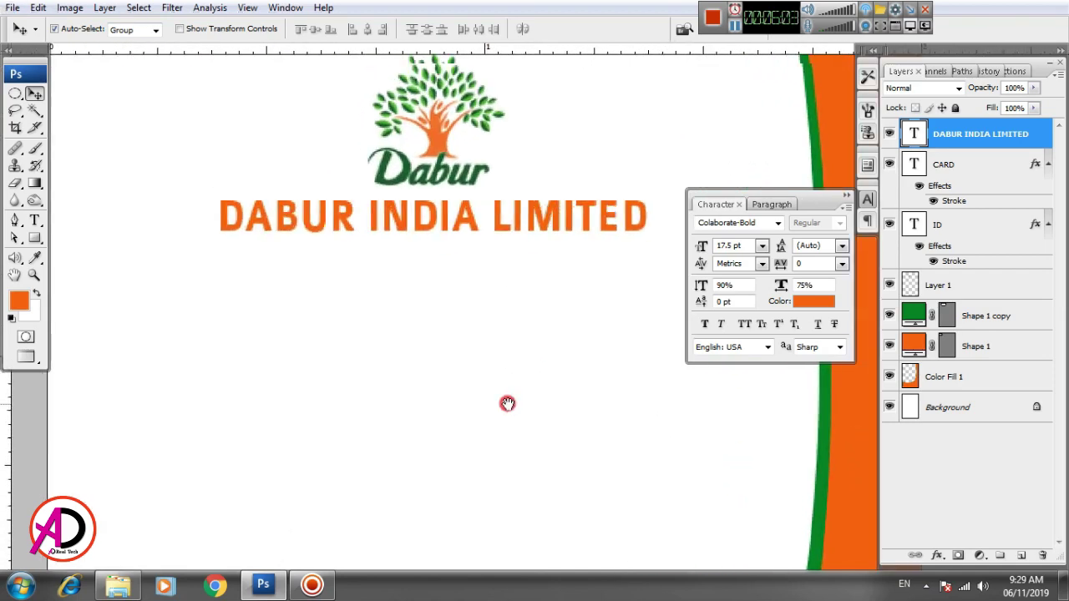
{"action": "left_click", "coordinate": [34, 220]}
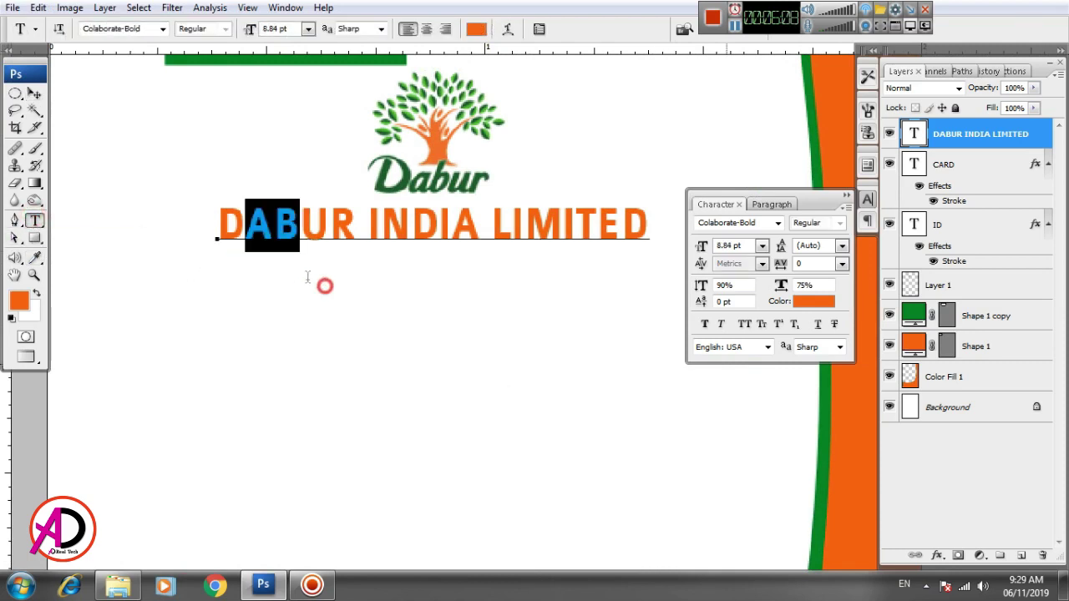
{"action": "left_click_drag", "start_coordinate": [242, 249], "coordinate": [417, 318]}
{"action": "left_click", "coordinate": [34, 95]}
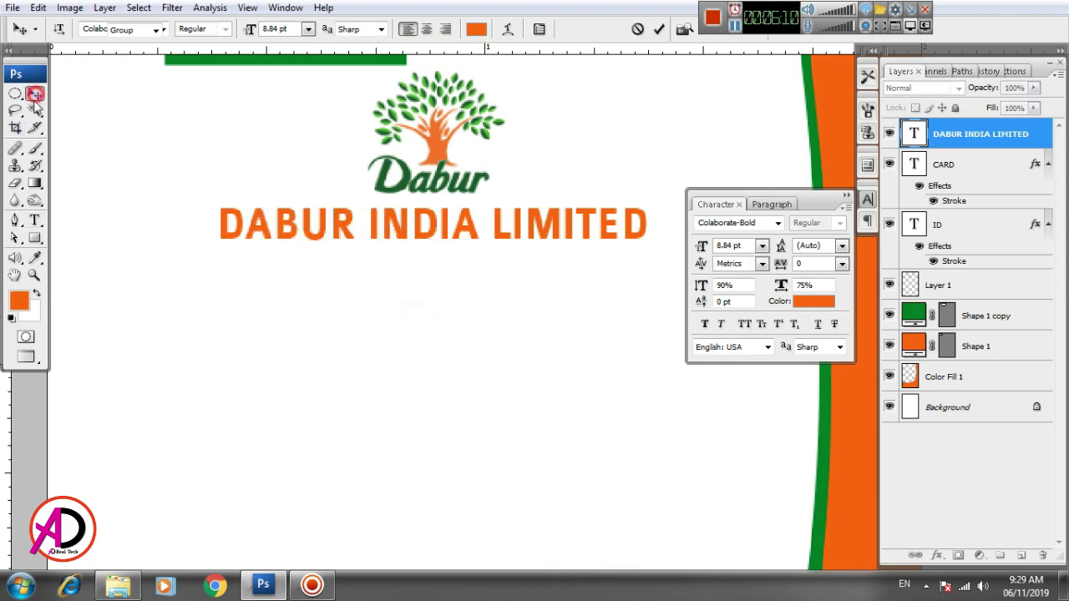
- Draw a paragraph text box under the company name, trying 12 and 9 pt before settling on 6 pt centred
{"action": "left_click", "coordinate": [35, 220]}
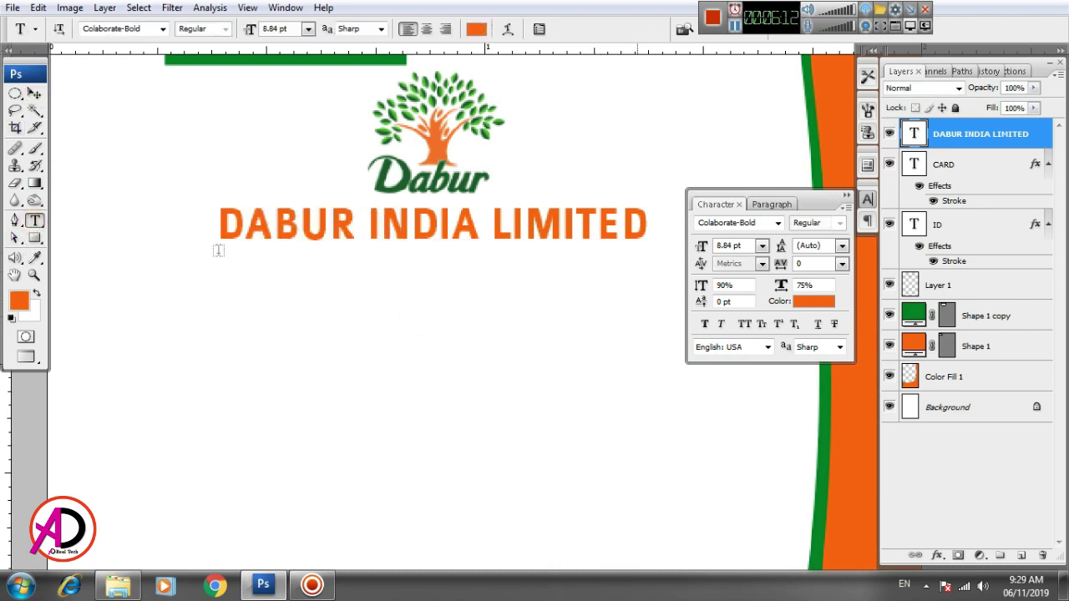
{"action": "left_click_drag", "start_coordinate": [218, 251], "coordinate": [653, 455]}
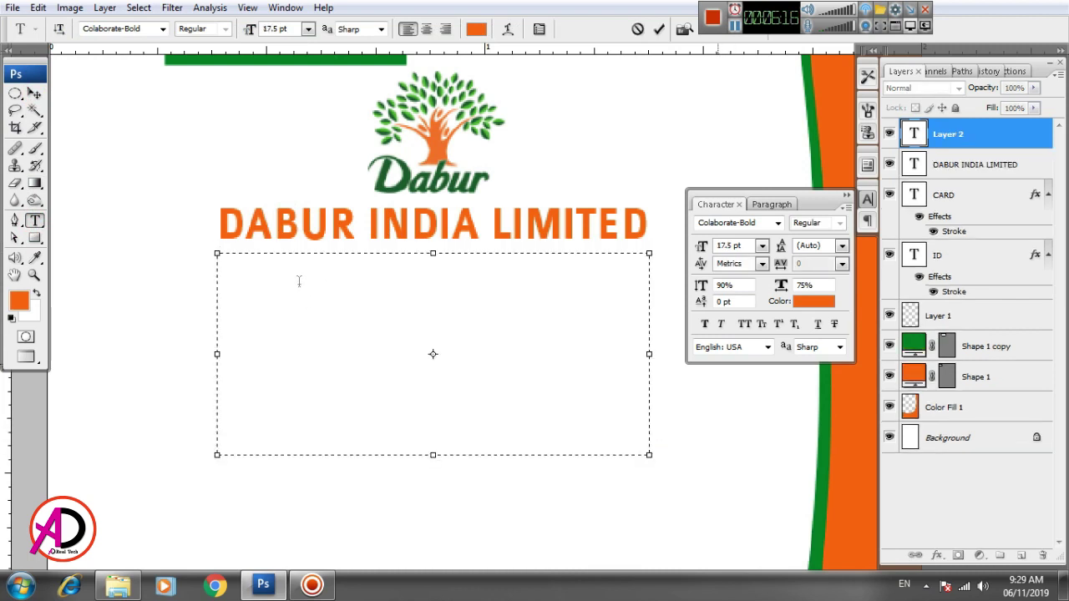
{"action": "left_click", "coordinate": [308, 29]}
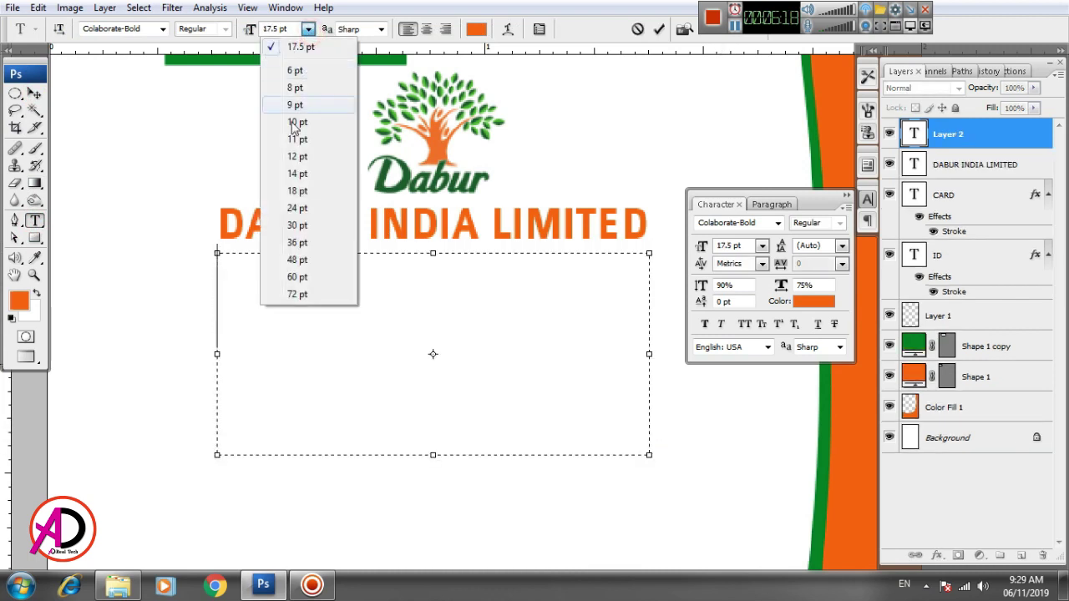
{"action": "left_click", "coordinate": [304, 157]}
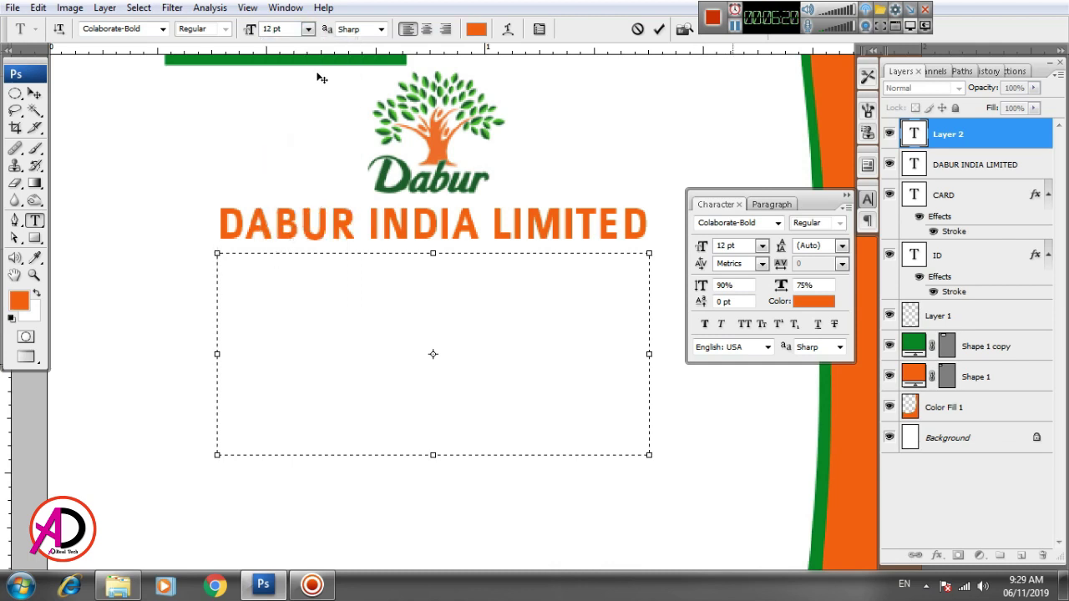
{"action": "left_click", "coordinate": [308, 28]}
{"action": "left_click", "coordinate": [292, 106]}
{"action": "left_click", "coordinate": [307, 29]}
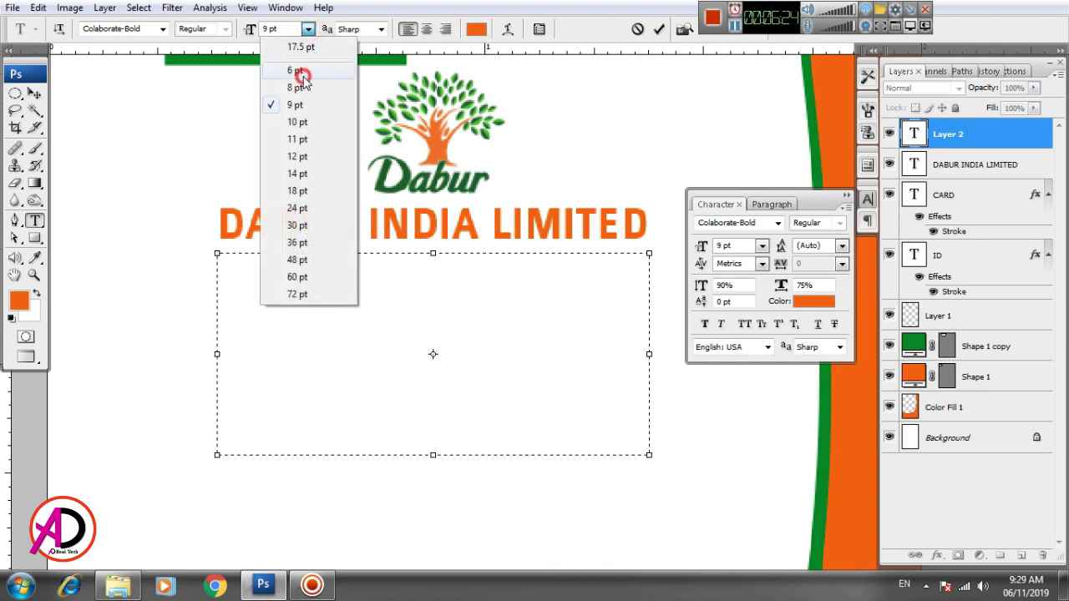
{"action": "left_click", "coordinate": [301, 72]}
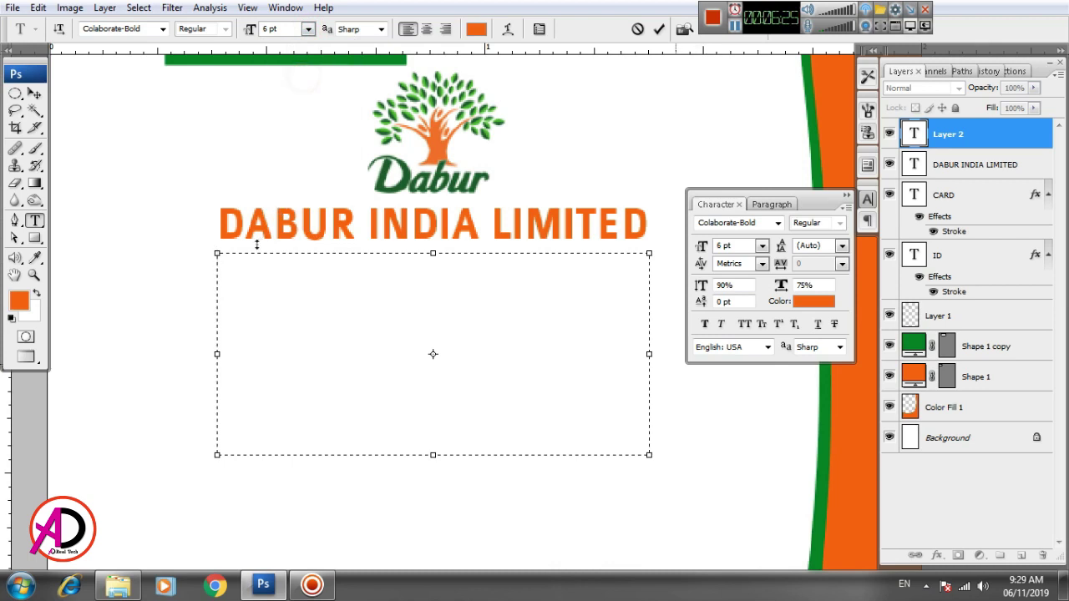
{"action": "left_click", "coordinate": [425, 30]}
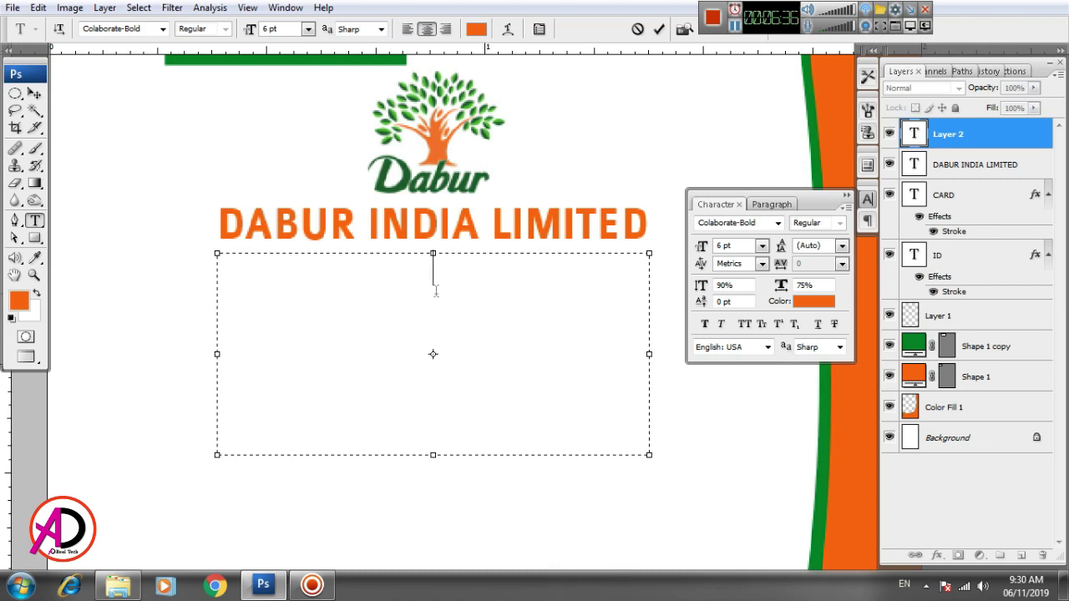
- Type the street number and city in capitals as the first address line
{"action": "type", "text": "109"}
{"action": "type", "text": ","}
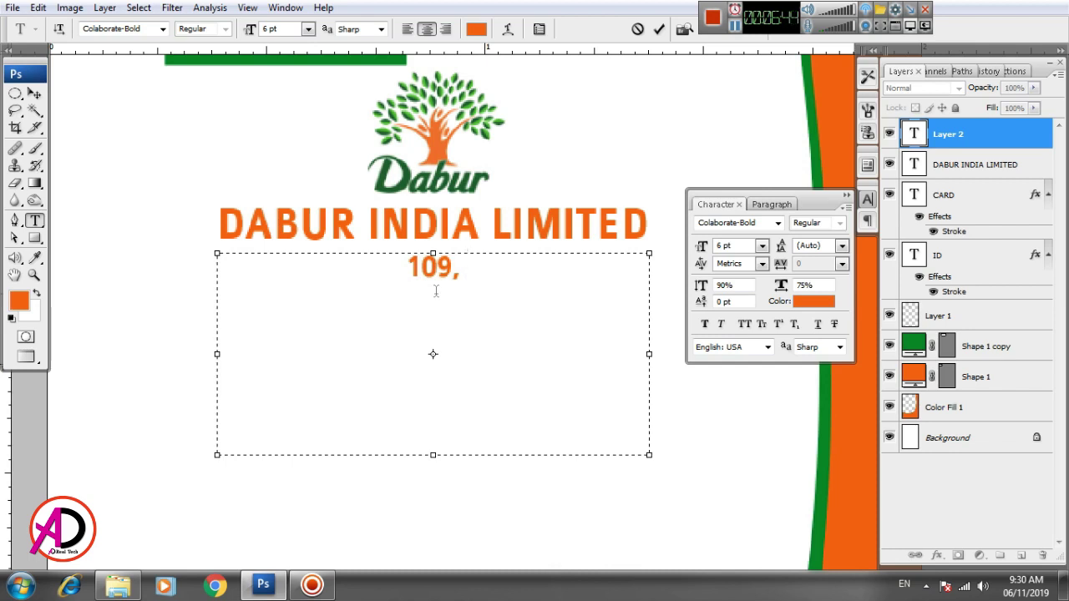
{"action": "type", "text": "NEW "}
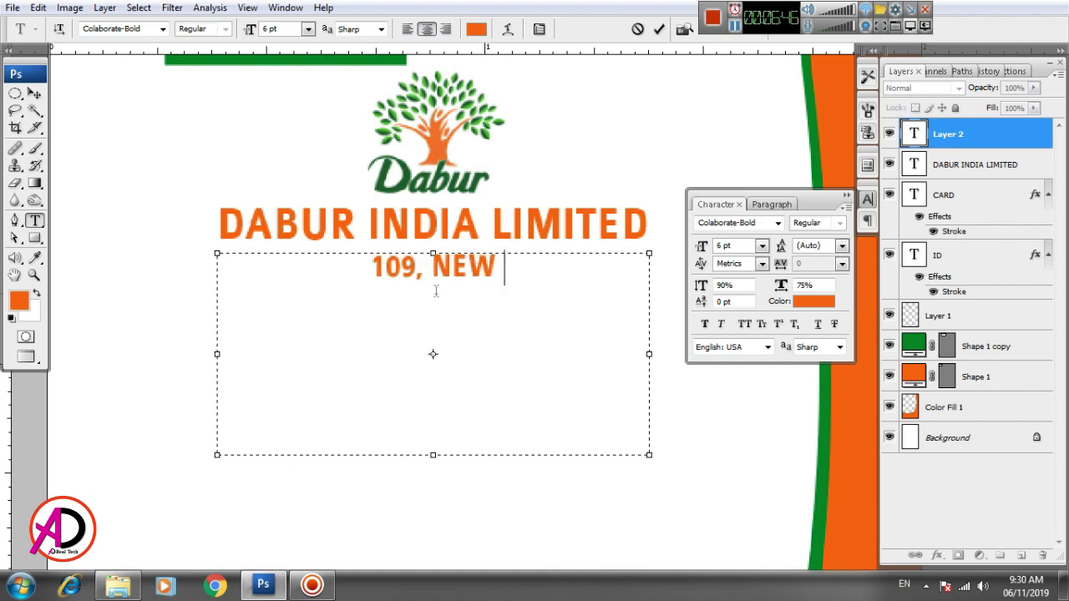
{"action": "type", "text": "DE"}
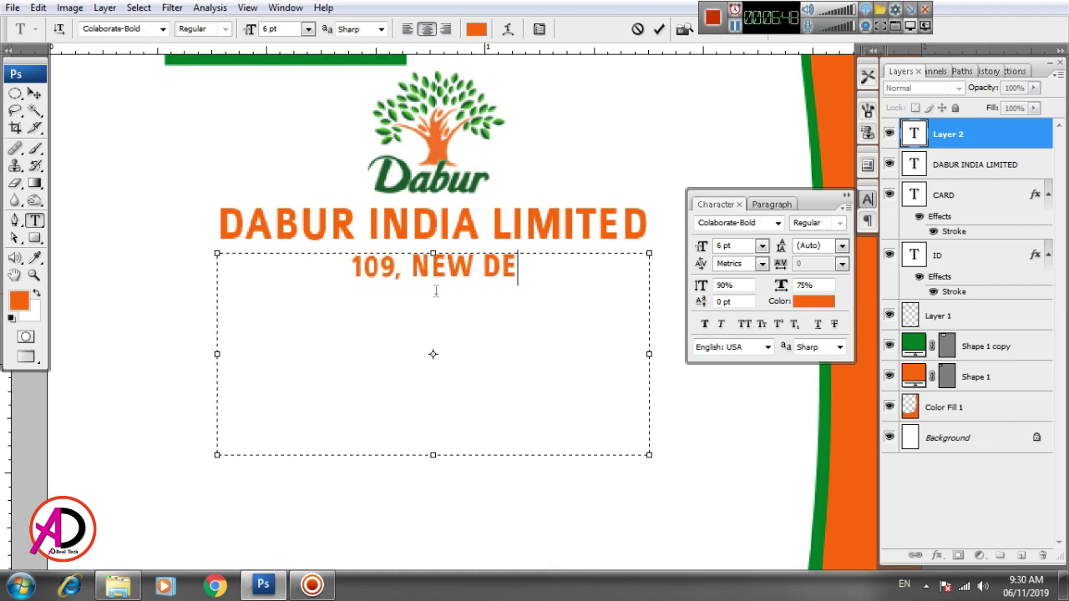
{"action": "key", "text": "BackSpace"}
{"action": "type", "text": "EHLI"}
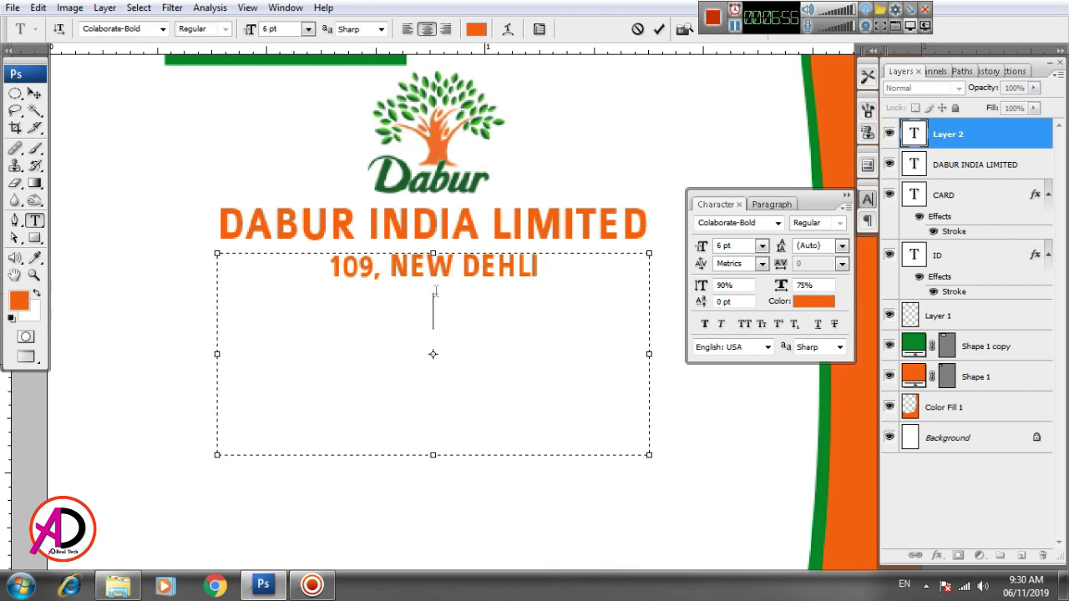
- Type a trial second line, erase it, and return the cursor to the first line
{"action": "type", "text": "DI"}
{"action": "key", "text": "BackSpace"}
{"action": "type", "text": "UIT "}
{"action": "type", "text": "SA"}
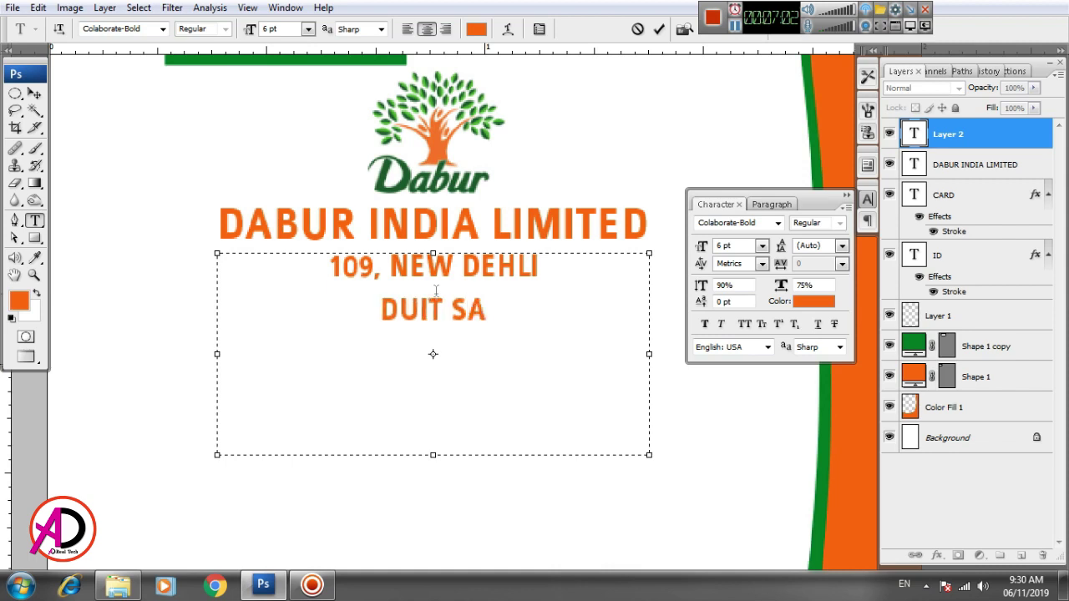
{"action": "type", "text": "LES"}
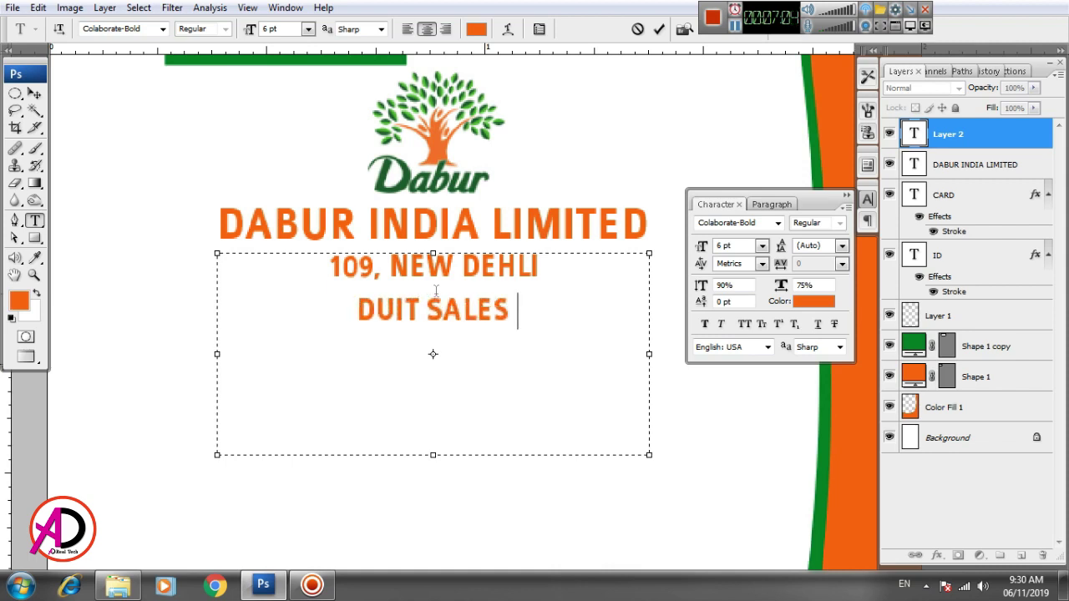
{"action": "key", "text": "BackSpace"}
{"action": "key", "text": "BackSpace"}
{"action": "key", "text": "BackSpace"}
{"action": "key", "text": "BackSpace"}
{"action": "key", "text": "BackSpace"}
{"action": "key", "text": "BackSpace"}
{"action": "key", "text": "BackSpace"}
{"action": "key", "text": "BackSpace"}
{"action": "key", "text": "BackSpace"}
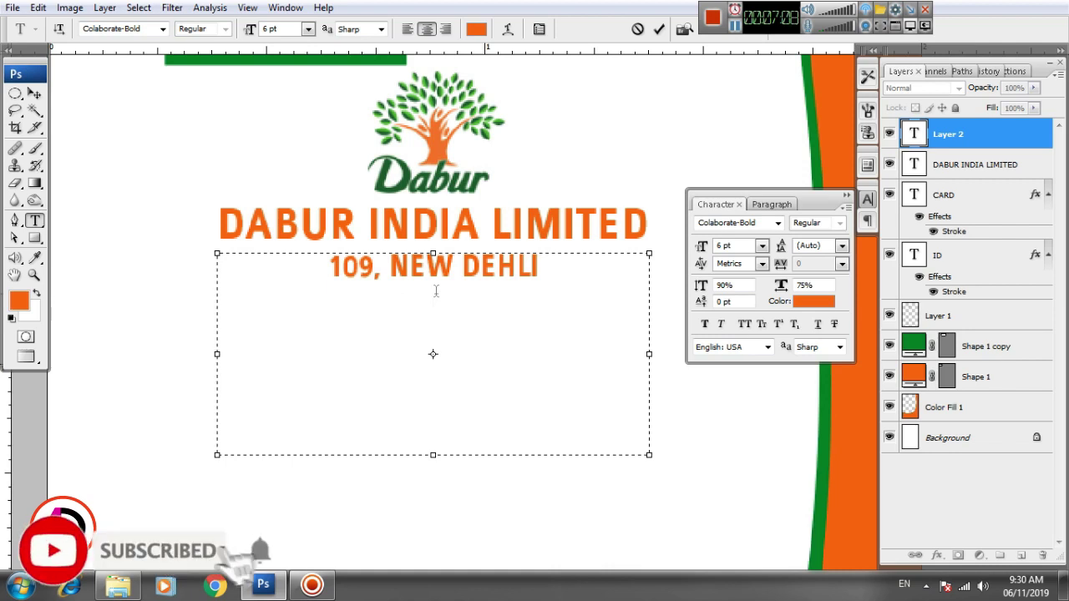
{"action": "type", "text": "b"}
{"action": "key", "text": "BackSpace"}
{"action": "type", "text": "BI"}
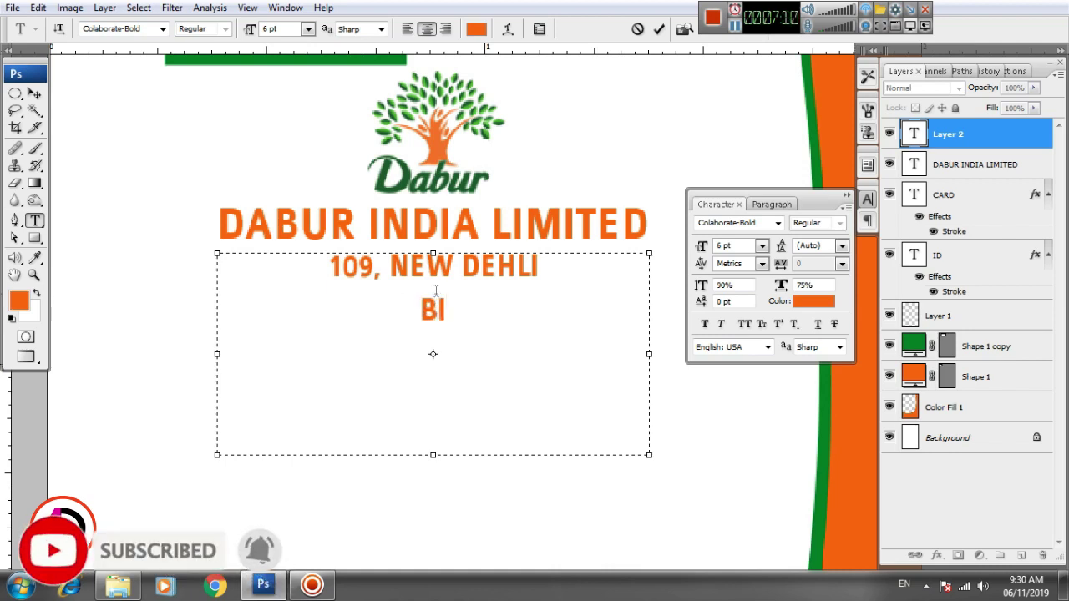
{"action": "key", "text": "BackSpace"}
{"action": "key", "text": "BackSpace"}
{"action": "left_click", "coordinate": [435, 291]}
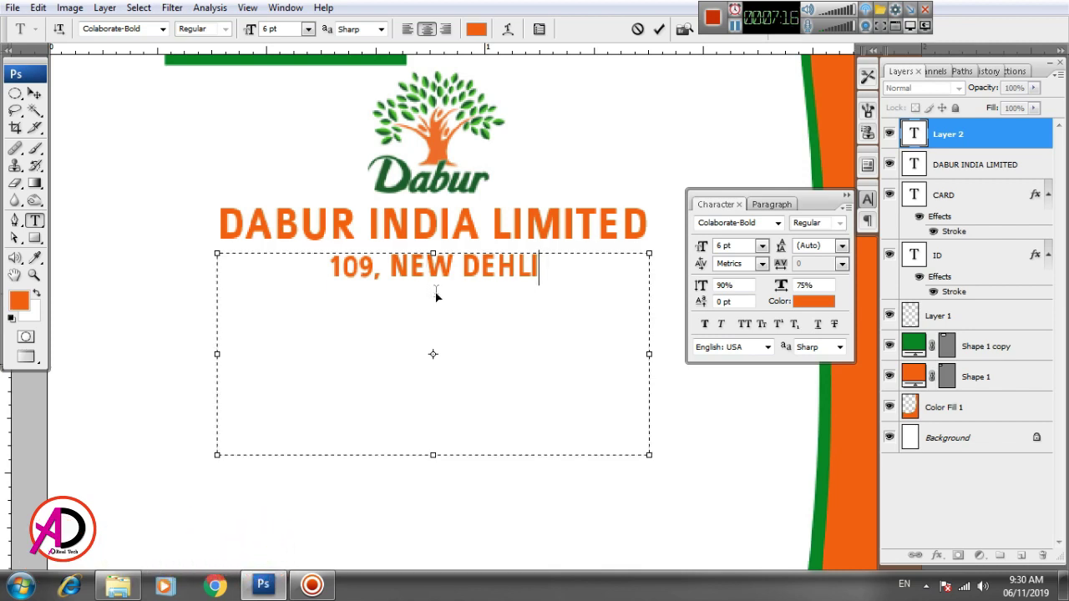
- Replace the capitalised city name with the mixed-case 'New Dehli'
{"action": "key", "text": "ctrl+shift+Left"}
{"action": "key", "text": "ctrl+shift+Left"}
{"action": "left_click", "coordinate": [745, 324]}
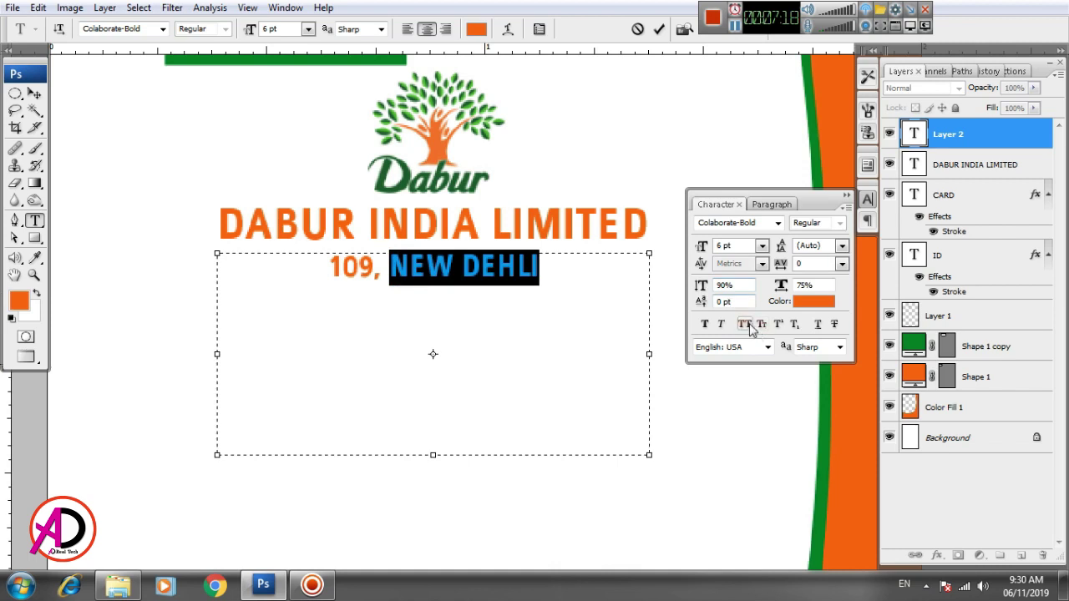
{"action": "left_click_drag", "start_coordinate": [541, 269], "coordinate": [391, 276]}
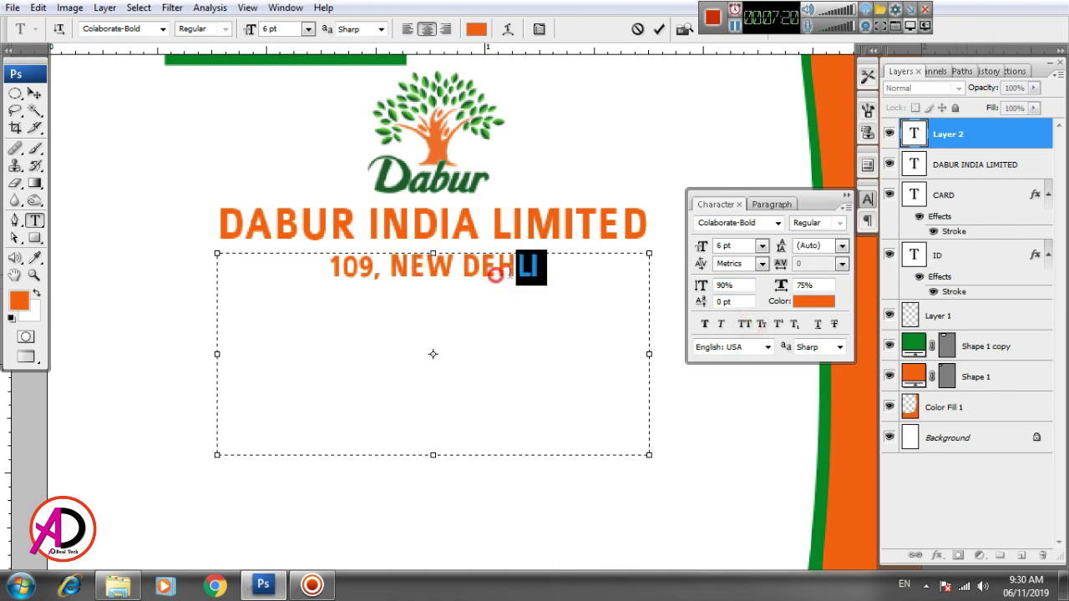
{"action": "key", "text": "BackSpace"}
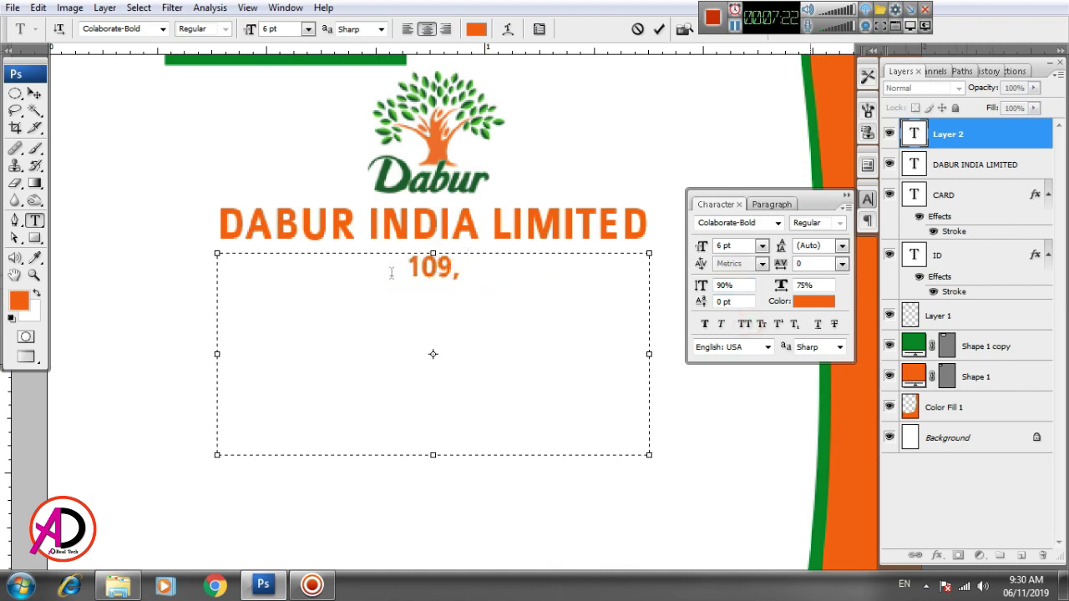
{"action": "type", "text": "New "}
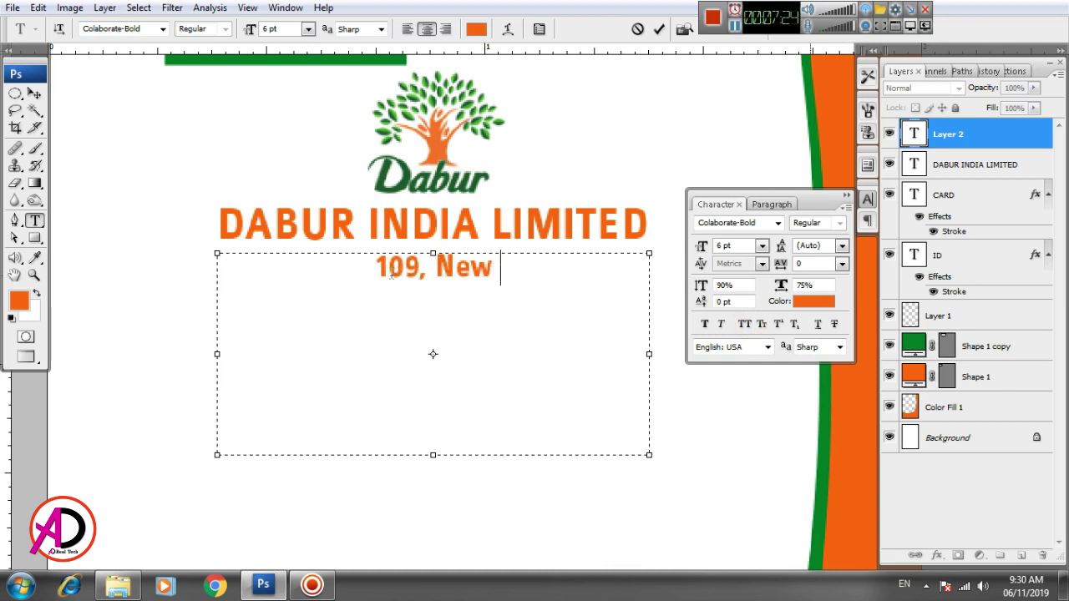
{"action": "type", "text": "Dehli"}
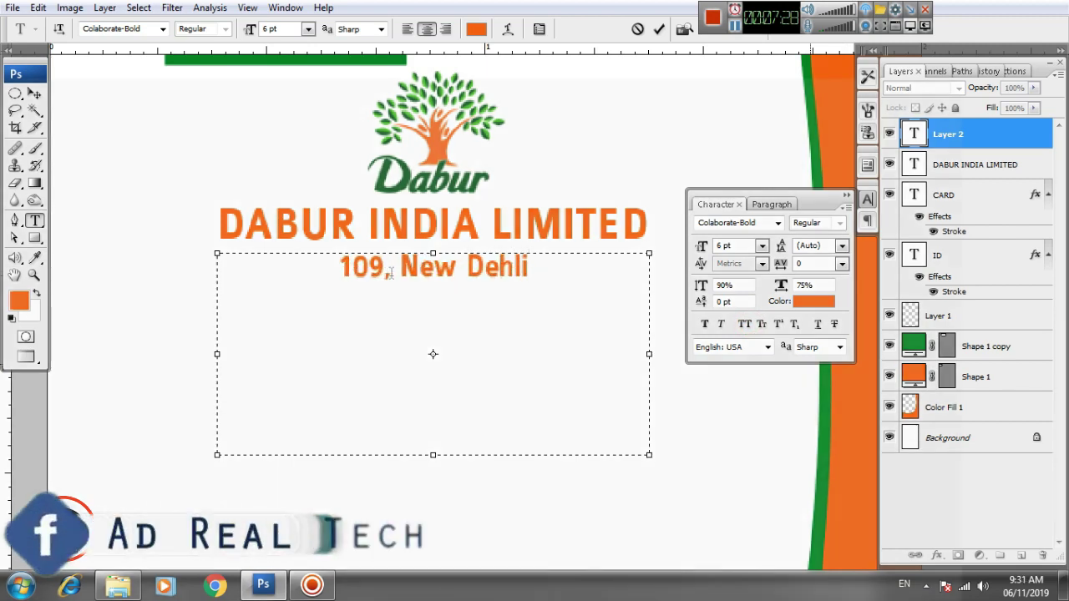
- Add the locality line and a 'Phone No:' line followed by the phone numbers
{"action": "key", "text": "Return"}
{"action": "type", "text": "Birtamo"}
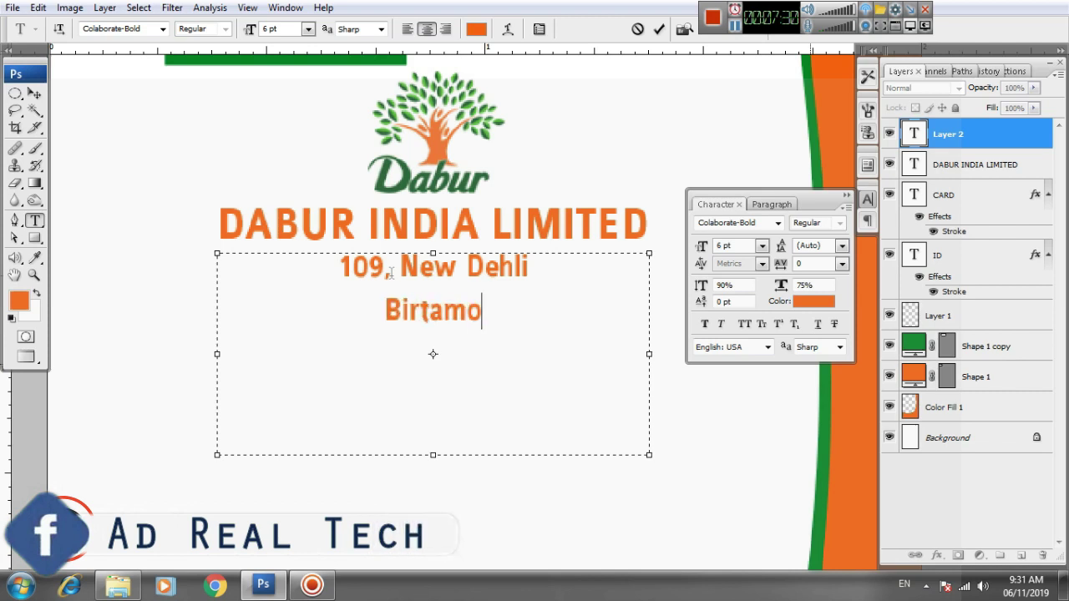
{"action": "type", "text": "de Jhapa"}
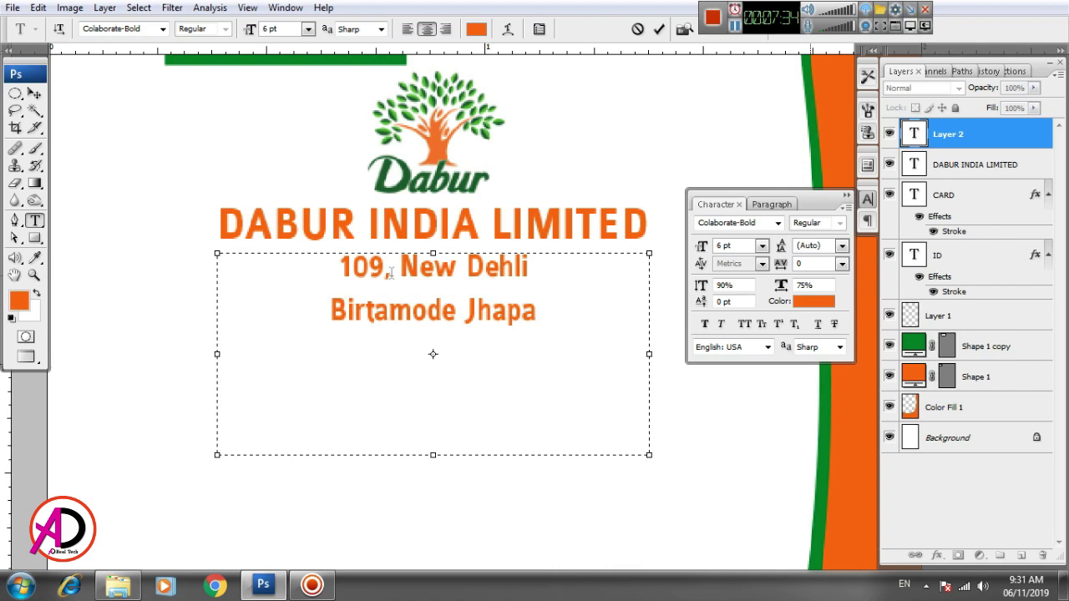
{"action": "key", "text": "Return"}
{"action": "type", "text": "Pho"}
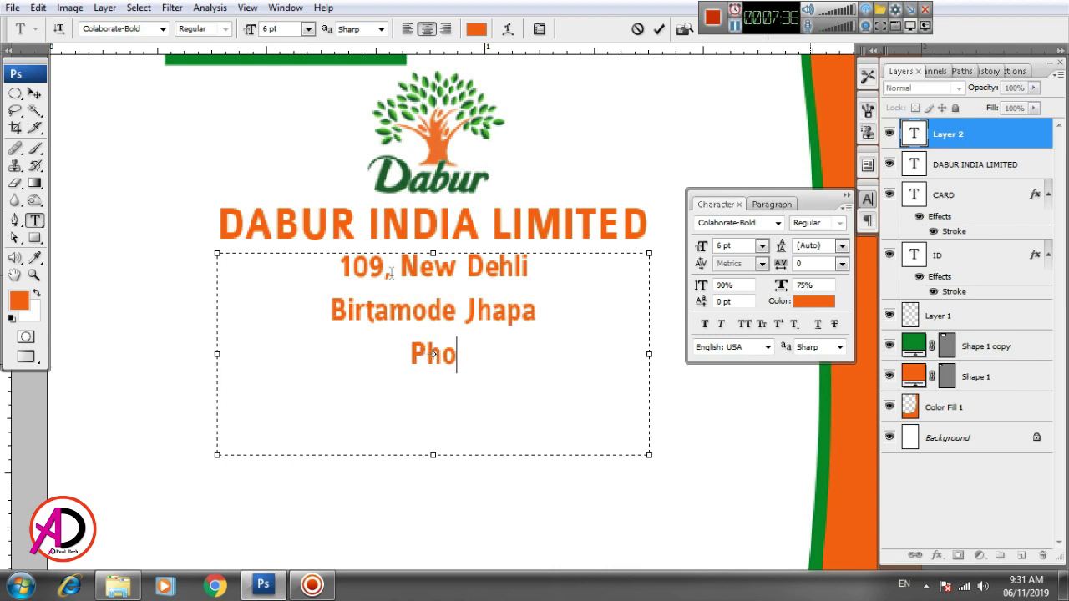
{"action": "type", "text": "nt e"}
{"action": "key", "text": "BackSpace"}
{"action": "key", "text": "BackSpace"}
{"action": "key", "text": "BackSpace"}
{"action": "type", "text": "e "}
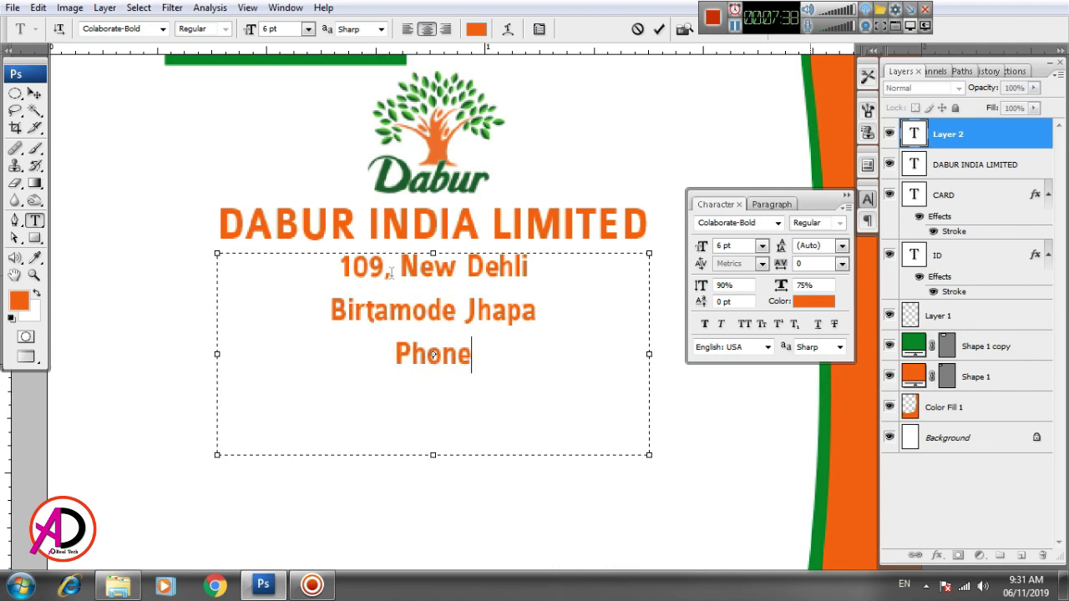
{"action": "type", "text": "No"}
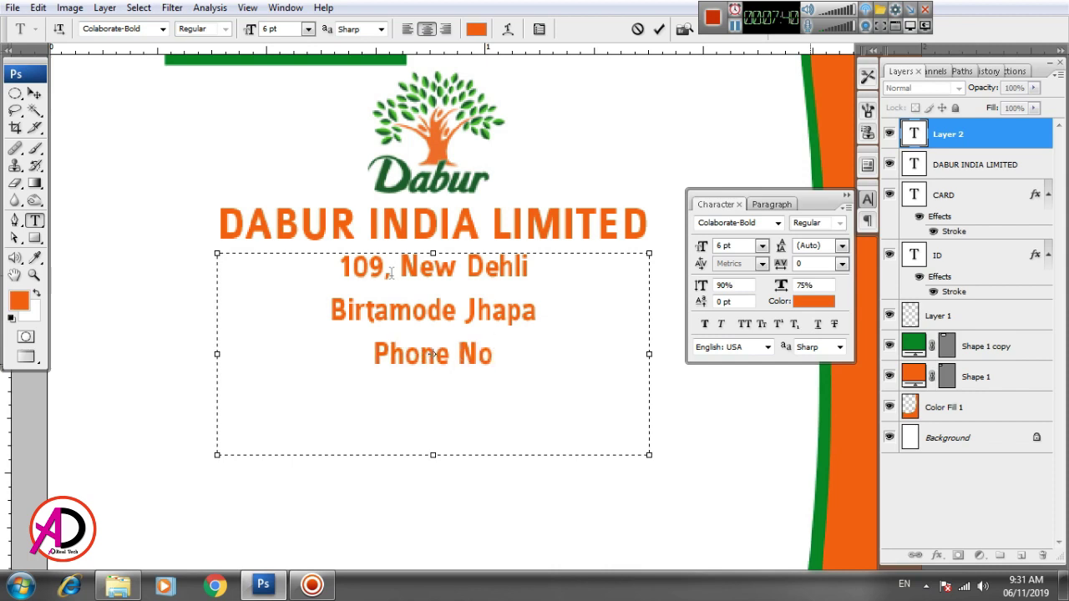
{"action": "type", "text": "."}
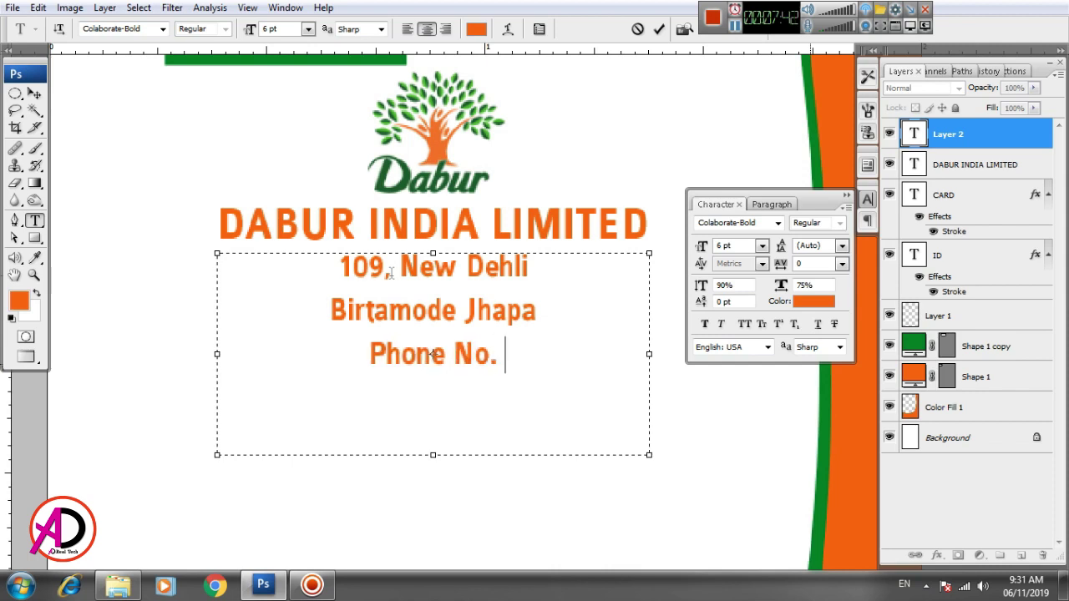
{"action": "type", "text": ":"}
{"action": "key", "text": "BackSpace"}
{"action": "key", "text": "BackSpace"}
{"action": "type", "text": ":"}
{"action": "type", "text": " 0123456789"}
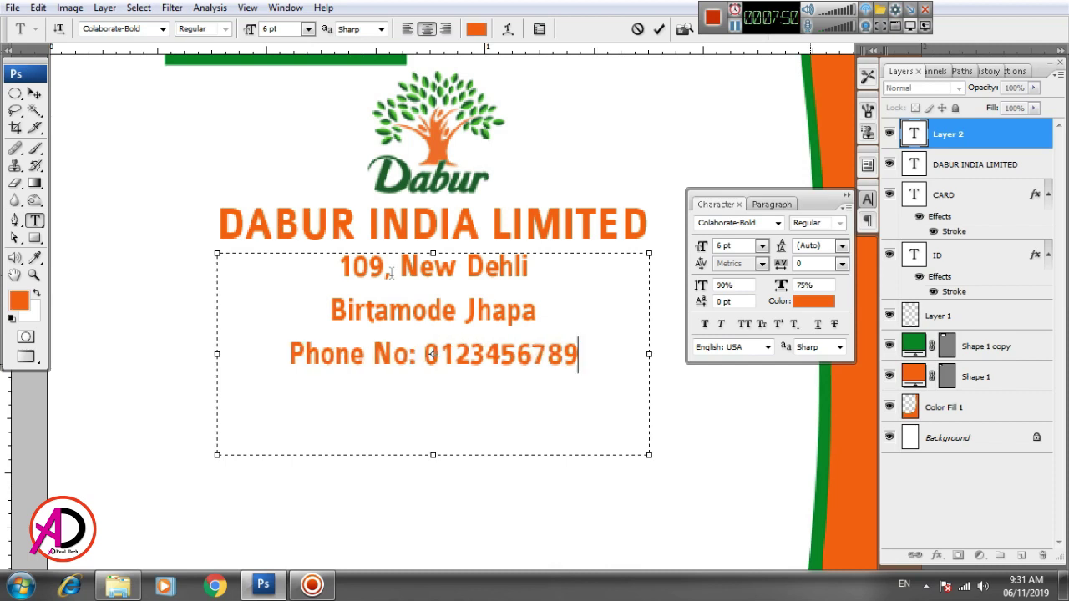
{"action": "type", "text": ",01"}
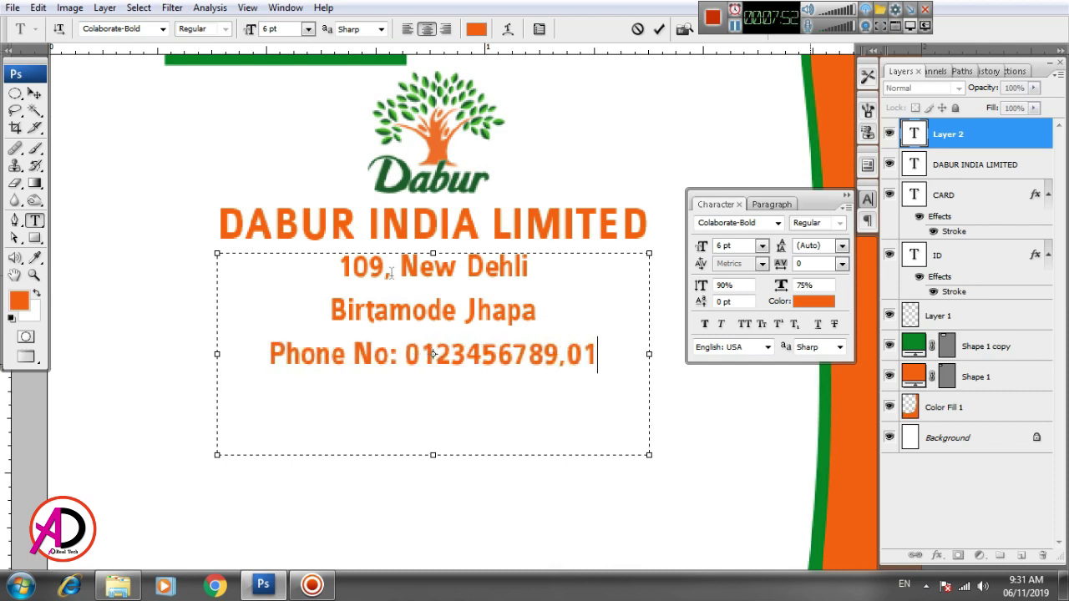
{"action": "type", "text": "12"}
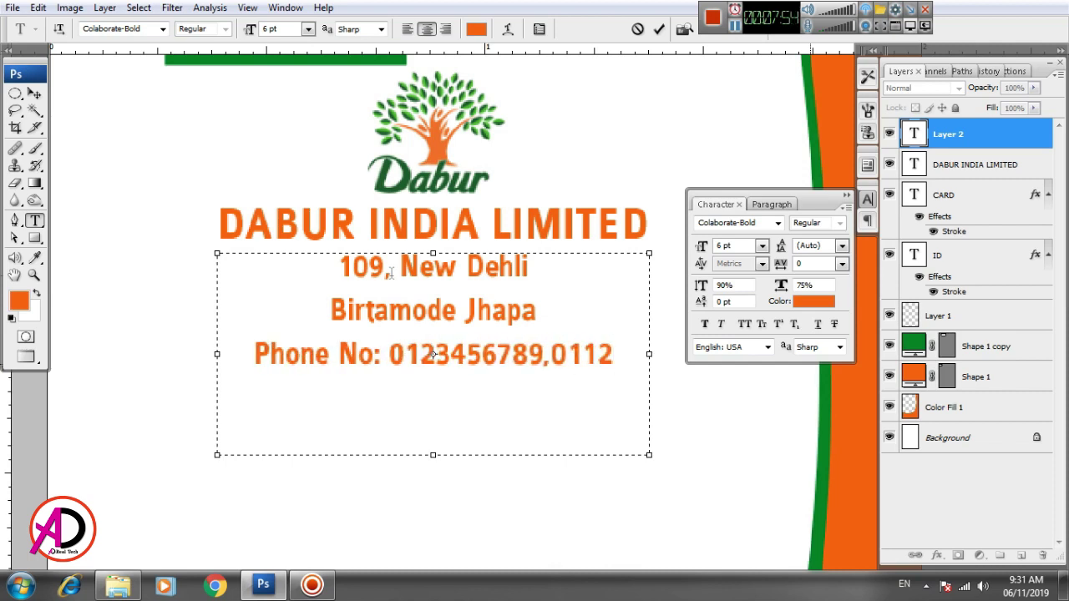
{"action": "type", "text": "34"}
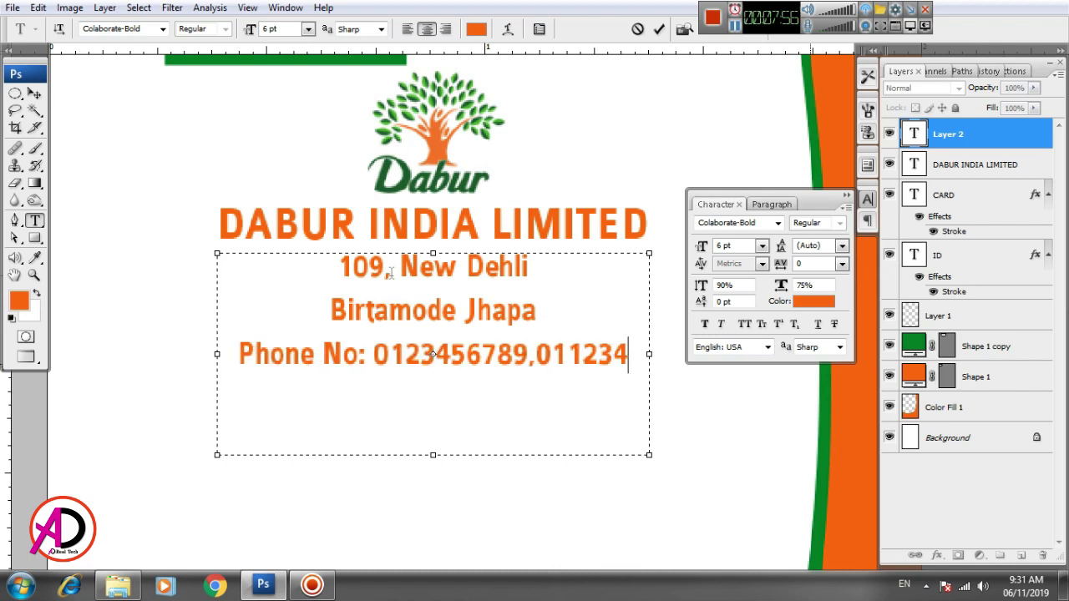
{"action": "type", "text": "56"}
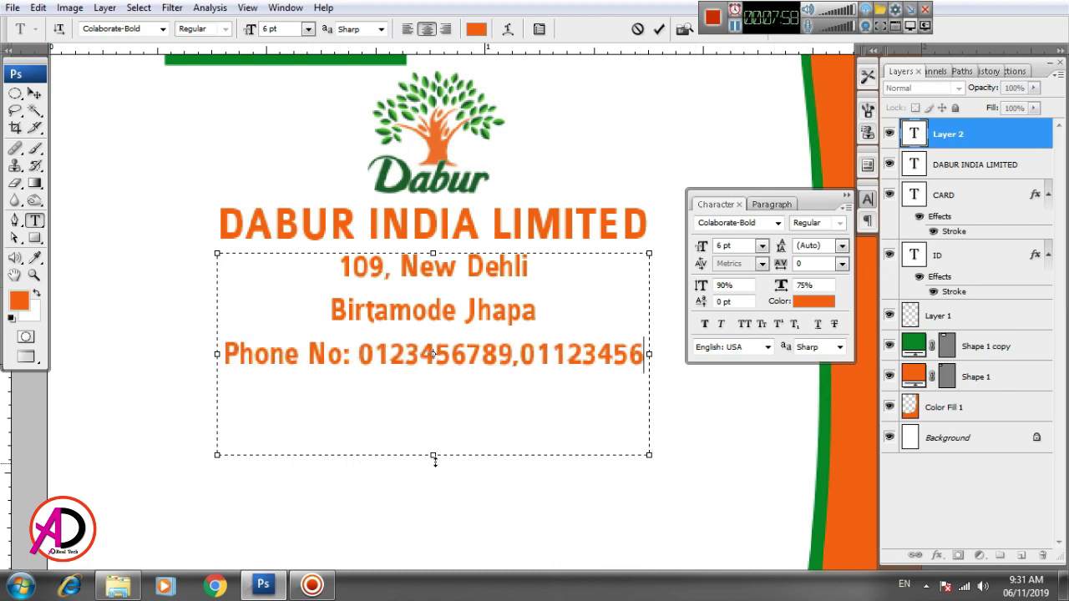
- Shorten the address box, set its text to Colaborate-Regular, and pick black as the text colour
{"action": "left_click_drag", "start_coordinate": [435, 458], "coordinate": [435, 384]}
{"action": "mouse_move", "coordinate": [338, 255]}
{"action": "left_mouse_down"}
{"action": "mouse_move", "coordinate": [571, 355]}
{"action": "mouse_move", "coordinate": [644, 356]}
{"action": "left_mouse_up"}
{"action": "left_click", "coordinate": [152, 28]}
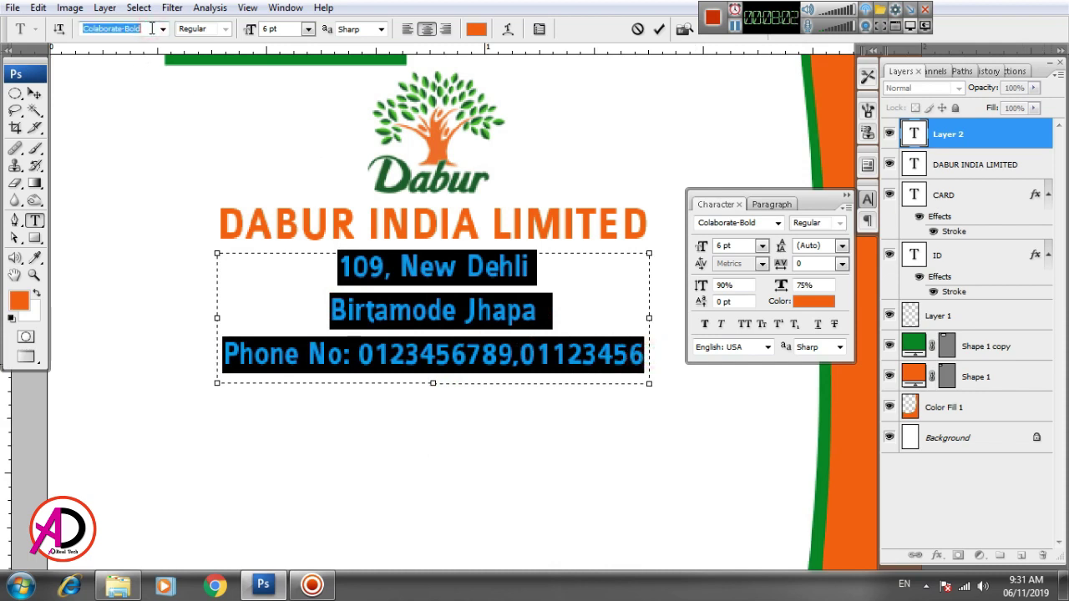
{"action": "key", "text": "Down"}
{"action": "key", "text": "Down"}
{"action": "key", "text": "Down"}
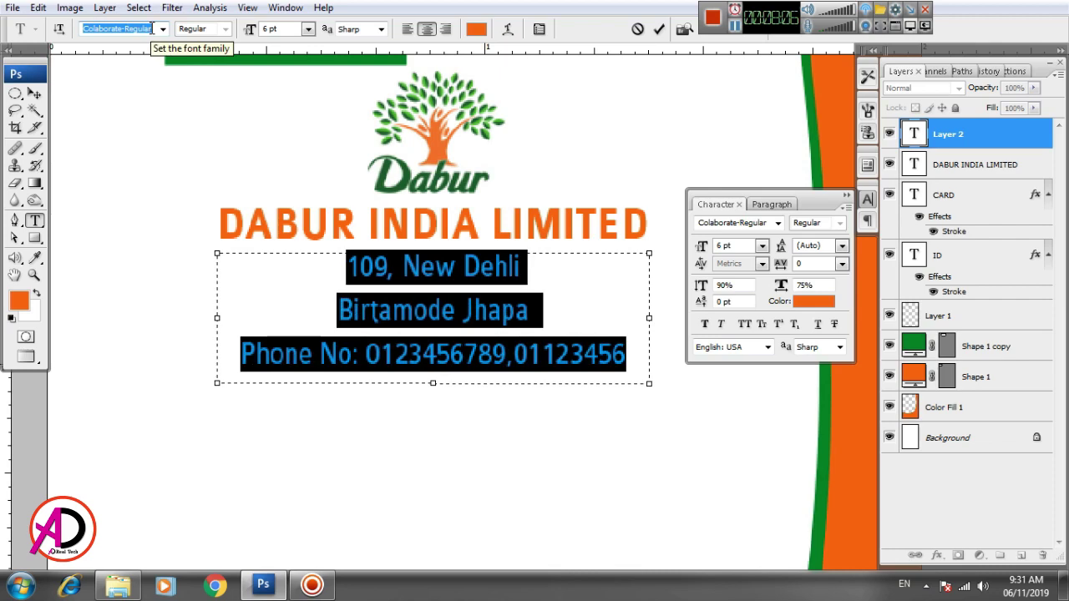
{"action": "left_click", "coordinate": [34, 94]}
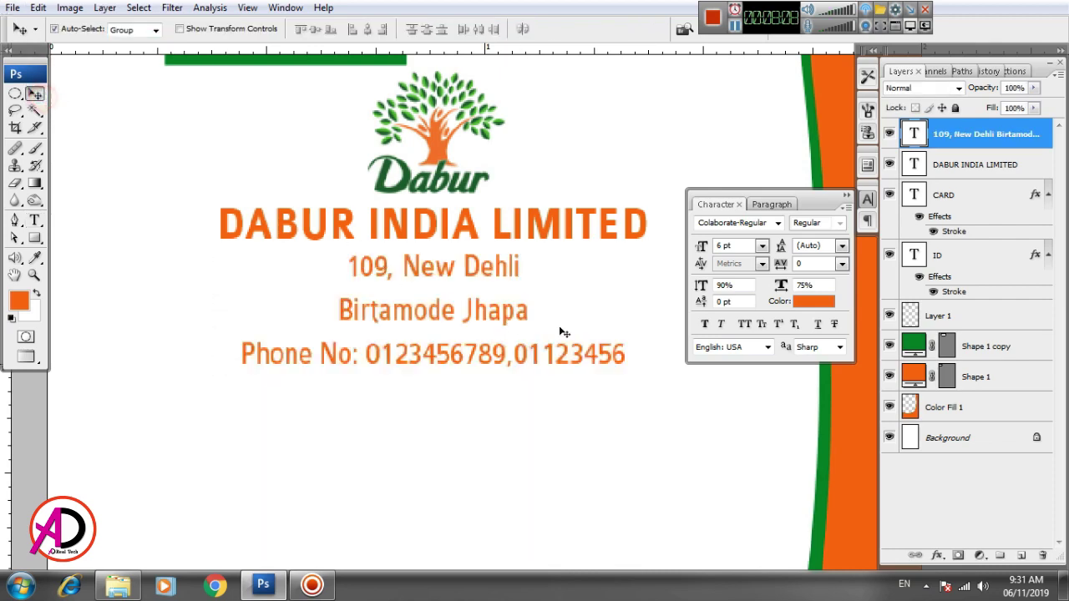
{"action": "left_click", "coordinate": [816, 302]}
- Set the address text colour to black and confirm it
{"action": "left_click", "coordinate": [665, 386]}
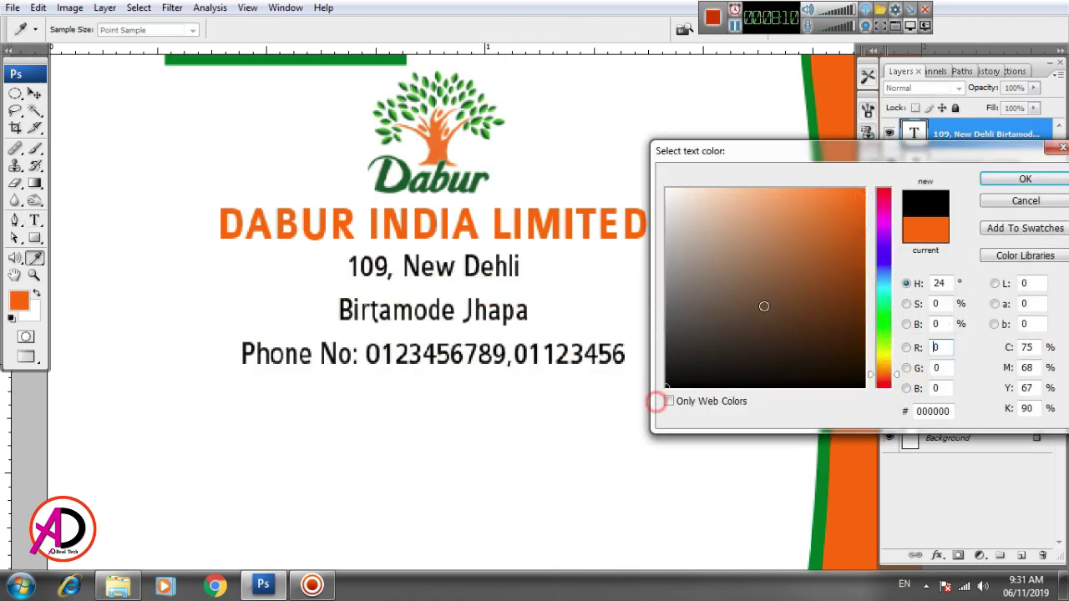
{"action": "left_click", "coordinate": [1021, 181]}
{"action": "scroll", "coordinate": [517, 375], "scroll_direction": "down", "scroll_amount": 1}
{"action": "scroll", "coordinate": [518, 401], "scroll_direction": "down", "scroll_amount": 1}
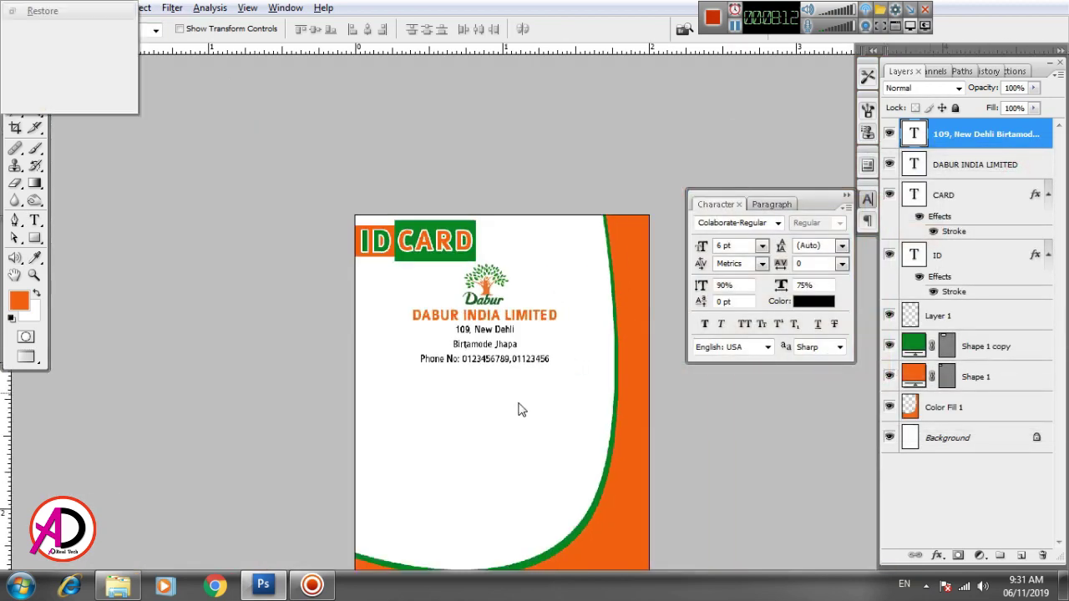
{"action": "scroll", "coordinate": [507, 311], "scroll_direction": "down", "scroll_amount": 1}
{"action": "scroll", "coordinate": [507, 311], "scroll_direction": "down", "scroll_amount": 1}
{"action": "scroll", "coordinate": [504, 342], "scroll_direction": "up", "scroll_amount": 1}
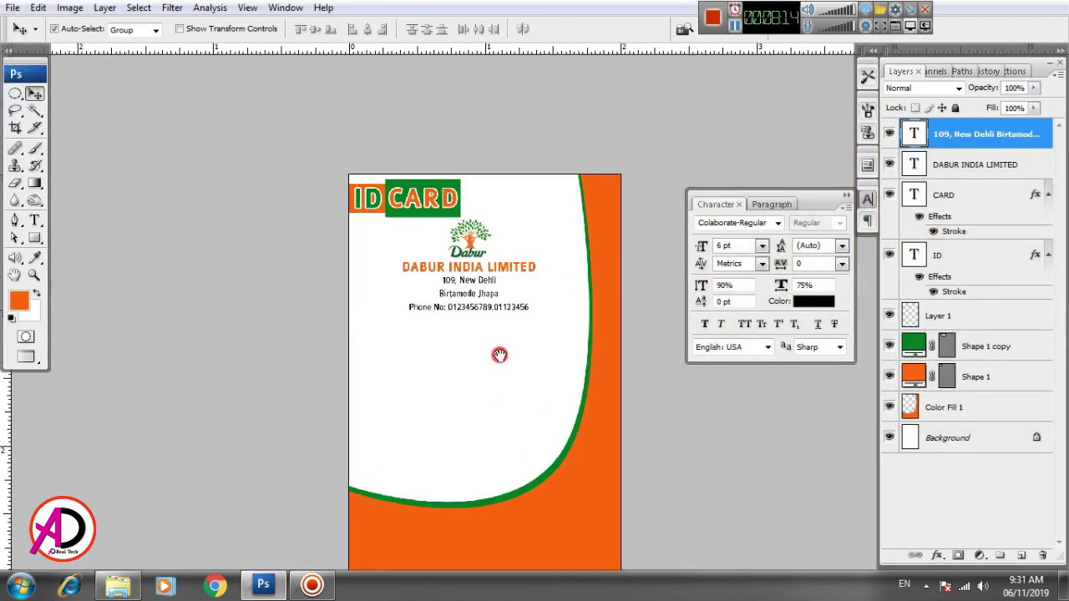
{"action": "scroll", "coordinate": [498, 361], "scroll_direction": "up", "scroll_amount": 1}
{"action": "scroll", "coordinate": [515, 358], "scroll_direction": "up", "scroll_amount": 1}
{"action": "scroll", "coordinate": [508, 360], "scroll_direction": "up", "scroll_amount": 1}
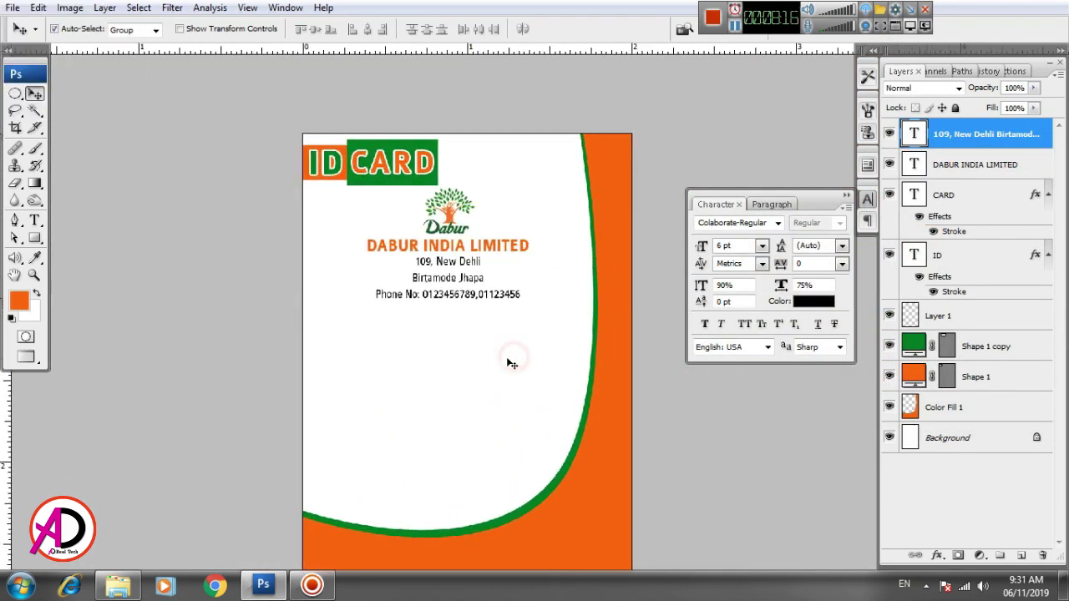
- Reopen the address text block under DABUR INDIA LIMITED with the Type tool
{"action": "scroll", "coordinate": [507, 361], "scroll_direction": "up", "scroll_amount": 1}
{"action": "scroll", "coordinate": [507, 363], "scroll_direction": "down", "scroll_amount": 1}
{"action": "scroll", "coordinate": [506, 364], "scroll_direction": "up", "scroll_amount": 1}
{"action": "scroll", "coordinate": [503, 365], "scroll_direction": "up", "scroll_amount": 1}
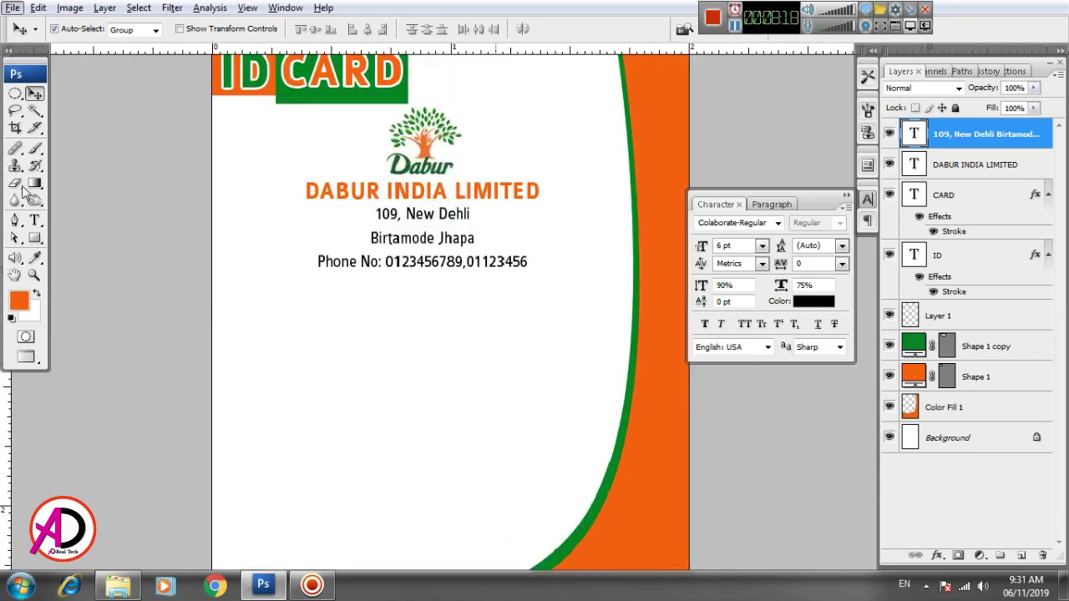
{"action": "left_click", "coordinate": [33, 221]}
{"action": "left_click", "coordinate": [415, 262]}
- Select all the address text and try 14 pt, then 6 pt leading
{"action": "key", "text": "ctrl+a"}
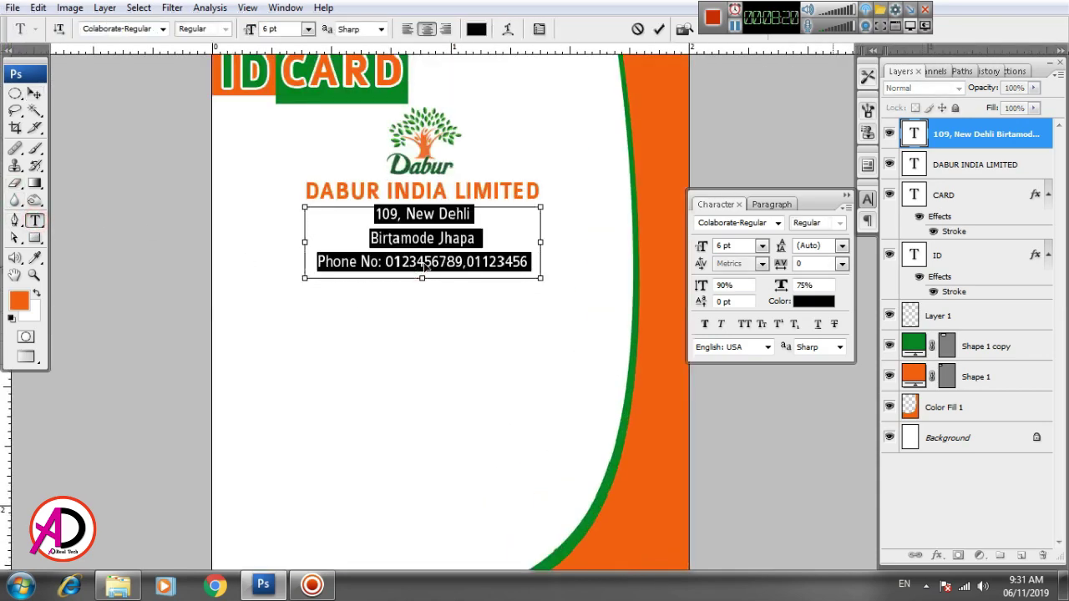
{"action": "left_click", "coordinate": [842, 247]}
{"action": "left_click", "coordinate": [831, 384]}
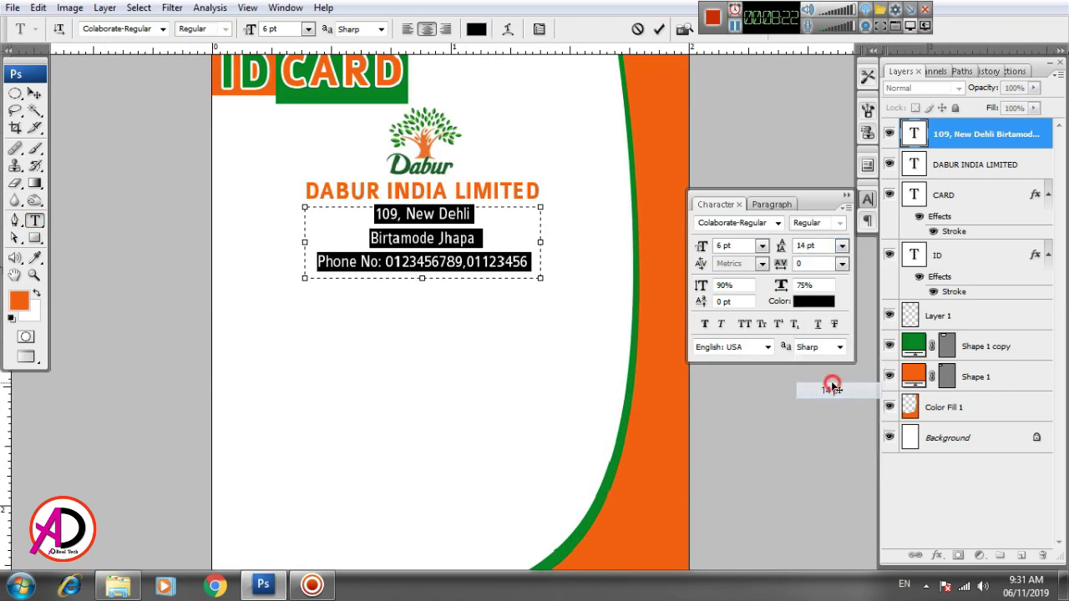
{"action": "left_click", "coordinate": [843, 246]}
{"action": "left_click", "coordinate": [828, 268]}
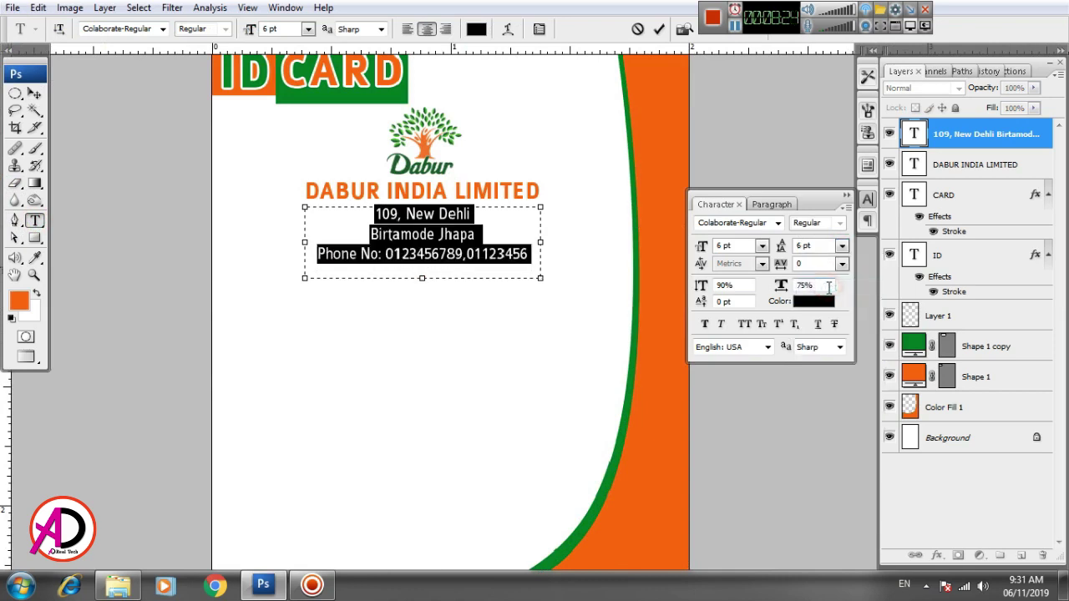
{"action": "left_click", "coordinate": [842, 245]}
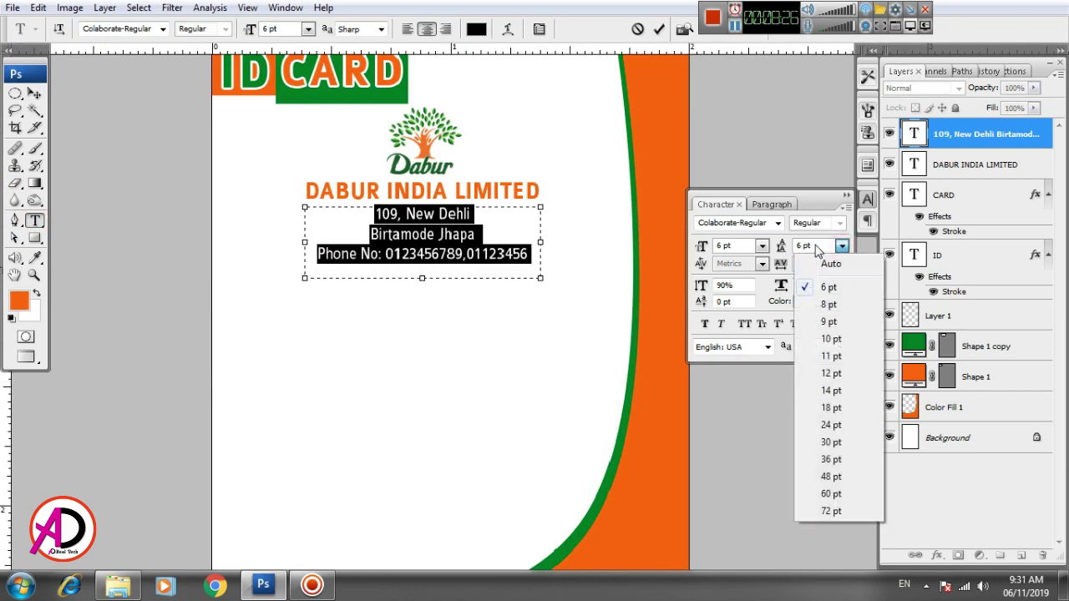
- Settle the address leading at 6 pt, commit it, and fit the card in view
{"action": "left_click", "coordinate": [812, 247]}
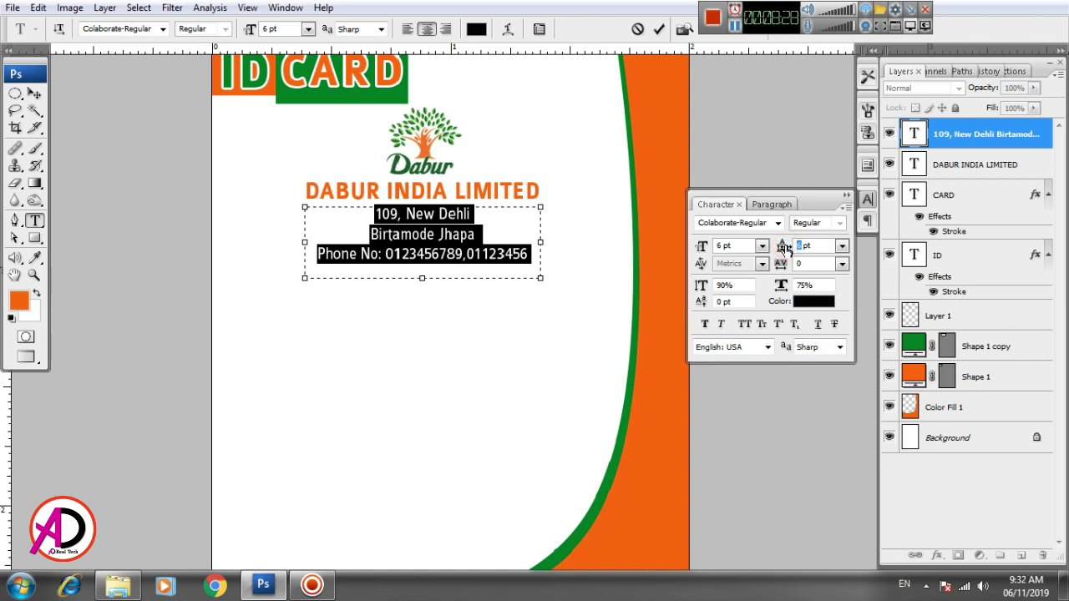
{"action": "type", "text": "3"}
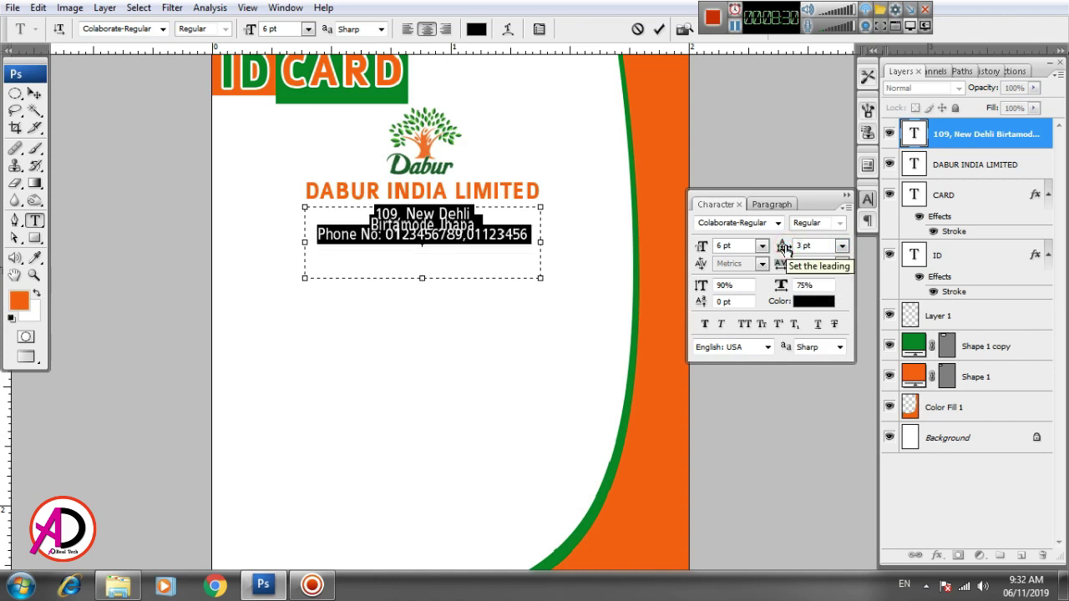
{"action": "type", "text": "5"}
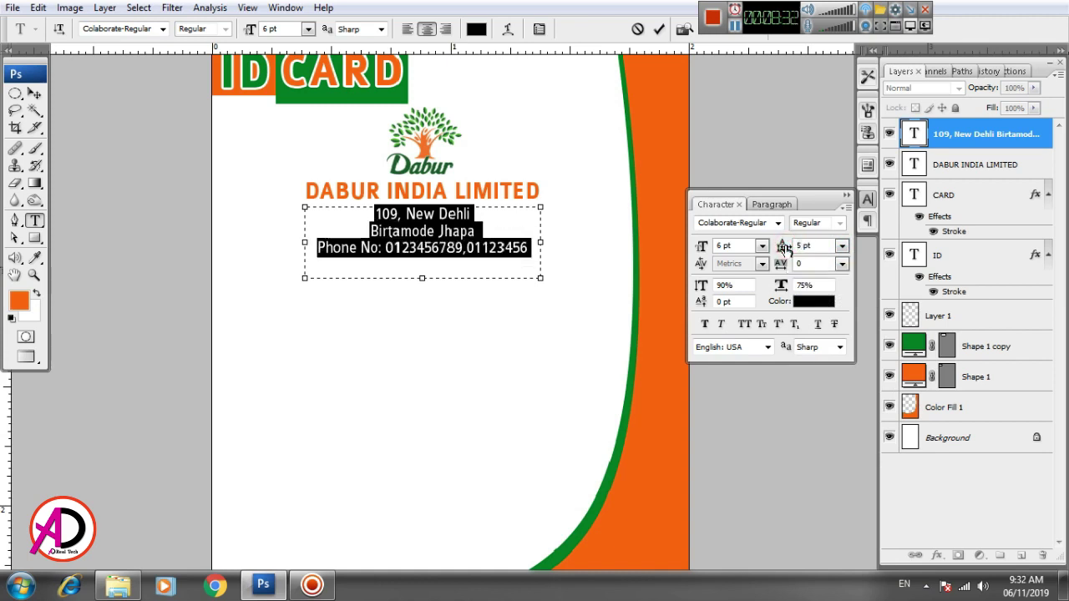
{"action": "key", "text": "ctrl+Return"}
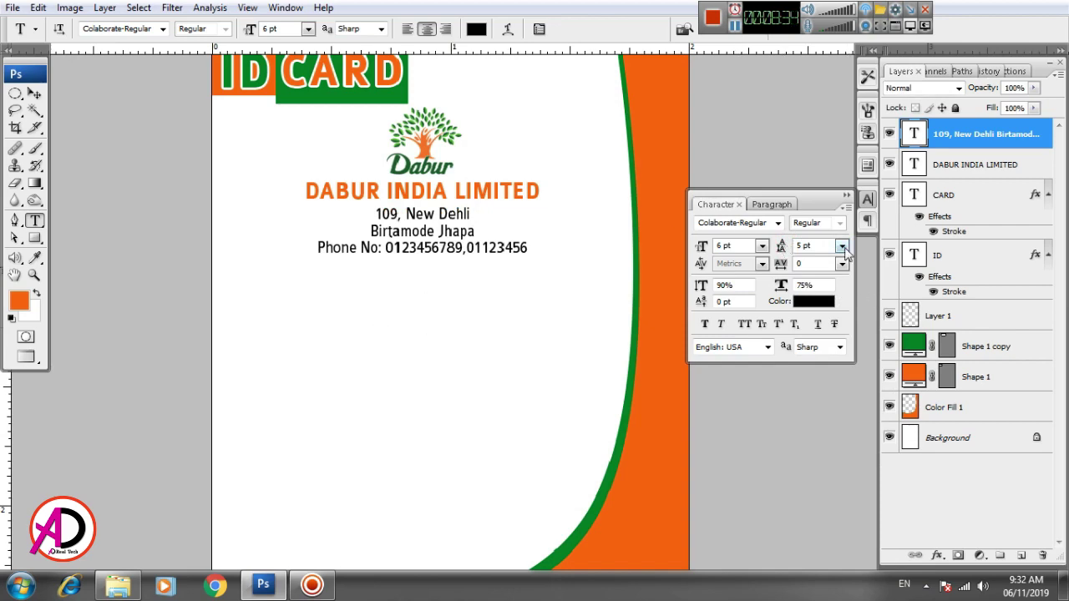
{"action": "left_click", "coordinate": [845, 253]}
{"action": "left_click", "coordinate": [839, 292]}
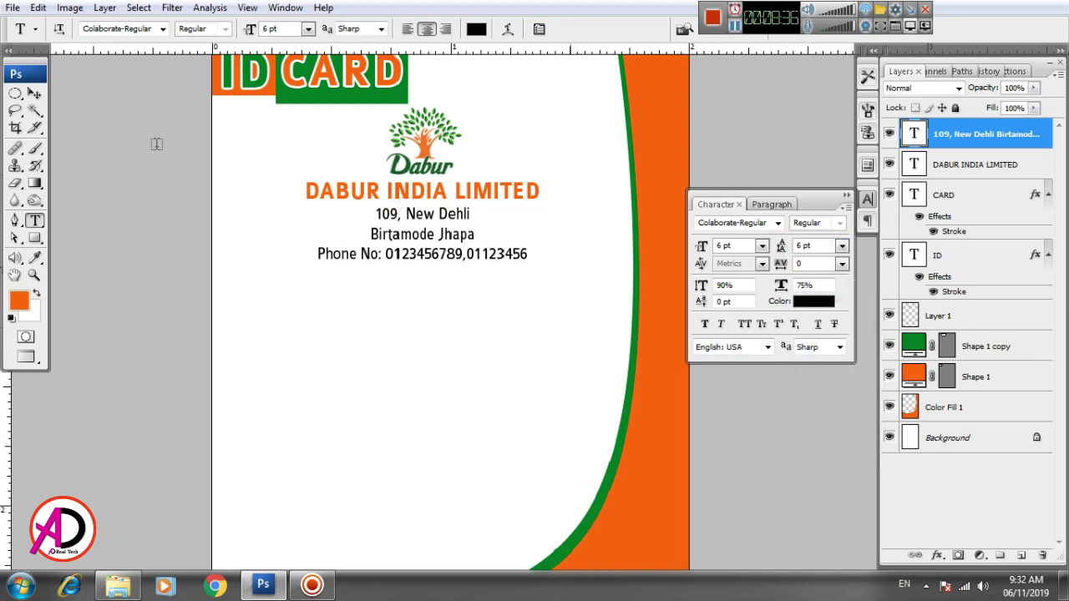
{"action": "left_click", "coordinate": [35, 93]}
{"action": "key", "text": "ctrl+minus"}
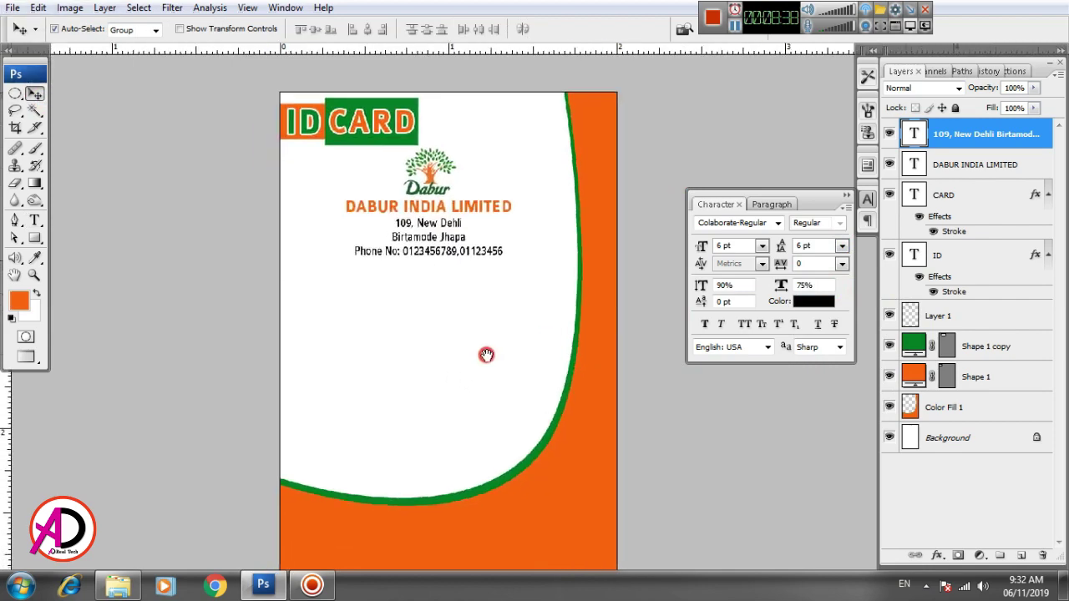
{"action": "scroll", "coordinate": [484, 358], "scroll_direction": "up", "scroll_amount": 1}
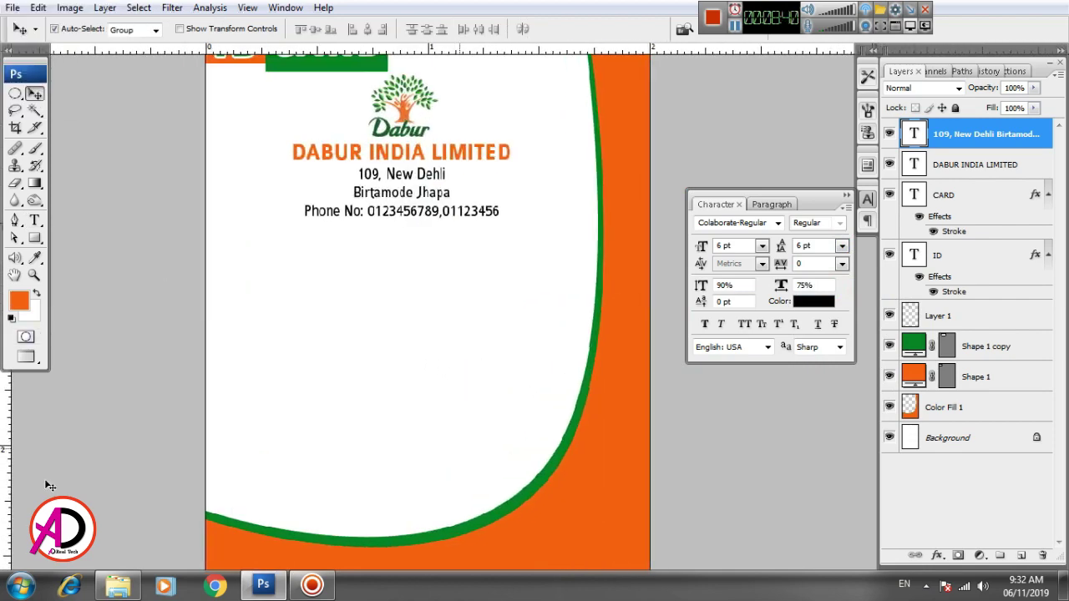
- Drag the Id Card Image photo from Local Disk (E:) into Photoshop
{"action": "left_click", "coordinate": [117, 584]}
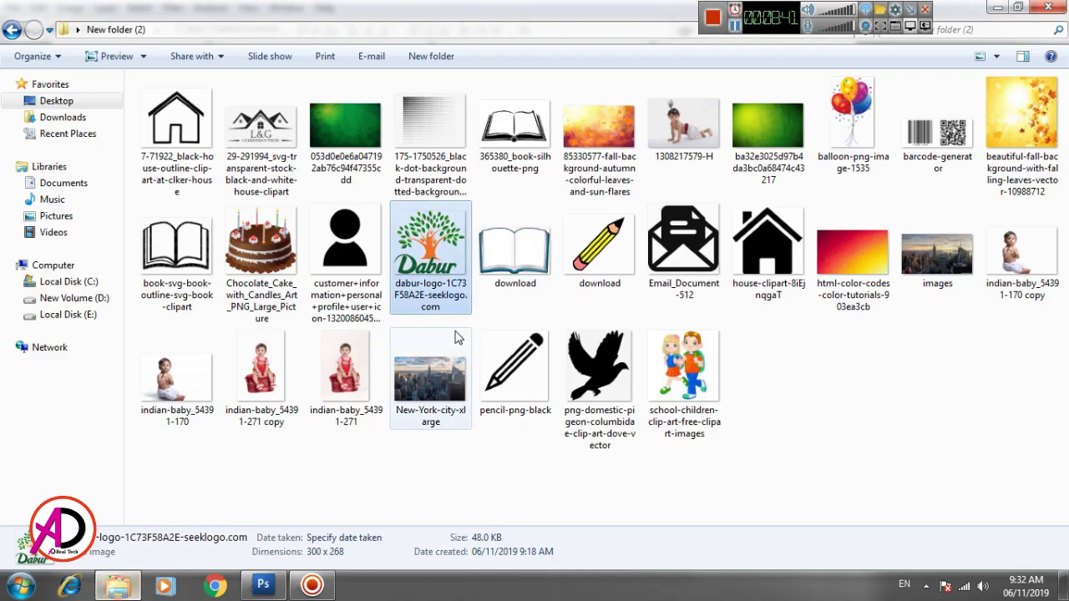
{"action": "left_click", "coordinate": [68, 315]}
{"action": "left_click", "coordinate": [589, 365]}
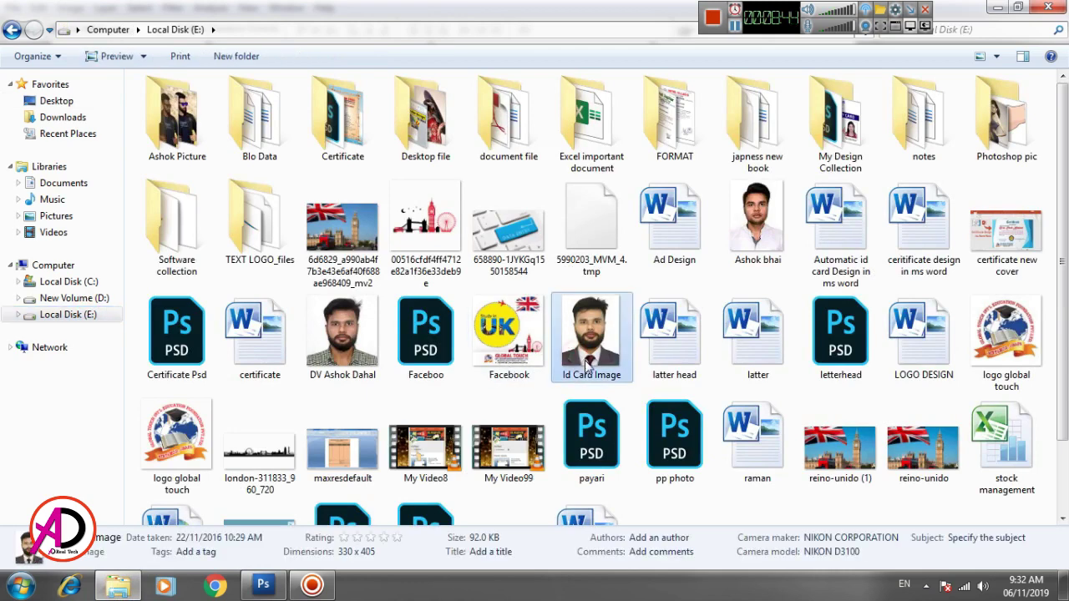
{"action": "mouse_move", "coordinate": [588, 365]}
{"action": "left_mouse_down"}
{"action": "mouse_move", "coordinate": [305, 551]}
{"action": "mouse_move", "coordinate": [389, 325]}
{"action": "left_mouse_up"}
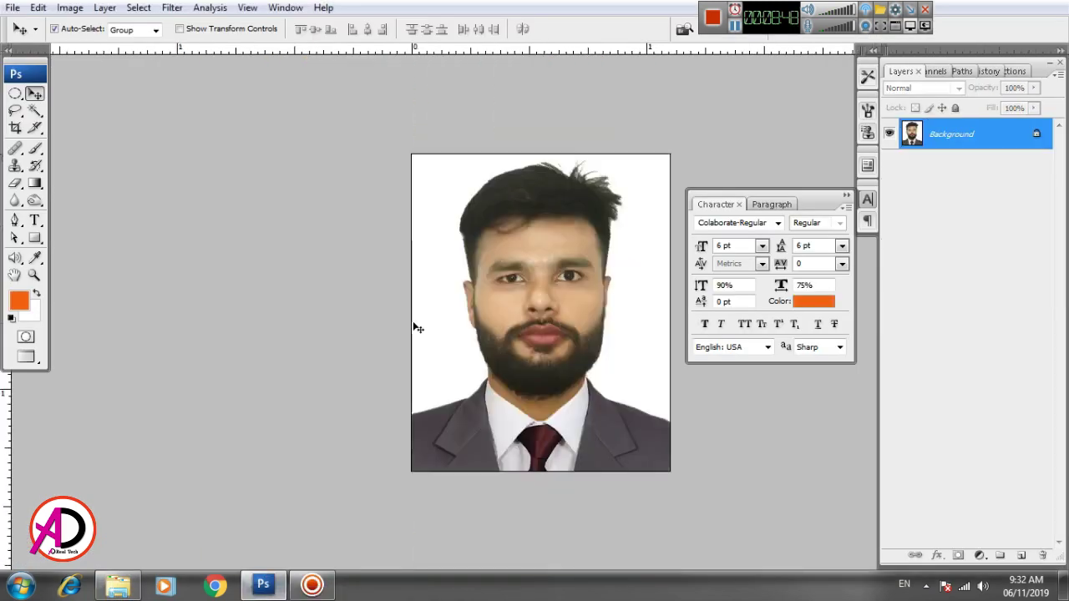
- Paste the portrait photo onto the Dabur card, shift it left and scale it down
{"action": "key", "text": "ctrl+Tab"}
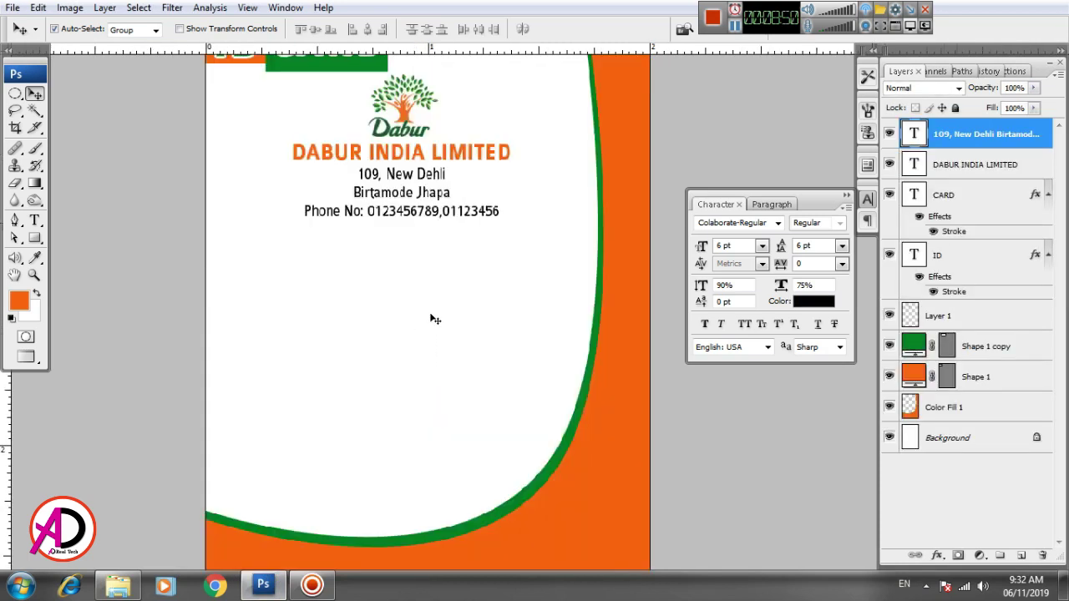
{"action": "key", "text": "ctrl+v"}
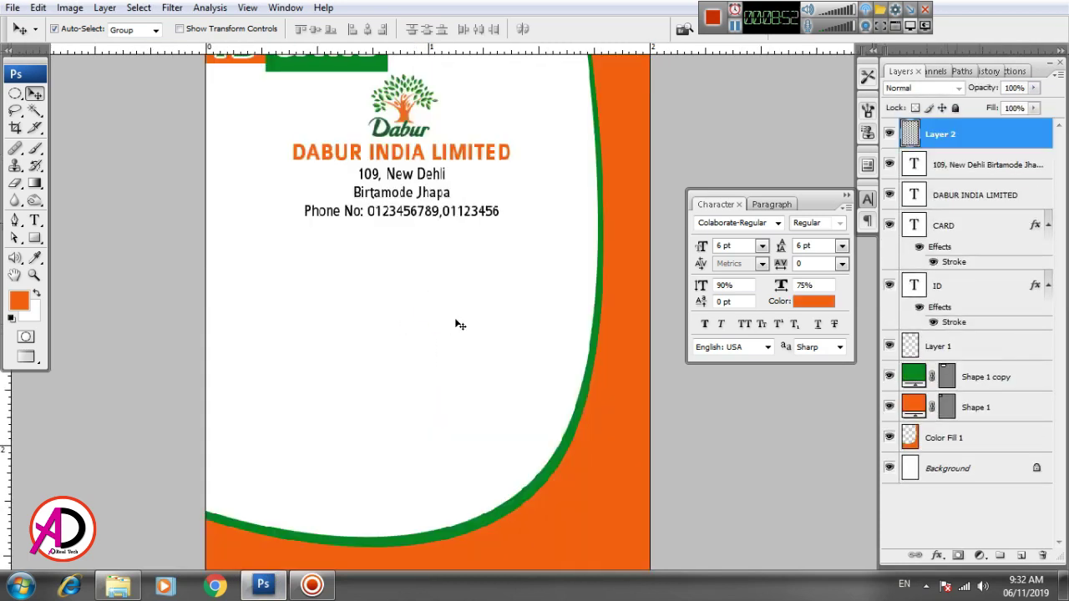
{"action": "left_click_drag", "start_coordinate": [434, 311], "coordinate": [406, 303]}
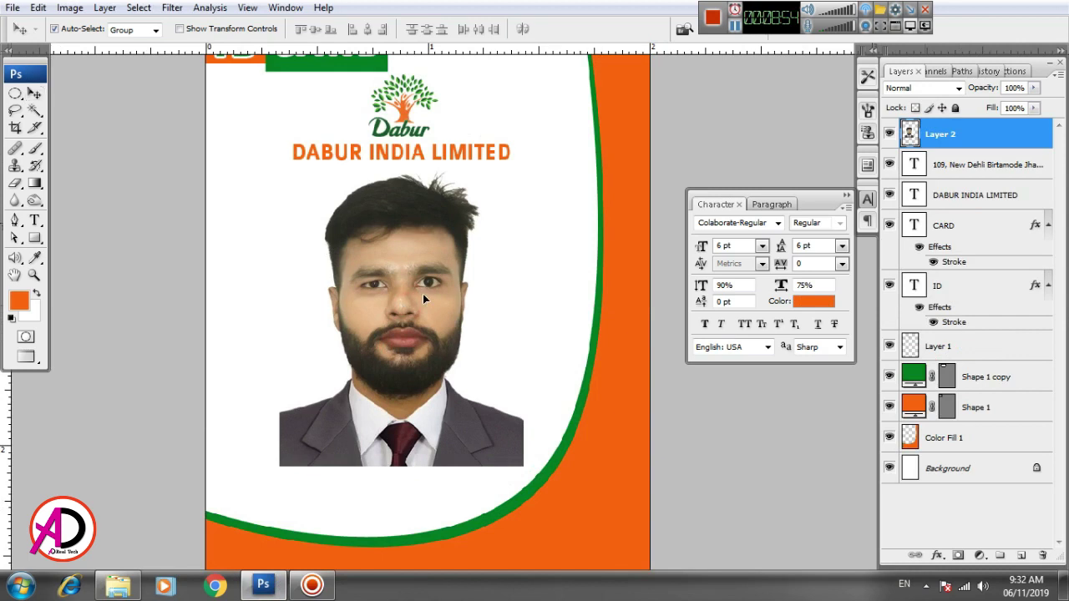
{"action": "key", "text": "ctrl+t"}
{"action": "mouse_move", "coordinate": [525, 165]}
{"action": "left_mouse_down"}
{"action": "mouse_move", "coordinate": [490, 227]}
{"action": "mouse_move", "coordinate": [435, 262]}
{"action": "left_mouse_up"}
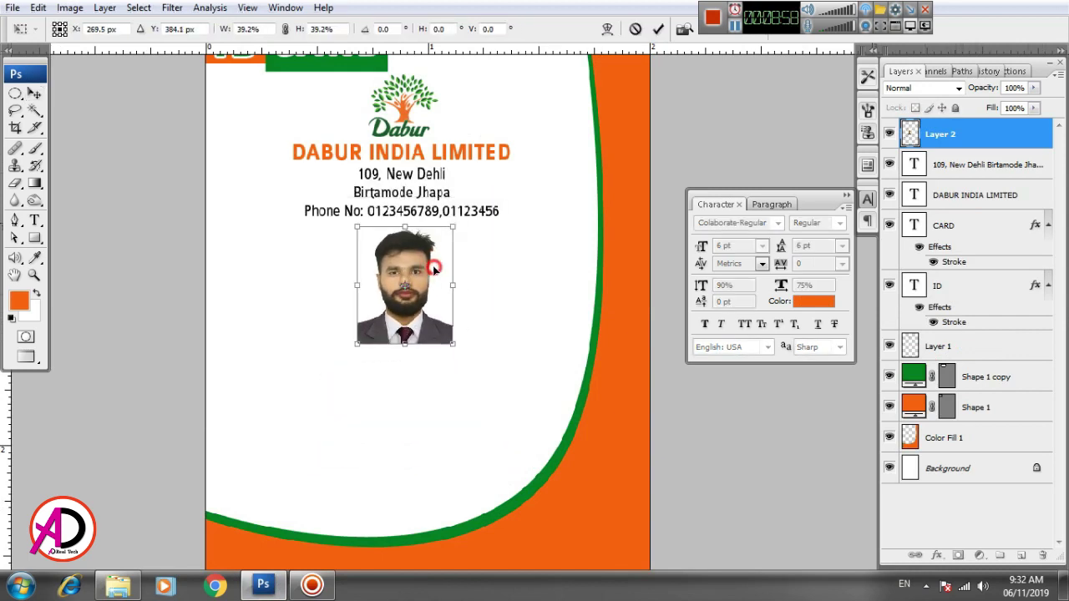
{"action": "left_click_drag", "start_coordinate": [459, 220], "coordinate": [446, 235]}
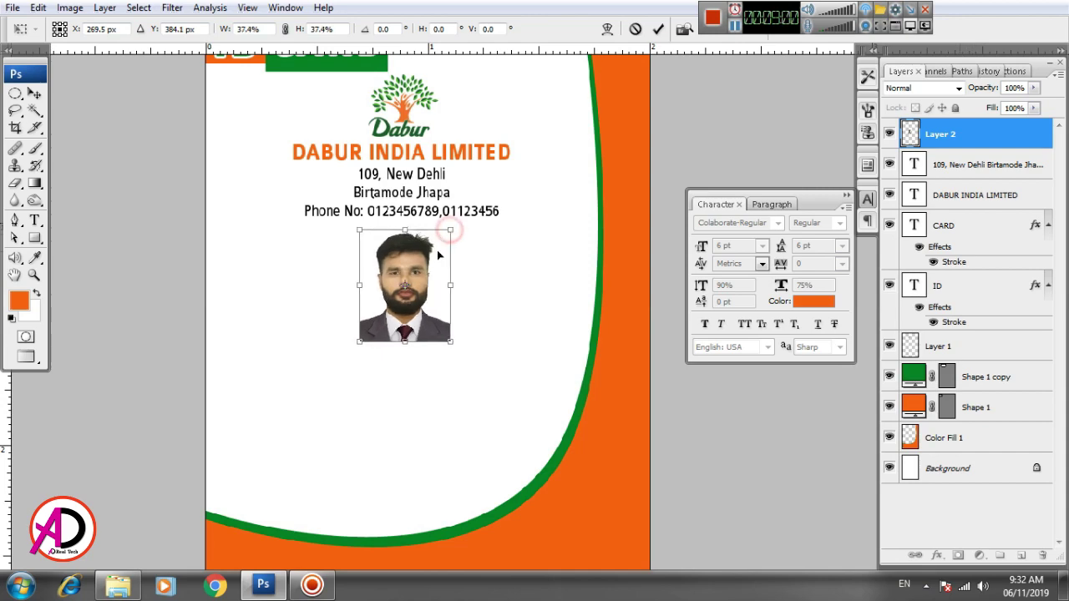
{"action": "key", "text": "Return"}
- Fine-tune the photo's size with Free Transform so it sits below the phone line
{"action": "key", "text": "ctrl+0"}
{"action": "key", "text": "ctrl+plus"}
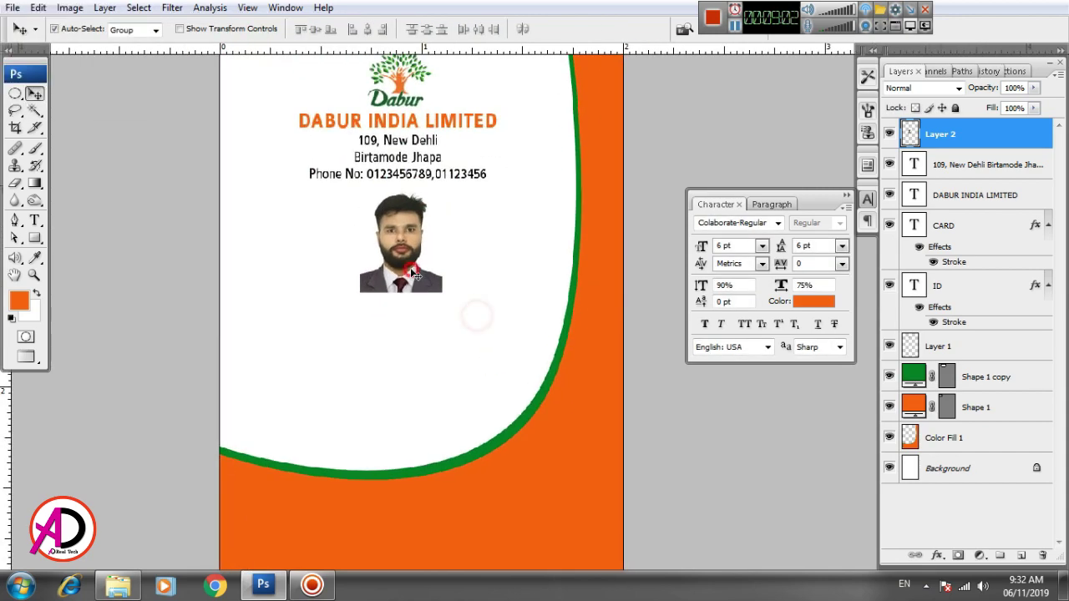
{"action": "key", "text": "ctrl+t"}
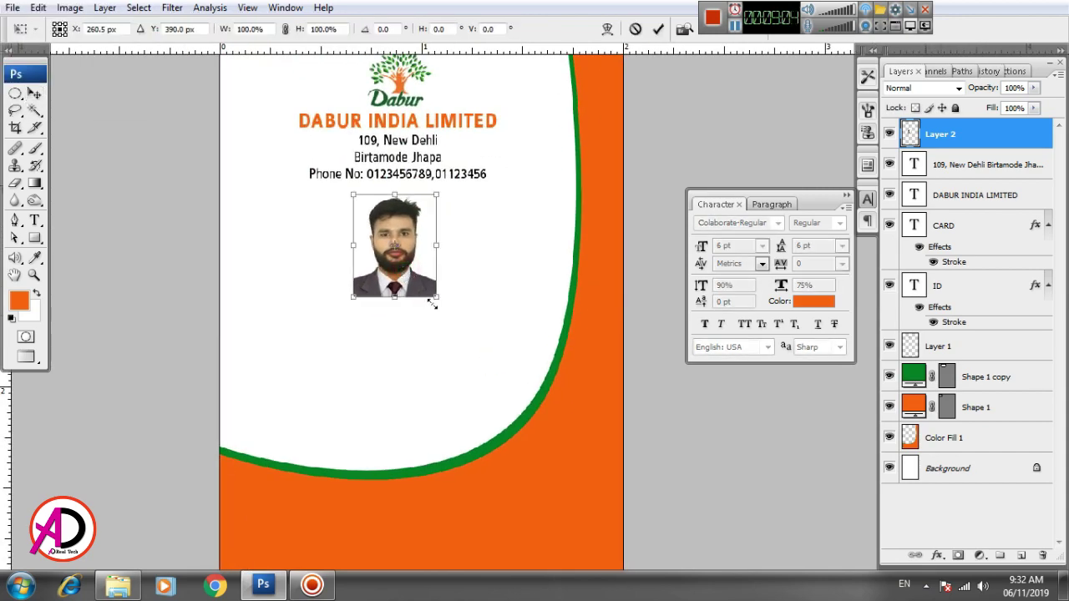
{"action": "mouse_move", "coordinate": [439, 299]}
{"action": "left_mouse_down"}
{"action": "mouse_move", "coordinate": [430, 294]}
{"action": "mouse_move", "coordinate": [441, 309]}
{"action": "mouse_move", "coordinate": [438, 298]}
{"action": "left_mouse_up"}
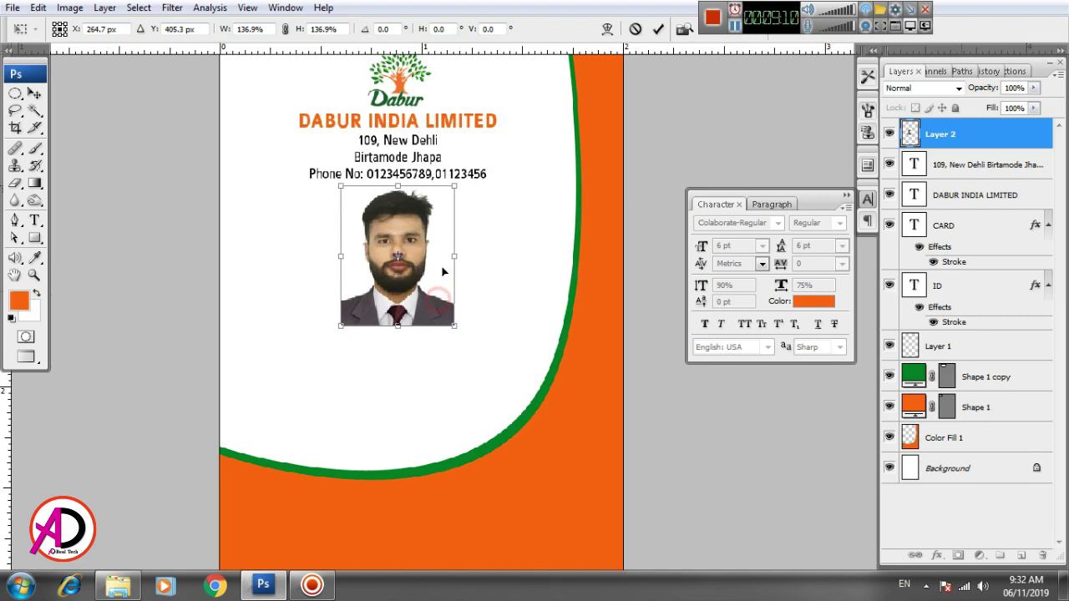
{"action": "left_click_drag", "start_coordinate": [456, 188], "coordinate": [430, 231]}
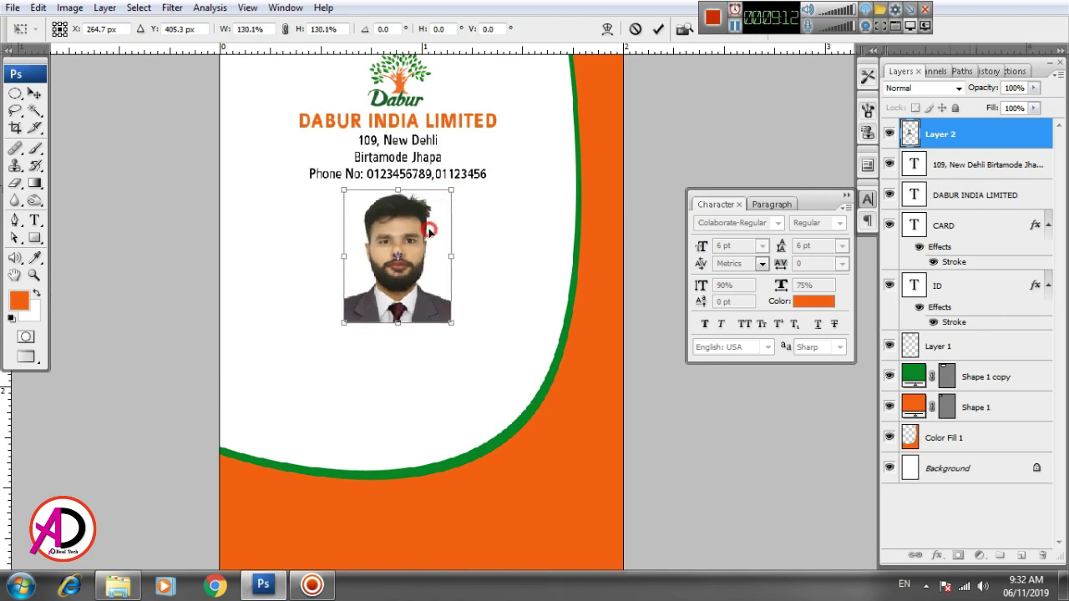
{"action": "key", "text": "Return"}
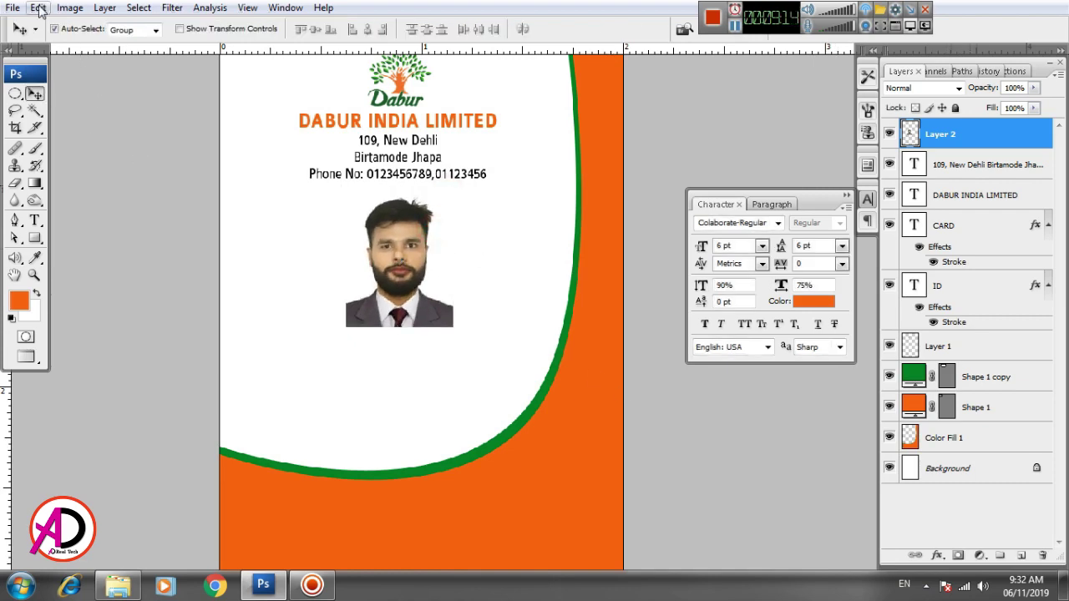
- Outline the photo with a 1 px orange Outside stroke
{"action": "left_click", "coordinate": [39, 8]}
{"action": "left_click", "coordinate": [59, 242]}
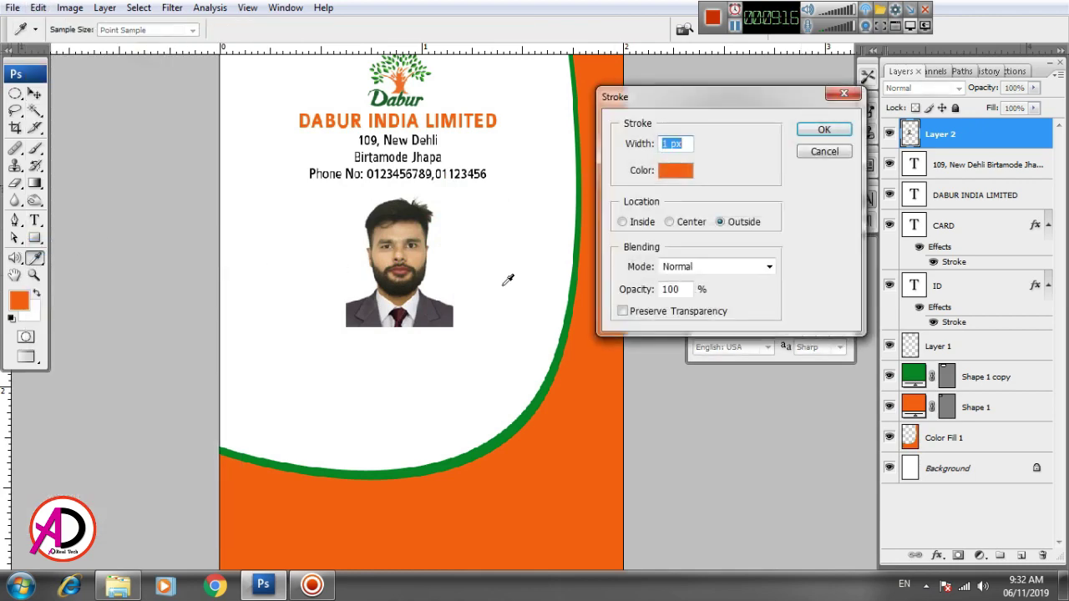
{"action": "left_click", "coordinate": [823, 129]}
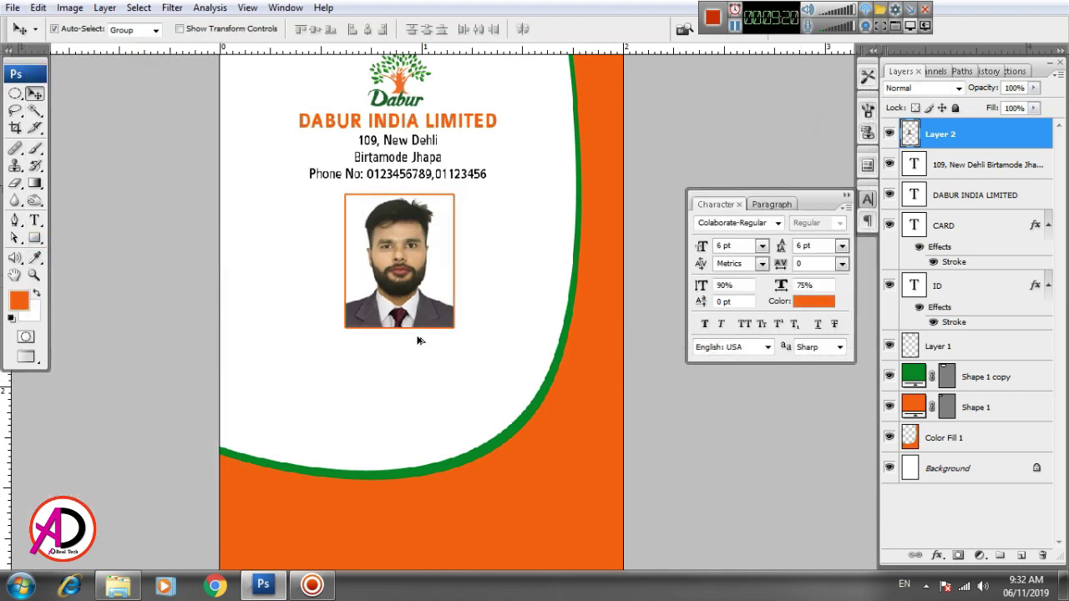
{"action": "scroll", "coordinate": [451, 330], "scroll_direction": "down", "scroll_amount": 2}
{"action": "scroll", "coordinate": [534, 343], "scroll_direction": "up", "scroll_amount": 2}
{"action": "scroll", "coordinate": [459, 353], "scroll_direction": "up", "scroll_amount": 2}
- Type the employee's name below the photo and centre it under the photo
{"action": "scroll", "coordinate": [501, 382], "scroll_direction": "up", "scroll_amount": 2}
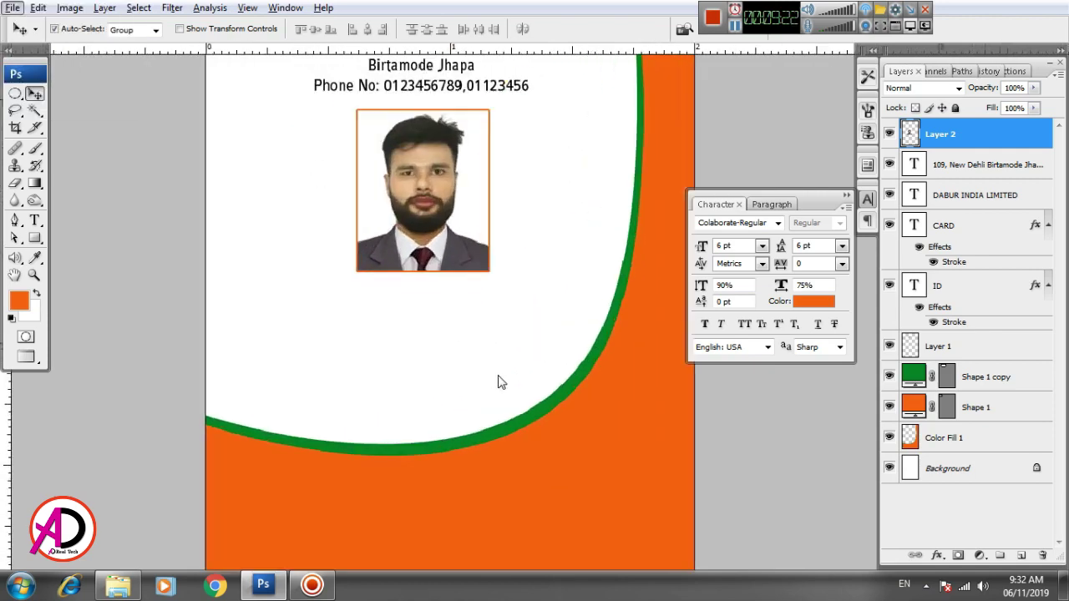
{"action": "left_click", "coordinate": [462, 369]}
{"action": "left_click", "coordinate": [34, 219]}
{"action": "left_click", "coordinate": [282, 339]}
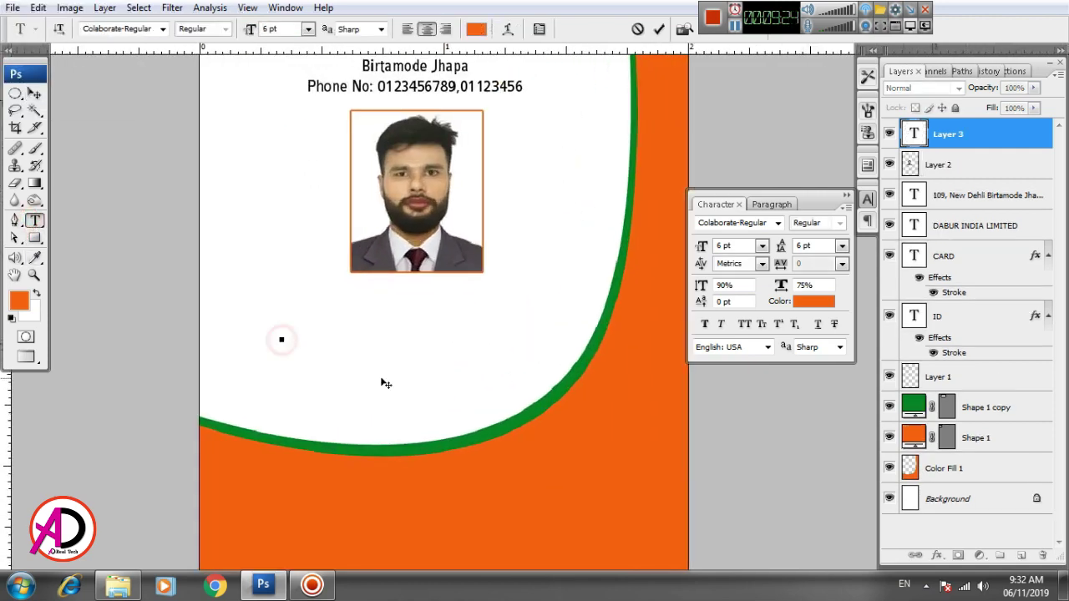
{"action": "type", "text": "M"}
{"action": "key", "text": "BackSpace"}
{"action": "type", "text": "R "}
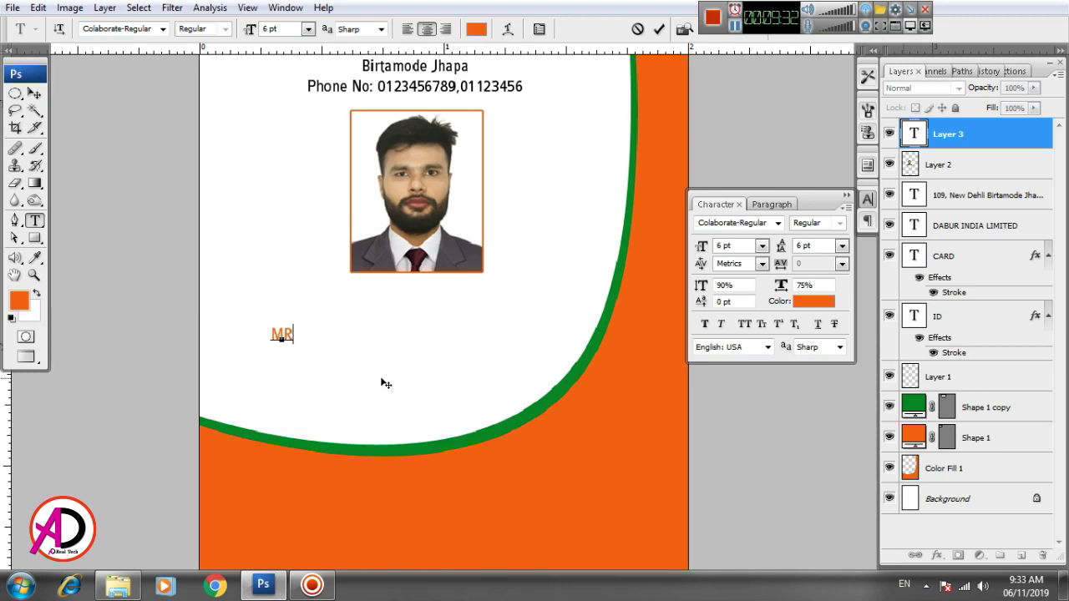
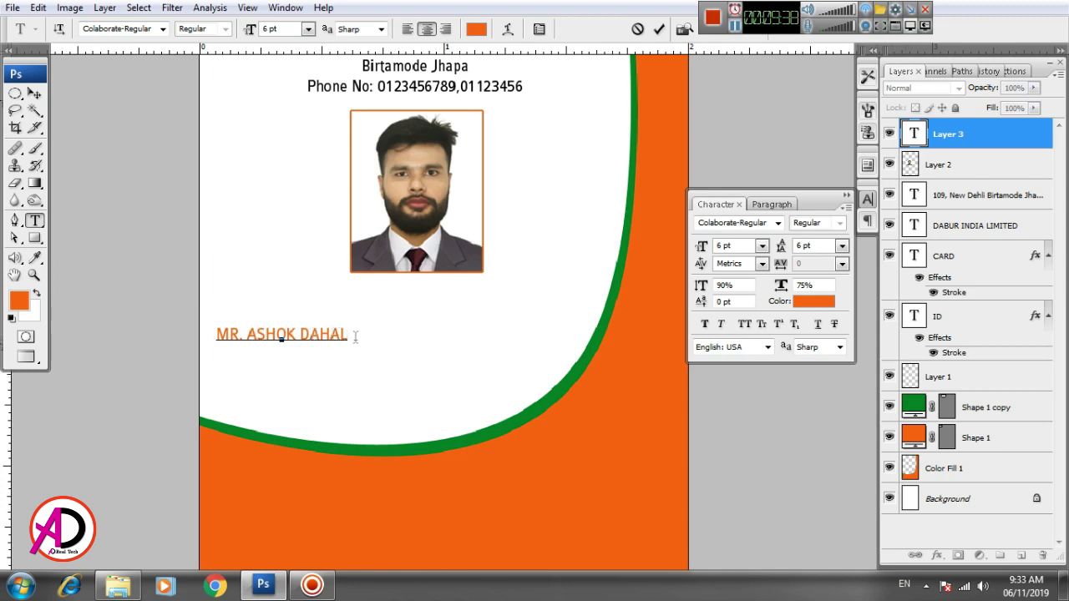
{"action": "left_click", "coordinate": [33, 93]}
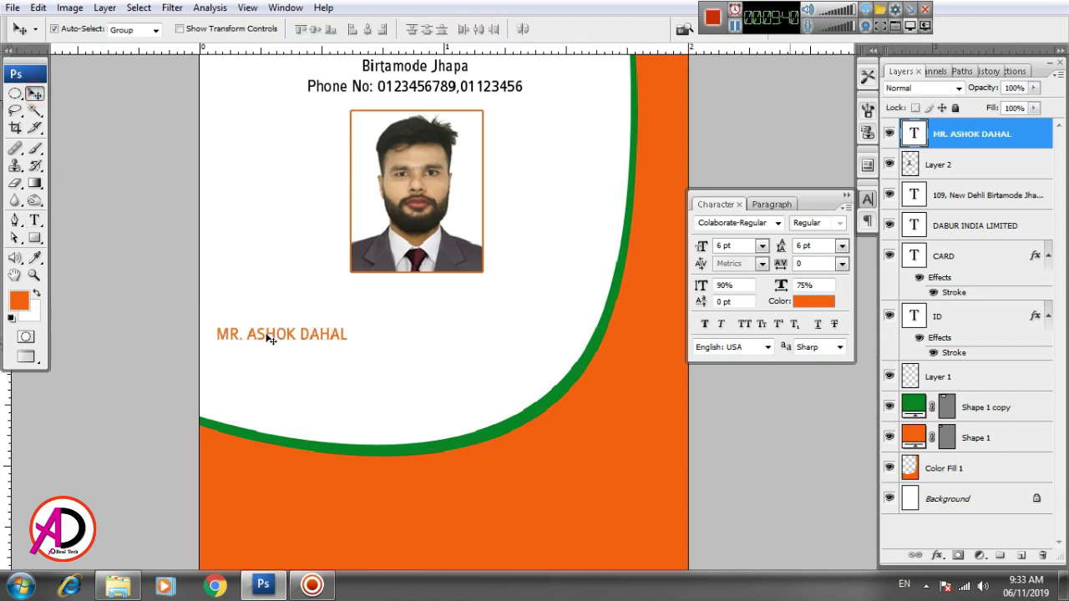
{"action": "left_click_drag", "start_coordinate": [269, 338], "coordinate": [400, 293]}
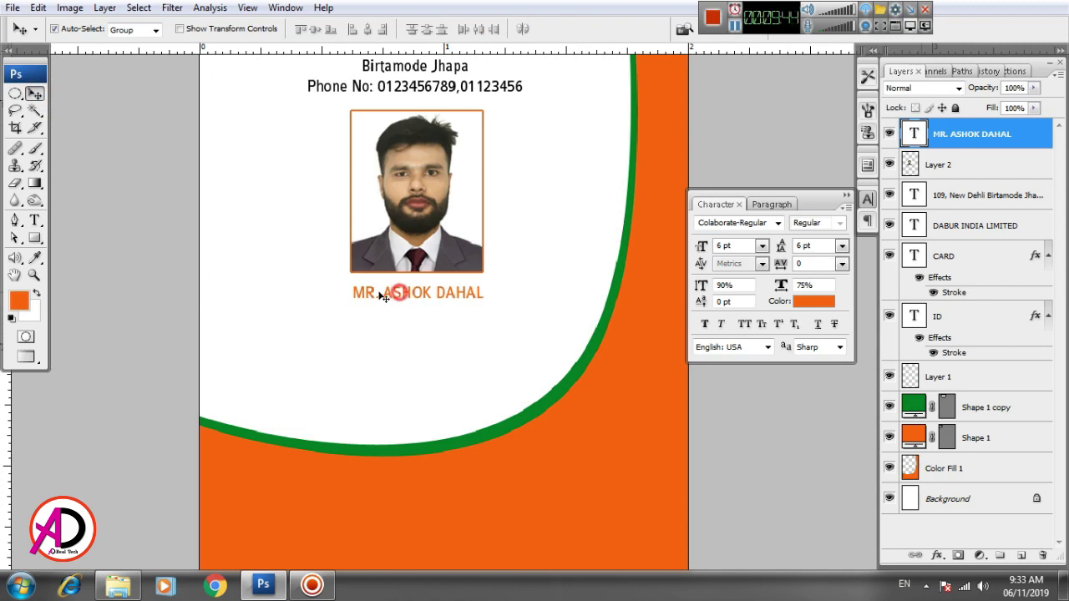
- Add a GRAPHIC DESIGNER line beneath the name
{"action": "left_click", "coordinate": [35, 220]}
{"action": "left_click", "coordinate": [446, 297]}
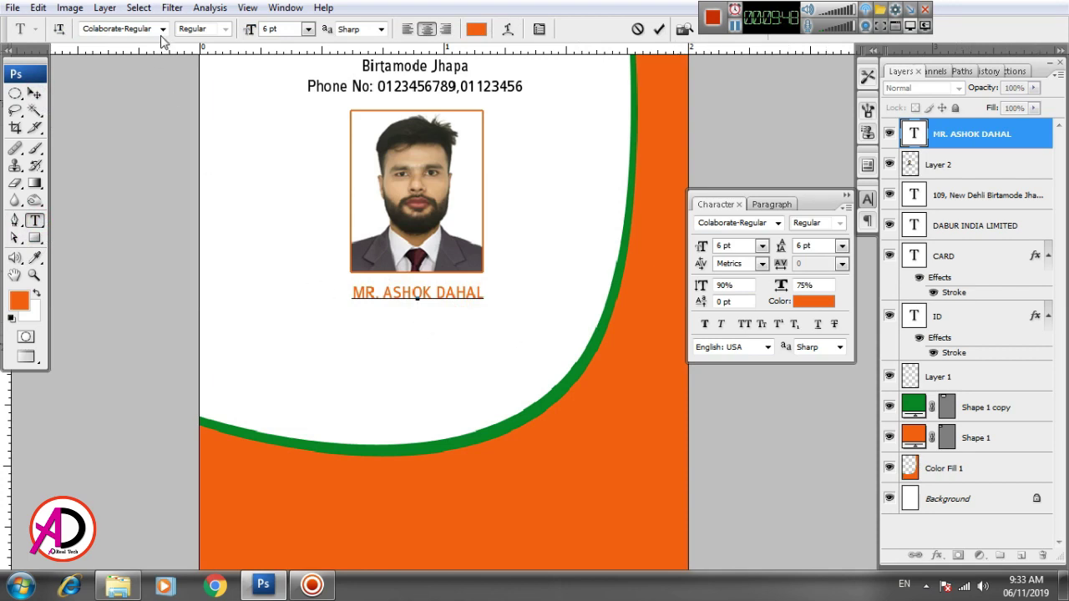
{"action": "key", "text": "Return"}
{"action": "key", "text": "Return"}
{"action": "type", "text": "GRAPHI"}
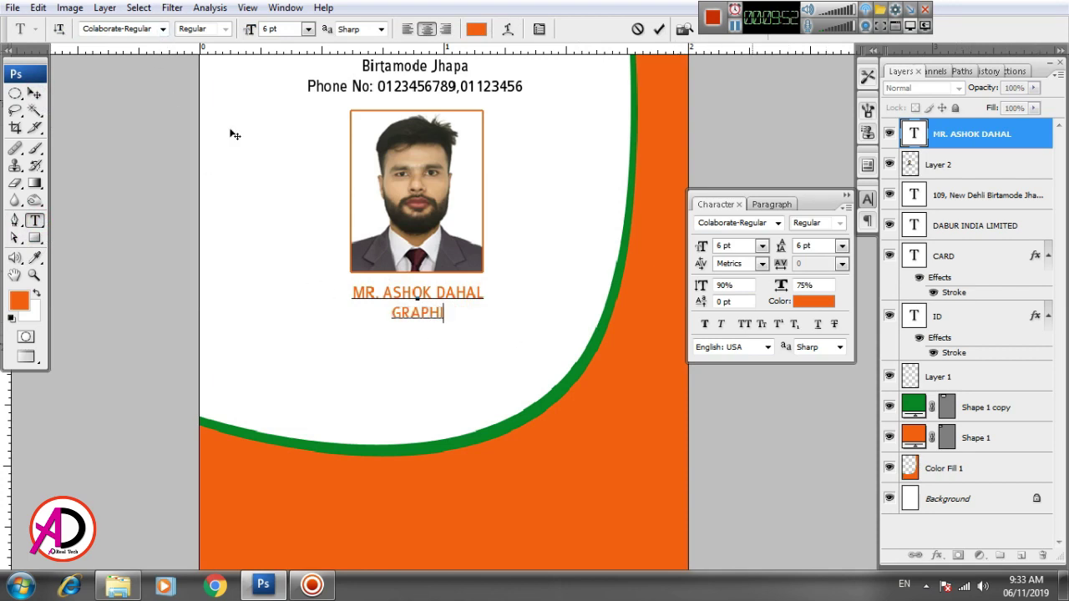
{"action": "type", "text": "C"}
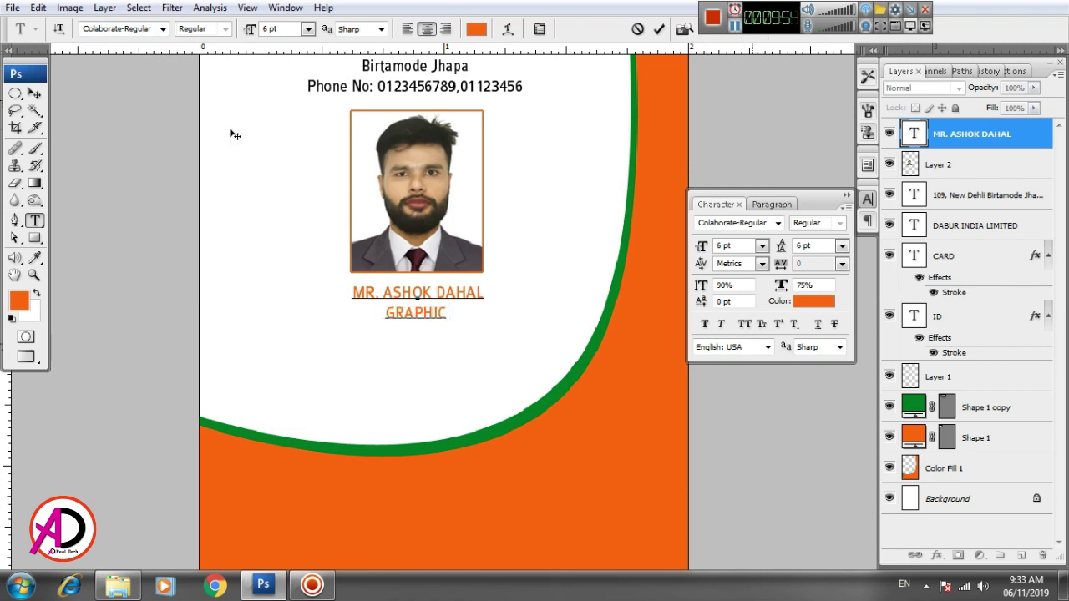
{"action": "type", "text": " DESI"}
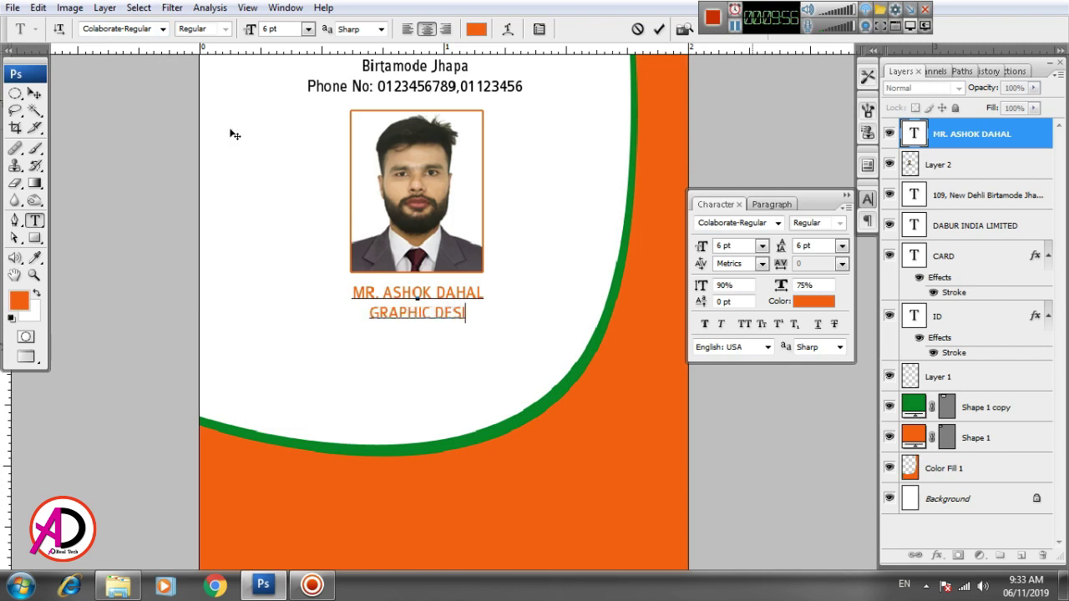
{"action": "type", "text": "NNER"}
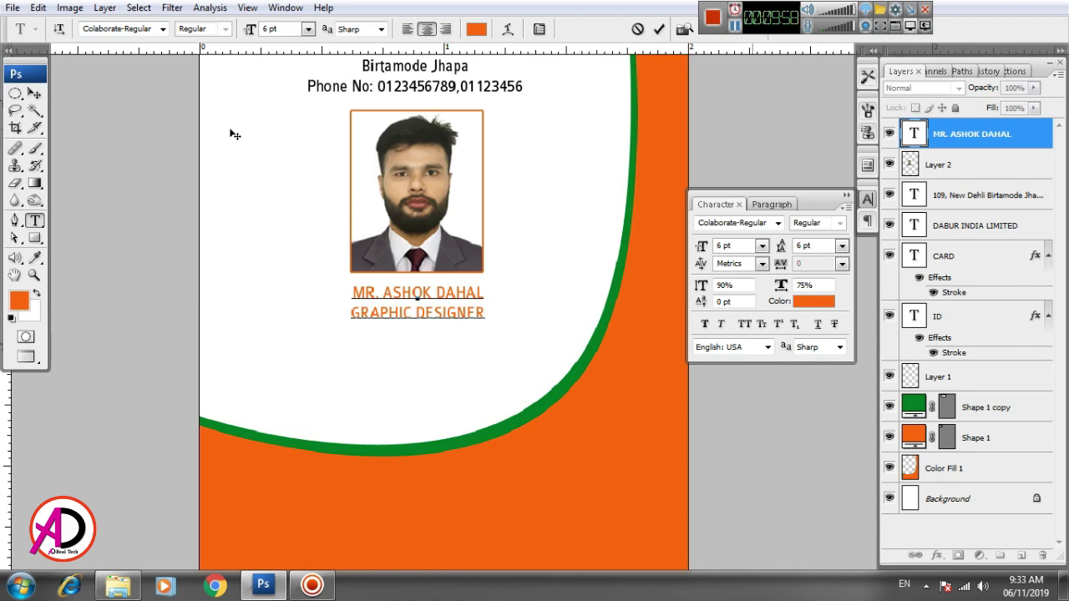
- Make the GRAPHIC DESIGNER line Colaborate-Bold at 8 pt
{"action": "key", "text": "shift+Home"}
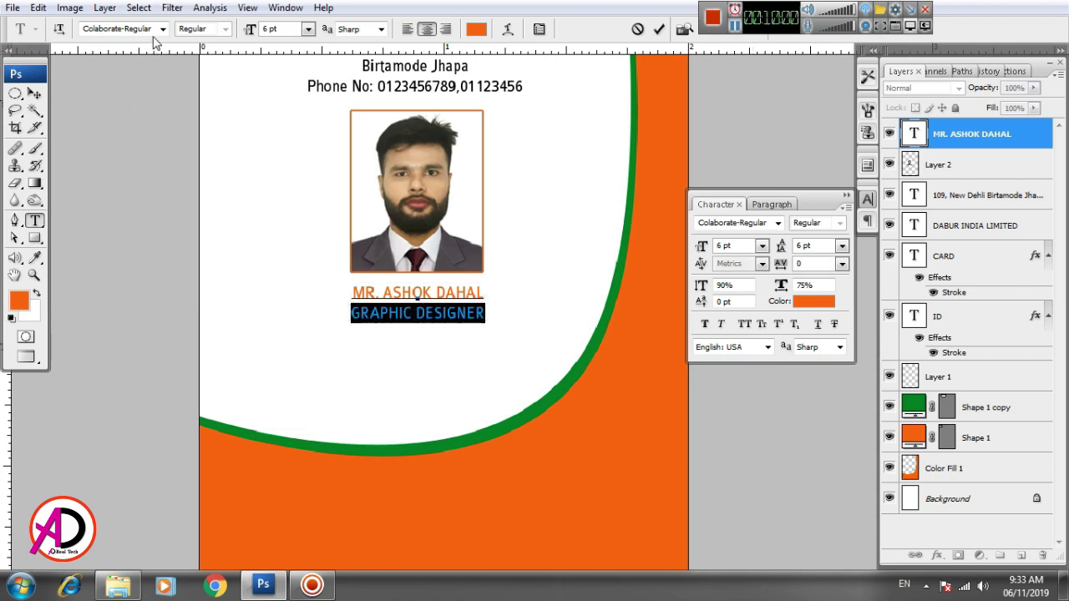
{"action": "left_click", "coordinate": [148, 29]}
{"action": "key", "text": "Up"}
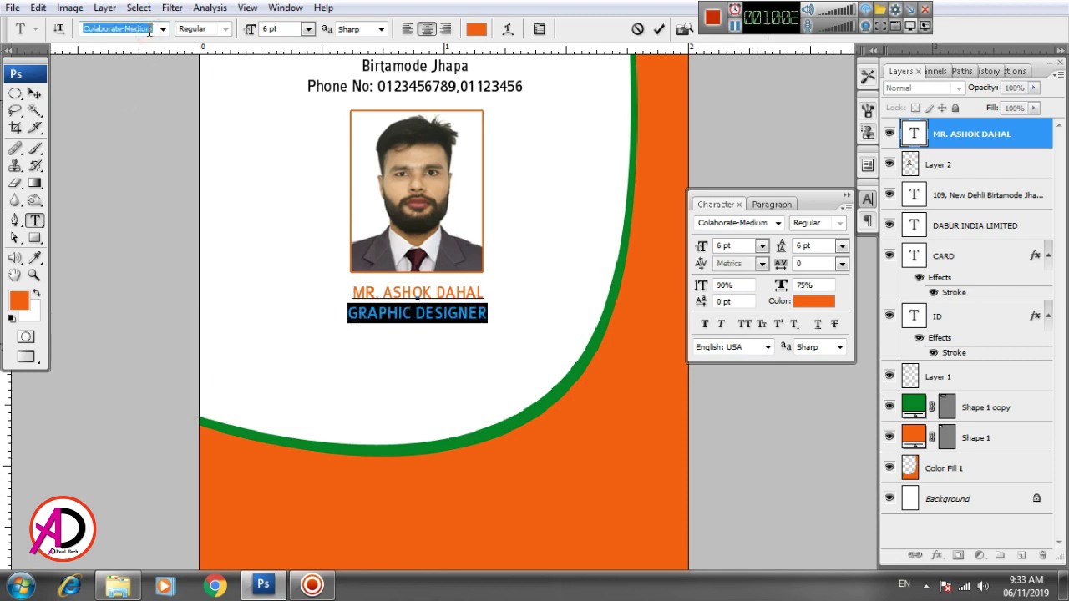
{"action": "key", "text": "Down"}
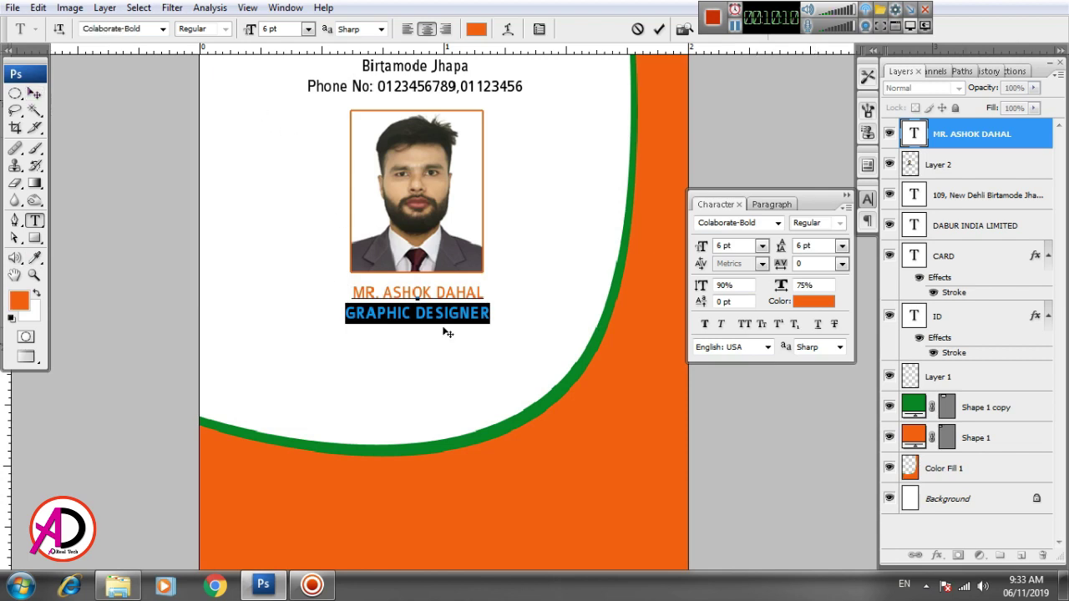
{"action": "key", "text": "ctrl+shift+period"}
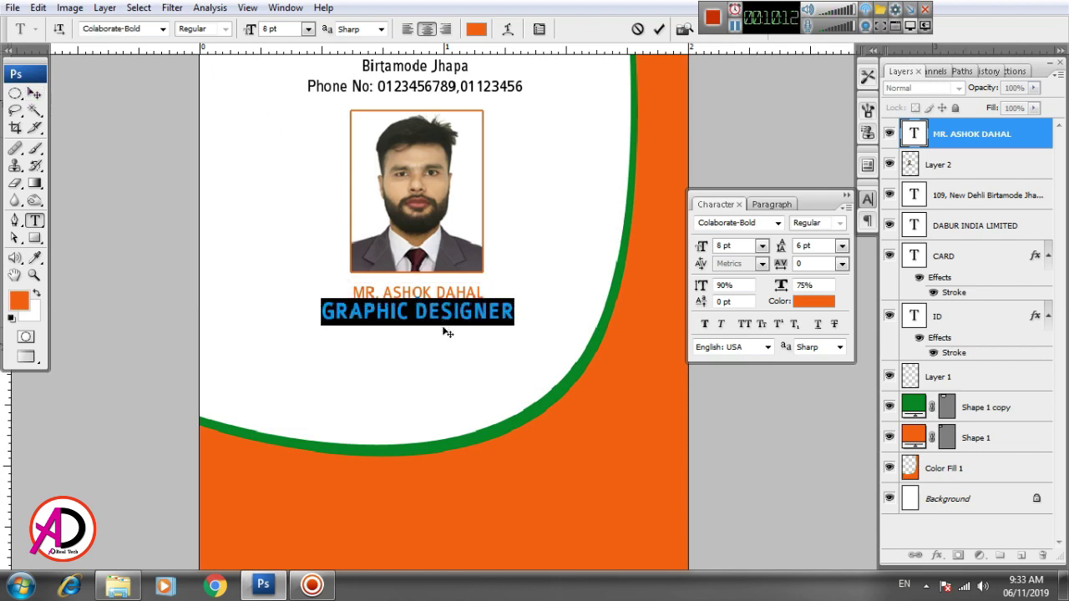
{"action": "left_click", "coordinate": [33, 93]}
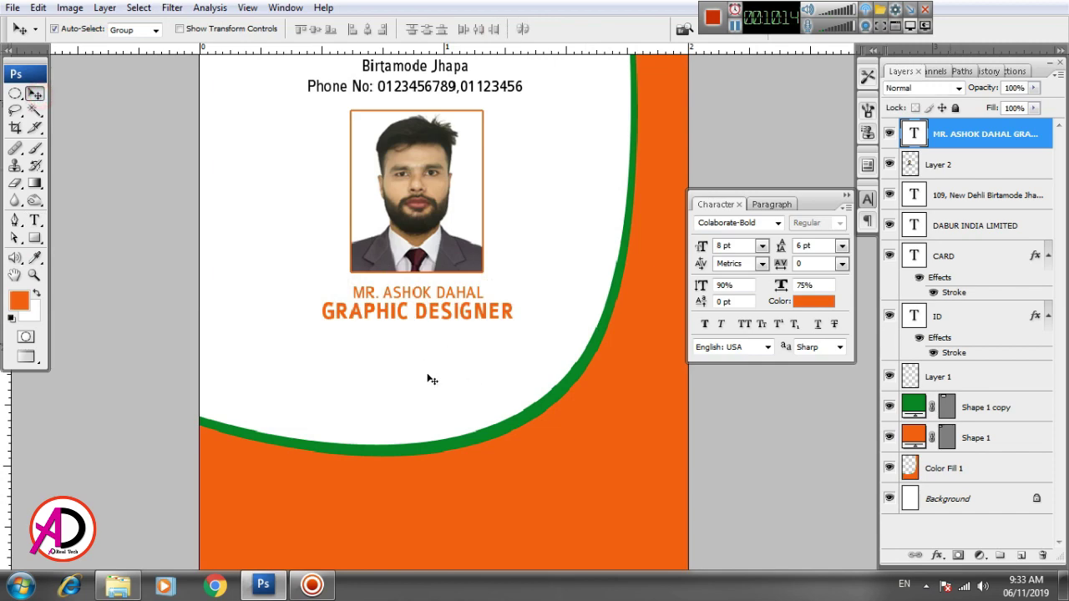
{"action": "scroll", "coordinate": [429, 380], "scroll_direction": "down", "scroll_amount": 2}
{"action": "scroll", "coordinate": [424, 355], "scroll_direction": "up", "scroll_amount": 1}
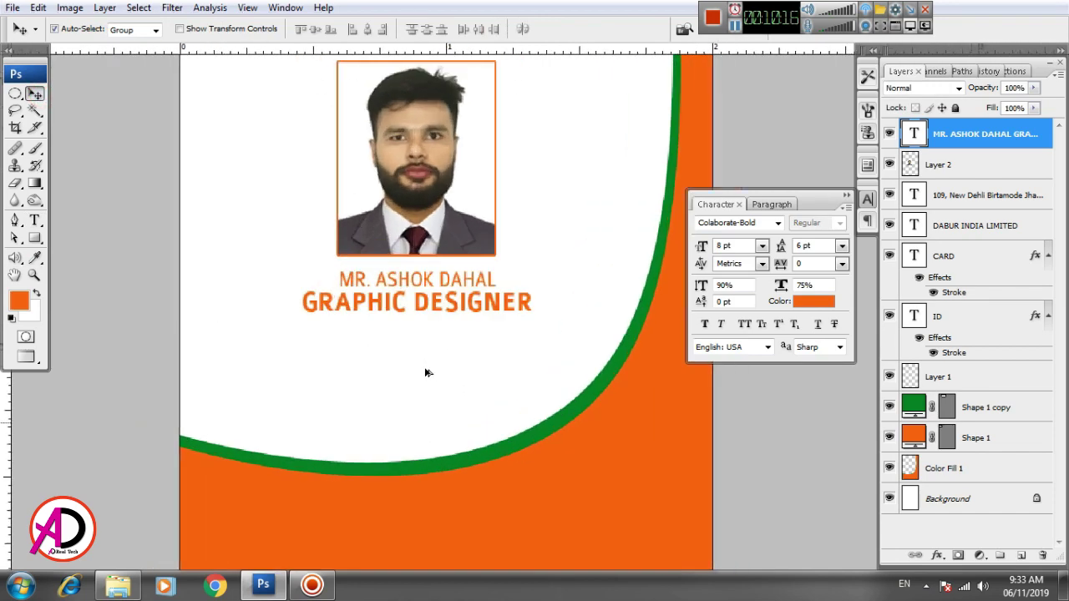
{"action": "scroll", "coordinate": [425, 371], "scroll_direction": "down", "scroll_amount": 2}
{"action": "scroll", "coordinate": [425, 373], "scroll_direction": "up", "scroll_amount": 1}
{"action": "left_click_drag", "start_coordinate": [484, 377], "coordinate": [474, 367]}
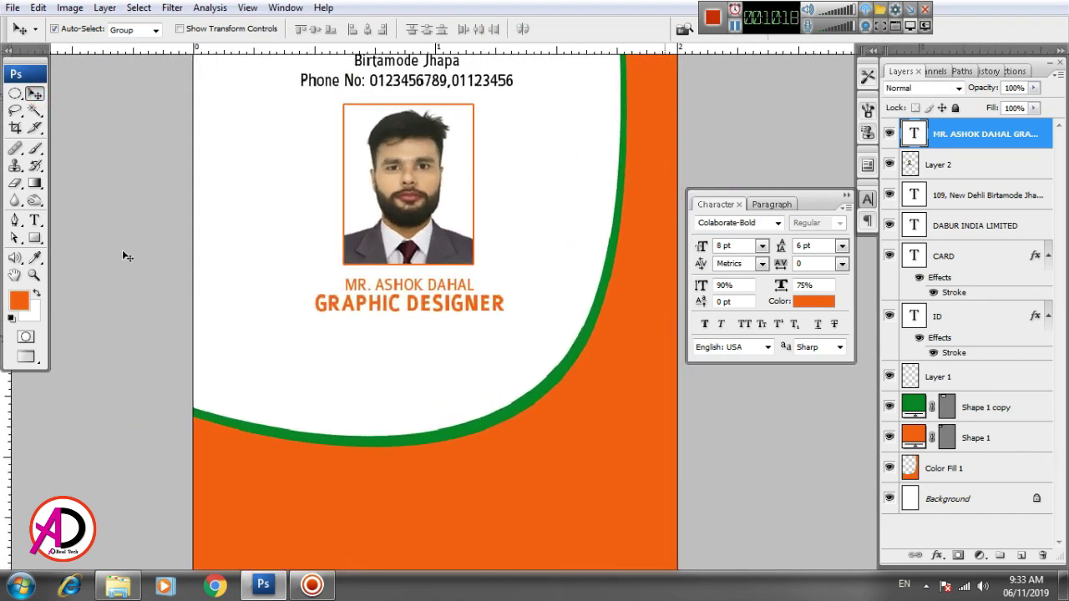
- Add a 'Birtamode, Jhapa' location line below GRAPHIC DESIGNER
{"action": "left_click", "coordinate": [34, 222]}
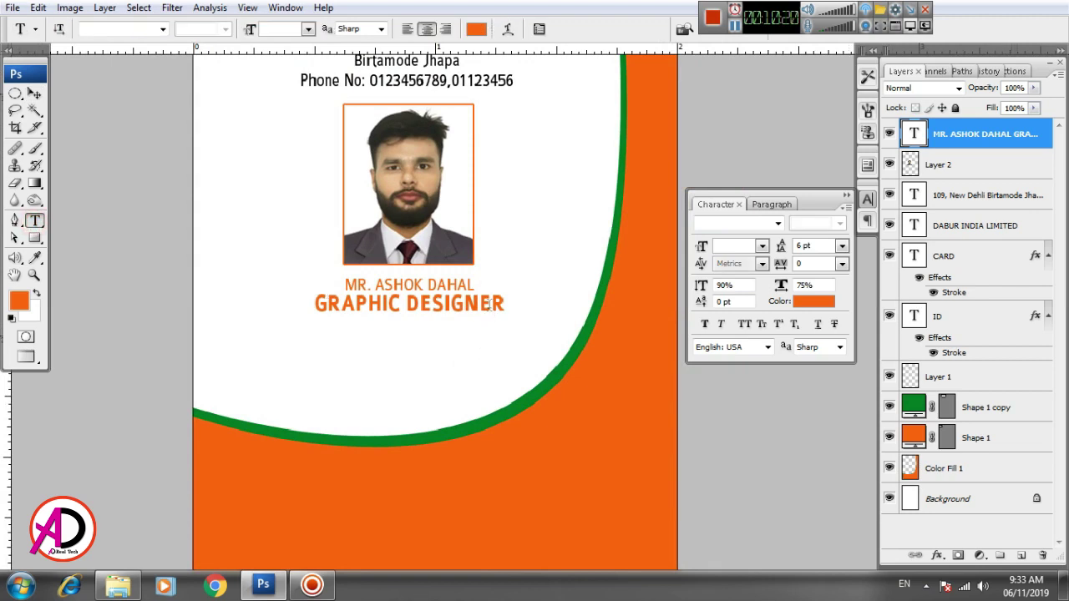
{"action": "left_click", "coordinate": [503, 309]}
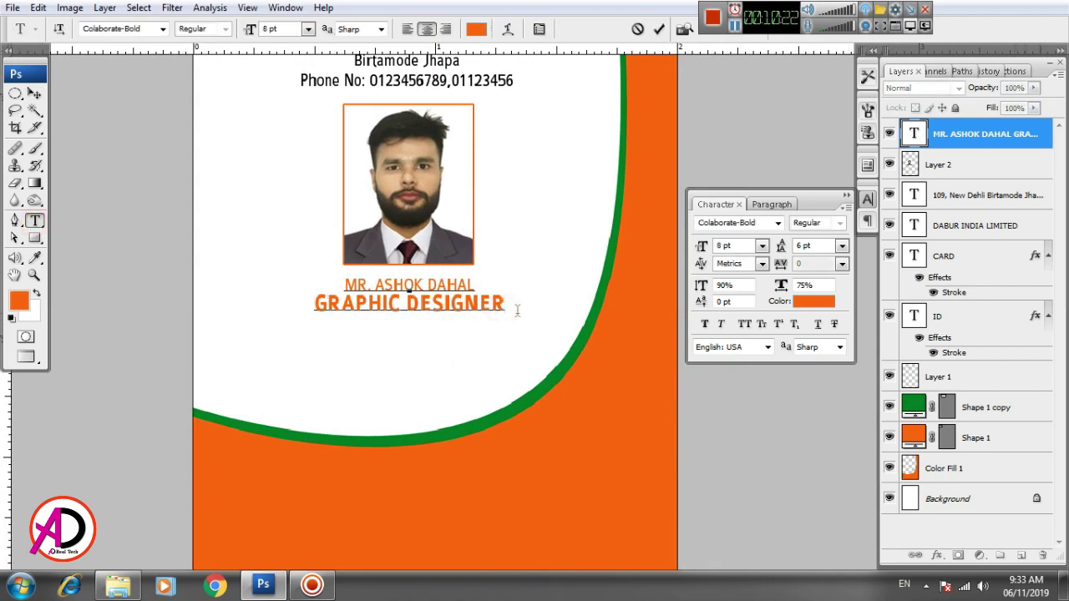
{"action": "key", "text": "Return"}
{"action": "type", "text": "b"}
{"action": "key", "text": "BackSpace"}
{"action": "type", "text": "B"}
{"action": "type", "text": "irtamode Ja"}
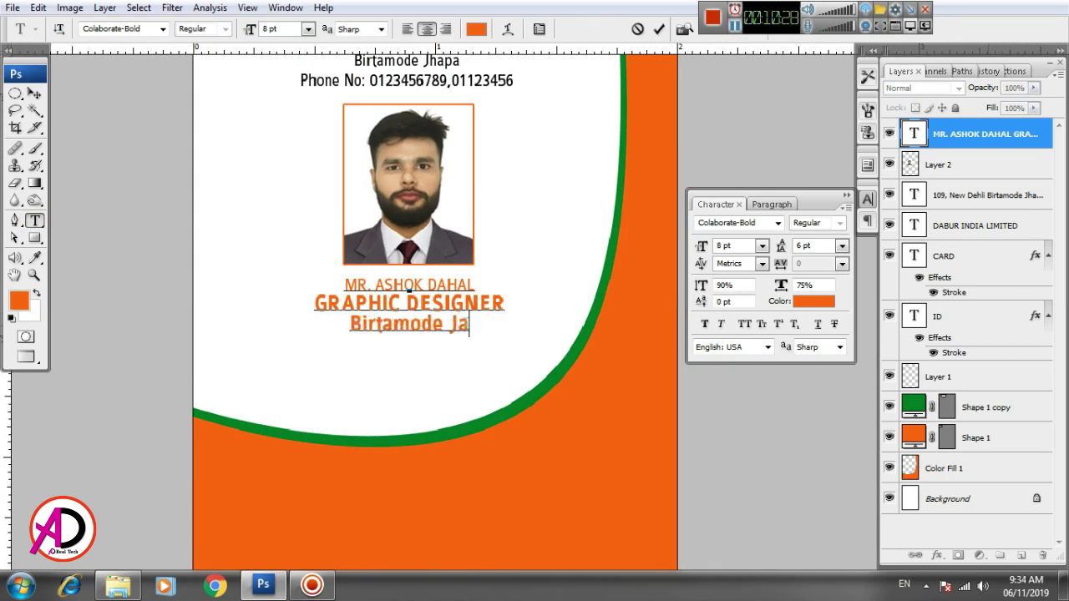
{"action": "key", "text": "BackSpace"}
{"action": "key", "text": "BackSpace"}
{"action": "key", "text": "BackSpace"}
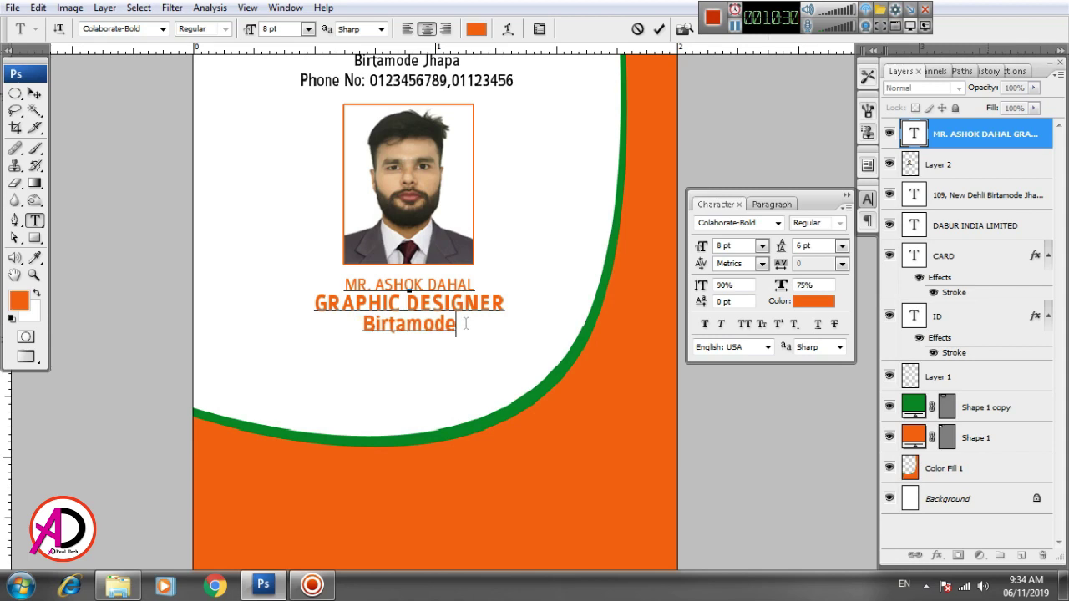
{"action": "type", "text": ", Jhapa"}
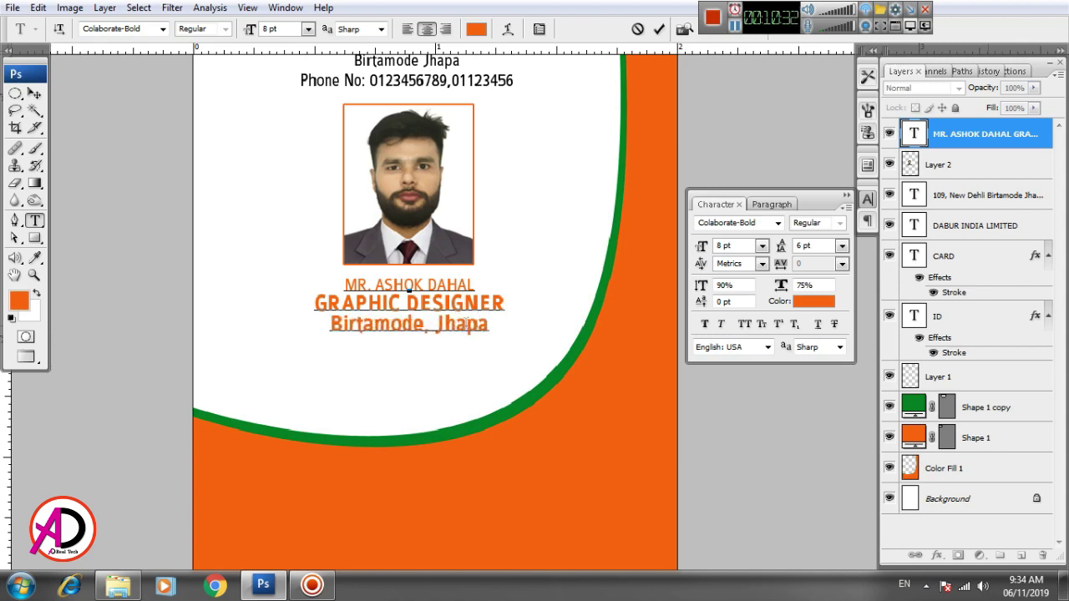
- Set the location line's font to ColaborateLight
{"action": "triple_click", "coordinate": [407, 332]}
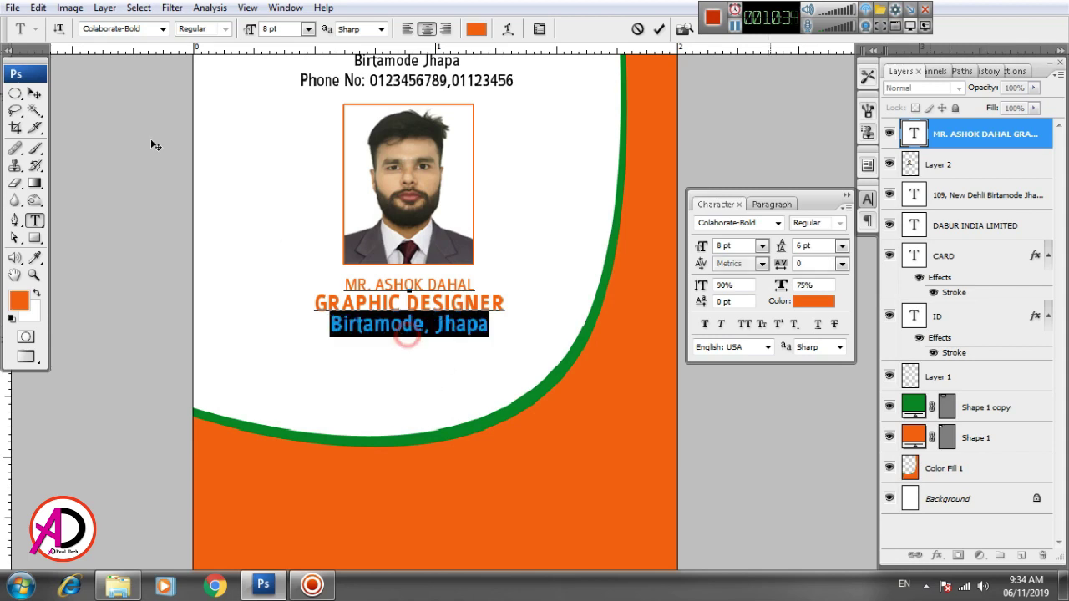
{"action": "left_click", "coordinate": [140, 31]}
{"action": "key", "text": "Down"}
{"action": "key", "text": "Down"}
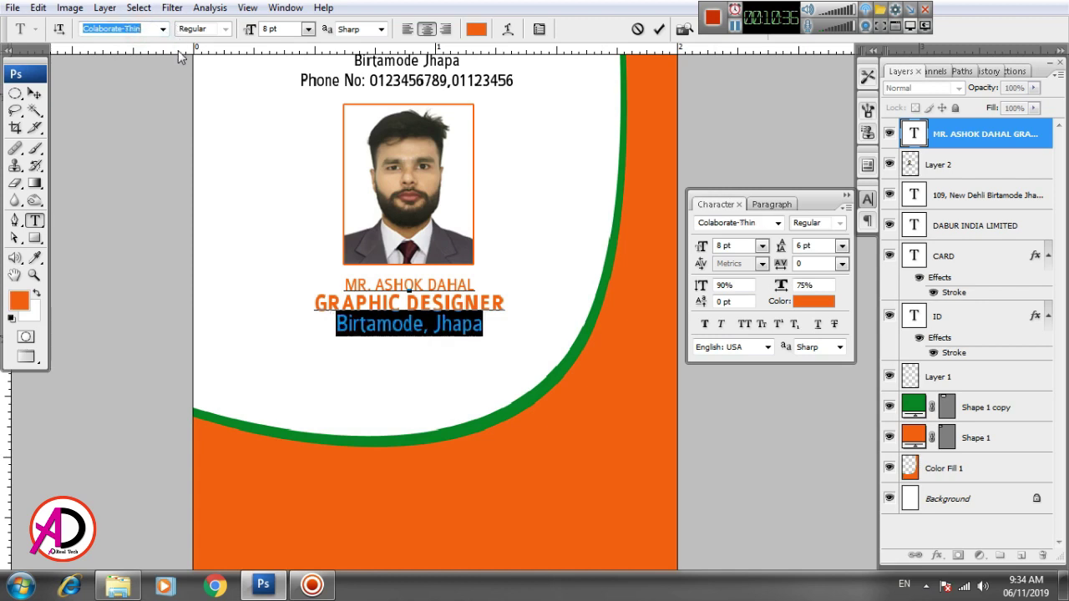
{"action": "key", "text": "Down"}
{"action": "key", "text": "Down"}
{"action": "key", "text": "Down"}
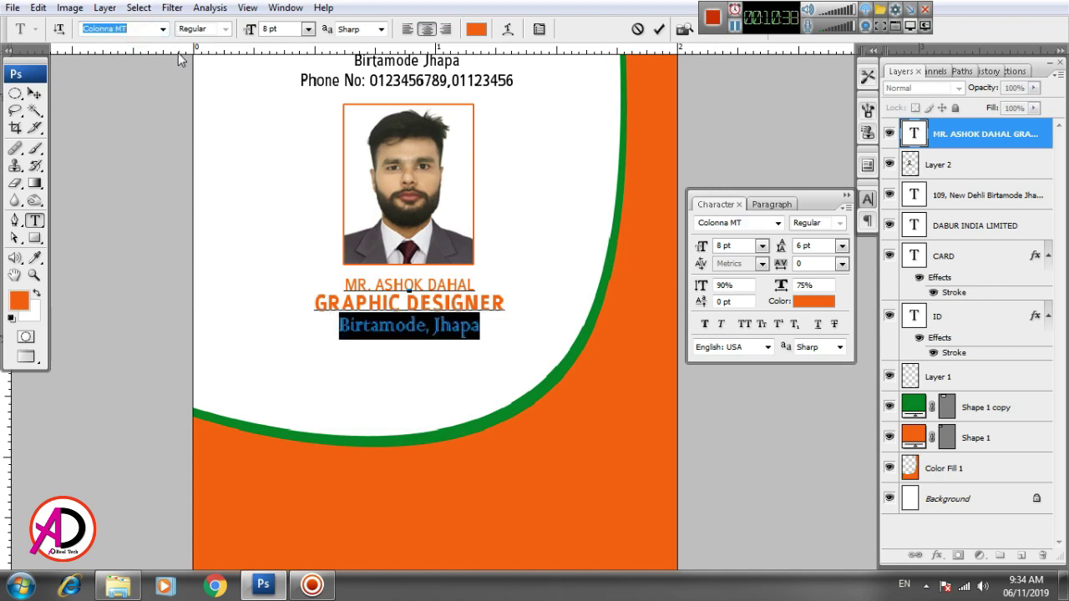
{"action": "key", "text": "Up"}
{"action": "key", "text": "Up"}
{"action": "key", "text": "Up"}
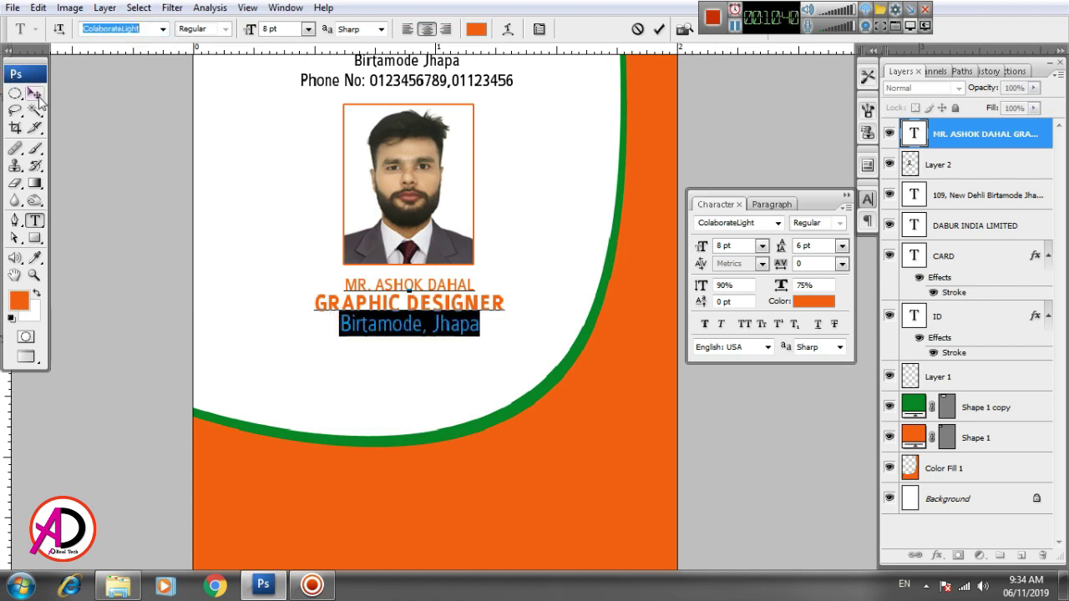
{"action": "left_click", "coordinate": [35, 94]}
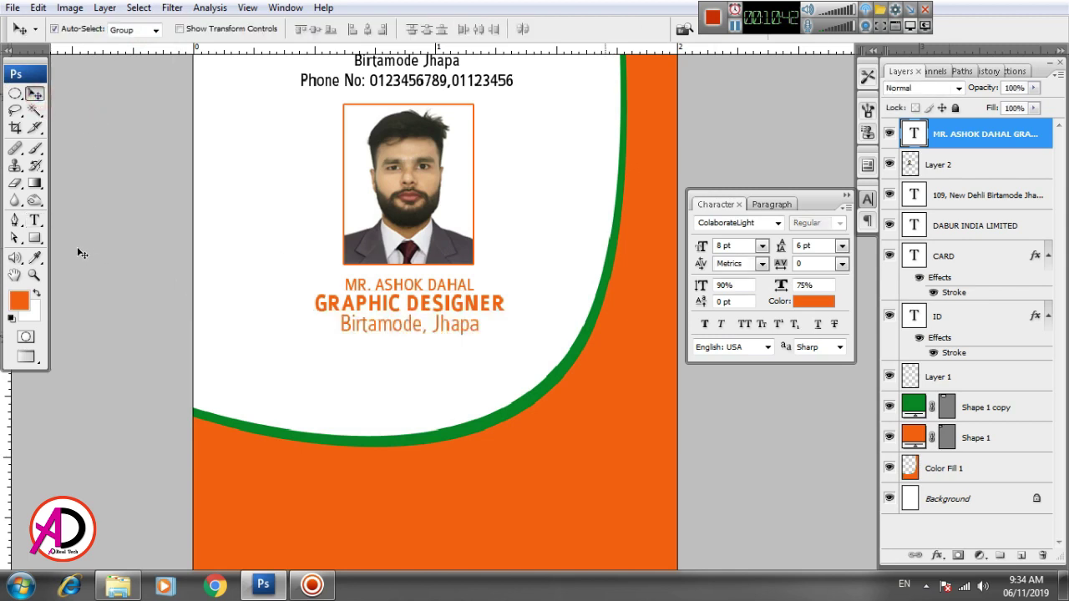
- Vertically scale the Birtamode, Jhapa line to 75%
{"action": "left_click", "coordinate": [35, 220]}
{"action": "left_click", "coordinate": [375, 330]}
{"action": "left_click_drag", "start_coordinate": [339, 326], "coordinate": [481, 327]}
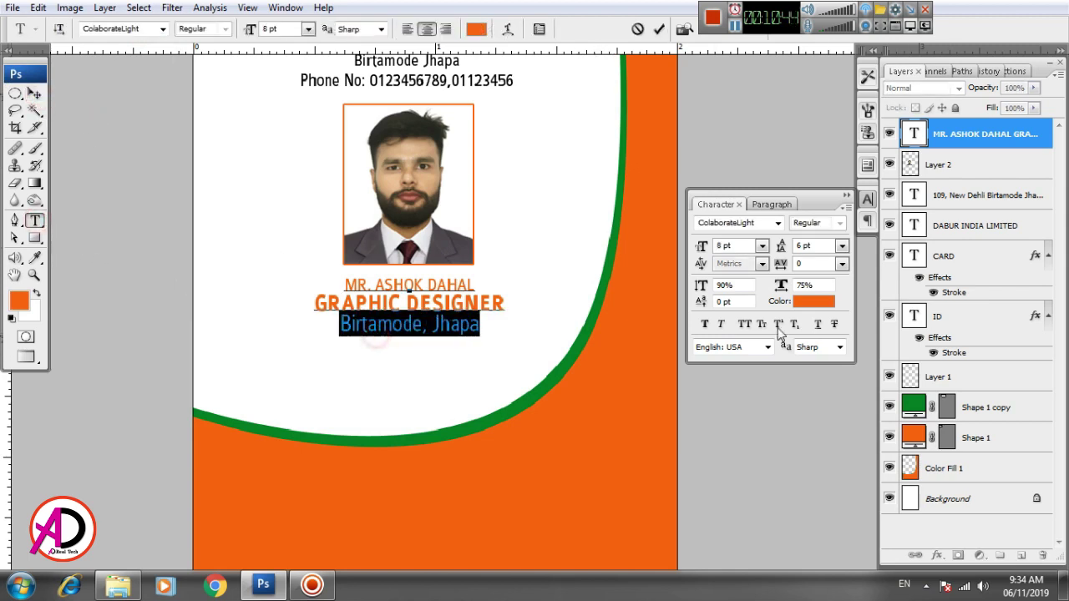
{"action": "scroll", "coordinate": [735, 290], "scroll_direction": "down", "scroll_amount": 1}
{"action": "scroll", "coordinate": [736, 288], "scroll_direction": "down", "scroll_amount": 1}
{"action": "scroll", "coordinate": [740, 285], "scroll_direction": "down", "scroll_amount": 1}
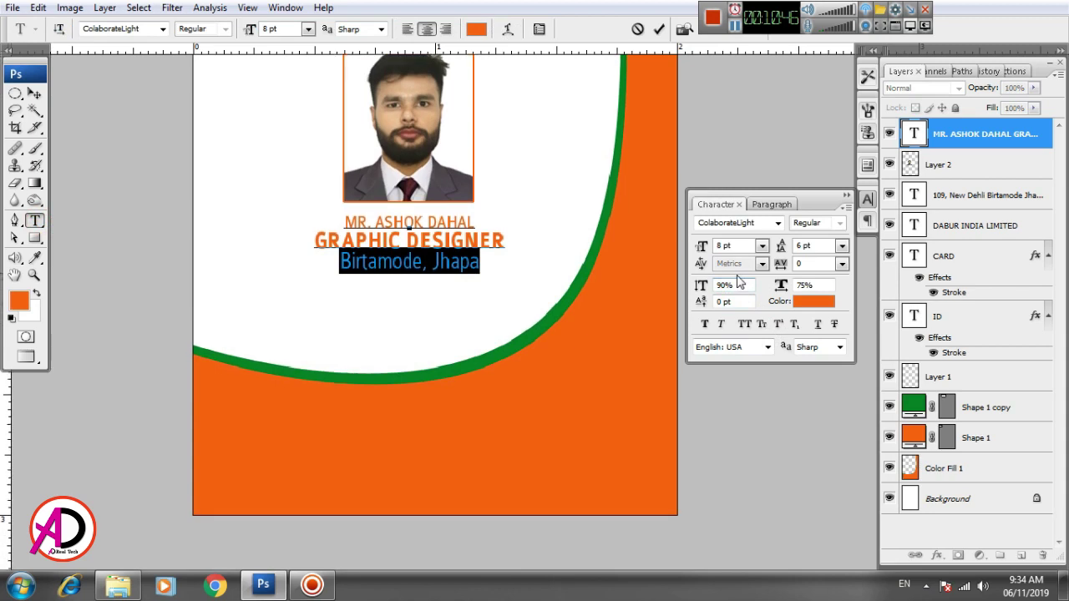
{"action": "left_click", "coordinate": [742, 284]}
{"action": "scroll", "coordinate": [742, 284], "scroll_direction": "down", "scroll_amount": 9}
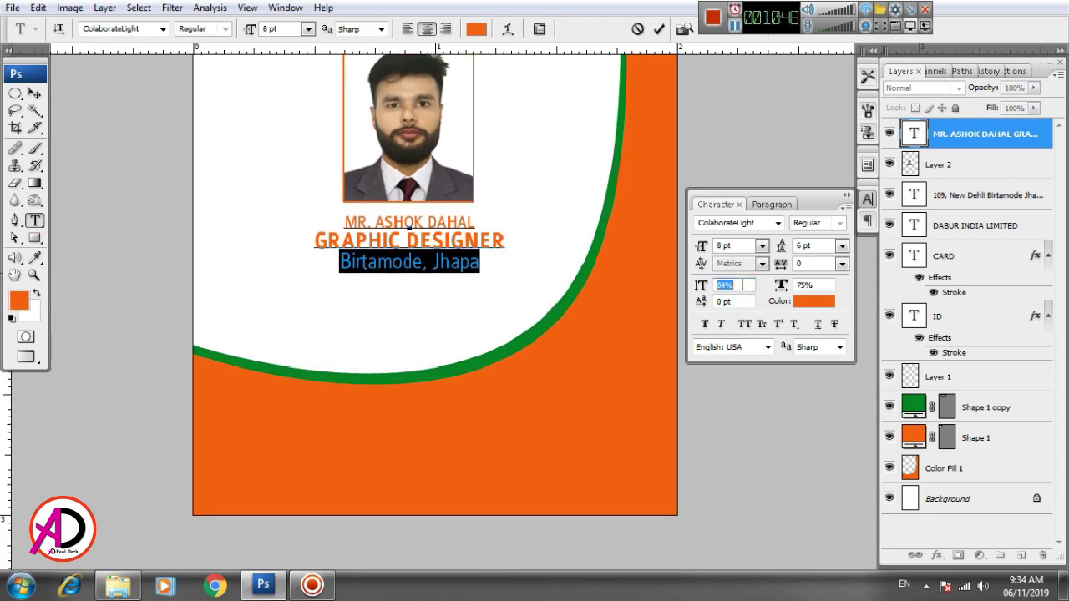
{"action": "scroll", "coordinate": [742, 284], "scroll_direction": "down", "scroll_amount": 3}
{"action": "scroll", "coordinate": [741, 284], "scroll_direction": "down", "scroll_amount": 2}
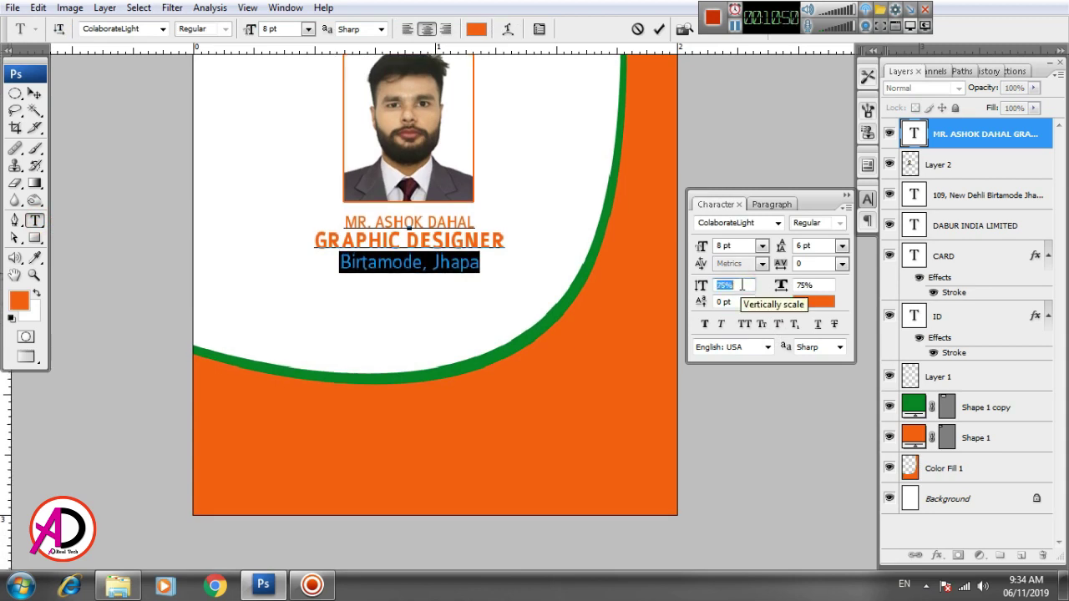
{"action": "left_click", "coordinate": [34, 94]}
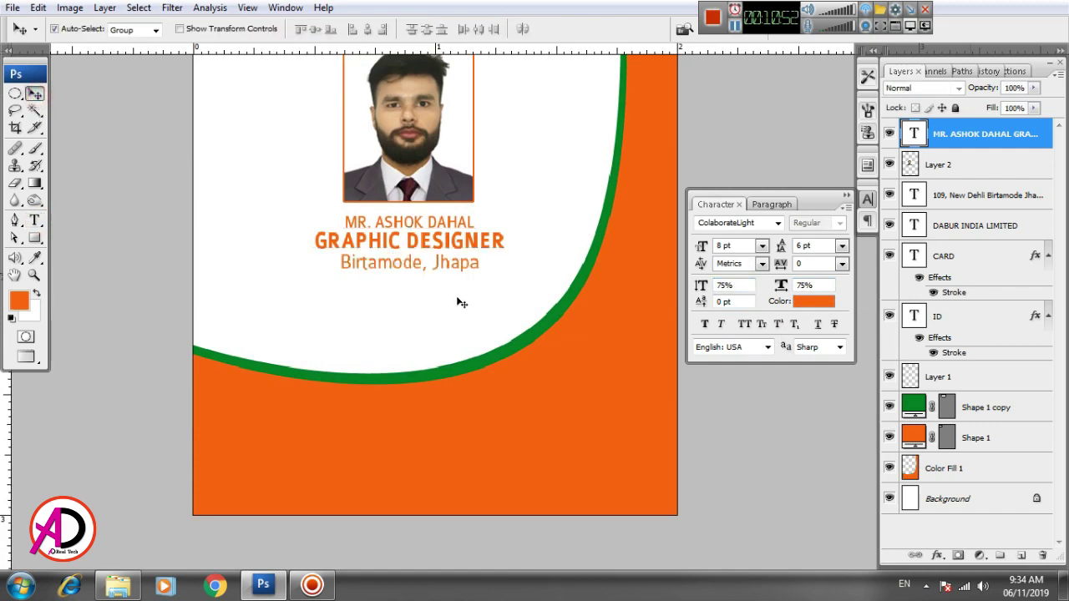
- Enlarge the whole name text block to about 108%
{"action": "scroll", "coordinate": [470, 334], "scroll_direction": "down", "scroll_amount": 3}
{"action": "scroll", "coordinate": [510, 393], "scroll_direction": "up", "scroll_amount": 2}
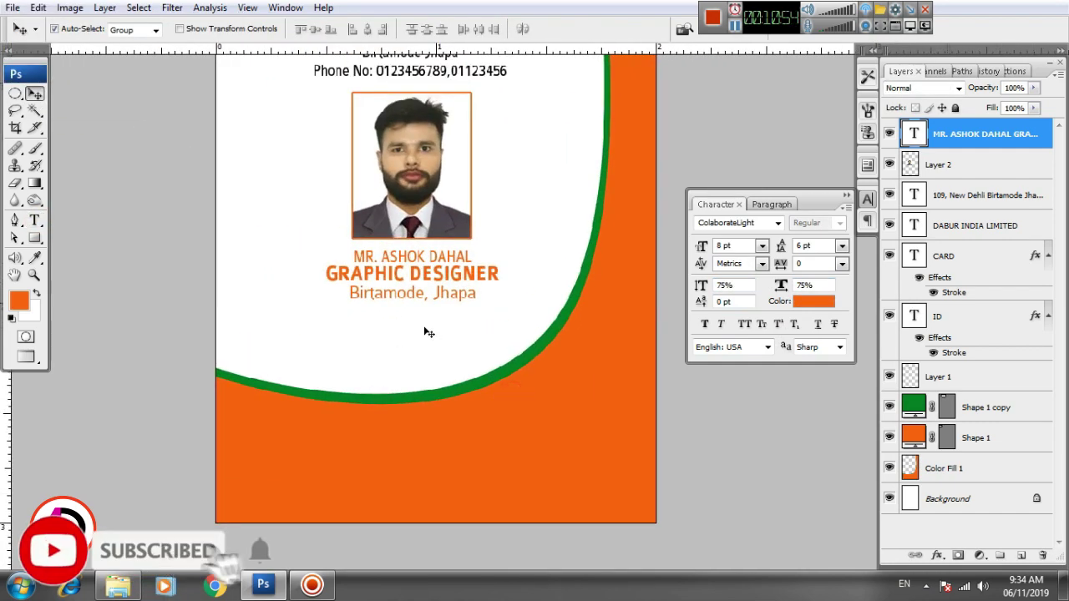
{"action": "key", "text": "ctrl+t"}
{"action": "left_click_drag", "start_coordinate": [500, 301], "coordinate": [511, 311]}
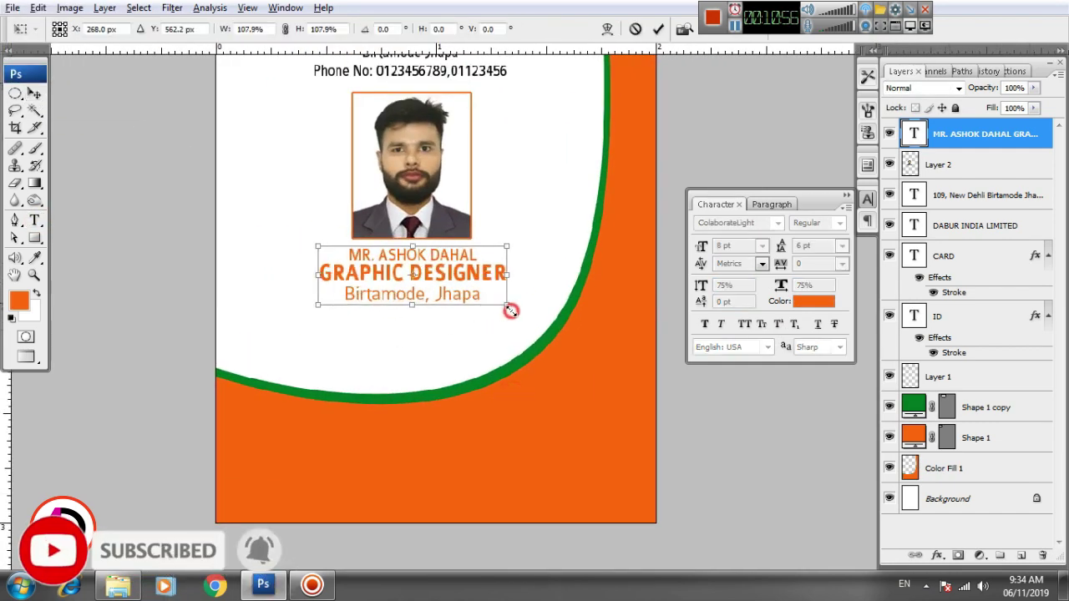
{"action": "key", "text": "Return"}
- Make the employee name line Faux Bold
{"action": "scroll", "coordinate": [471, 343], "scroll_direction": "down", "scroll_amount": 2}
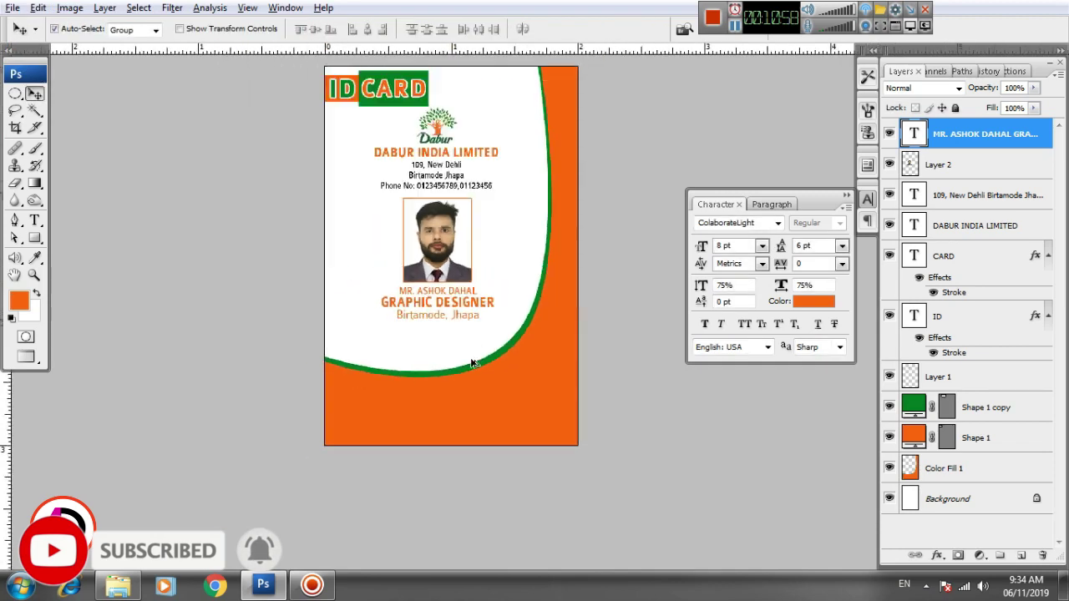
{"action": "scroll", "coordinate": [471, 363], "scroll_direction": "up", "scroll_amount": 1}
{"action": "scroll", "coordinate": [515, 396], "scroll_direction": "up", "scroll_amount": 1}
{"action": "left_click", "coordinate": [34, 220]}
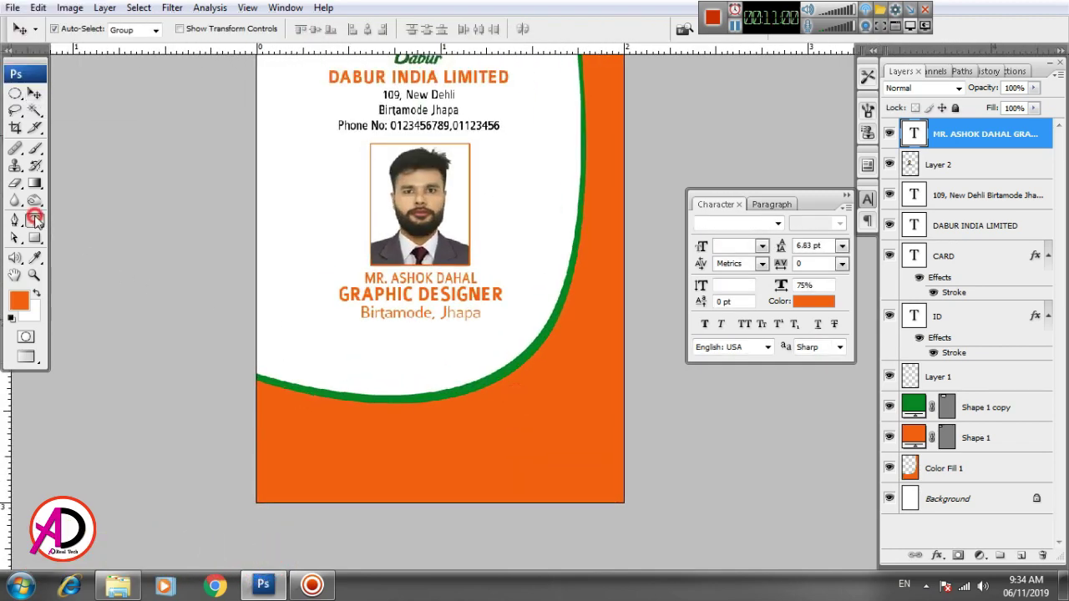
{"action": "left_click", "coordinate": [398, 278]}
{"action": "left_click_drag", "start_coordinate": [364, 278], "coordinate": [477, 278]}
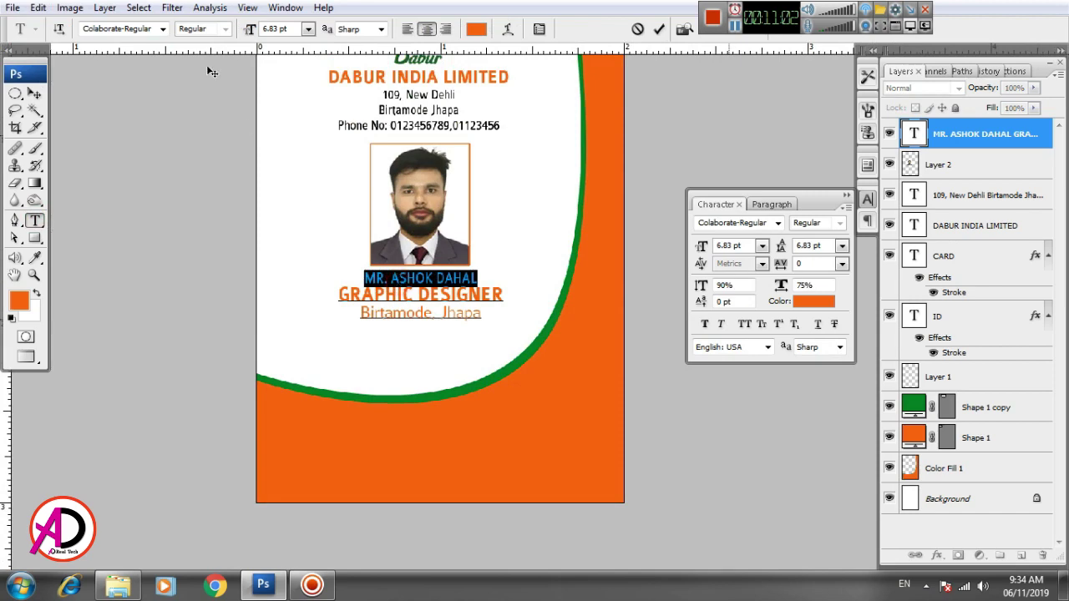
{"action": "left_click", "coordinate": [704, 323]}
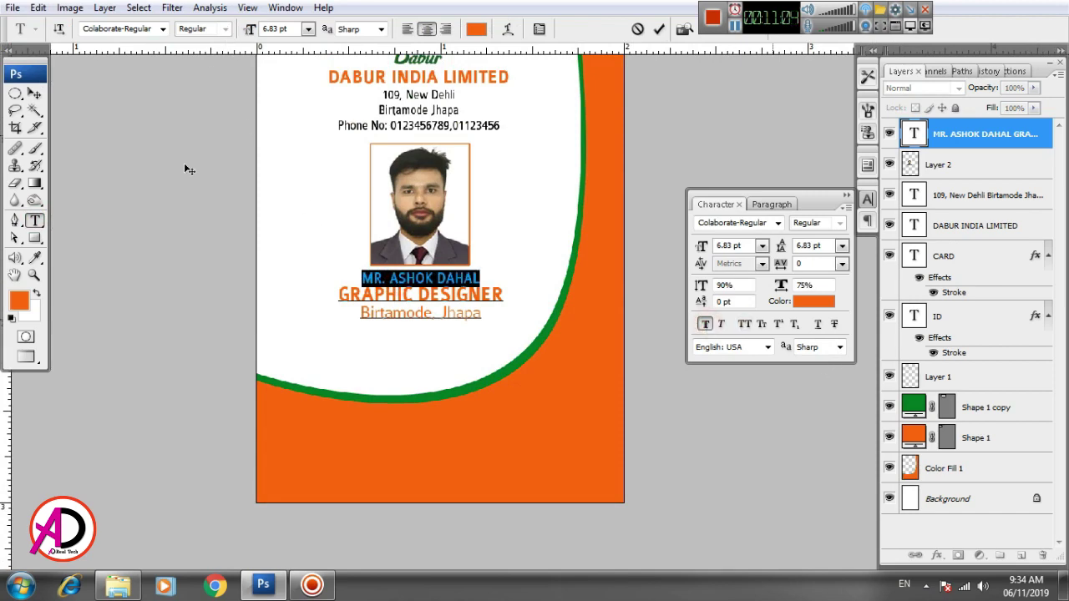
{"action": "left_click", "coordinate": [35, 94]}
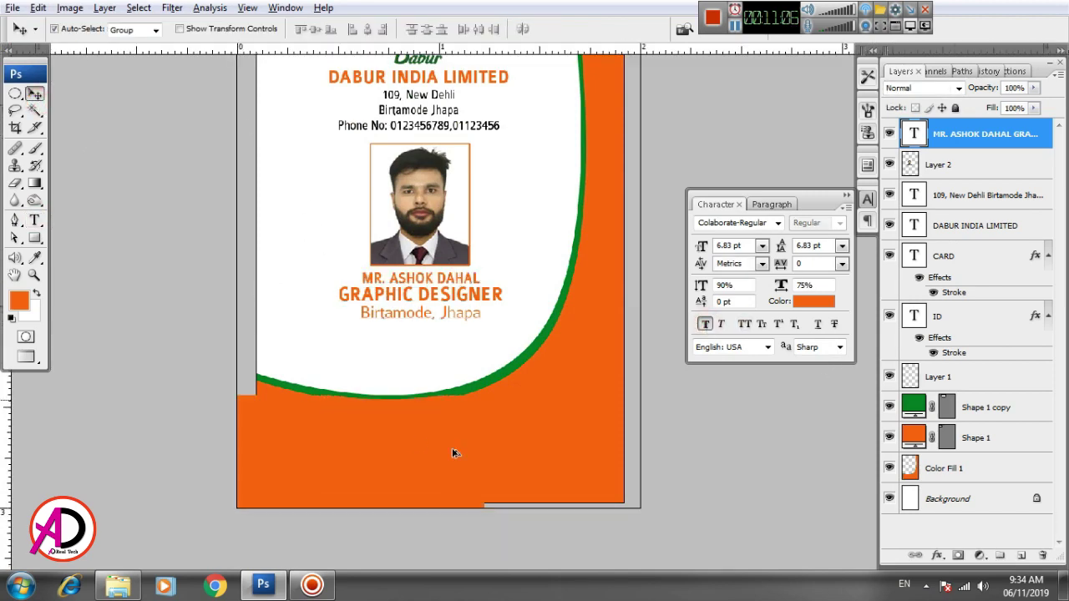
- Change the employee name line's colour to black
{"action": "key", "text": "ctrl+plus"}
{"action": "key", "text": "ctrl+plus"}
{"action": "scroll", "coordinate": [497, 375], "scroll_direction": "up", "scroll_amount": 3}
{"action": "left_click", "coordinate": [46, 220]}
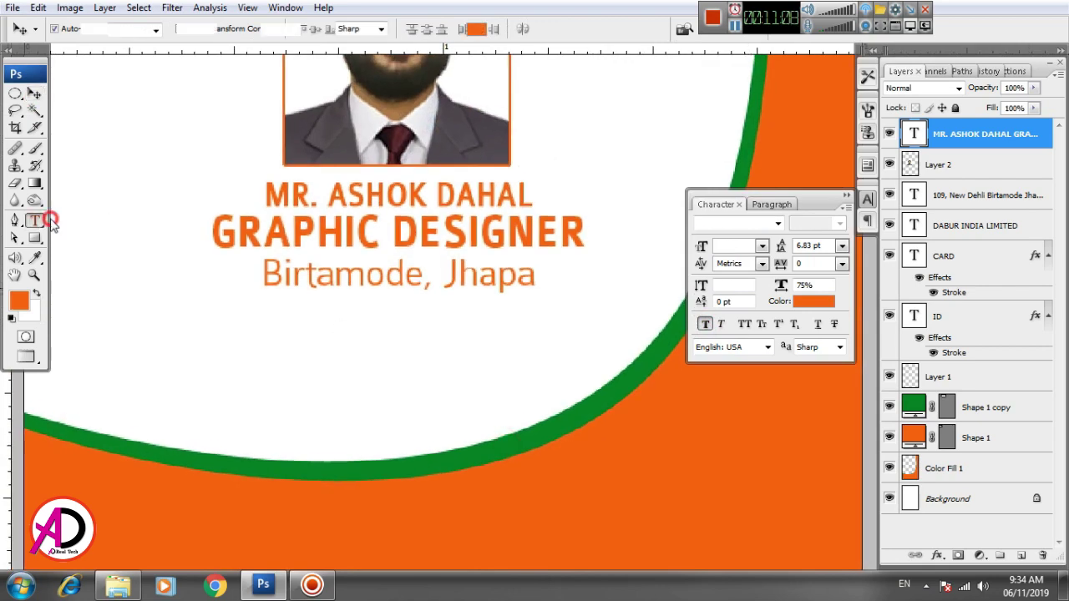
{"action": "triple_click", "coordinate": [334, 196]}
{"action": "left_click", "coordinate": [814, 300]}
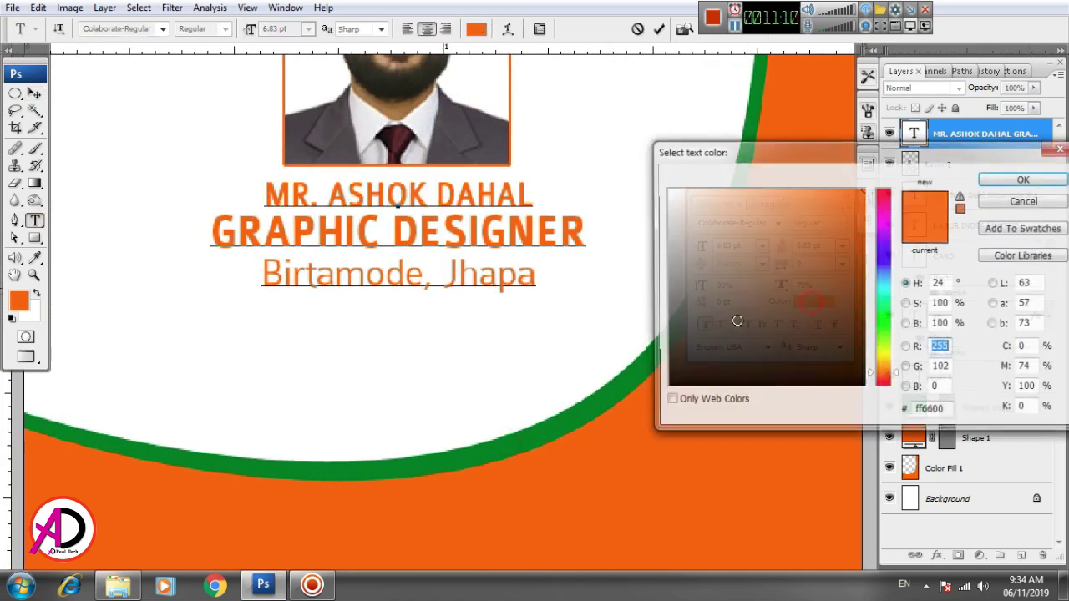
{"action": "left_click_drag", "start_coordinate": [737, 321], "coordinate": [651, 403]}
{"action": "left_click", "coordinate": [1023, 180]}
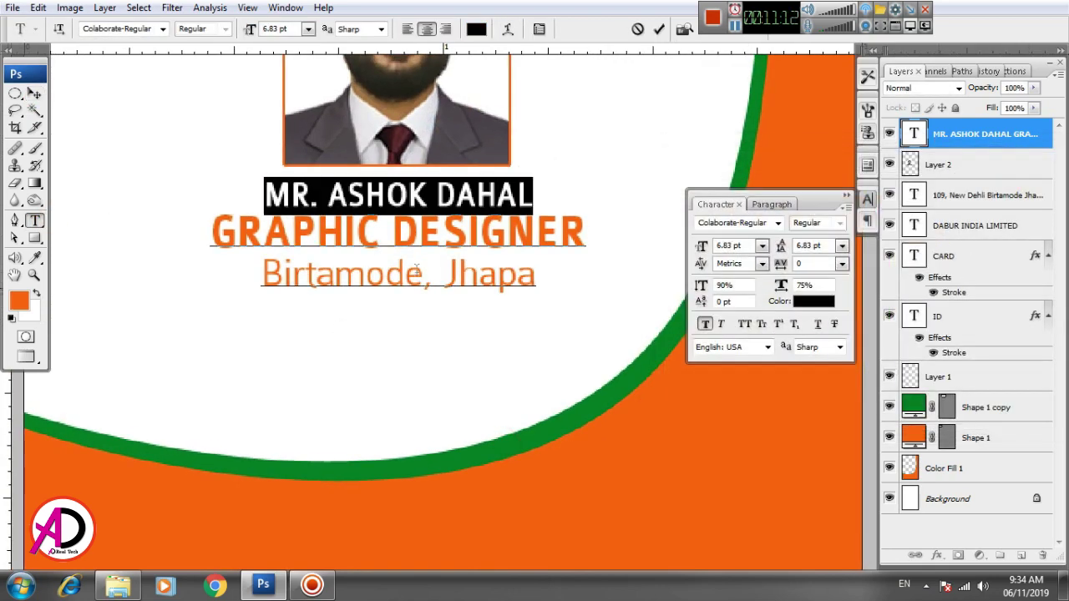
- Turn the Birtamode, Jhapa line black and commit the text changes
{"action": "triple_click", "coordinate": [401, 276]}
{"action": "left_click", "coordinate": [814, 301]}
{"action": "left_click_drag", "start_coordinate": [734, 334], "coordinate": [651, 399]}
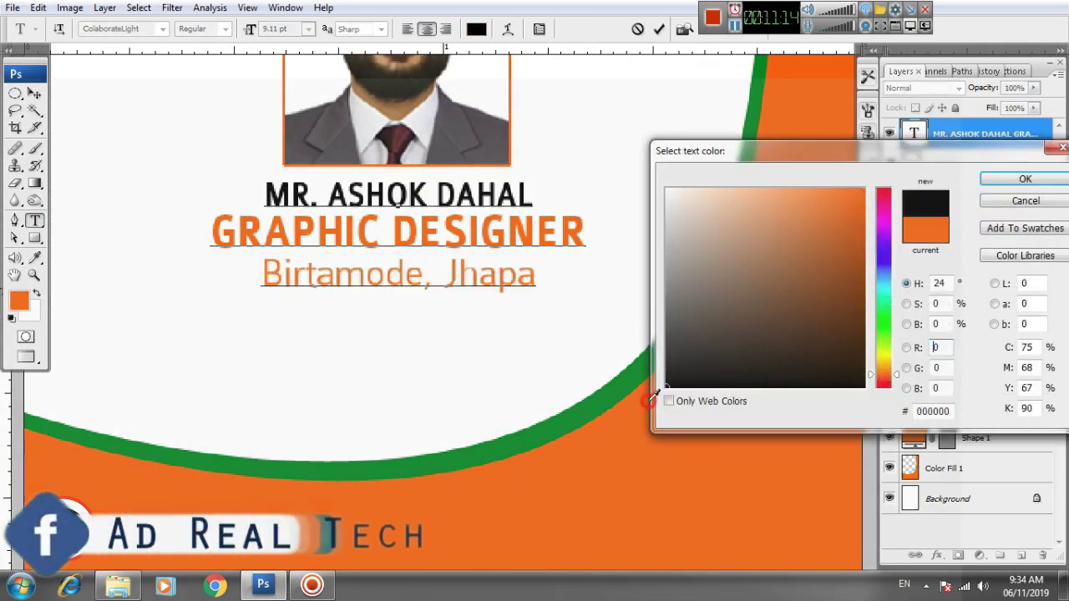
{"action": "left_click", "coordinate": [1014, 179]}
{"action": "left_click", "coordinate": [32, 93]}
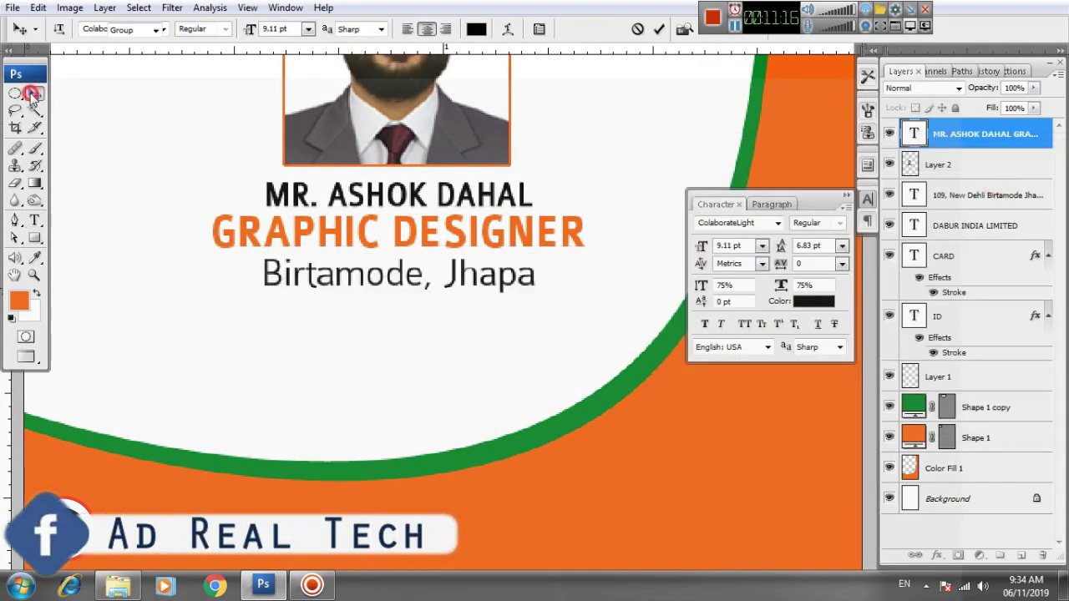
{"action": "scroll", "coordinate": [434, 385], "scroll_direction": "down", "scroll_amount": 3}
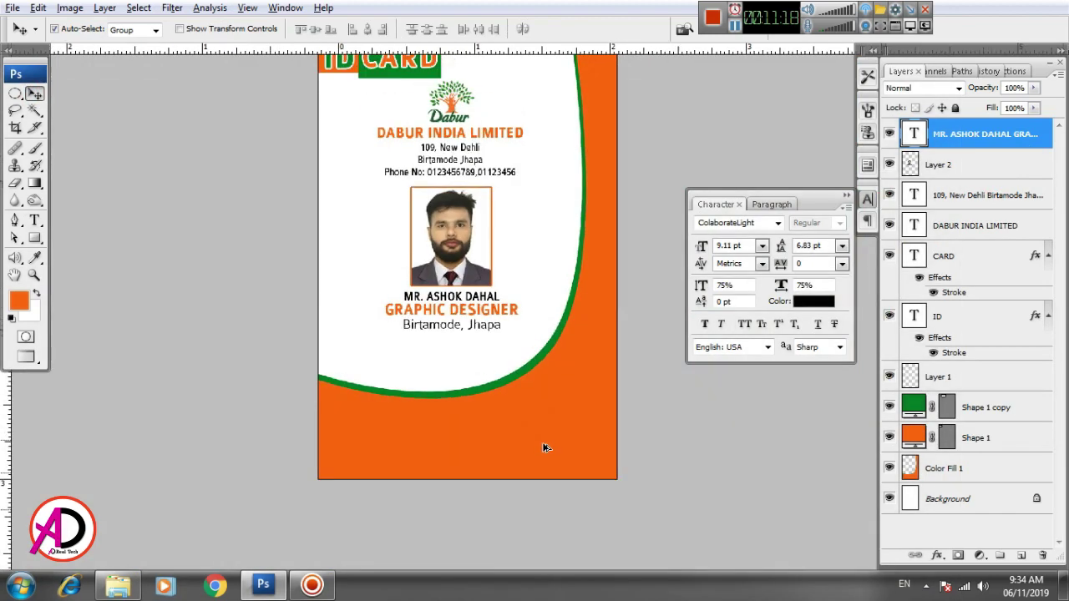
{"action": "scroll", "coordinate": [543, 447], "scroll_direction": "up", "scroll_amount": 1}
{"action": "scroll", "coordinate": [541, 384], "scroll_direction": "up", "scroll_amount": 1}
{"action": "scroll", "coordinate": [540, 382], "scroll_direction": "up", "scroll_amount": 1}
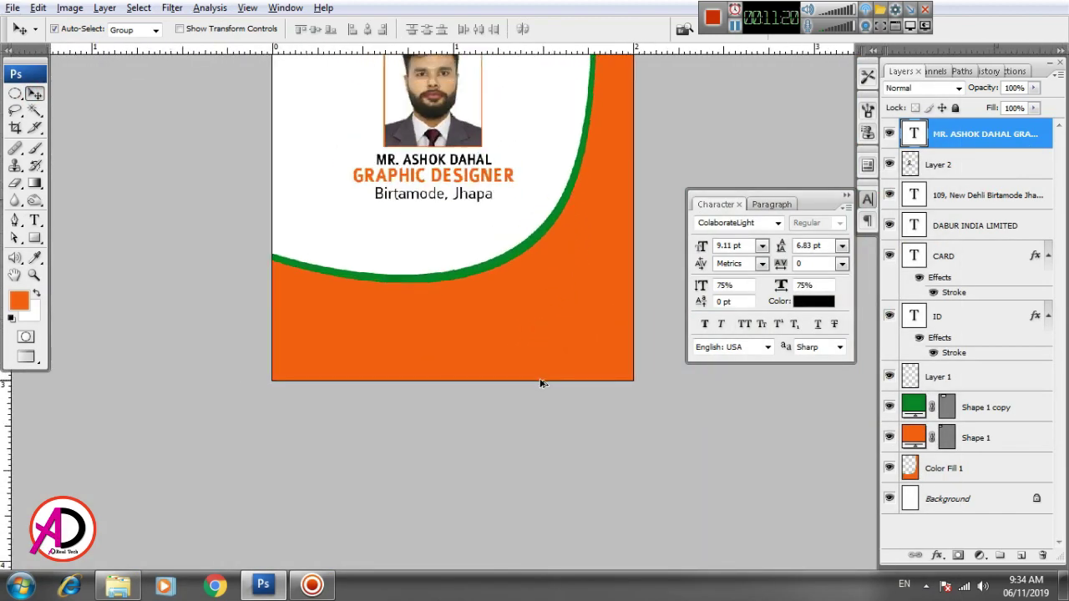
{"action": "scroll", "coordinate": [540, 382], "scroll_direction": "up", "scroll_amount": 1}
{"action": "scroll", "coordinate": [553, 325], "scroll_direction": "down", "scroll_amount": 1}
{"action": "scroll", "coordinate": [489, 301], "scroll_direction": "down", "scroll_amount": 1}
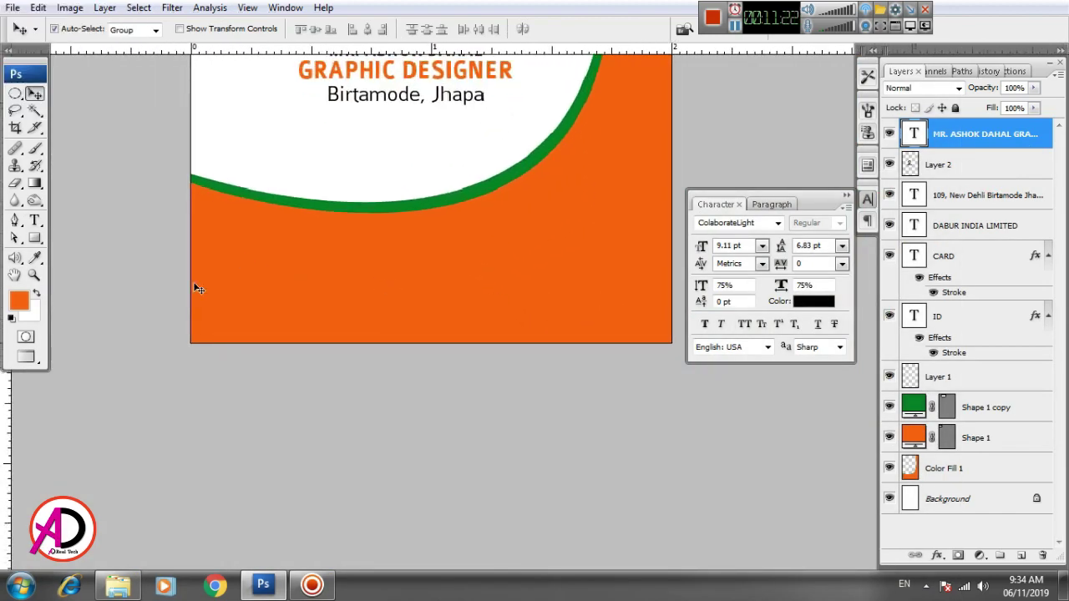
- Draw a left-aligned paragraph text box with white text in the bottom orange area
{"action": "left_click", "coordinate": [34, 220]}
{"action": "scroll", "coordinate": [317, 407], "scroll_direction": "up", "scroll_amount": 1}
{"action": "scroll", "coordinate": [395, 404], "scroll_direction": "up", "scroll_amount": 1}
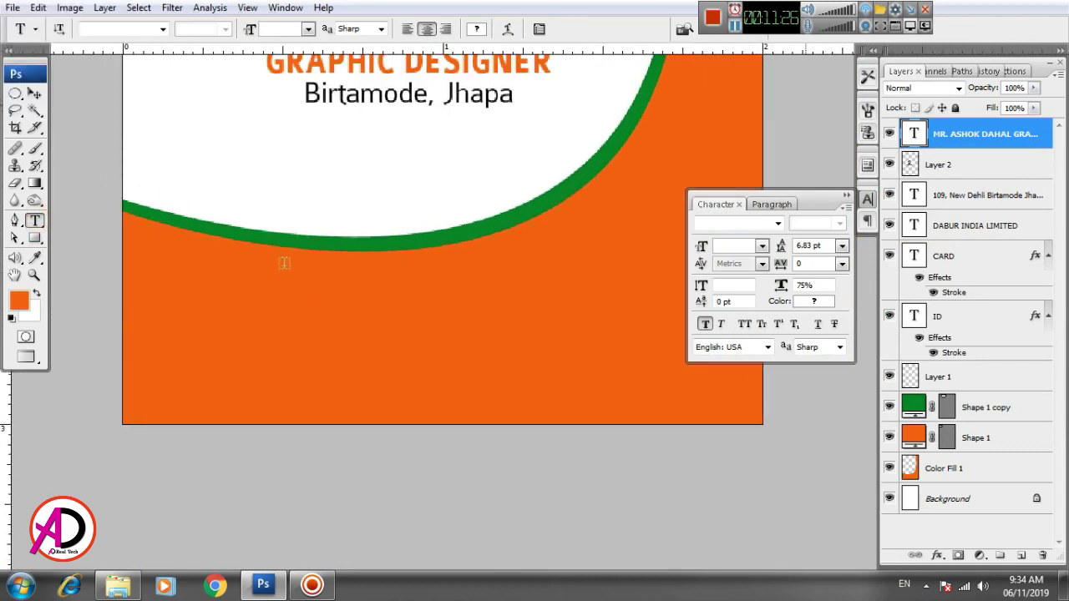
{"action": "left_click_drag", "start_coordinate": [240, 259], "coordinate": [614, 418]}
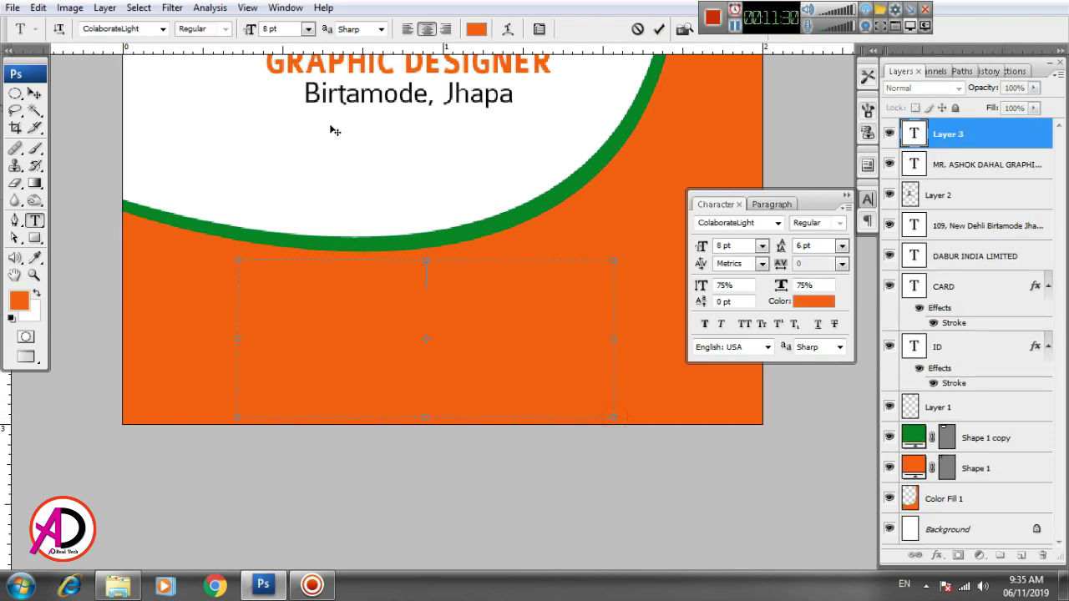
{"action": "left_click", "coordinate": [406, 30]}
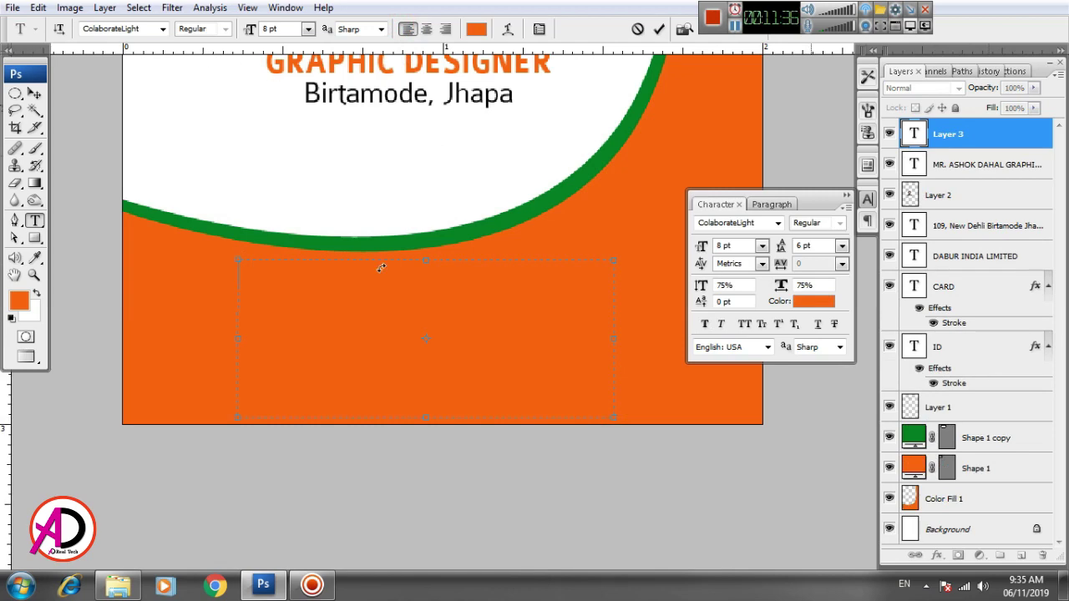
{"action": "left_click", "coordinate": [807, 302]}
{"action": "left_click_drag", "start_coordinate": [705, 306], "coordinate": [661, 174]}
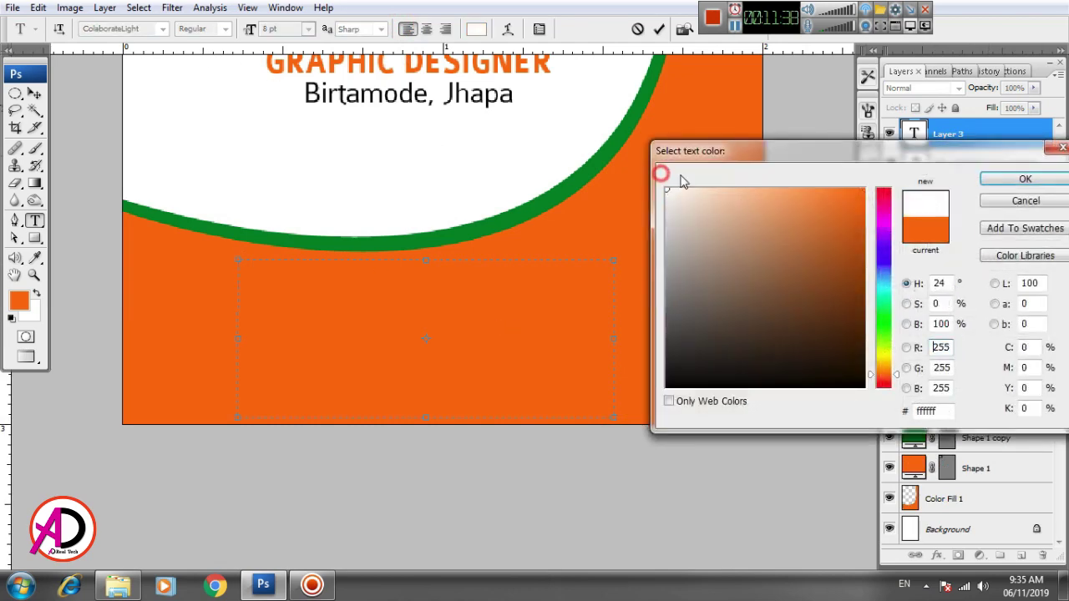
{"action": "left_click", "coordinate": [1025, 179]}
{"action": "type", "text": "e"}
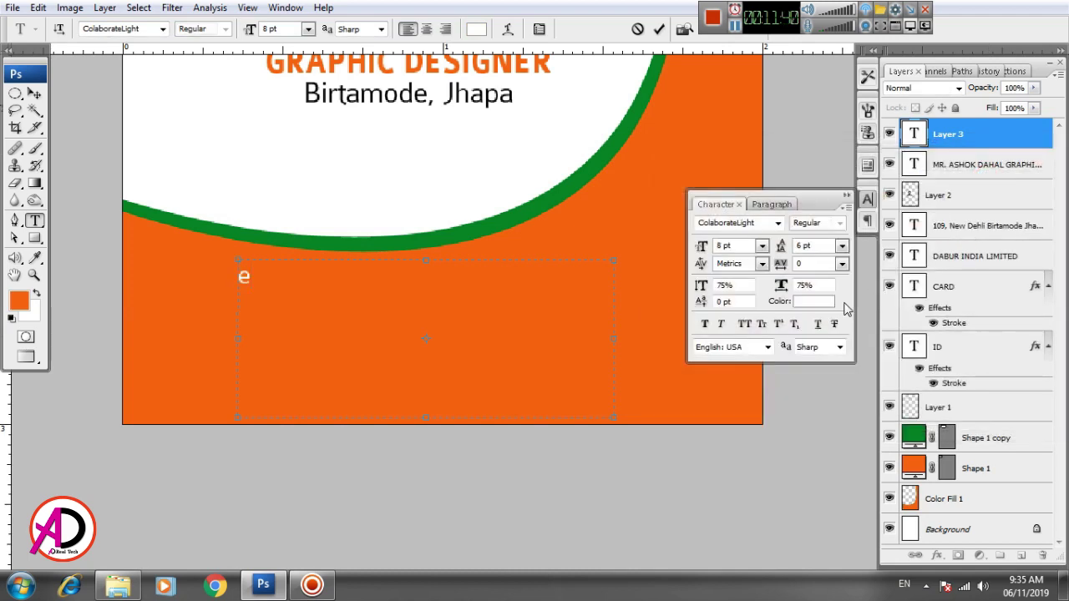
- Type the label 'Emp Code' into the new text box, correcting typos
{"action": "key", "text": "BackSpace"}
{"action": "type", "text": "EM"}
{"action": "key", "text": "BackSpace"}
{"action": "type", "text": "m"}
{"action": "type", "text": "p Code      :      00"}
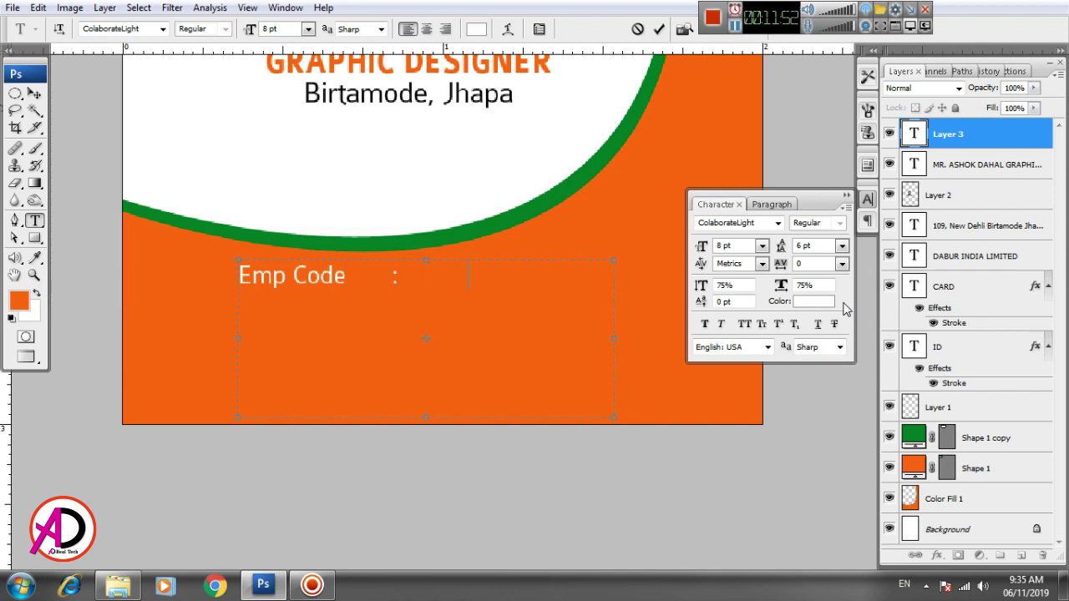
- Enter the Emp Code value 002 and add a Date of Birth line below it
{"action": "type", "text": "002"}
{"action": "key", "text": "ctrl+Return"}
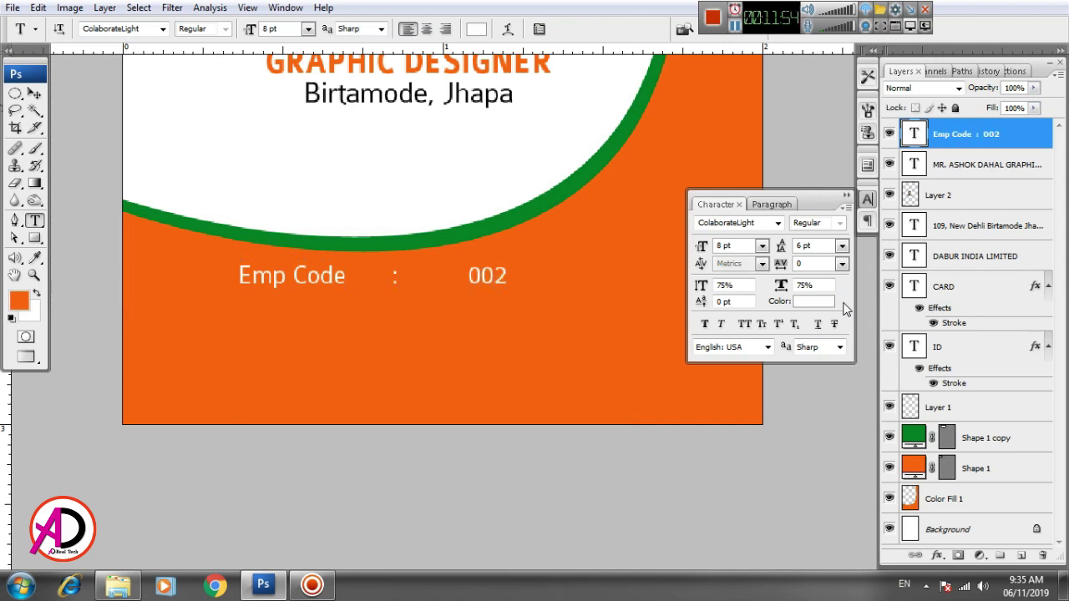
{"action": "left_click", "coordinate": [505, 279]}
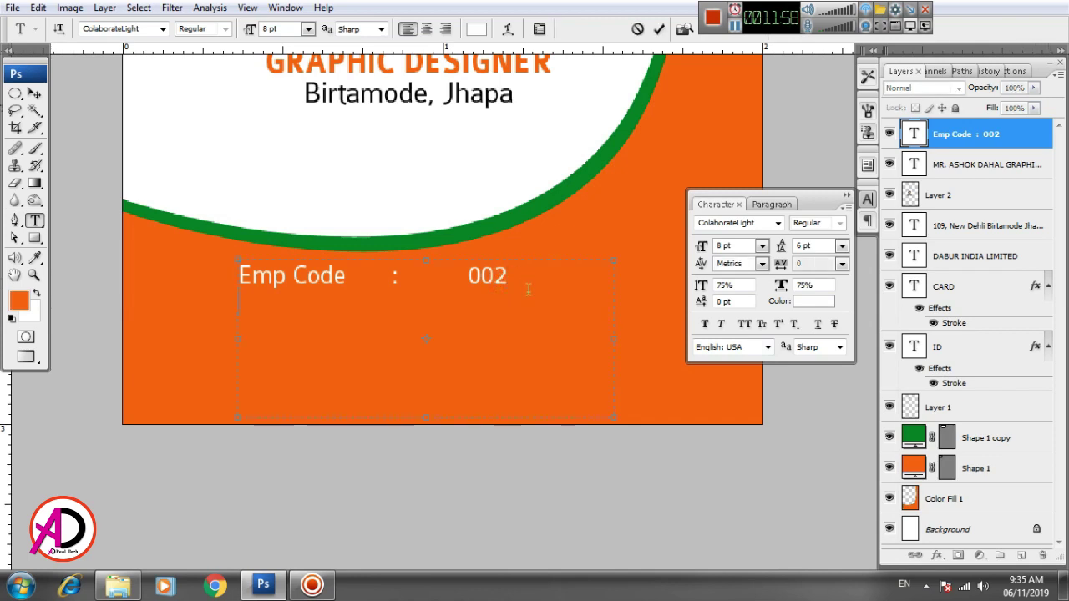
{"action": "key", "text": "Return"}
{"action": "type", "text": "Da"}
{"action": "type", "text": "te of Bir"}
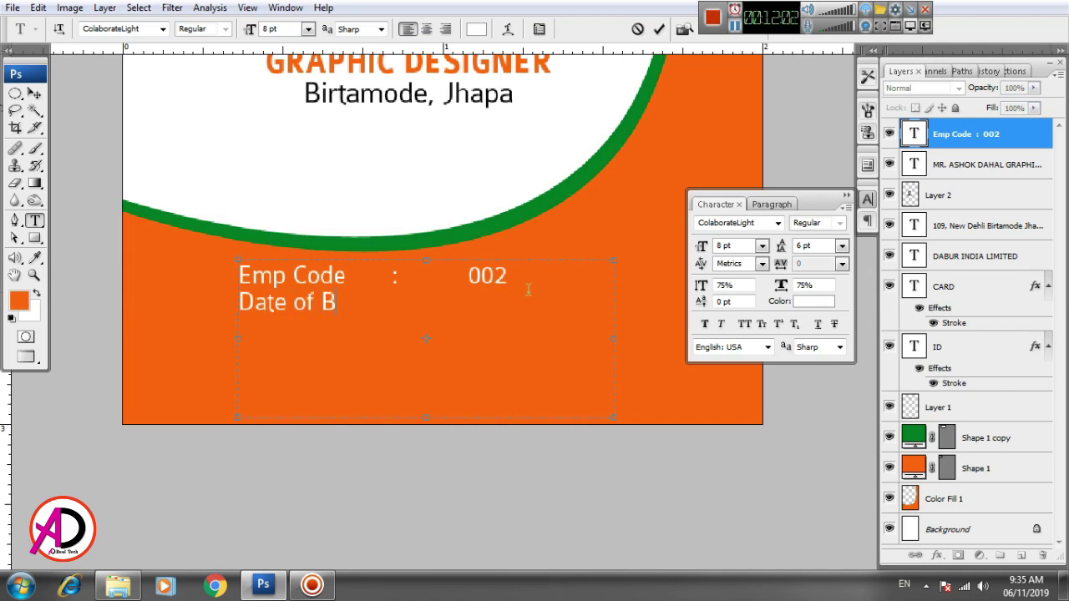
{"action": "type", "text": "th :"}
{"action": "left_click", "coordinate": [388, 276]}
{"action": "key", "text": "Tab"}
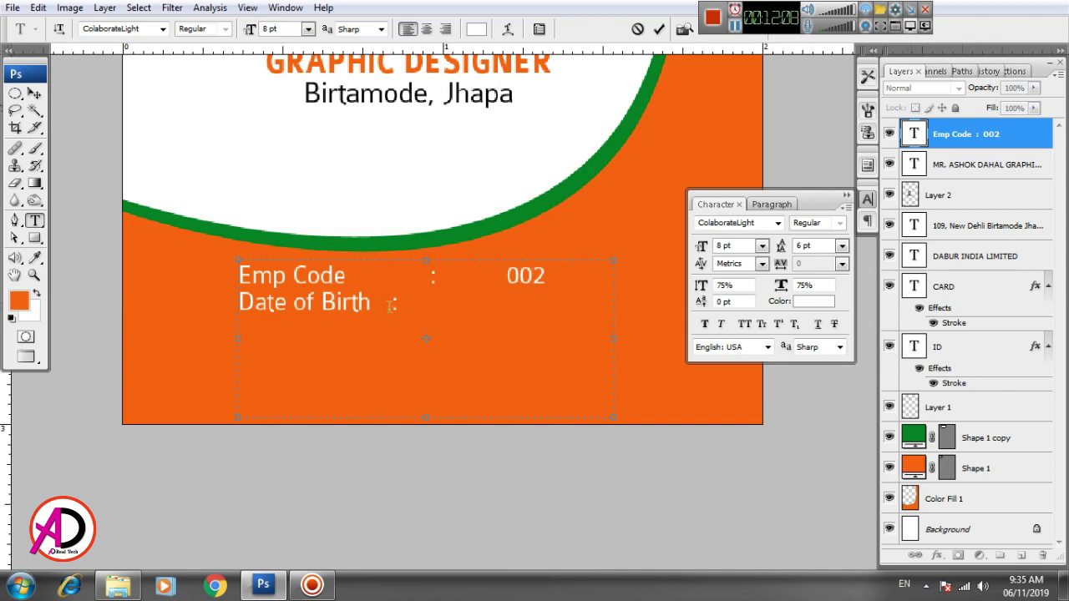
{"action": "left_click", "coordinate": [387, 305]}
{"action": "key", "text": "Tab"}
{"action": "left_click", "coordinate": [456, 307]}
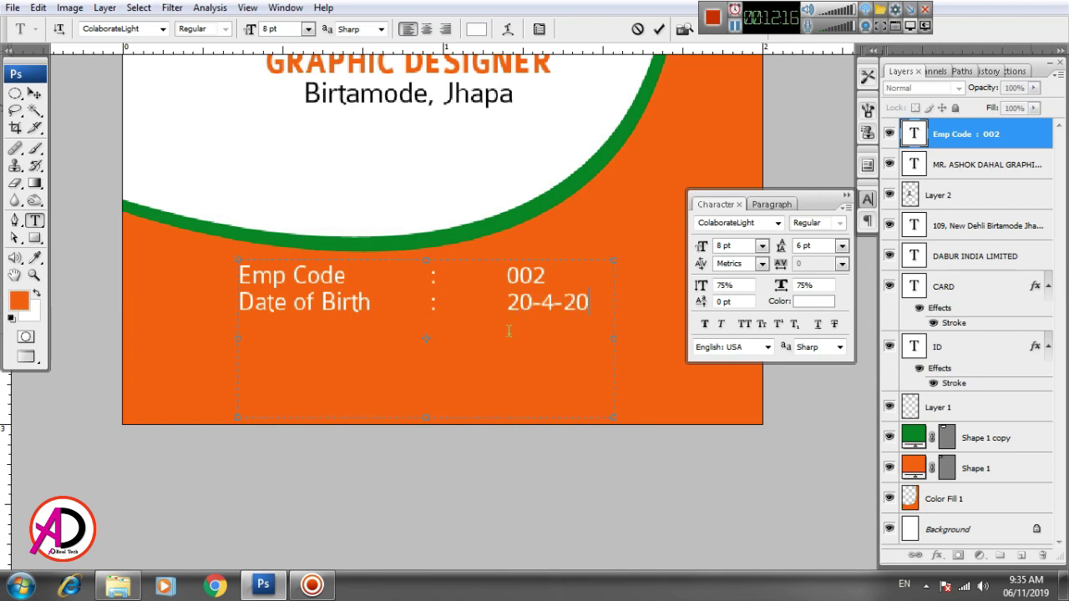
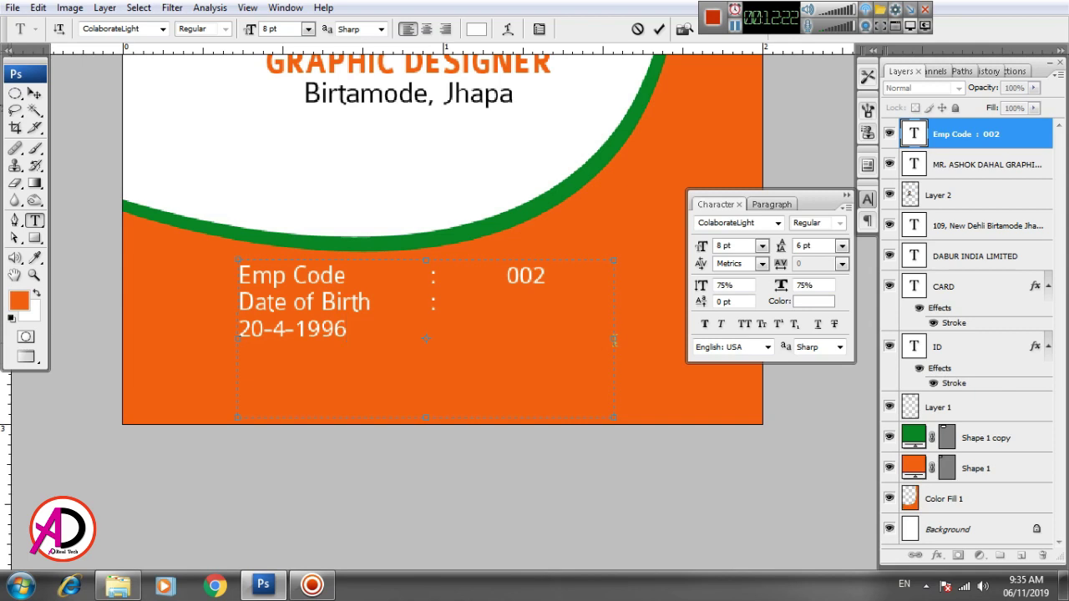
{"action": "left_click_drag", "start_coordinate": [614, 340], "coordinate": [635, 340]}
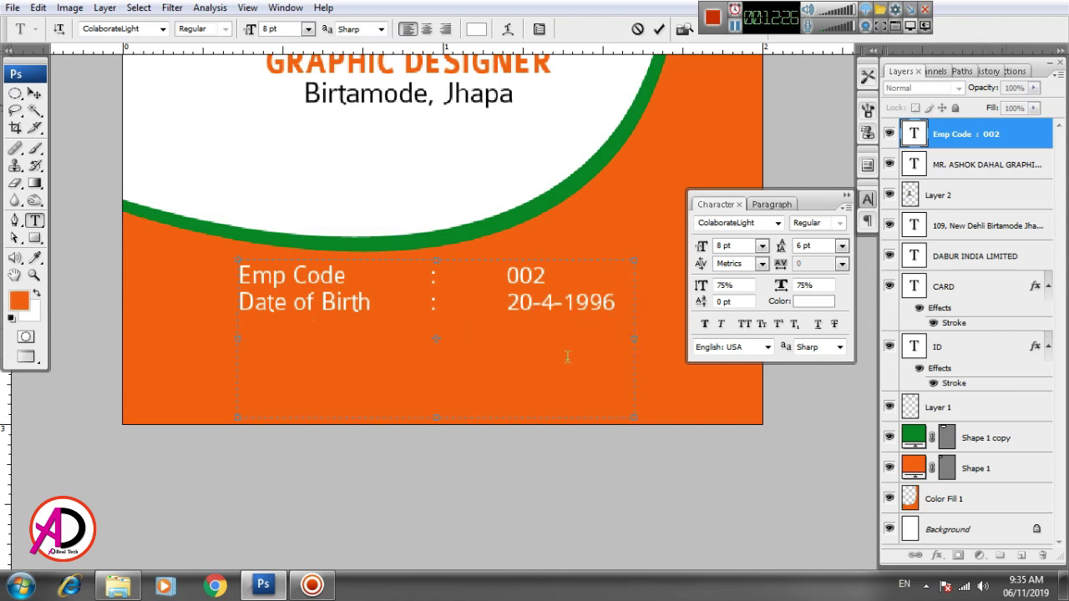
- Add the Blood Group A+ line, trim spacing so values align, and begin 'Date of Exprie : 20'
{"action": "type", "text": "Bl"}
{"action": "type", "text": "ood"}
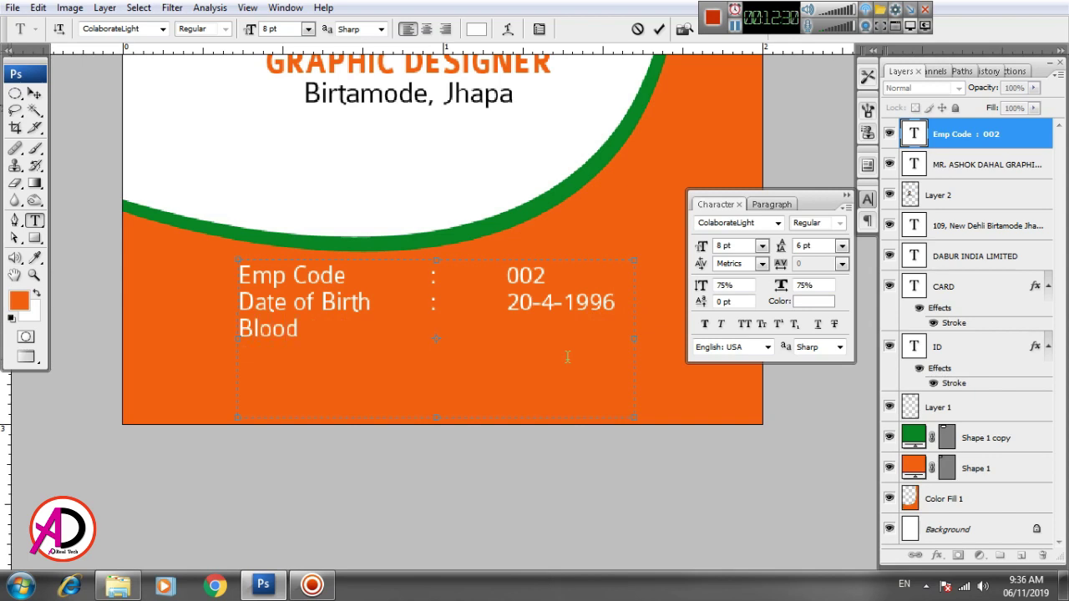
{"action": "type", "text": " Group :"}
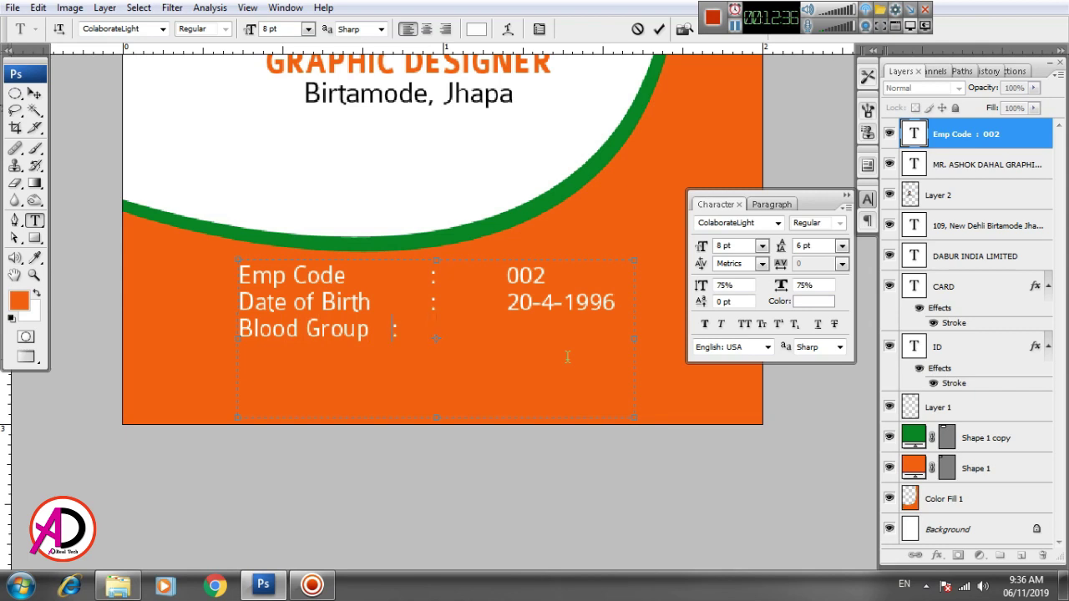
{"action": "key", "text": "BackSpace"}
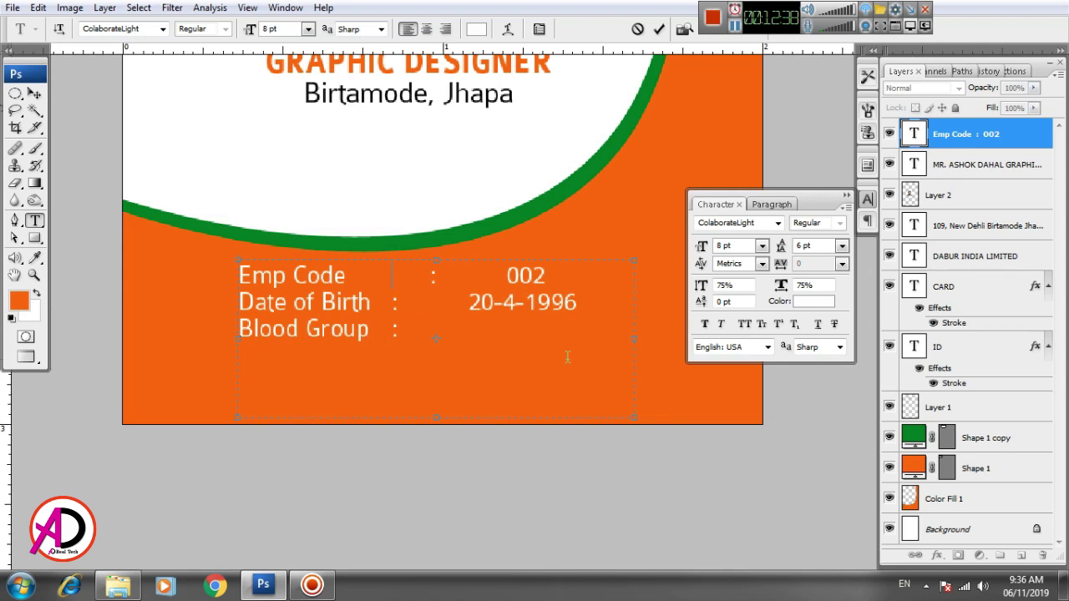
{"action": "key", "text": "BackSpace"}
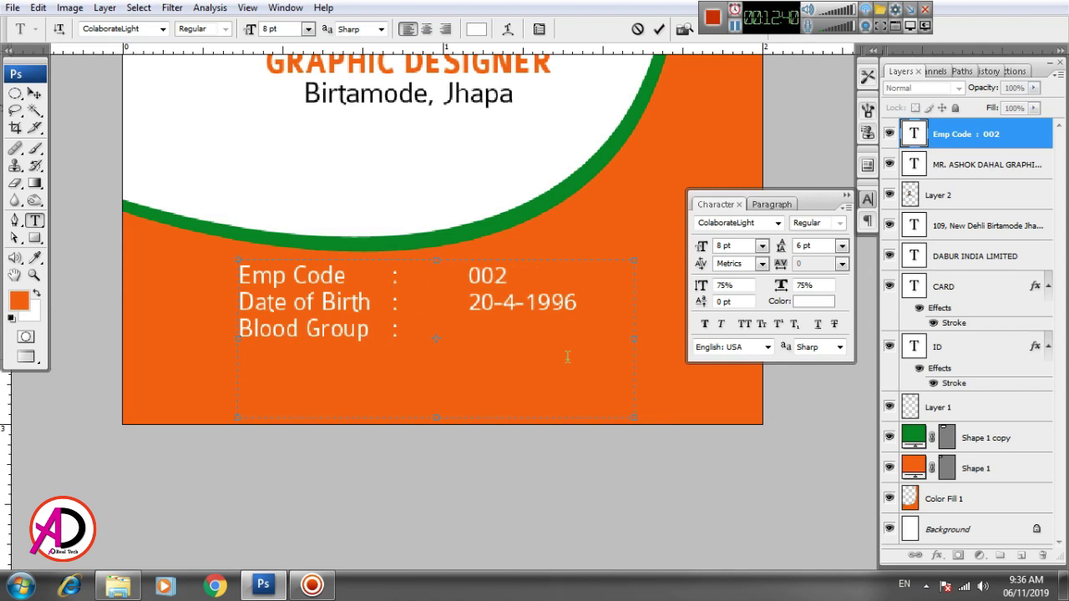
{"action": "key", "text": "BackSpace"}
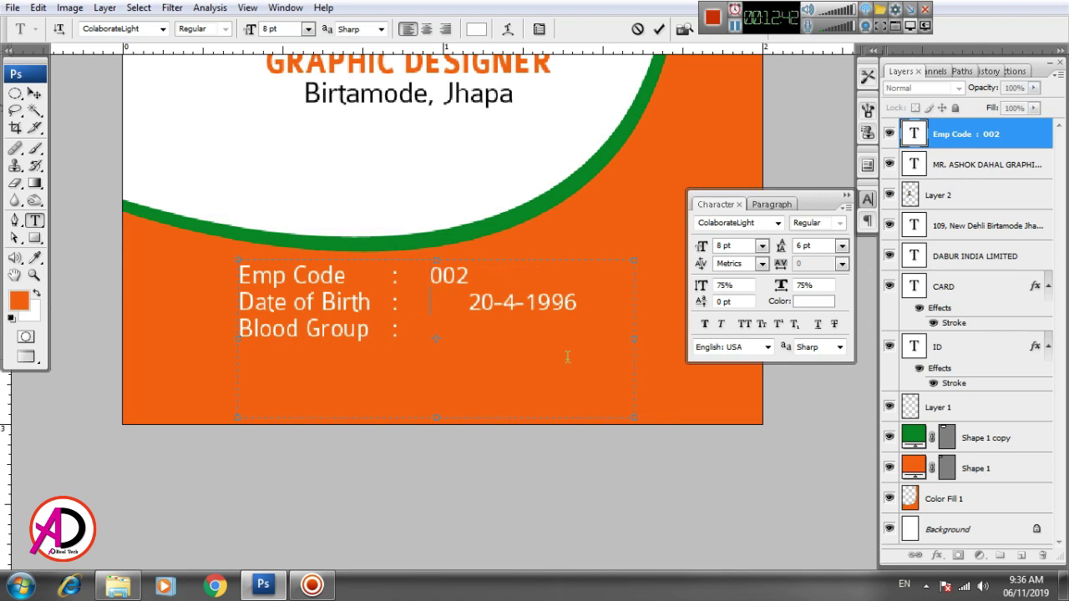
{"action": "key", "text": "BackSpace"}
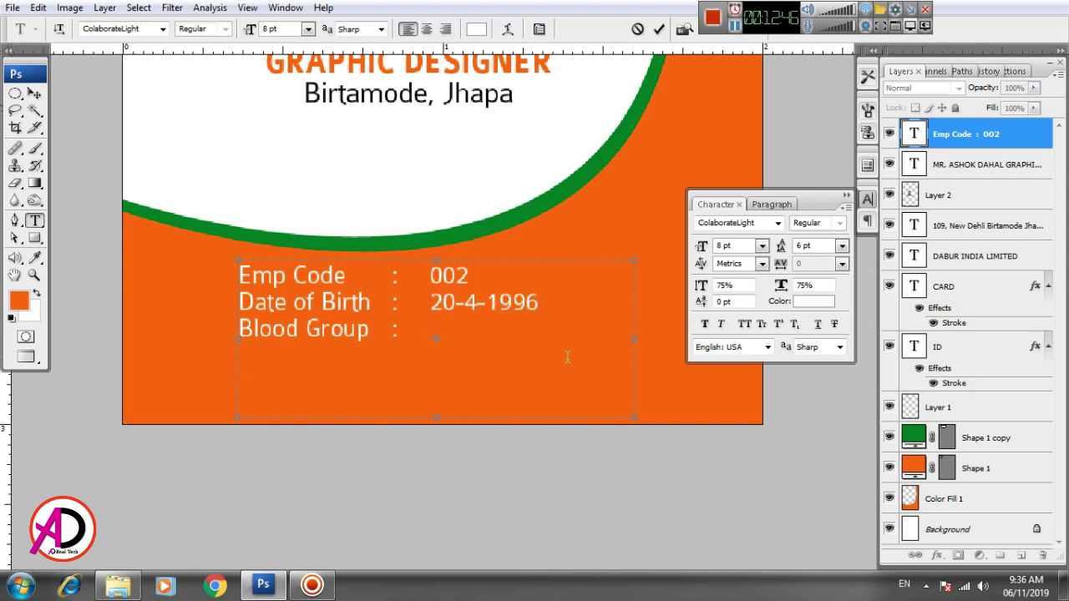
{"action": "type", "text": "A"}
{"action": "key", "text": "BackSpace"}
{"action": "type", "text": "Date"}
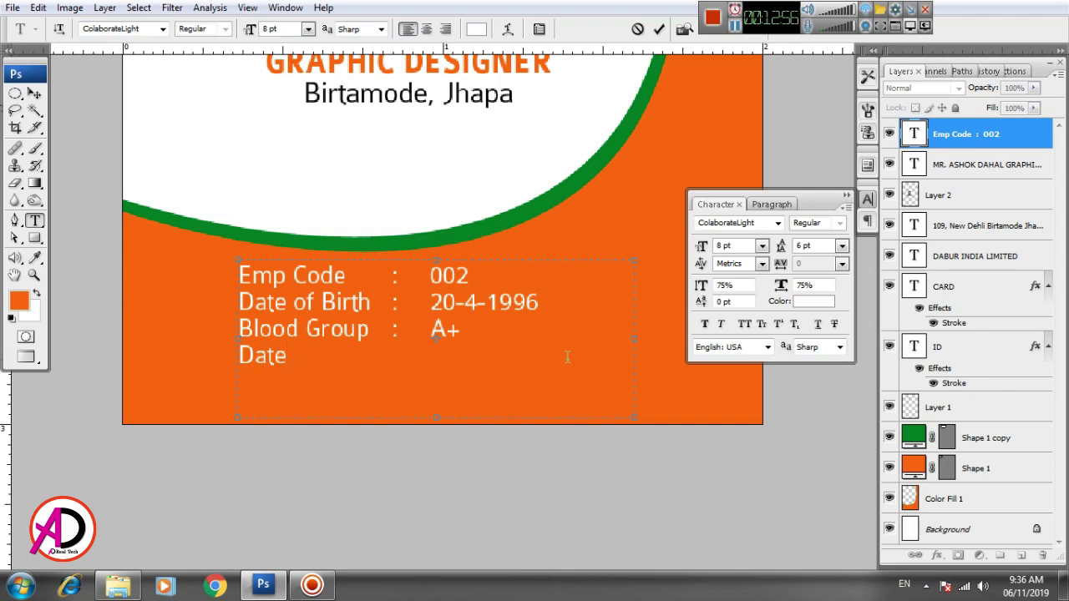
{"action": "type", "text": " of"}
{"action": "type", "text": " Exp"}
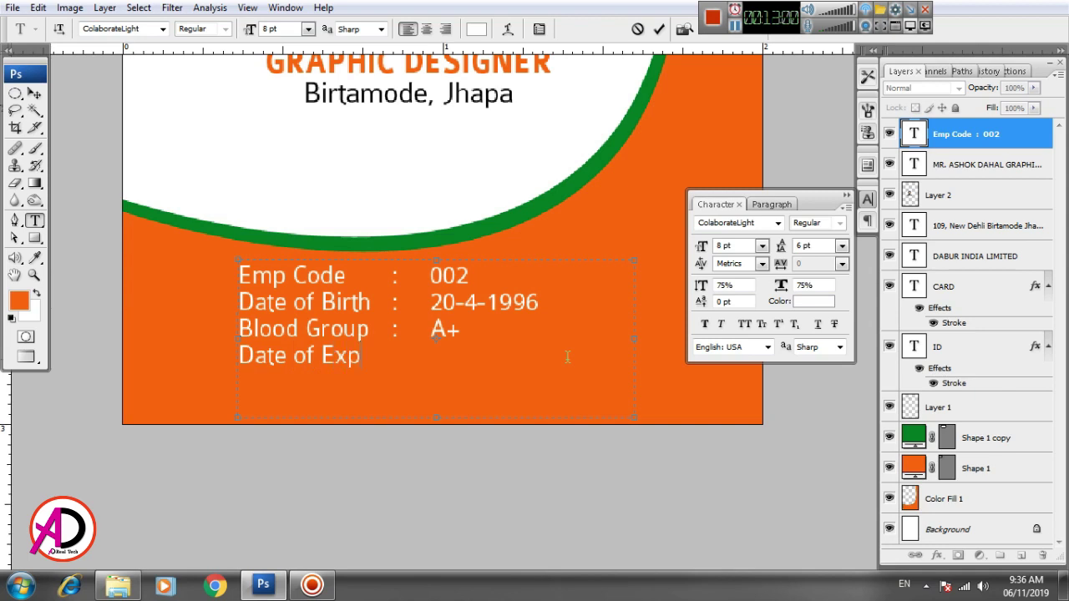
{"action": "type", "text": "rie : "}
{"action": "type", "text": "20-12-2020"}
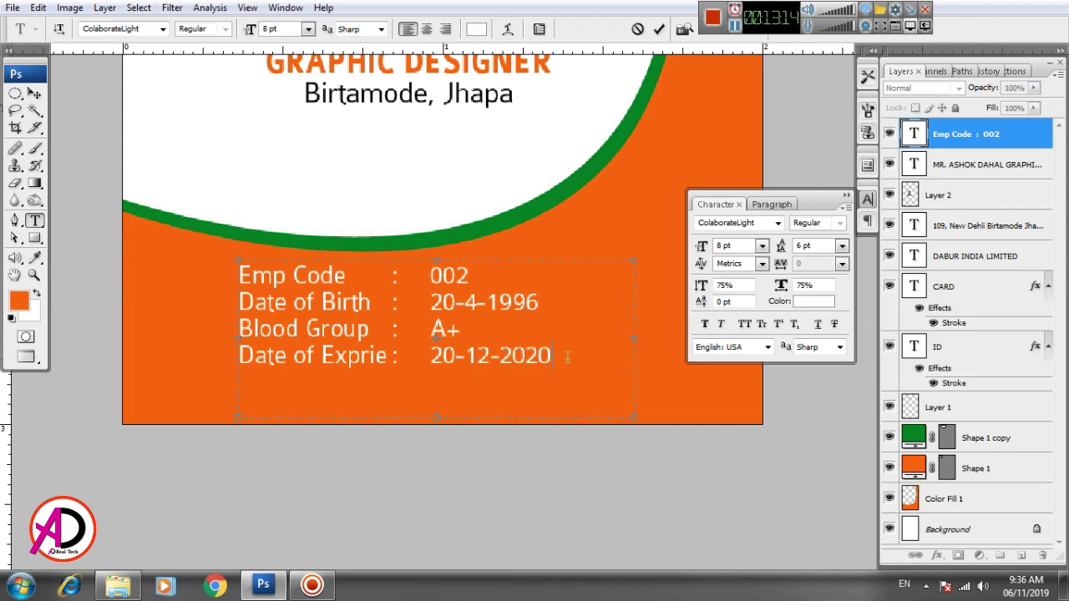
- Select all four detail lines and set their leading to 8 pt
{"action": "left_click_drag", "start_coordinate": [556, 362], "coordinate": [234, 255]}
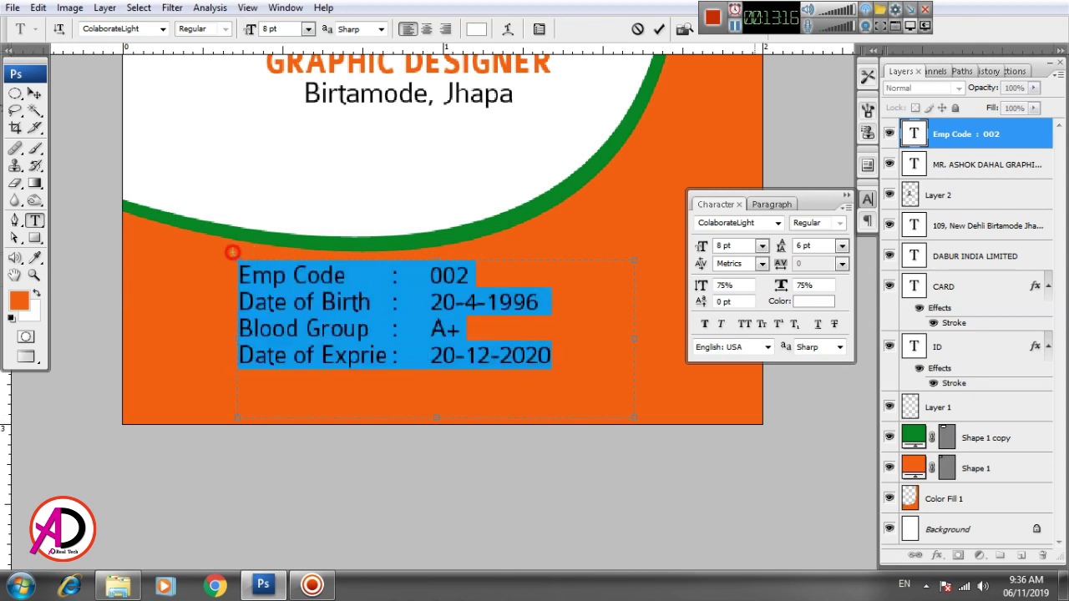
{"action": "left_click", "coordinate": [841, 246]}
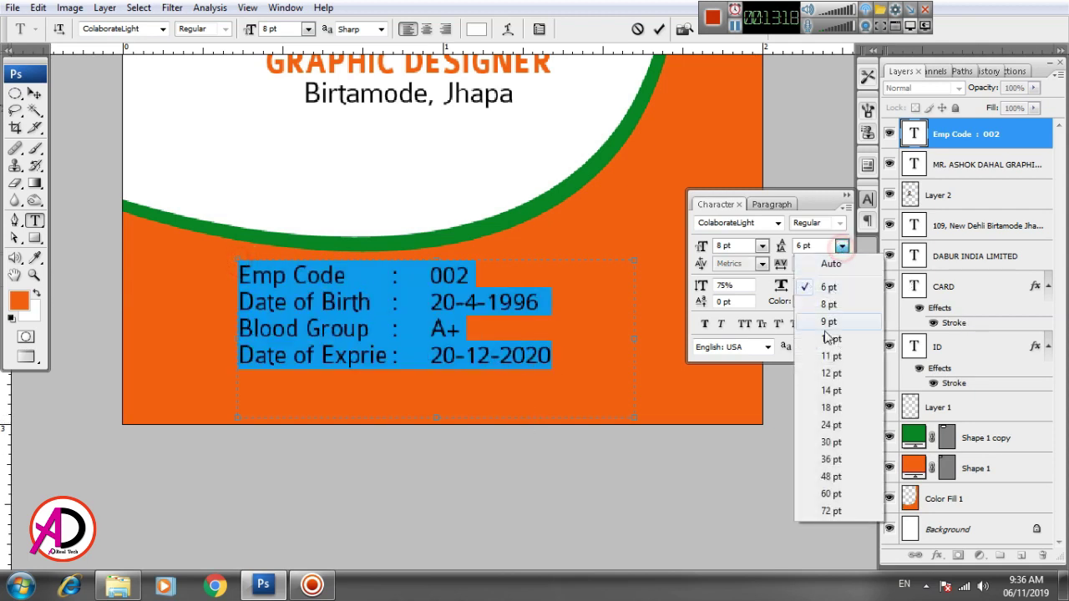
{"action": "left_click", "coordinate": [827, 384]}
{"action": "left_click", "coordinate": [842, 246]}
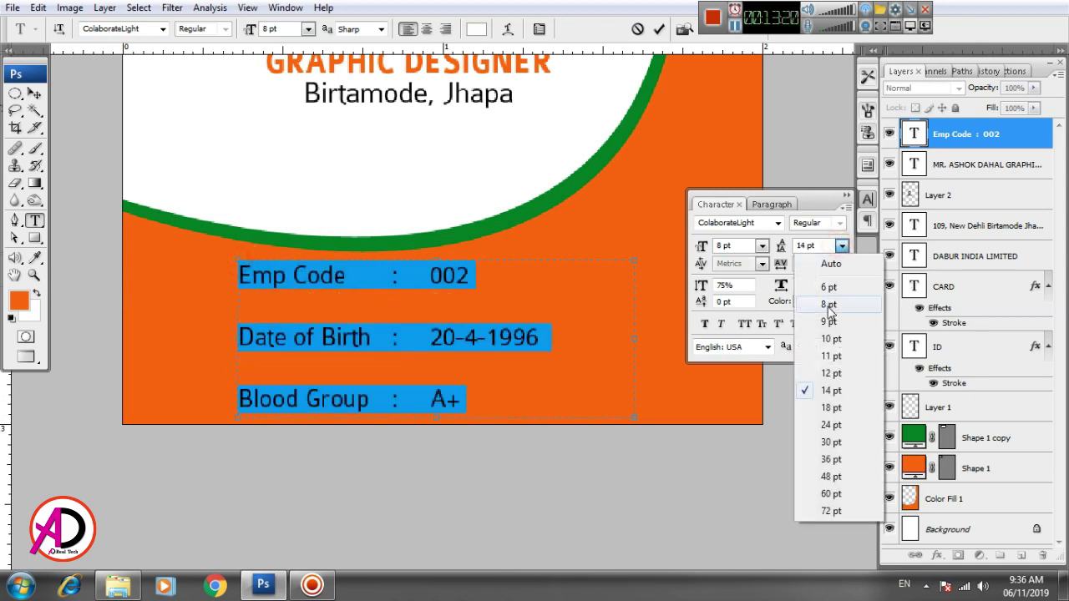
{"action": "left_click", "coordinate": [826, 317]}
{"action": "left_click", "coordinate": [842, 246]}
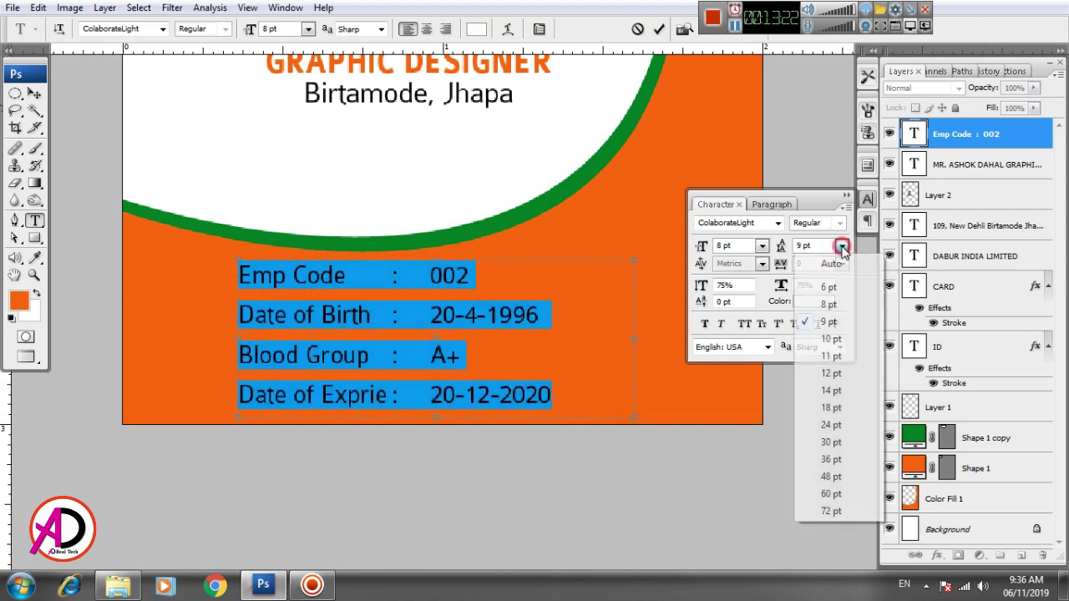
{"action": "left_click", "coordinate": [827, 304]}
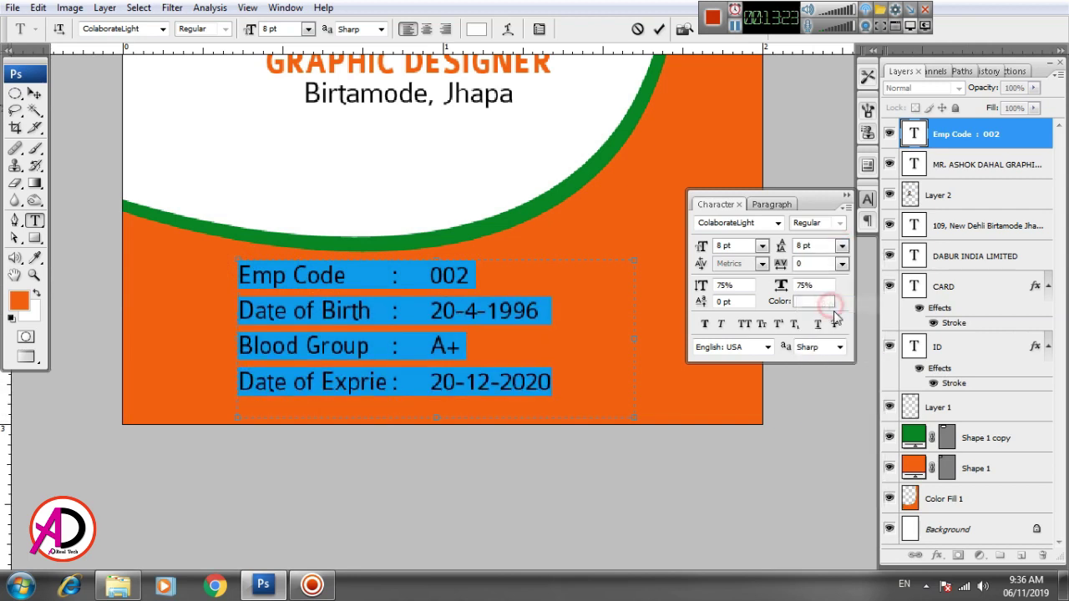
- Shift the details block slightly right and down, then zoom out to the whole card
{"action": "left_click", "coordinate": [35, 93]}
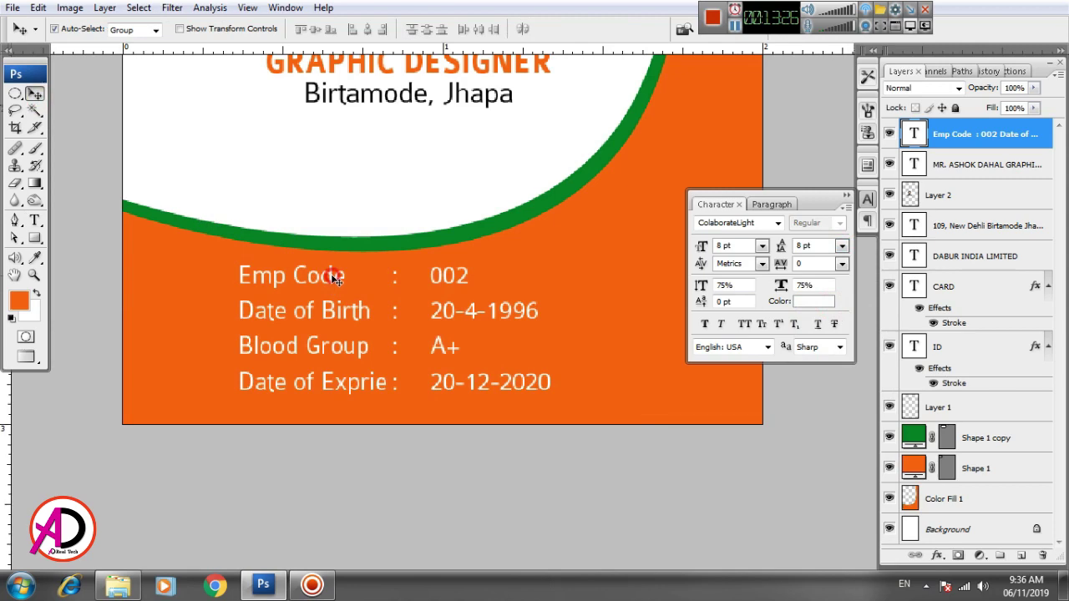
{"action": "left_click_drag", "start_coordinate": [327, 284], "coordinate": [360, 285]}
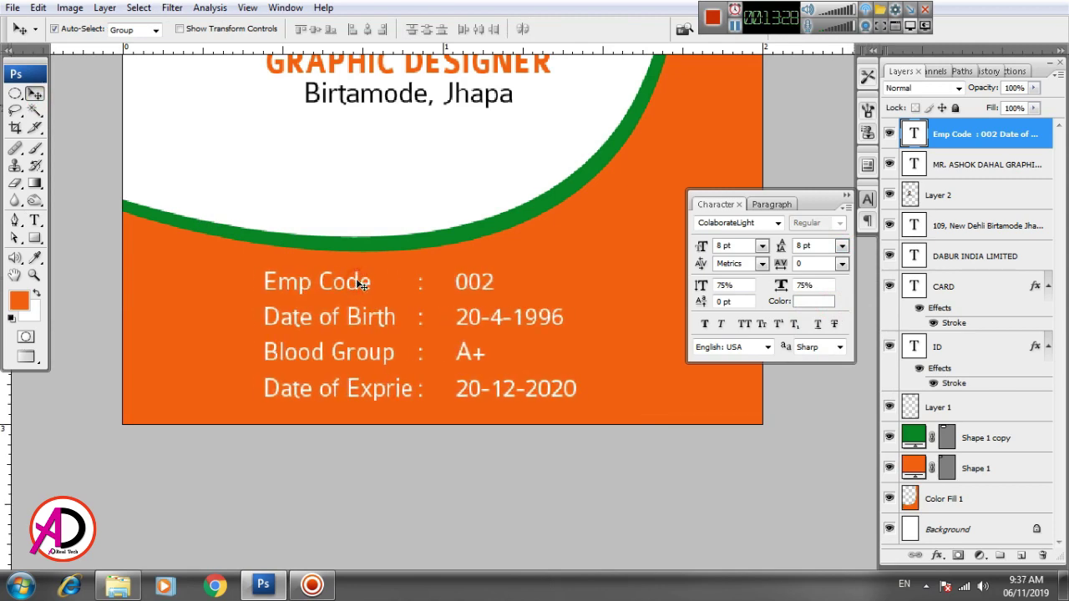
{"action": "key", "text": "ctrl+minus"}
{"action": "key", "text": "ctrl+minus"}
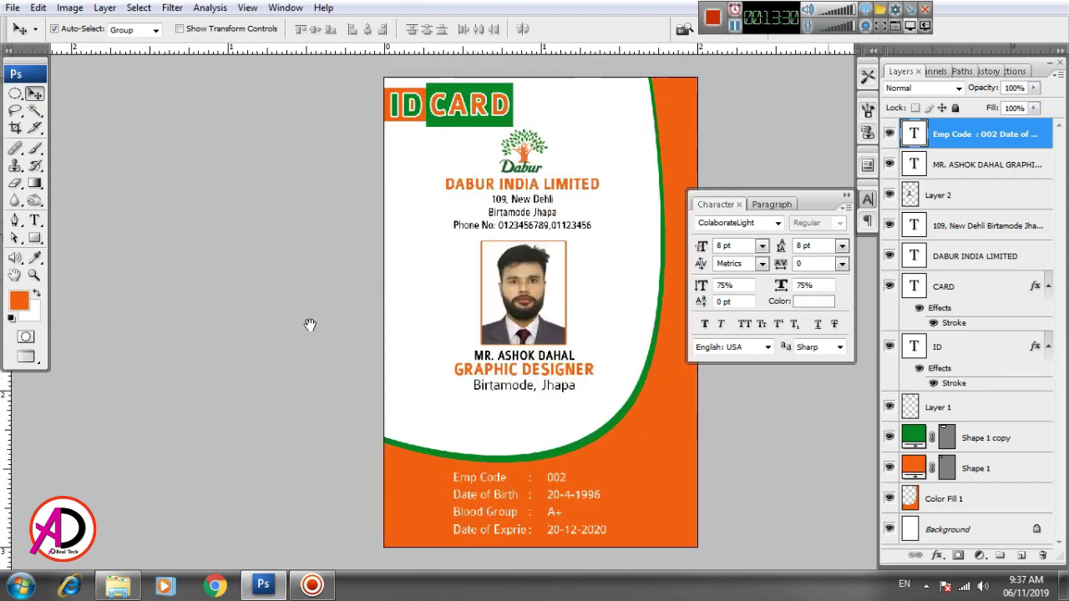
- Select all four detail lines and switch their font from ColaborateLight to Coolvetica
{"action": "left_click_drag", "start_coordinate": [526, 406], "coordinate": [460, 300]}
{"action": "key", "text": "t"}
{"action": "left_click", "coordinate": [435, 389]}
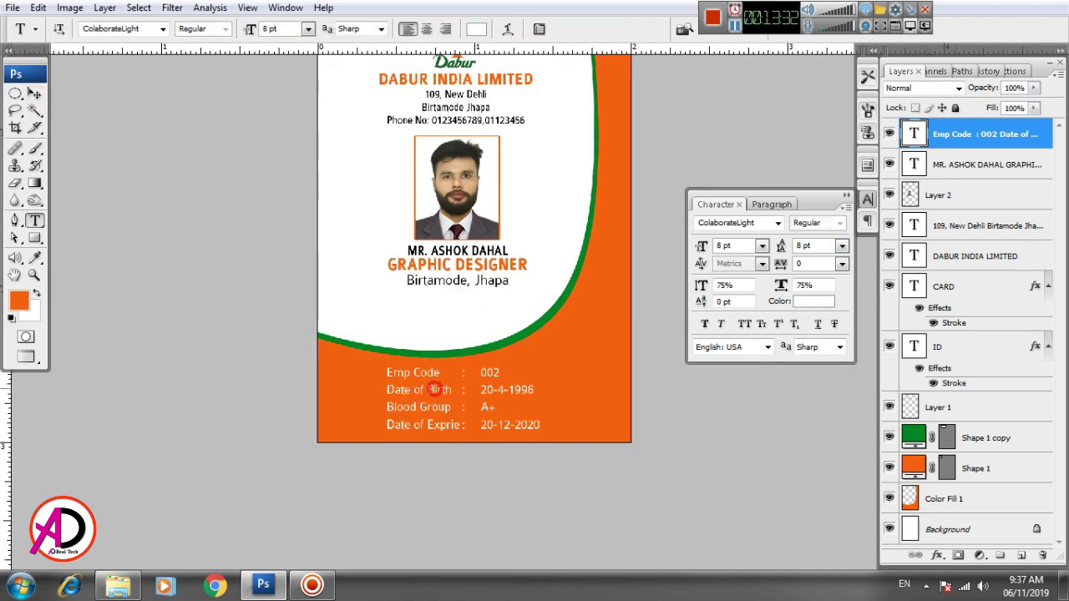
{"action": "triple_click", "coordinate": [434, 389]}
{"action": "key", "text": "ctrl+a"}
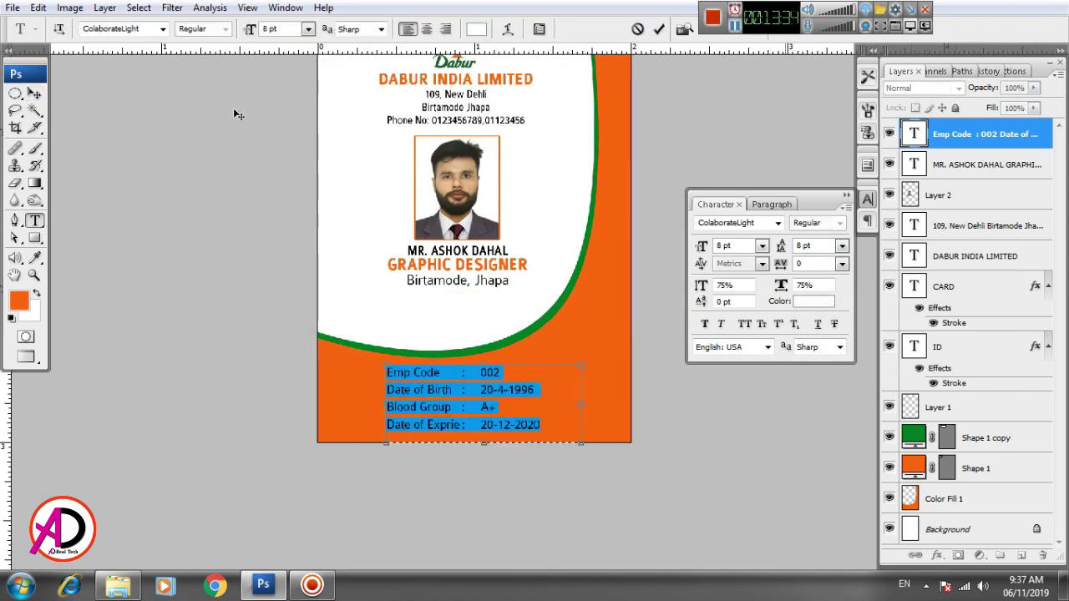
{"action": "left_click", "coordinate": [138, 27]}
{"action": "type", "text": "Colors Of Autumn"}
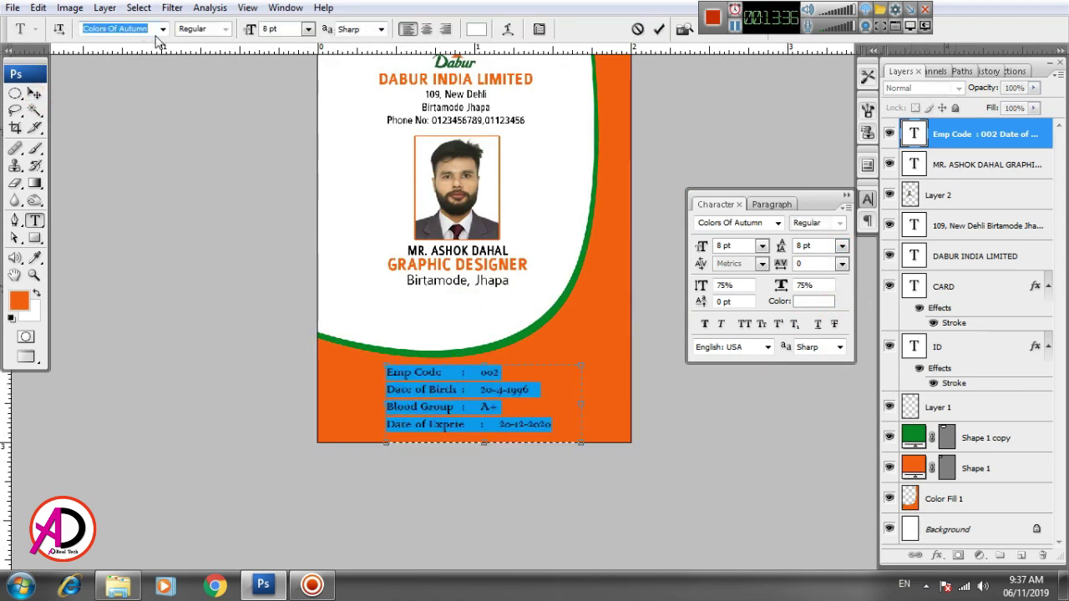
{"action": "key", "text": "Down"}
{"action": "key", "text": "Down"}
{"action": "key", "text": "Down"}
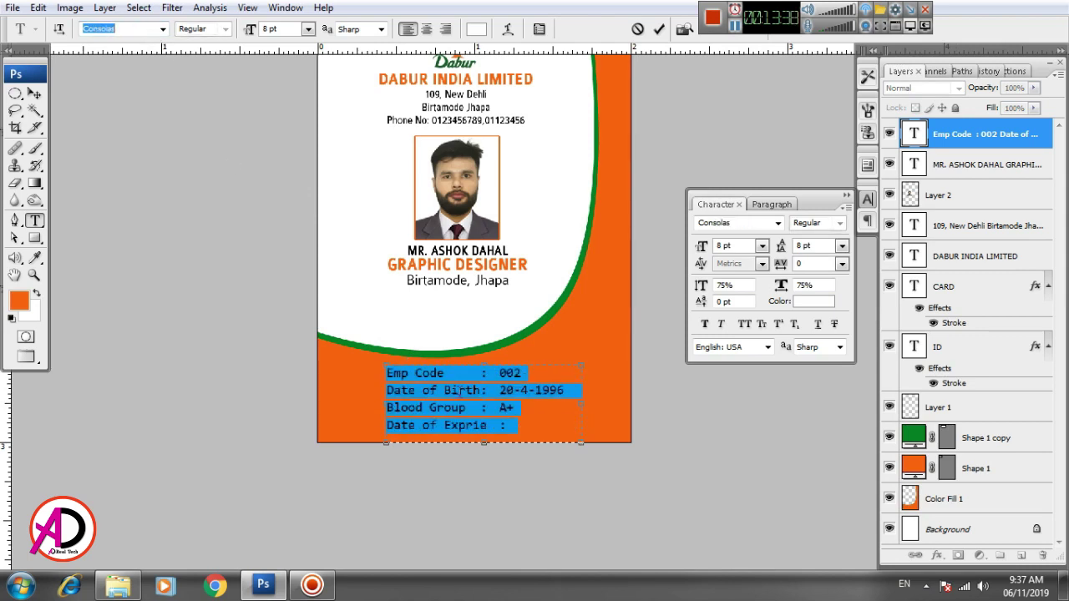
{"action": "key", "text": "Down"}
{"action": "key", "text": "Down"}
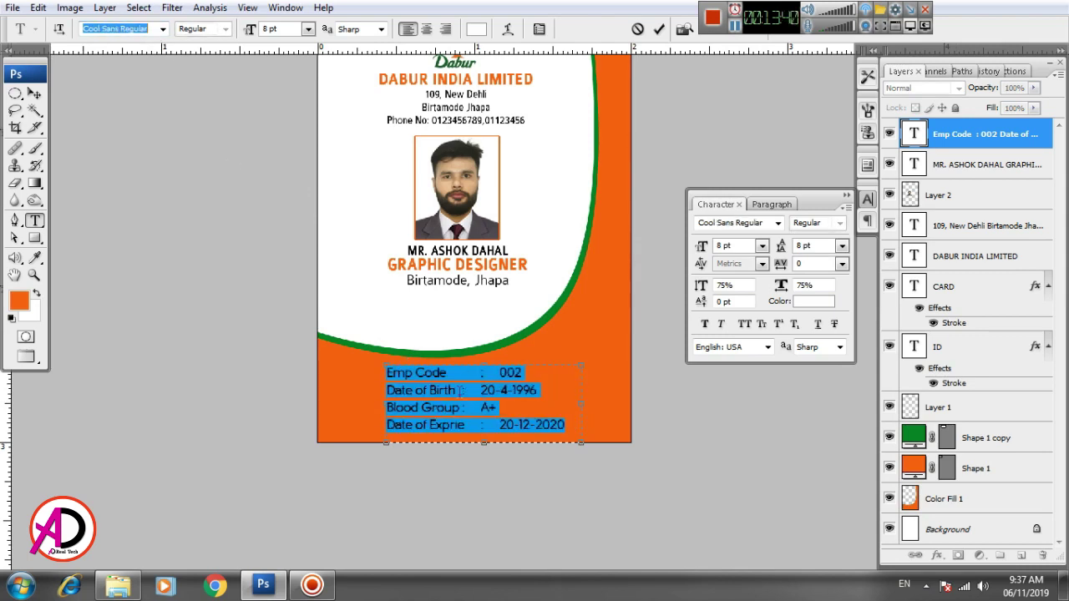
{"action": "key", "text": "Down"}
{"action": "key", "text": "Up"}
{"action": "key", "text": "Up"}
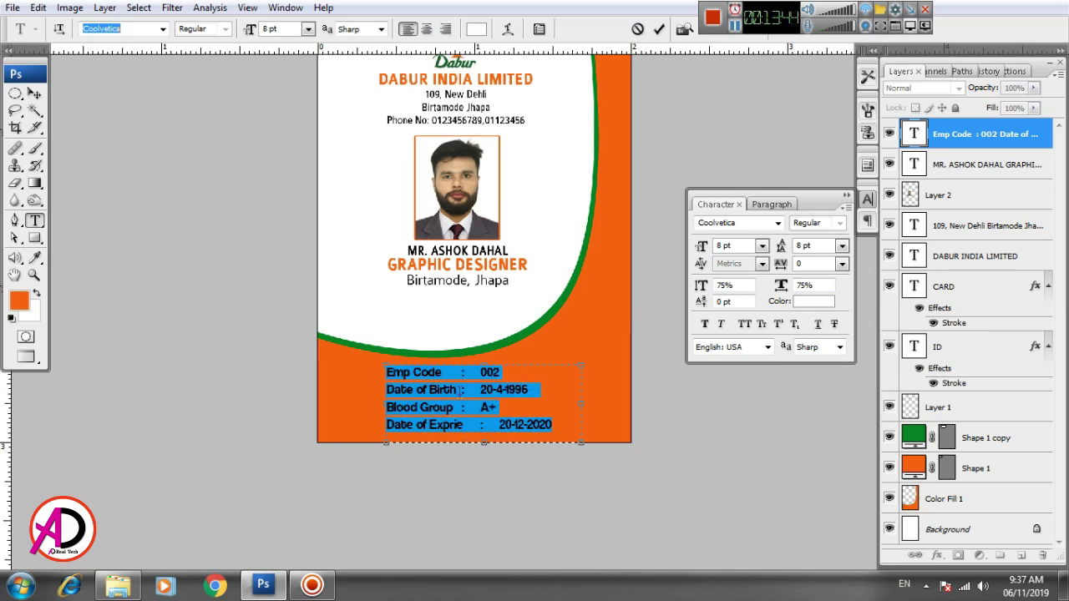
{"action": "left_click", "coordinate": [34, 92]}
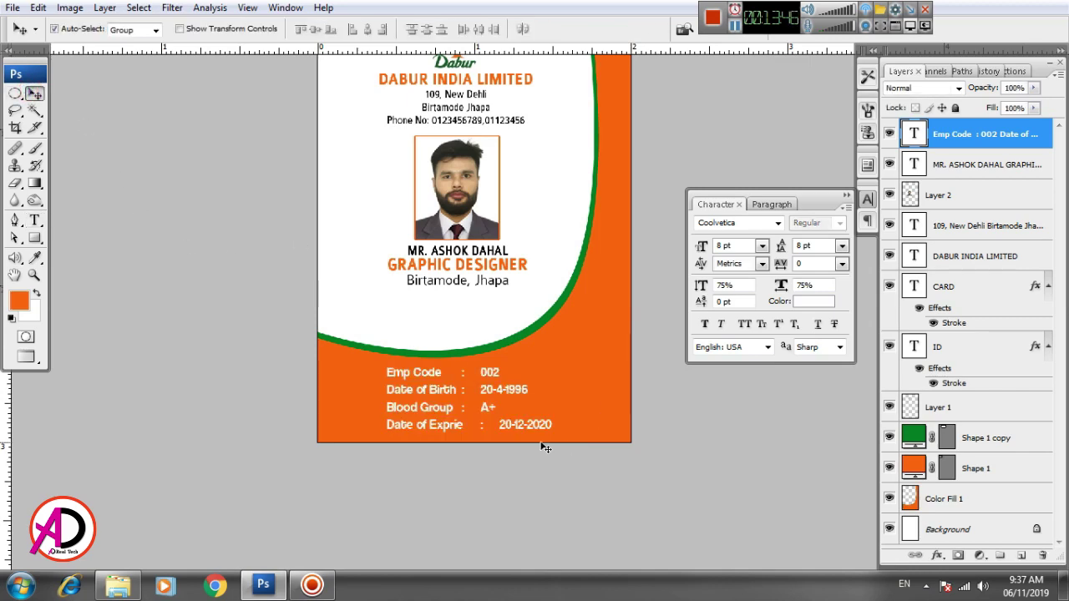
- Insert tabs before the Blood Group, Date of Birth and Emp Code colons to line them up
{"action": "scroll", "coordinate": [508, 437], "scroll_direction": "up", "scroll_amount": 2}
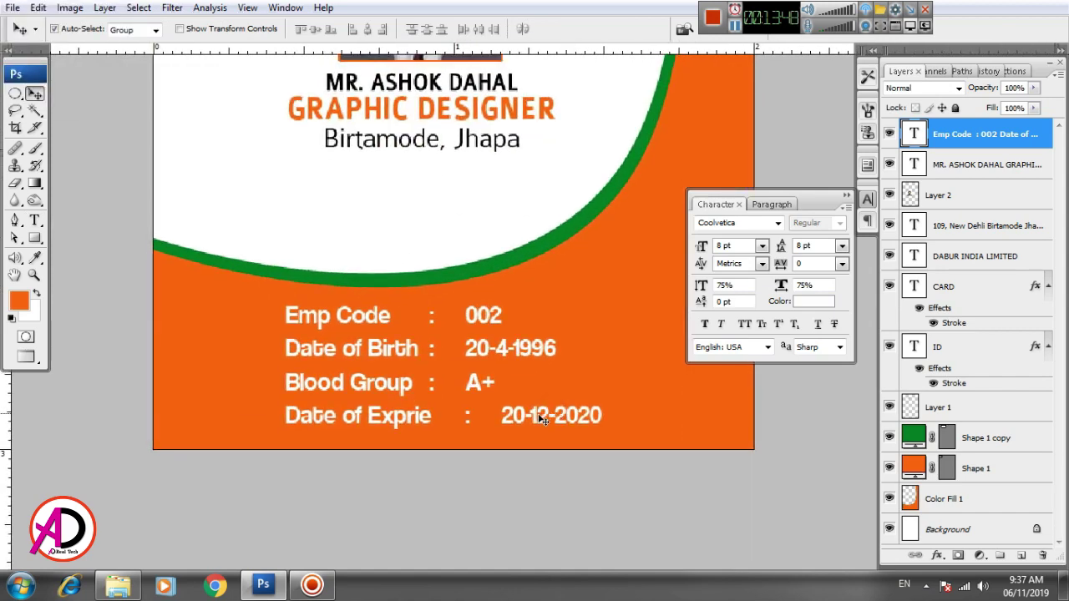
{"action": "left_click", "coordinate": [34, 219]}
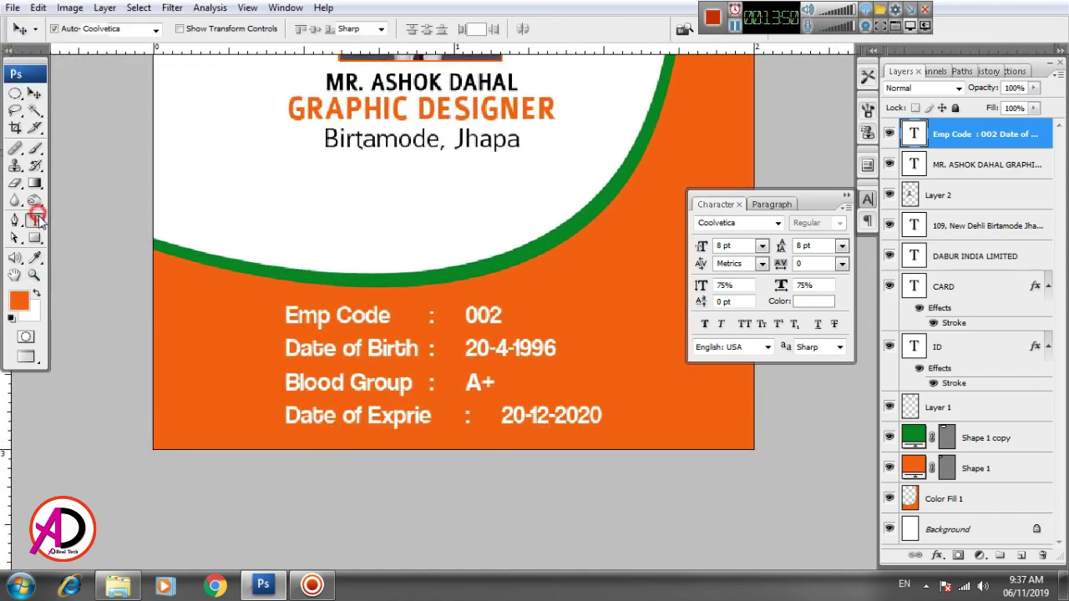
{"action": "left_click", "coordinate": [432, 388]}
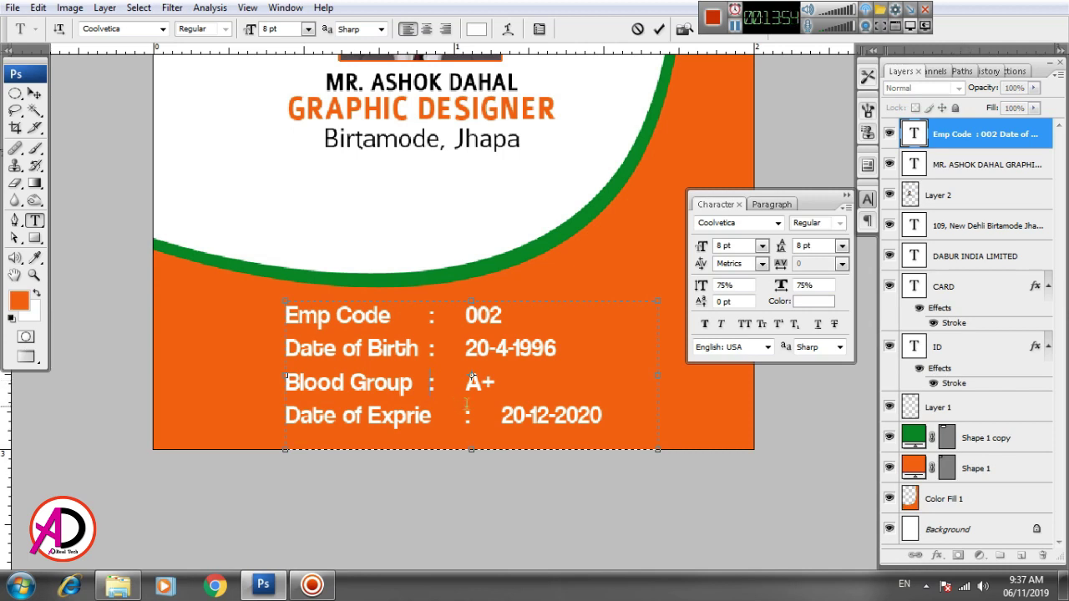
{"action": "key", "text": "Tab"}
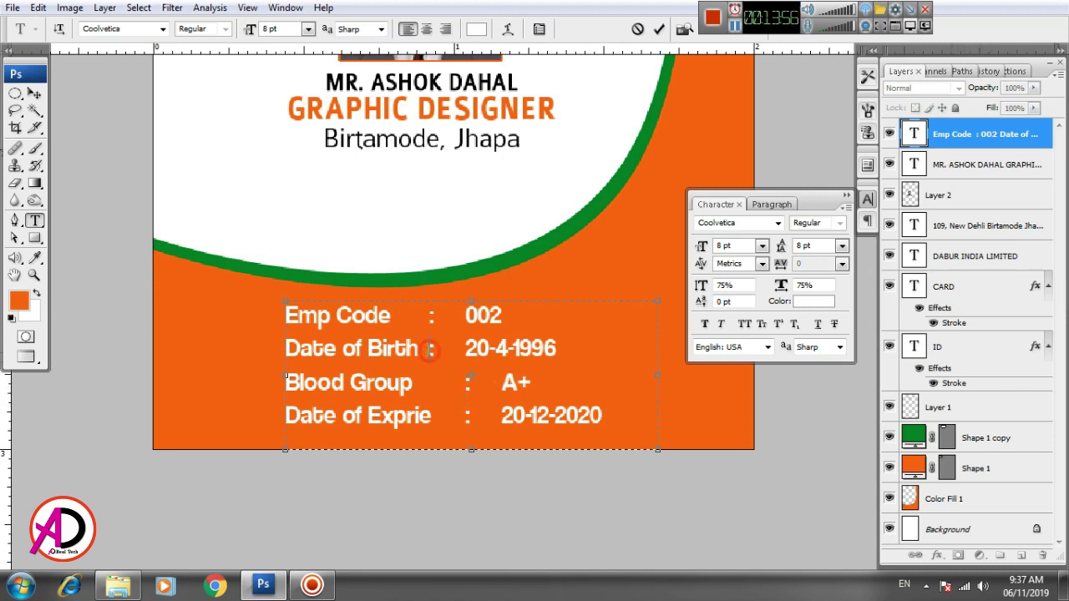
{"action": "key", "text": "Tab"}
{"action": "left_click", "coordinate": [430, 317]}
{"action": "key", "text": "Tab"}
{"action": "left_click", "coordinate": [34, 93]}
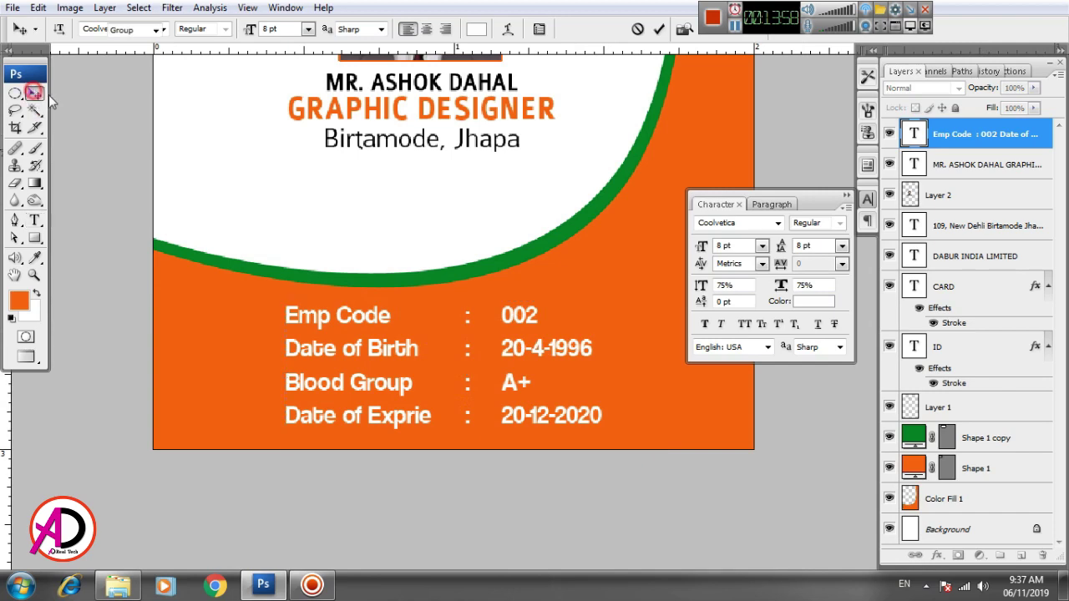
- Nudge the details block slightly to the left
{"action": "scroll", "coordinate": [453, 369], "scroll_direction": "down", "scroll_amount": 1}
{"action": "scroll", "coordinate": [501, 448], "scroll_direction": "down", "scroll_amount": 1}
{"action": "scroll", "coordinate": [559, 448], "scroll_direction": "up", "scroll_amount": 1}
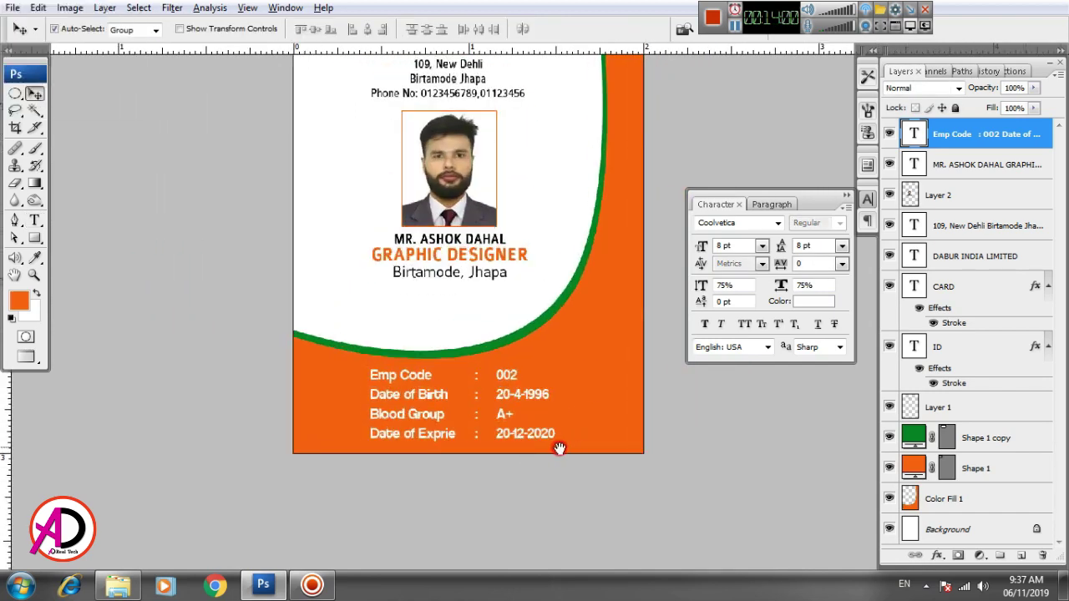
{"action": "left_click_drag", "start_coordinate": [560, 448], "coordinate": [484, 440]}
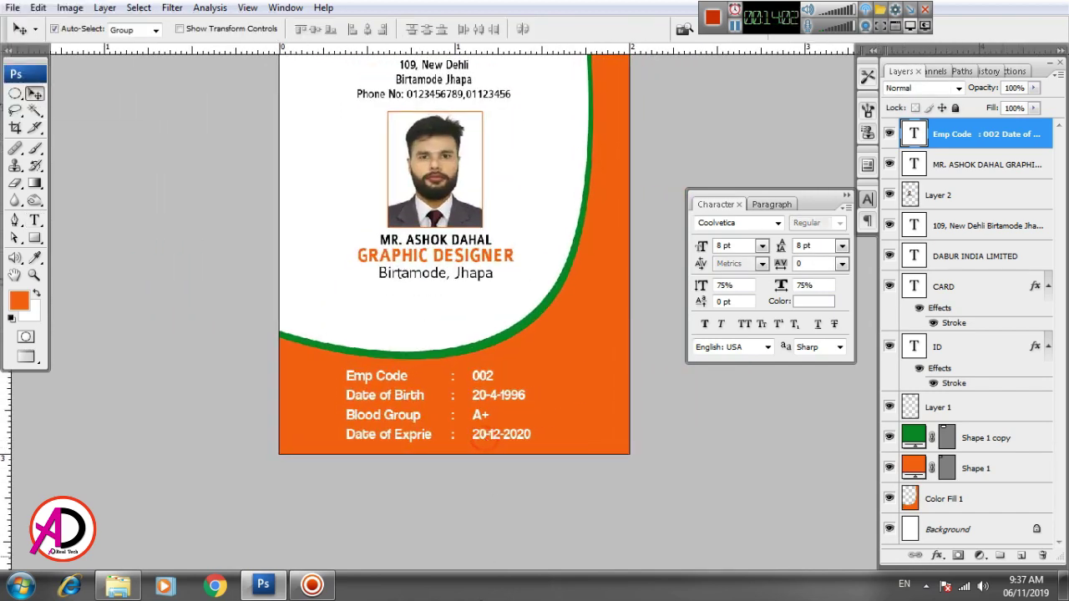
- Discard a stray empty text layer and reselect all the details text
{"action": "left_click", "coordinate": [38, 221]}
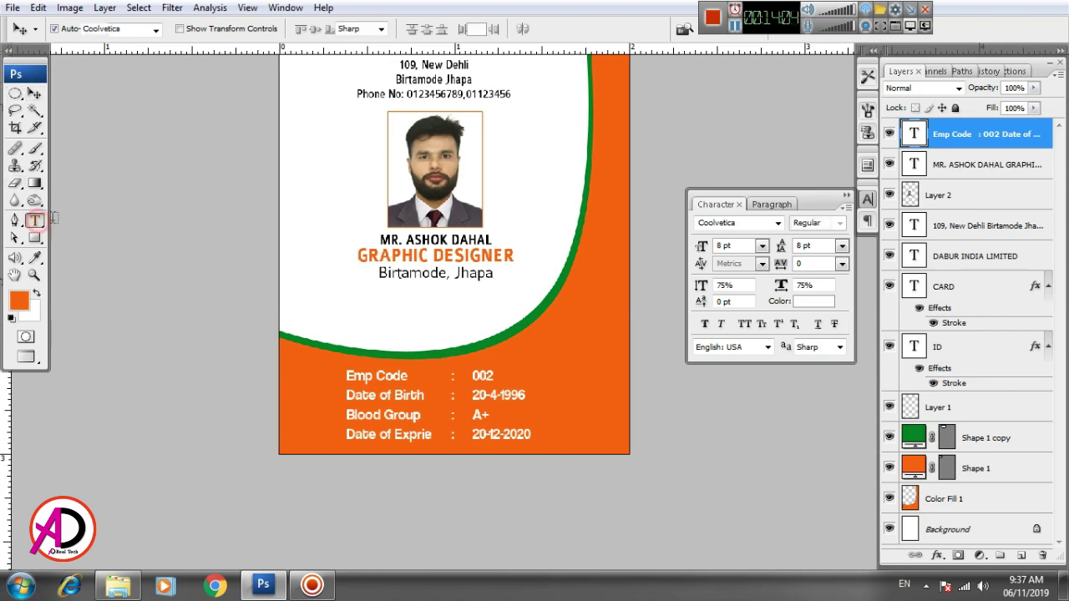
{"action": "left_click", "coordinate": [342, 383]}
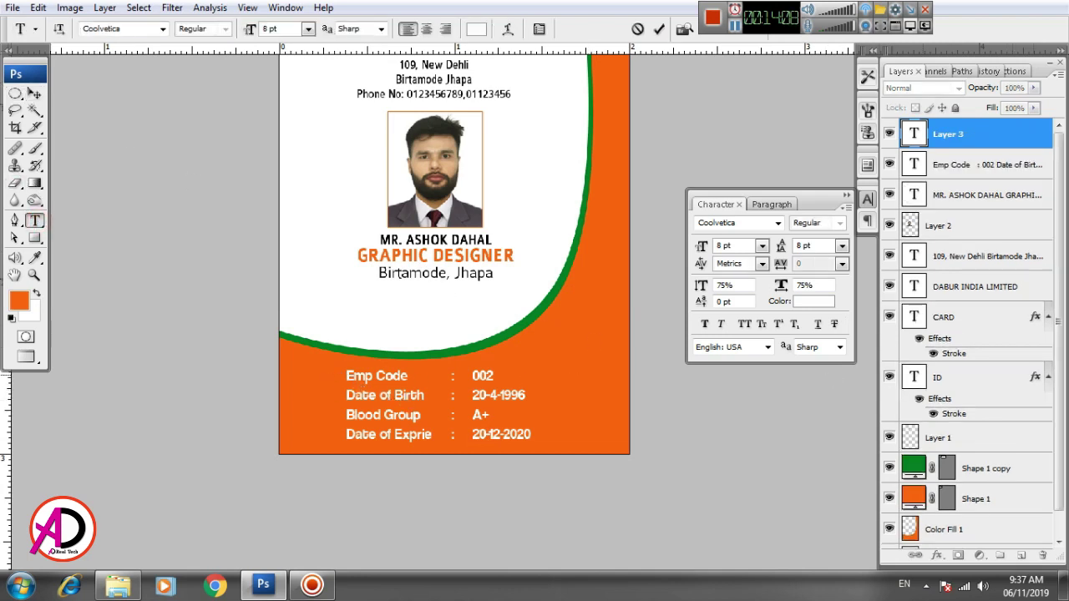
{"action": "key", "text": "Escape"}
{"action": "right_click", "coordinate": [1012, 150]}
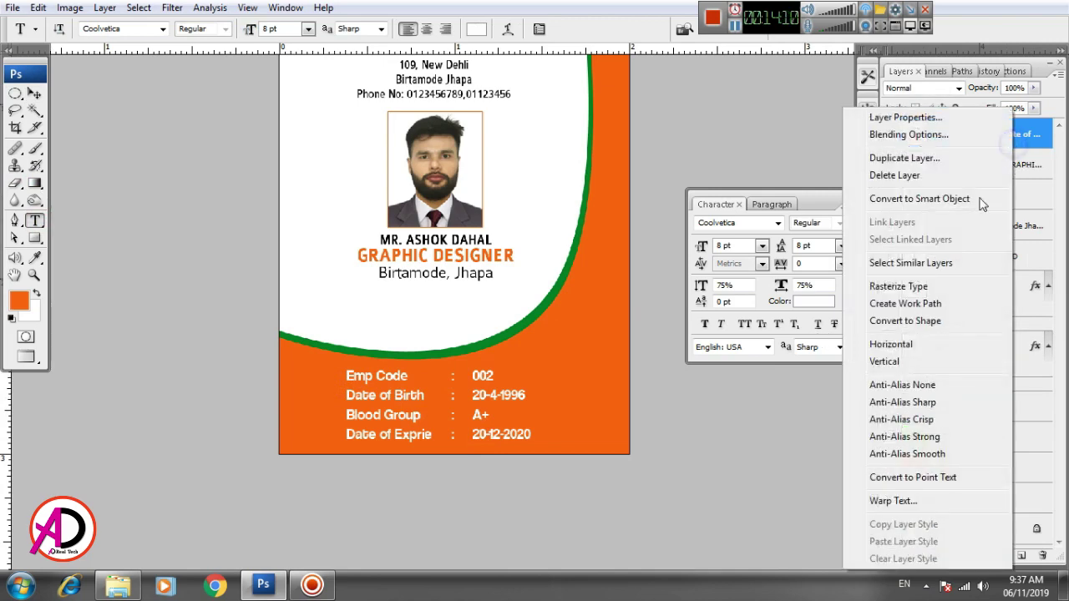
{"action": "left_click", "coordinate": [483, 399]}
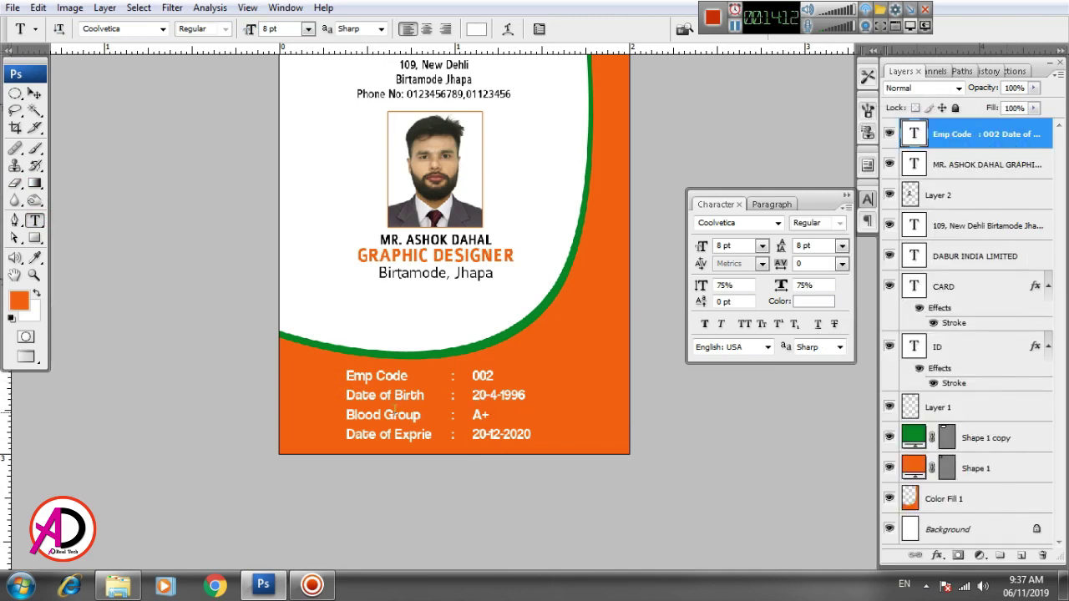
{"action": "left_click", "coordinate": [412, 415]}
{"action": "key", "text": "ctrl+a"}
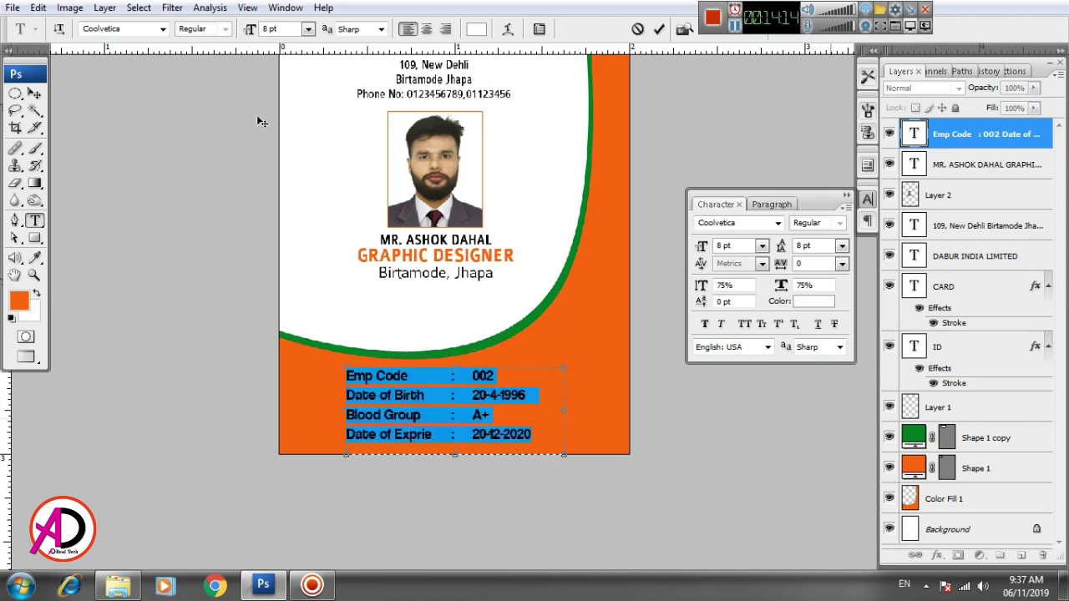
{"action": "left_click", "coordinate": [146, 29]}
- Browse fonts on the details text, trying MonoCour and monocooper searches, until Coolvetica is applied
{"action": "key", "text": "Down"}
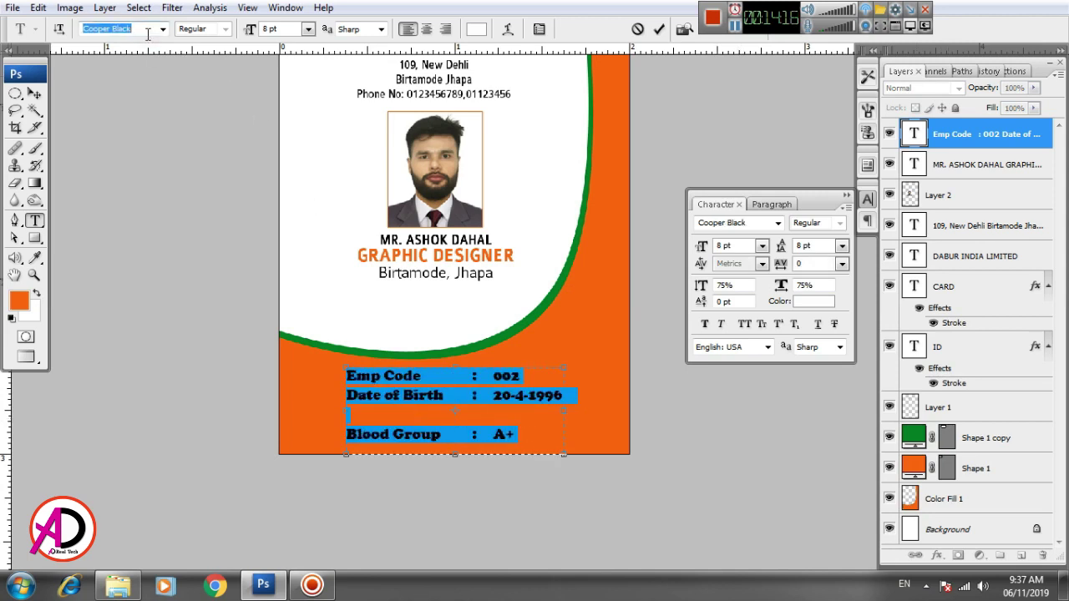
{"action": "key", "text": "Down"}
{"action": "key", "text": "Down"}
{"action": "type", "text": "Mono"}
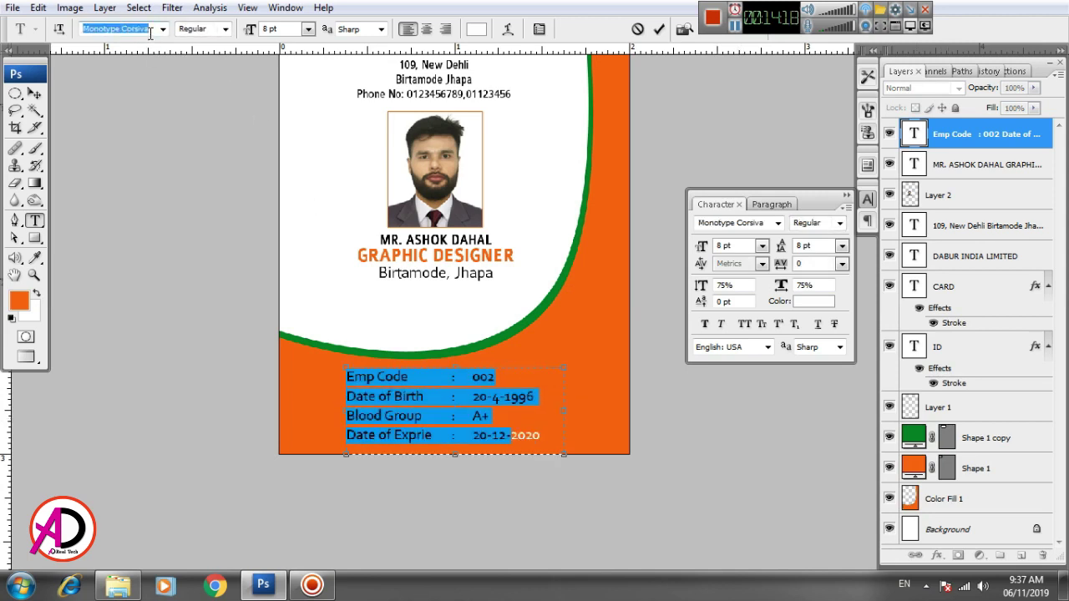
{"action": "type", "text": "Cou"}
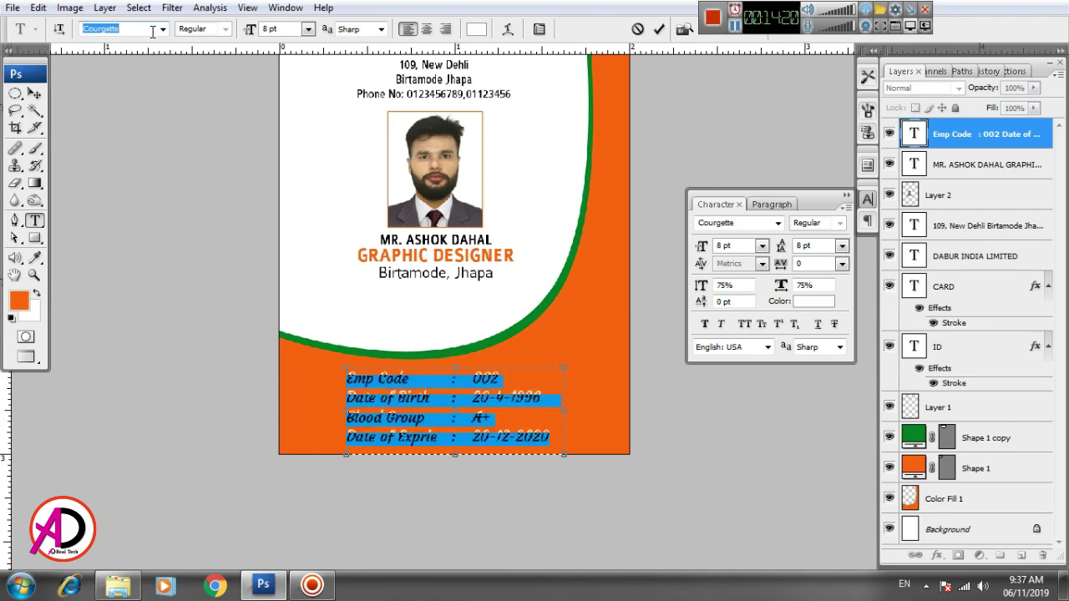
{"action": "type", "text": "r"}
{"action": "key", "text": "Down"}
{"action": "key", "text": "Down"}
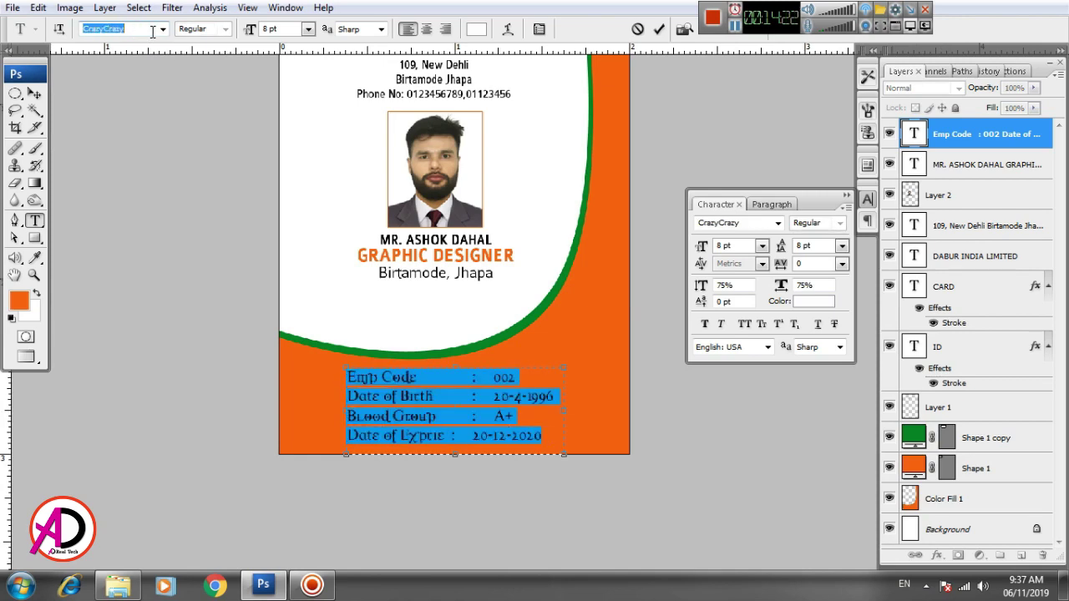
{"action": "key", "text": "Down"}
{"action": "key", "text": "Down"}
{"action": "key", "text": "Down"}
{"action": "key", "text": "Down"}
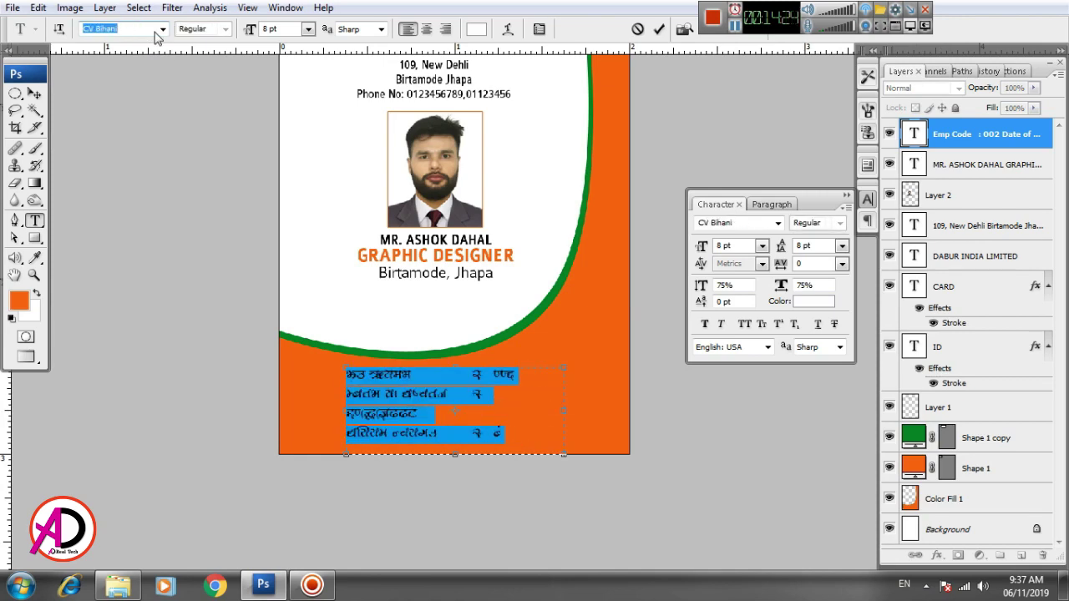
{"action": "key", "text": "Down"}
{"action": "key", "text": "Down"}
{"action": "key", "text": "Down"}
{"action": "key", "text": "Down"}
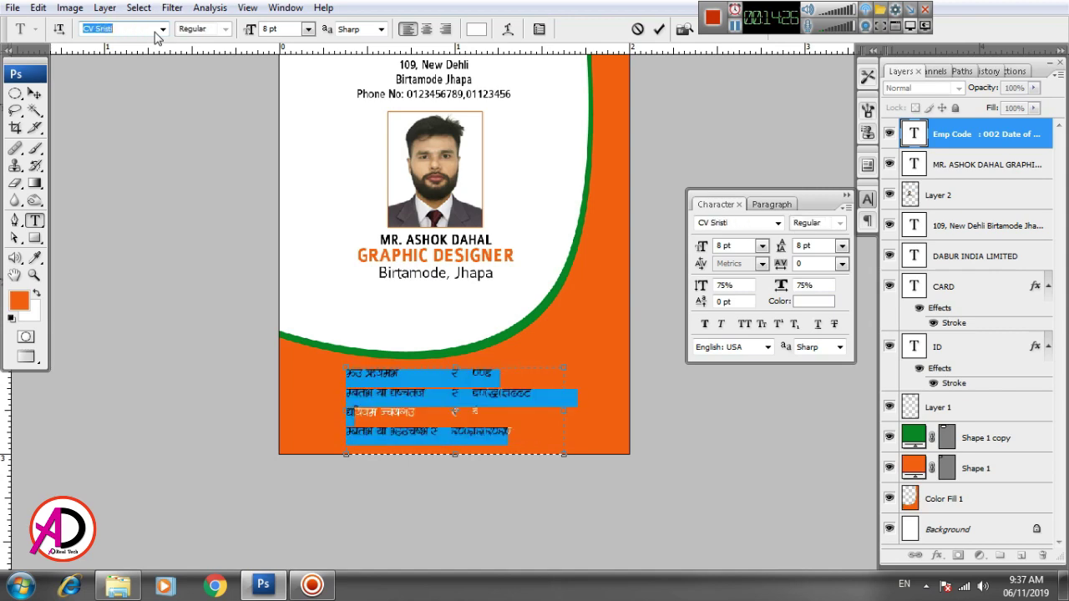
{"action": "key", "text": "Down"}
{"action": "key", "text": "Down"}
{"action": "key", "text": "Down"}
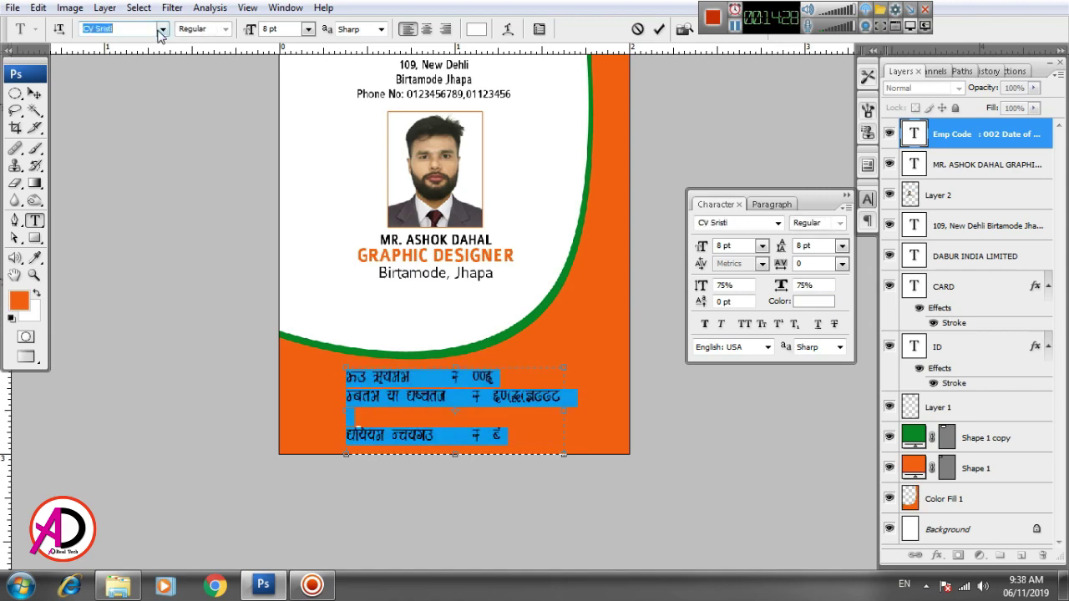
{"action": "key", "text": "Down"}
{"action": "key", "text": "Down"}
{"action": "key", "text": "Down"}
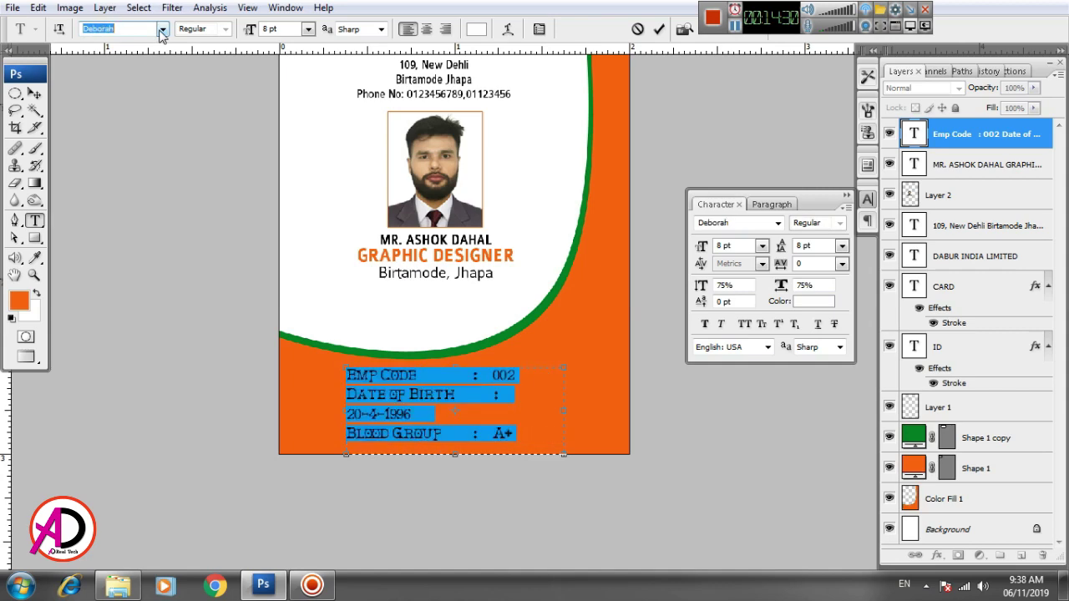
{"action": "key", "text": "Down"}
{"action": "key", "text": "Down"}
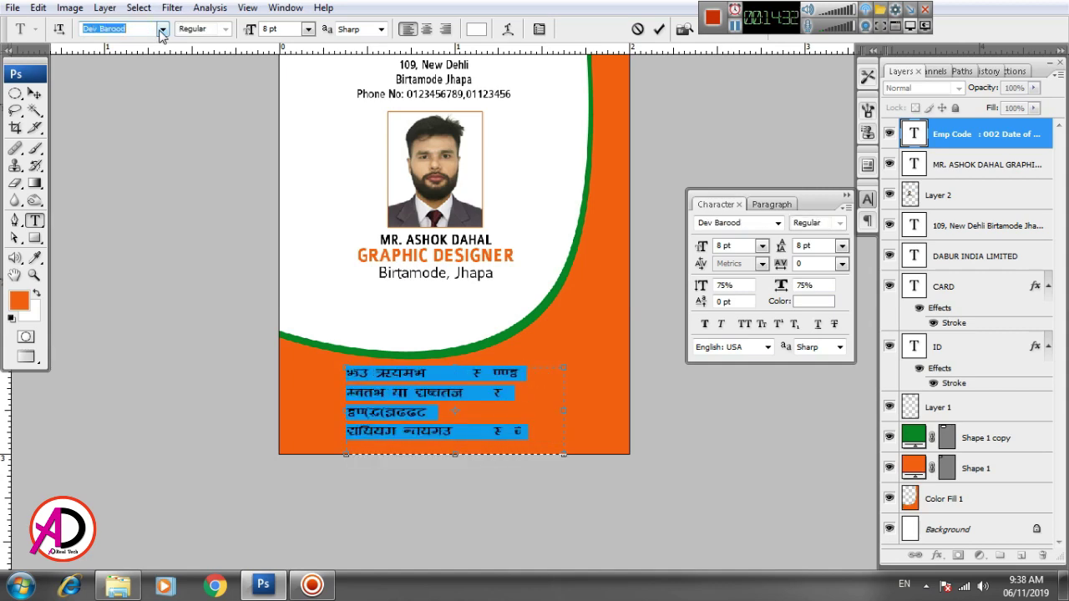
{"action": "key", "text": "Down"}
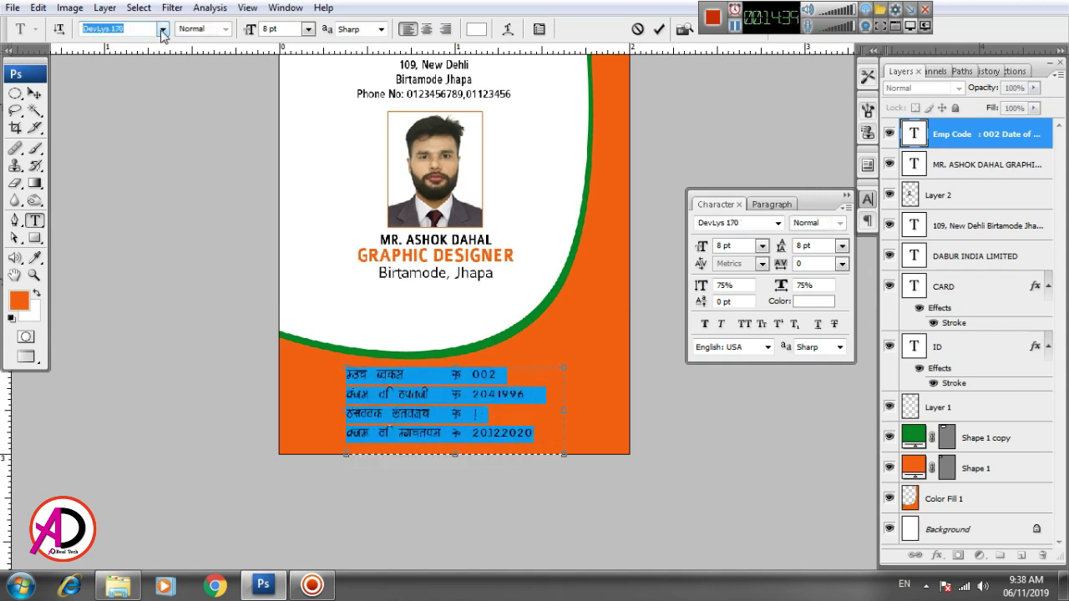
{"action": "key", "text": "Up"}
{"action": "key", "text": "Up"}
{"action": "key", "text": "Up"}
{"action": "key", "text": "Up"}
{"action": "key", "text": "Up"}
{"action": "key", "text": "Up"}
{"action": "key", "text": "Up"}
{"action": "key", "text": "Up"}
{"action": "key", "text": "Up"}
{"action": "key", "text": "Up"}
{"action": "key", "text": "Up"}
{"action": "key", "text": "Up"}
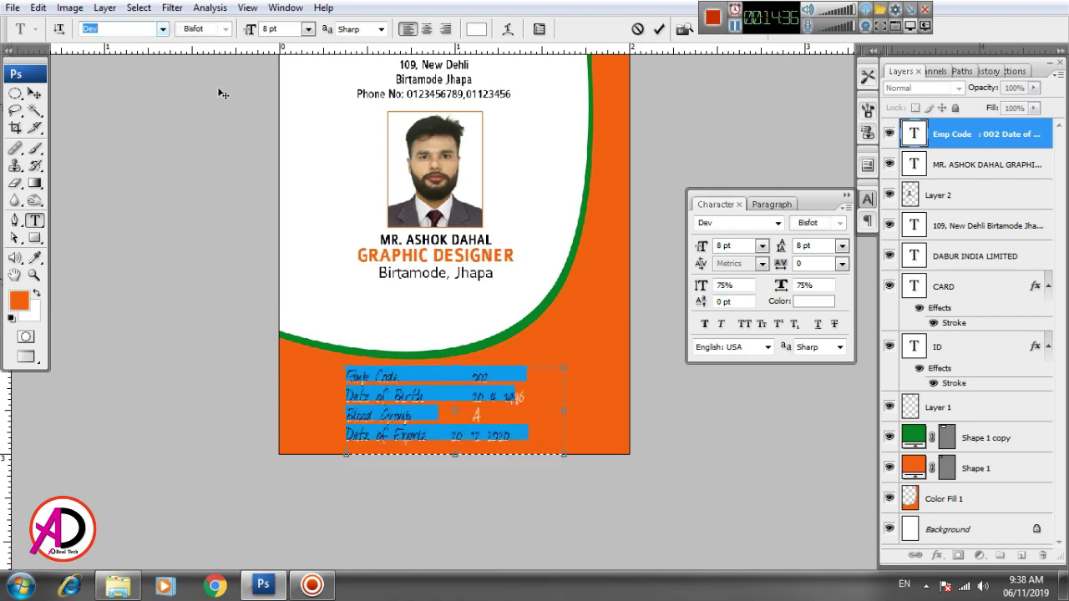
{"action": "key", "text": "Up"}
{"action": "key", "text": "Up"}
{"action": "key", "text": "Up"}
{"action": "key", "text": "Up"}
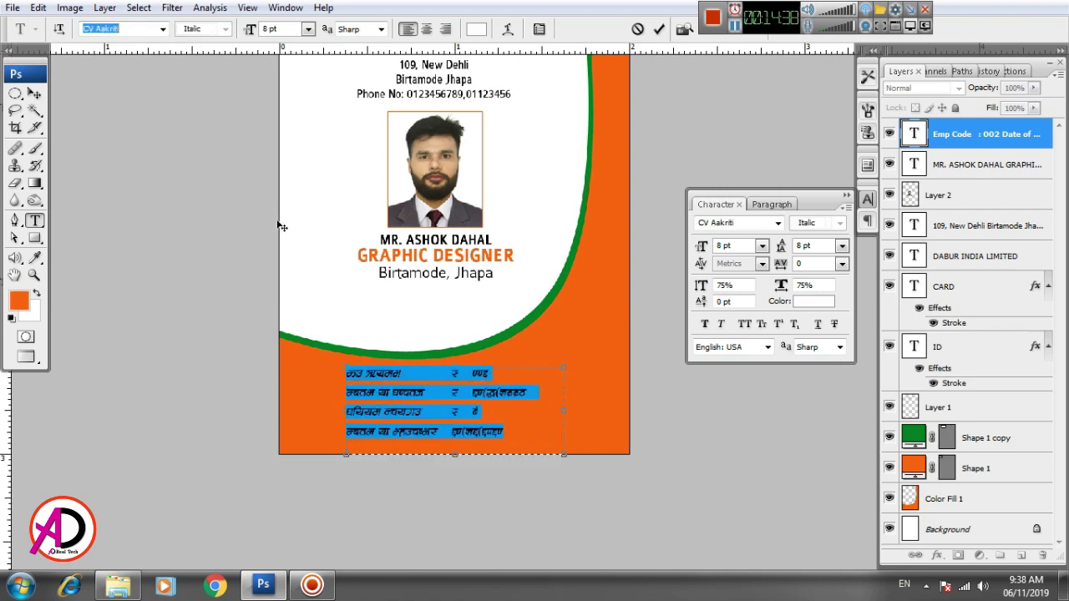
{"action": "key", "text": "Up"}
{"action": "key", "text": "Up"}
{"action": "key", "text": "Up"}
{"action": "key", "text": "Up"}
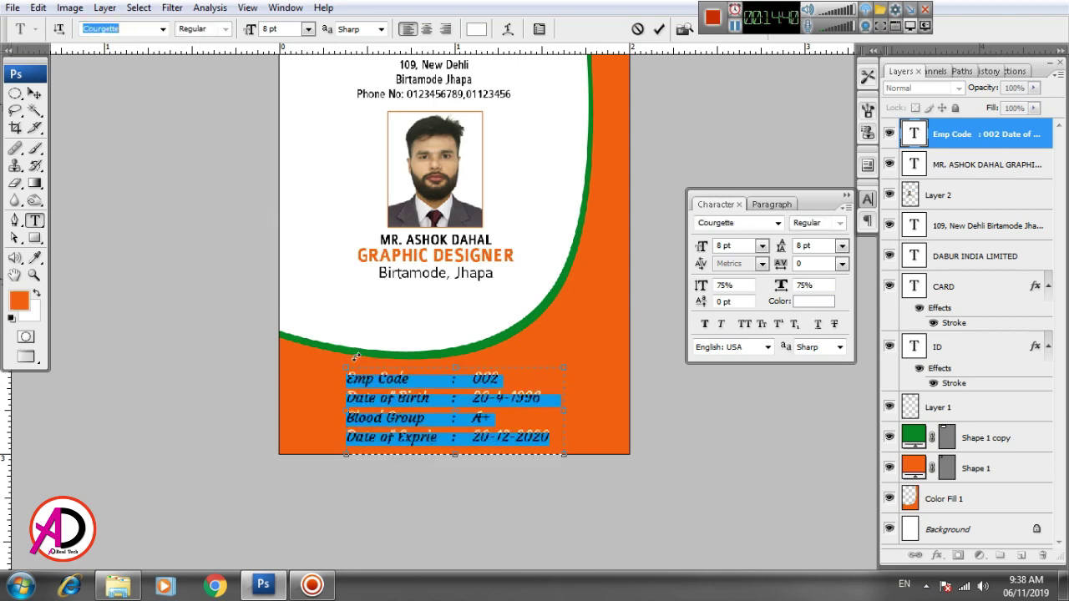
{"action": "key", "text": "Up"}
{"action": "type", "text": "mono"}
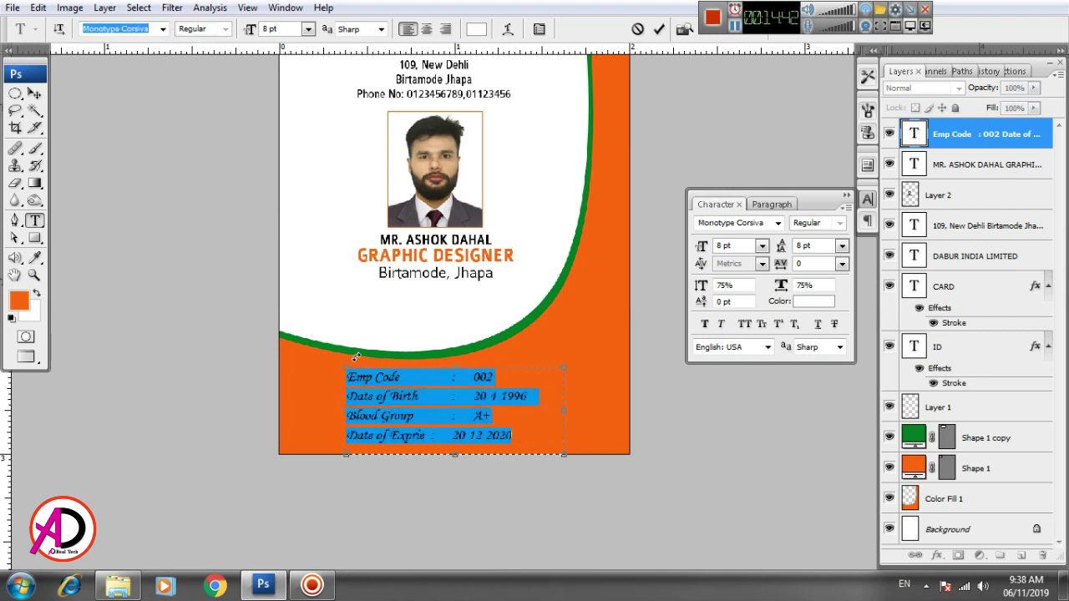
{"action": "type", "text": "cooper"}
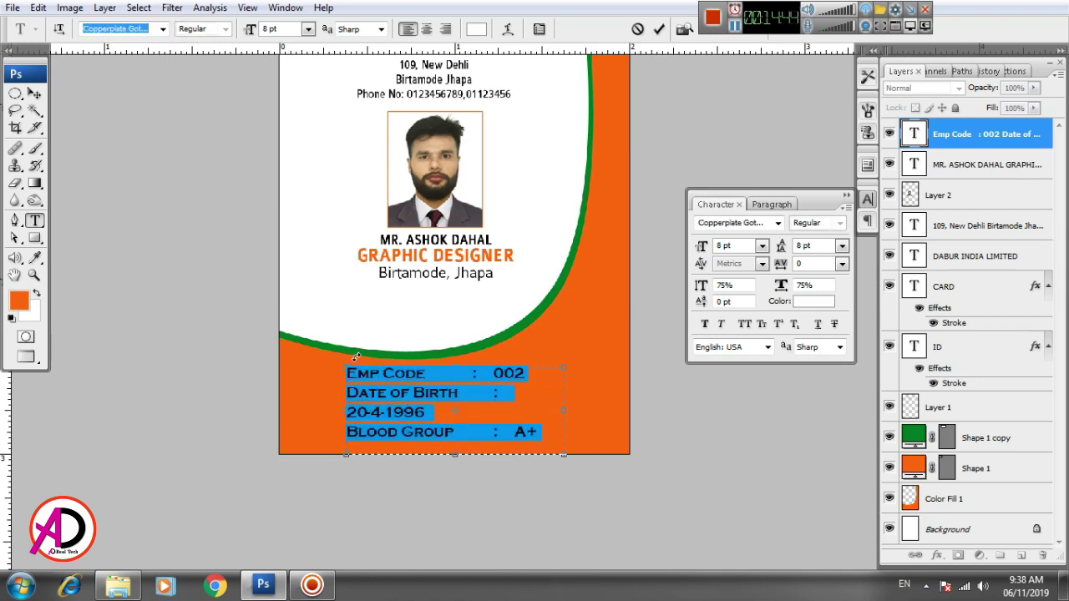
{"action": "key", "text": "Up"}
{"action": "key", "text": "Up"}
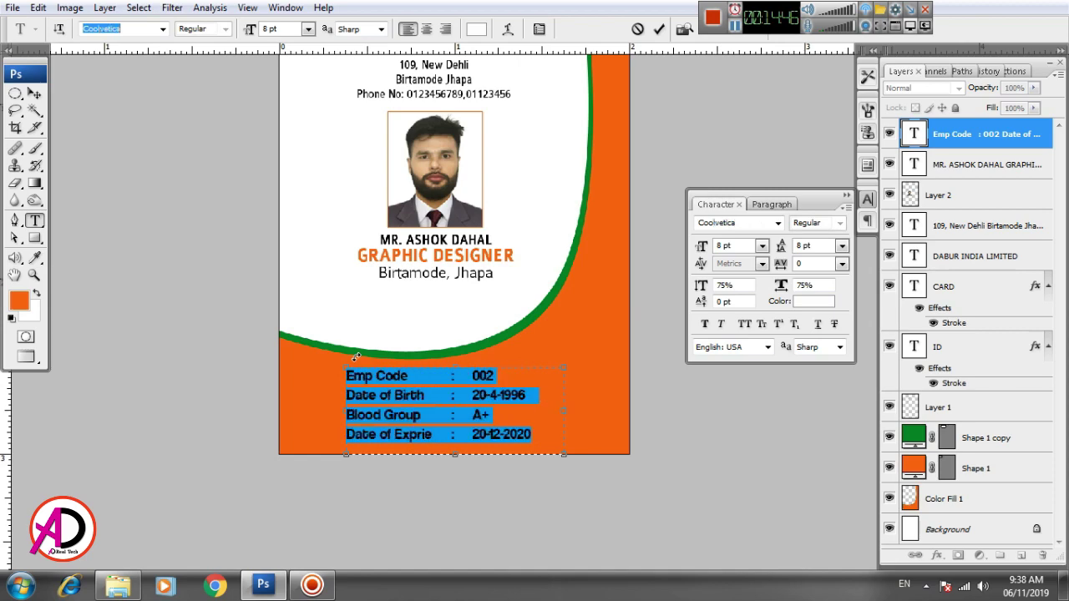
- Commit the Coolvetica details text and zoom the view in
{"action": "left_click", "coordinate": [33, 92]}
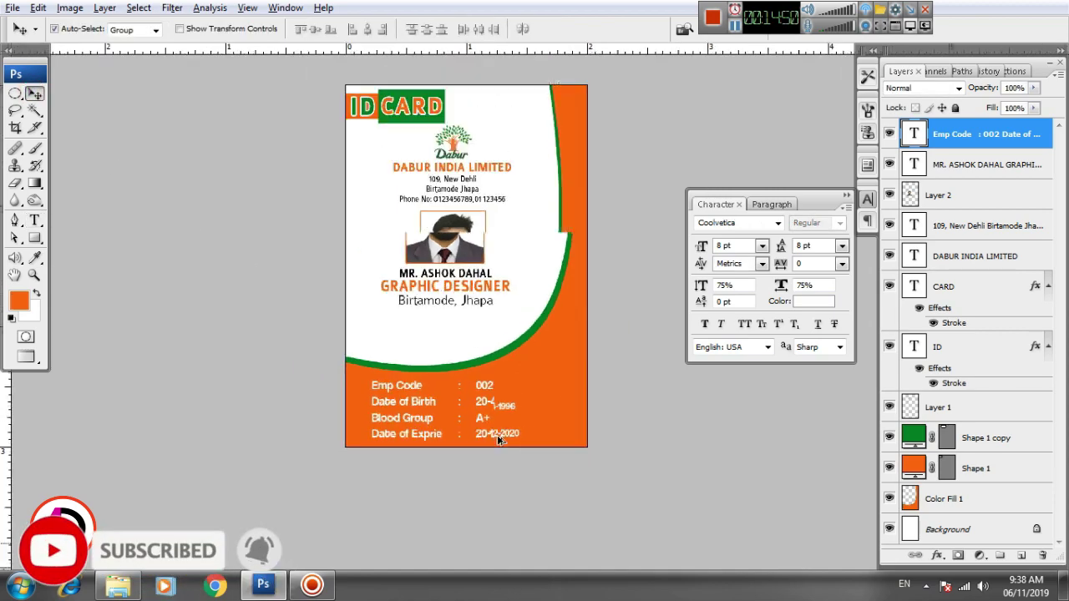
{"action": "scroll", "coordinate": [494, 434], "scroll_direction": "down", "scroll_amount": 2}
{"action": "scroll", "coordinate": [502, 446], "scroll_direction": "up", "scroll_amount": 1}
{"action": "scroll", "coordinate": [530, 436], "scroll_direction": "up", "scroll_amount": 1}
{"action": "scroll", "coordinate": [563, 434], "scroll_direction": "up", "scroll_amount": 1}
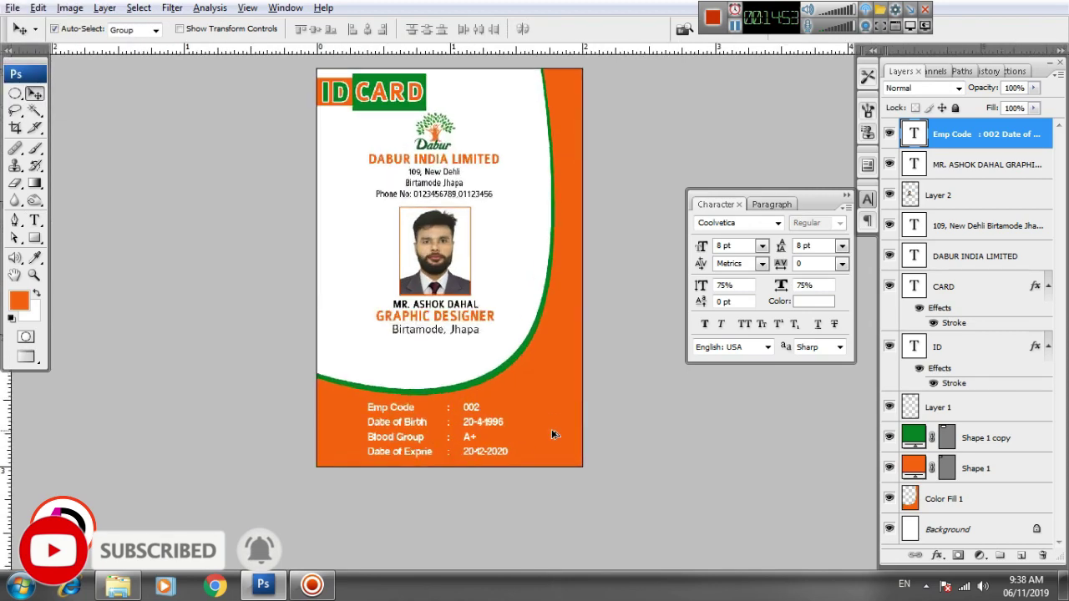
{"action": "scroll", "coordinate": [560, 430], "scroll_direction": "up", "scroll_amount": 1}
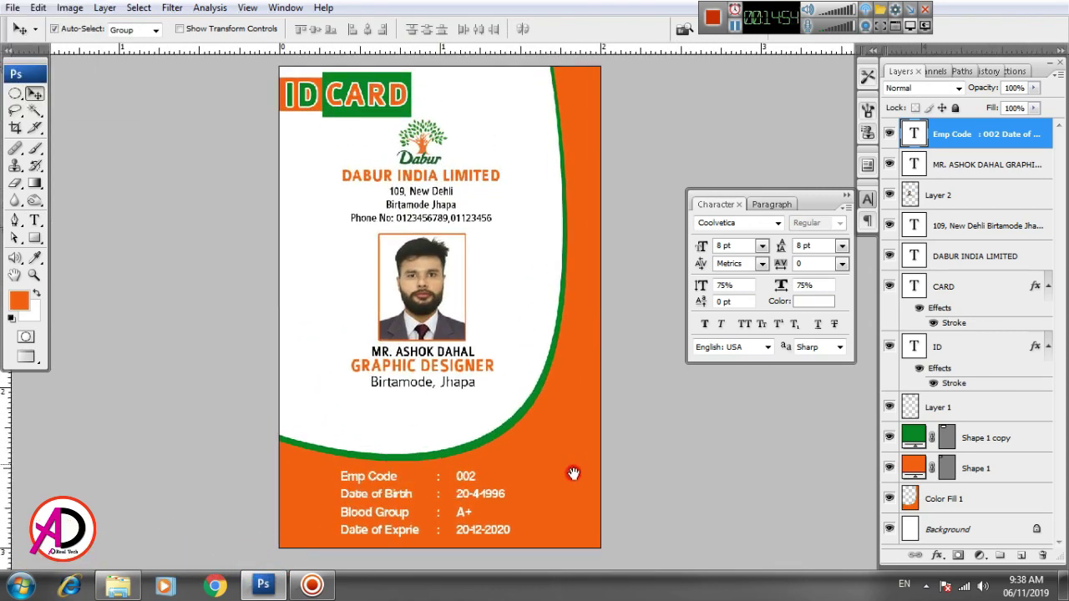
{"action": "scroll", "coordinate": [526, 350], "scroll_direction": "up", "scroll_amount": 1}
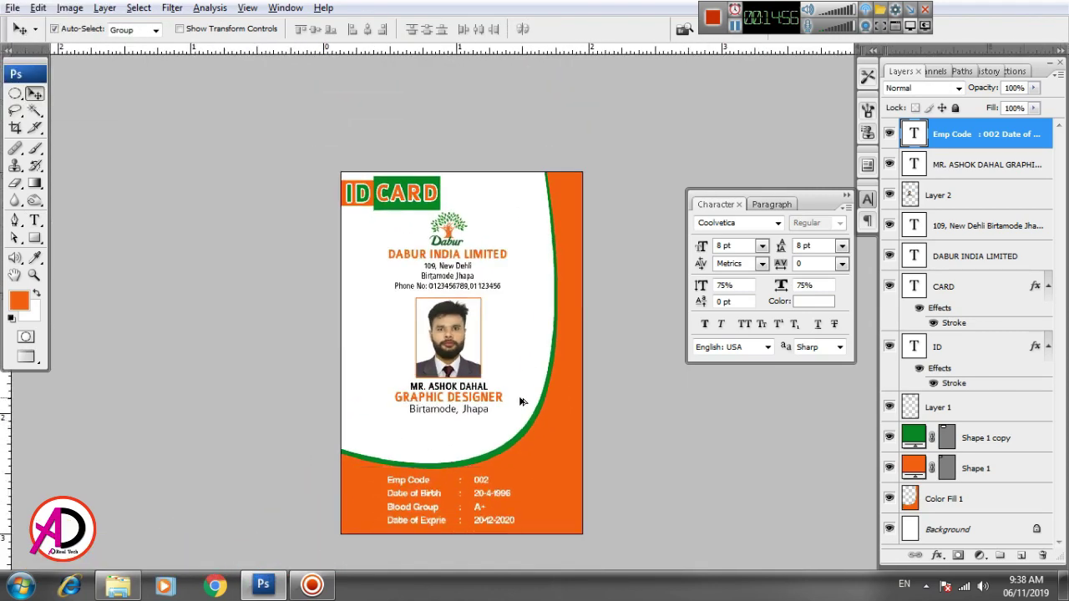
- Select the green box behind CARD and pan to the card's lower section
{"action": "left_click_drag", "start_coordinate": [526, 350], "coordinate": [600, 587]}
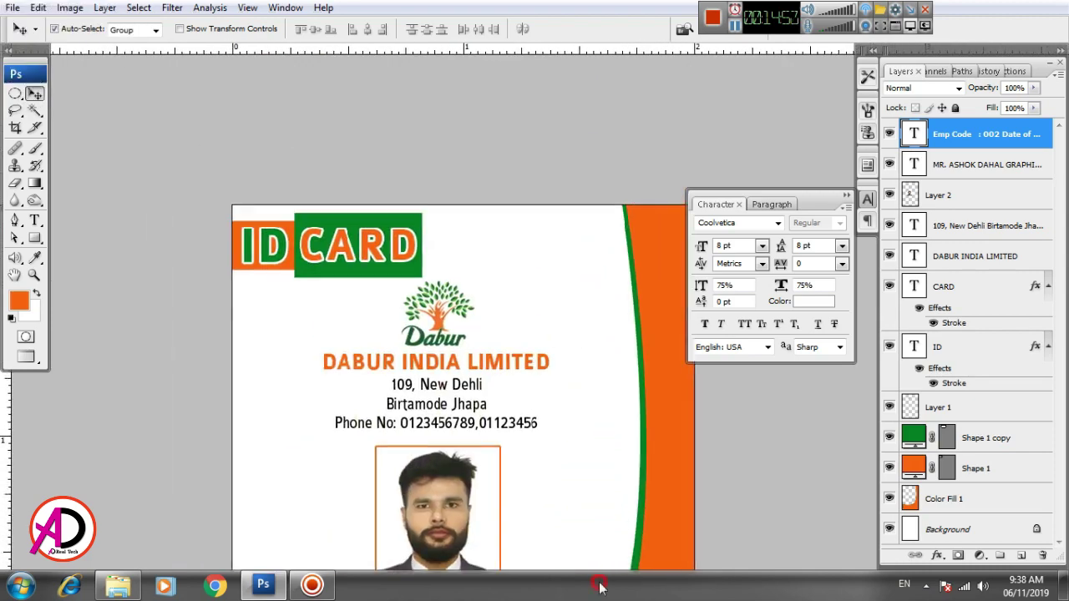
{"action": "left_click", "coordinate": [343, 275]}
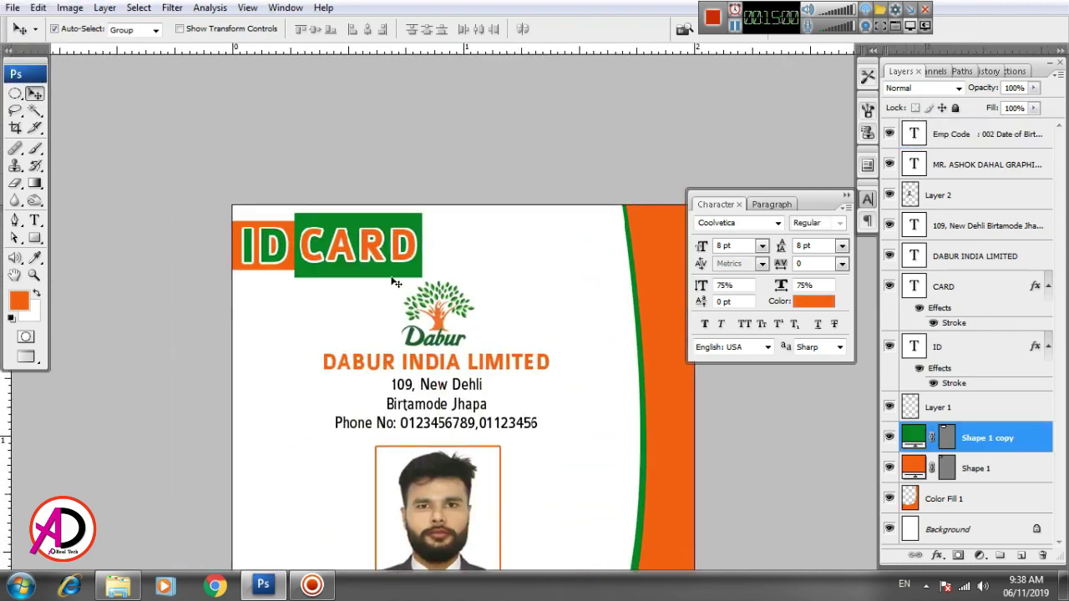
{"action": "scroll", "coordinate": [365, 294], "scroll_direction": "down", "scroll_amount": 1}
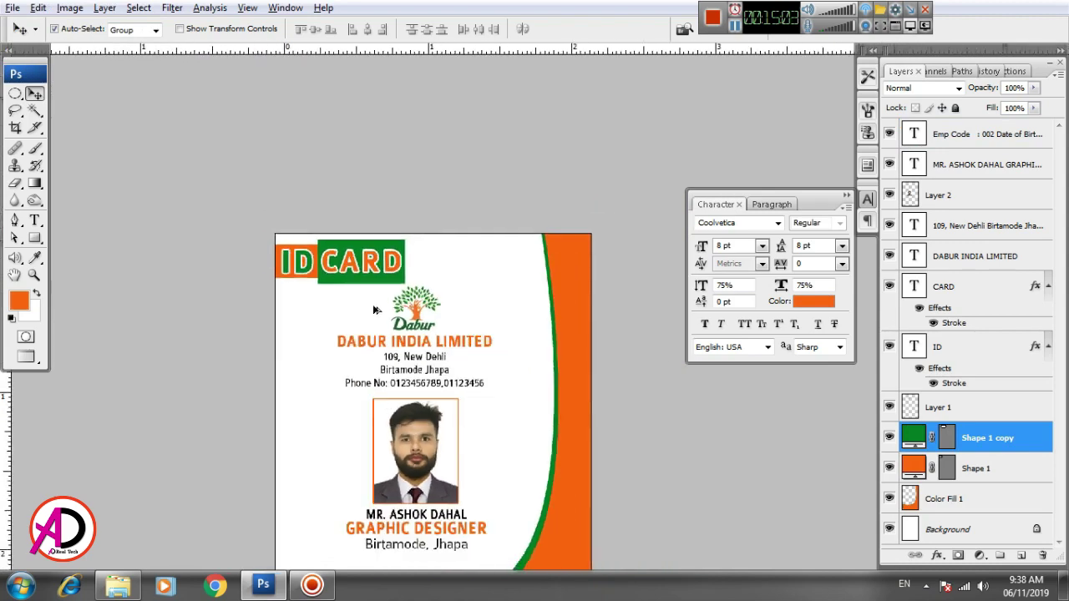
{"action": "scroll", "coordinate": [417, 334], "scroll_direction": "down", "scroll_amount": 1}
{"action": "scroll", "coordinate": [499, 421], "scroll_direction": "up", "scroll_amount": 1}
{"action": "left_click_drag", "start_coordinate": [532, 396], "coordinate": [529, 313]}
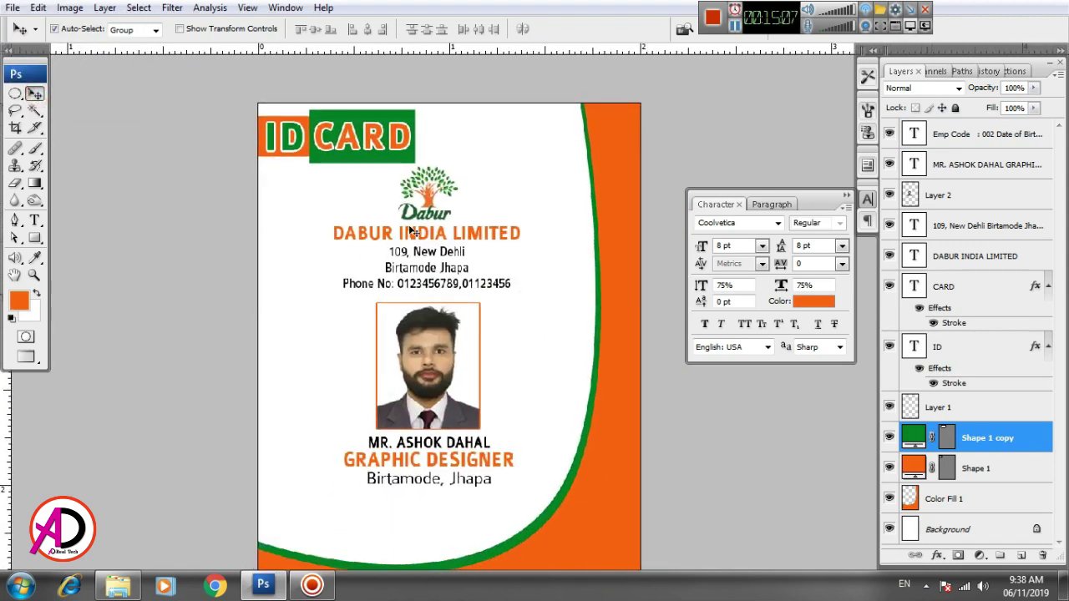
- Move the name and title text block and the employee photo slightly down
{"action": "scroll", "coordinate": [529, 406], "scroll_direction": "up", "scroll_amount": 1}
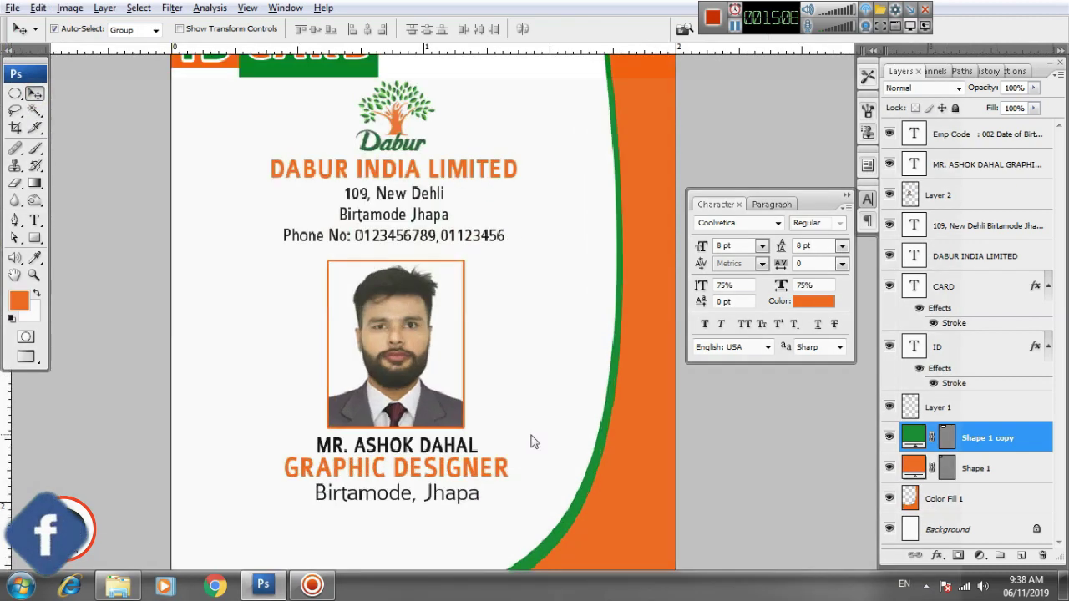
{"action": "left_click_drag", "start_coordinate": [532, 441], "coordinate": [577, 305]}
{"action": "left_click", "coordinate": [438, 334]}
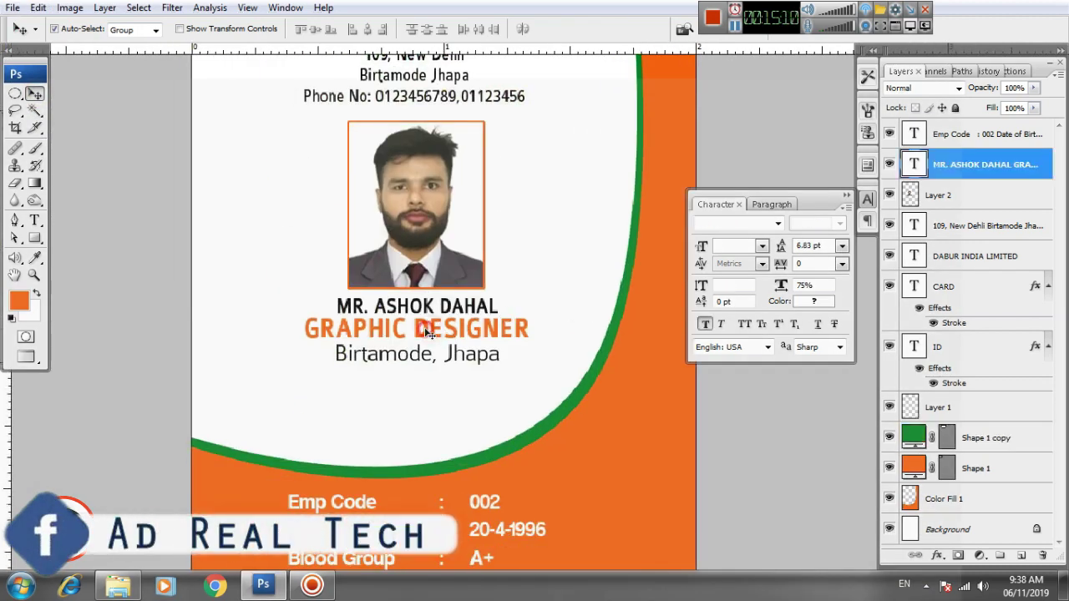
{"action": "left_click_drag", "start_coordinate": [414, 334], "coordinate": [428, 356]}
{"action": "left_click", "coordinate": [444, 280]}
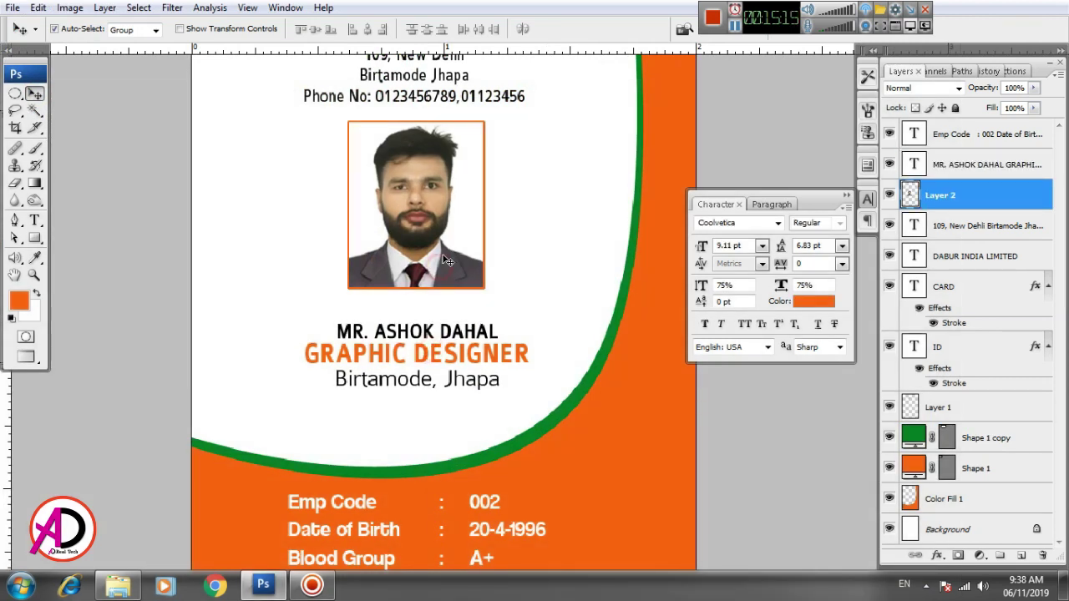
{"action": "left_click", "coordinate": [529, 229]}
{"action": "left_click_drag", "start_coordinate": [427, 263], "coordinate": [427, 282]}
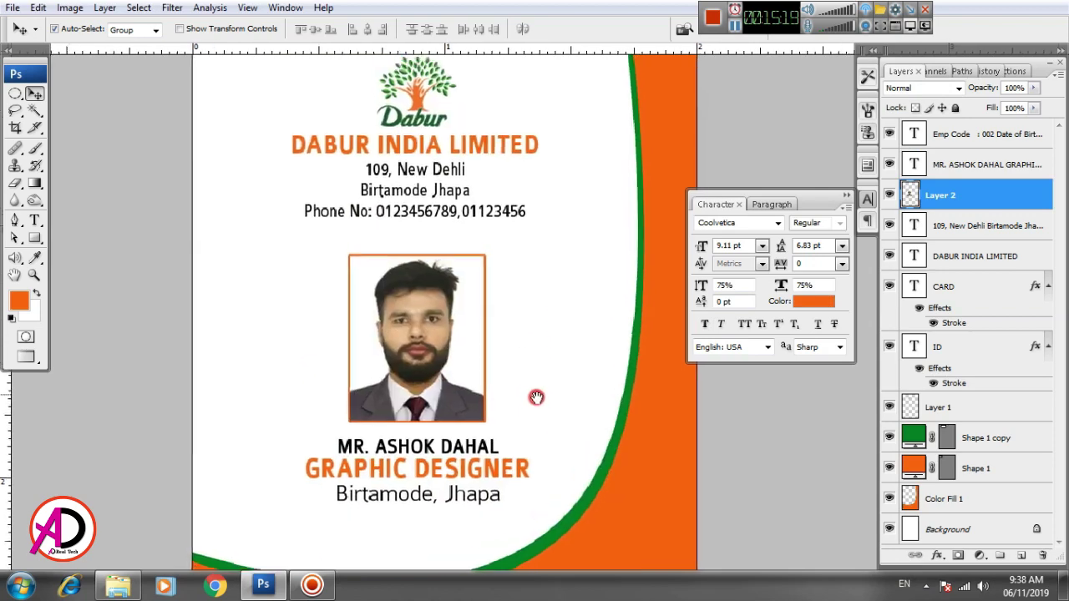
- Shift the address lines, DABUR INDIA LIMITED and the Dabur logo lower, then zoom out
{"action": "left_click_drag", "start_coordinate": [539, 272], "coordinate": [534, 396]}
{"action": "left_click_drag", "start_coordinate": [527, 313], "coordinate": [533, 376]}
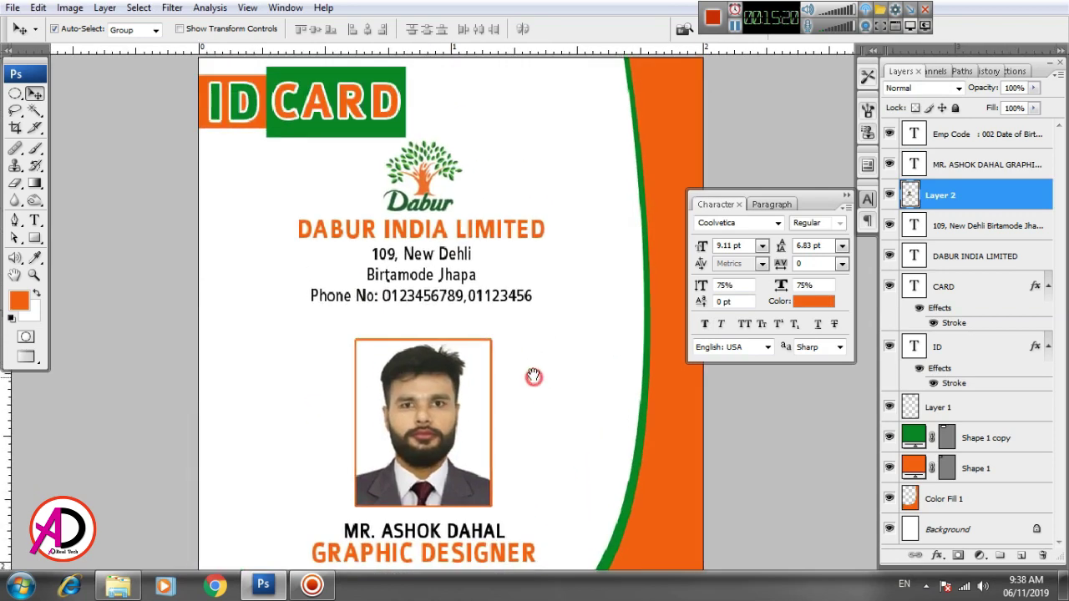
{"action": "left_click", "coordinate": [426, 300]}
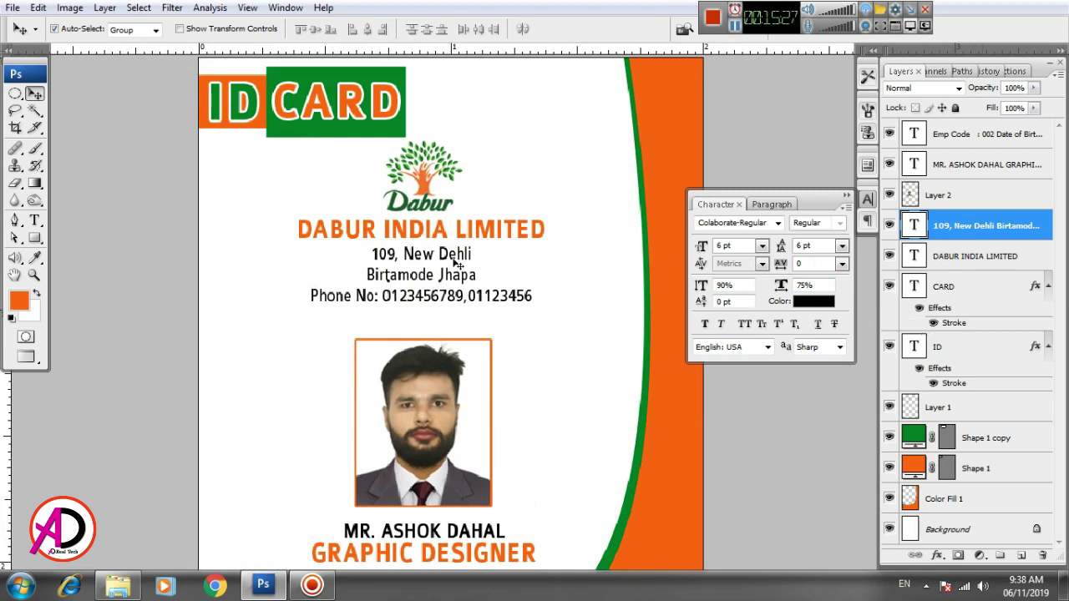
{"action": "left_click", "coordinate": [398, 262]}
{"action": "left_click_drag", "start_coordinate": [398, 262], "coordinate": [396, 276]}
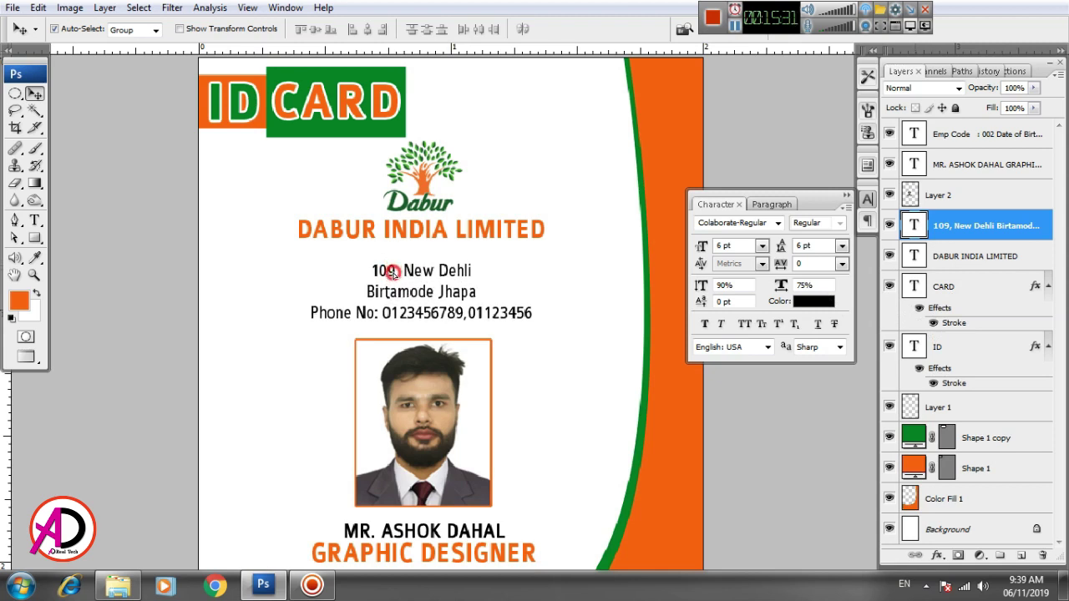
{"action": "mouse_move", "coordinate": [399, 237]}
{"action": "left_mouse_down"}
{"action": "mouse_move", "coordinate": [396, 255]}
{"action": "mouse_move", "coordinate": [396, 243]}
{"action": "left_mouse_up"}
{"action": "left_click_drag", "start_coordinate": [416, 208], "coordinate": [417, 225]}
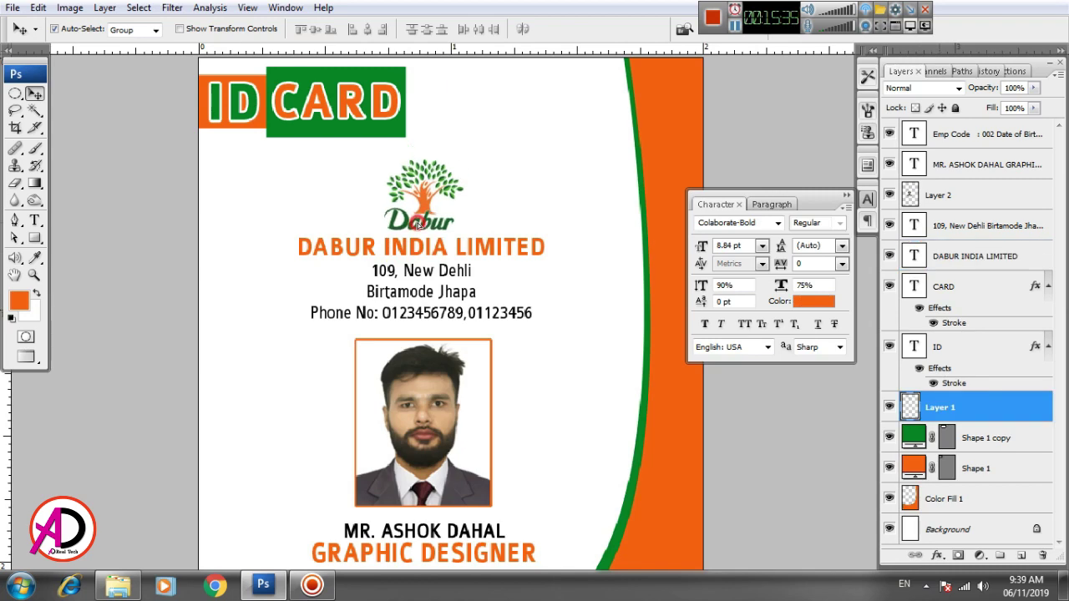
{"action": "key", "text": "ctrl+minus"}
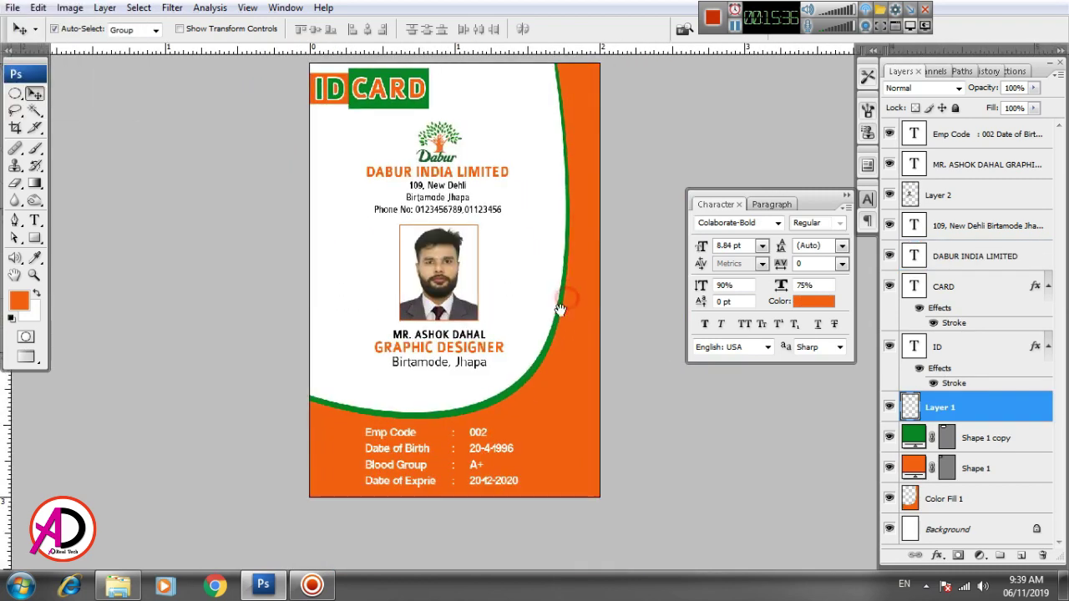
- Move the green CARD box down and right so it lines up with the ID strip
{"action": "scroll", "coordinate": [515, 381], "scroll_direction": "down", "scroll_amount": 1}
{"action": "scroll", "coordinate": [562, 355], "scroll_direction": "down", "scroll_amount": 1}
{"action": "scroll", "coordinate": [634, 442], "scroll_direction": "up", "scroll_amount": 1}
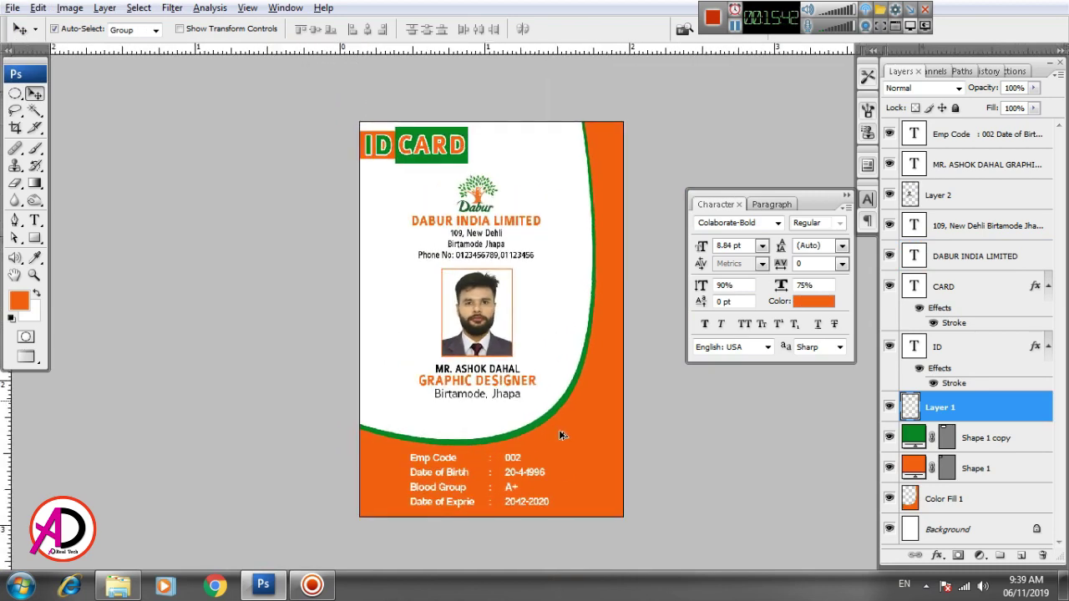
{"action": "scroll", "coordinate": [585, 467], "scroll_direction": "up", "scroll_amount": 1}
{"action": "scroll", "coordinate": [547, 411], "scroll_direction": "up", "scroll_amount": 1}
{"action": "left_click_drag", "start_coordinate": [562, 393], "coordinate": [568, 465]}
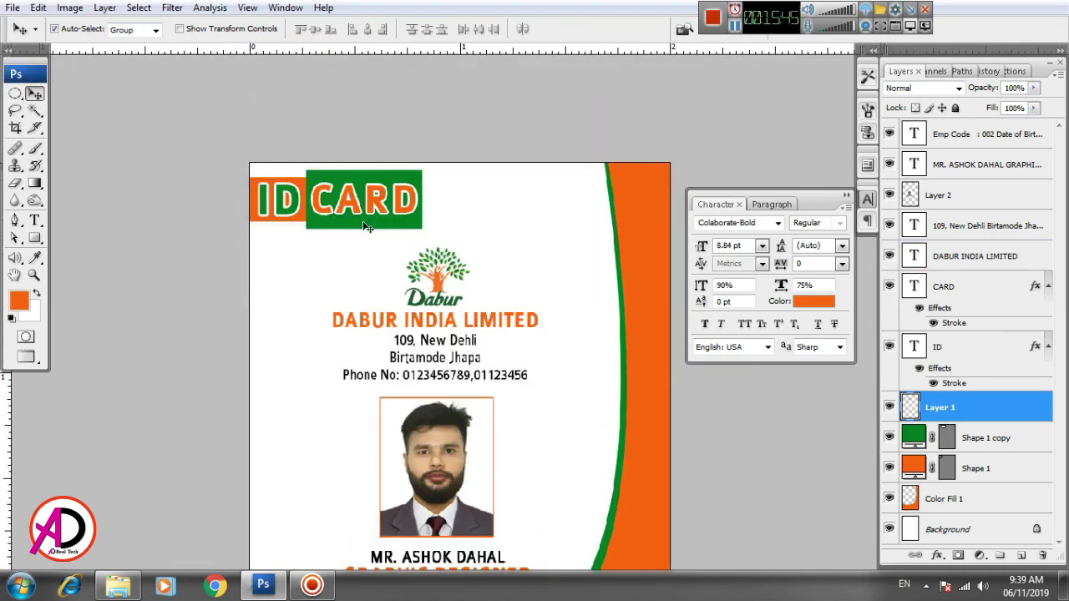
{"action": "mouse_move", "coordinate": [365, 223]}
{"action": "left_mouse_down"}
{"action": "mouse_move", "coordinate": [428, 236]}
{"action": "mouse_move", "coordinate": [377, 222]}
{"action": "left_mouse_up"}
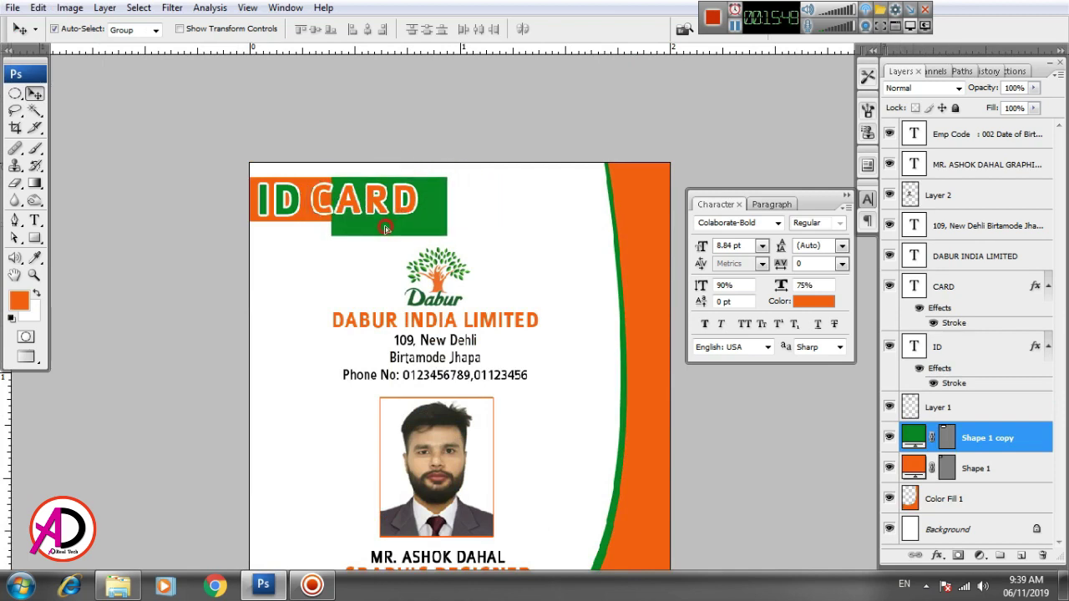
{"action": "left_click_drag", "start_coordinate": [377, 222], "coordinate": [378, 222]}
- Free-transform the green box, widening its left edge and pulling in its right edge
{"action": "key", "text": "ctrl+t"}
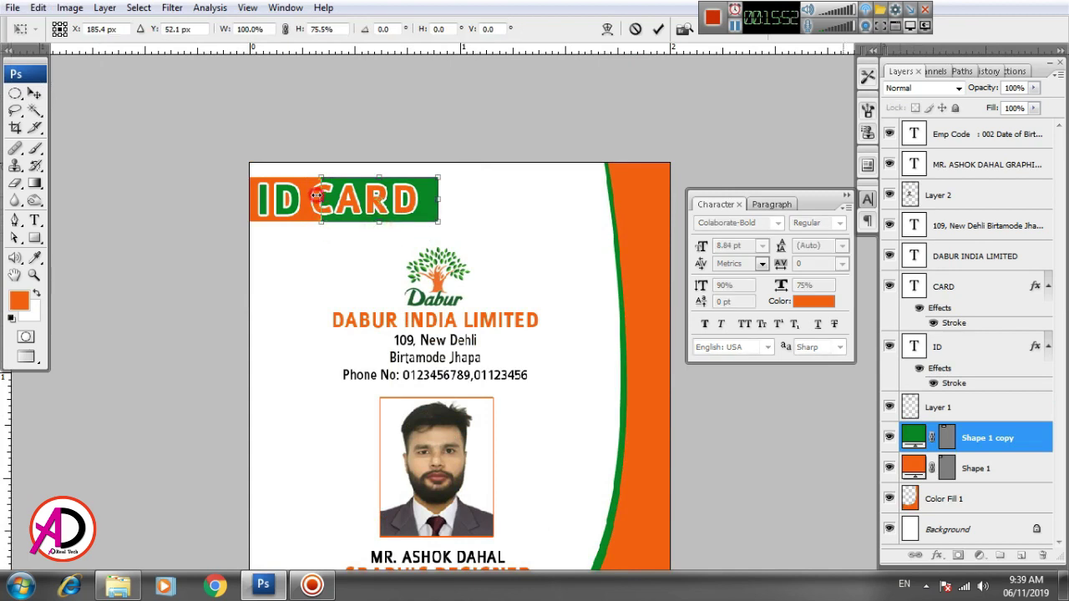
{"action": "left_click_drag", "start_coordinate": [316, 195], "coordinate": [305, 194]}
{"action": "left_click_drag", "start_coordinate": [444, 200], "coordinate": [430, 201]}
{"action": "key", "text": "Return"}
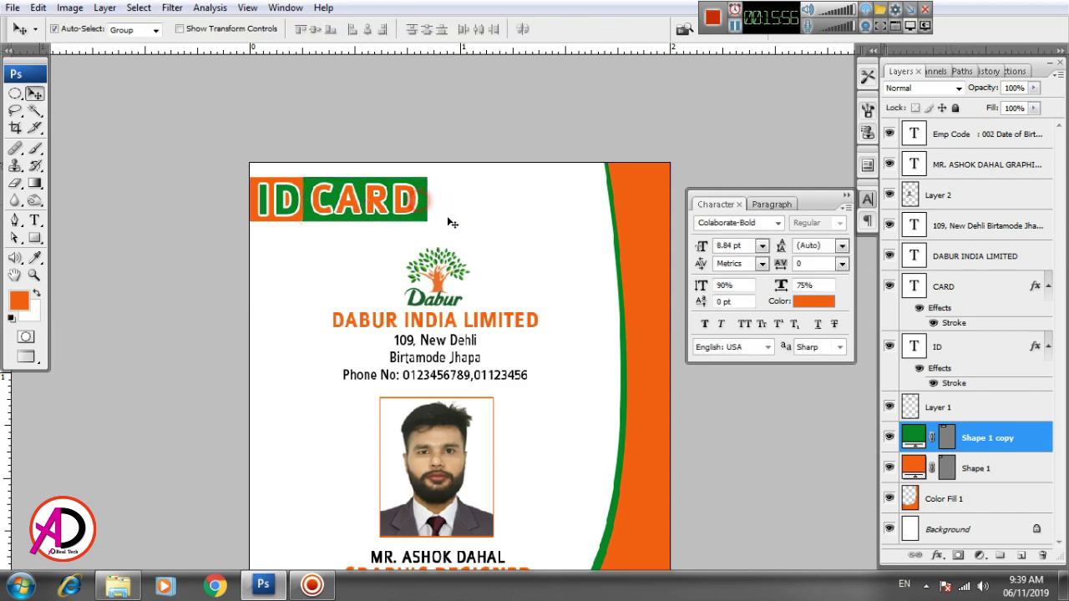
{"action": "scroll", "coordinate": [493, 301], "scroll_direction": "down", "scroll_amount": 2}
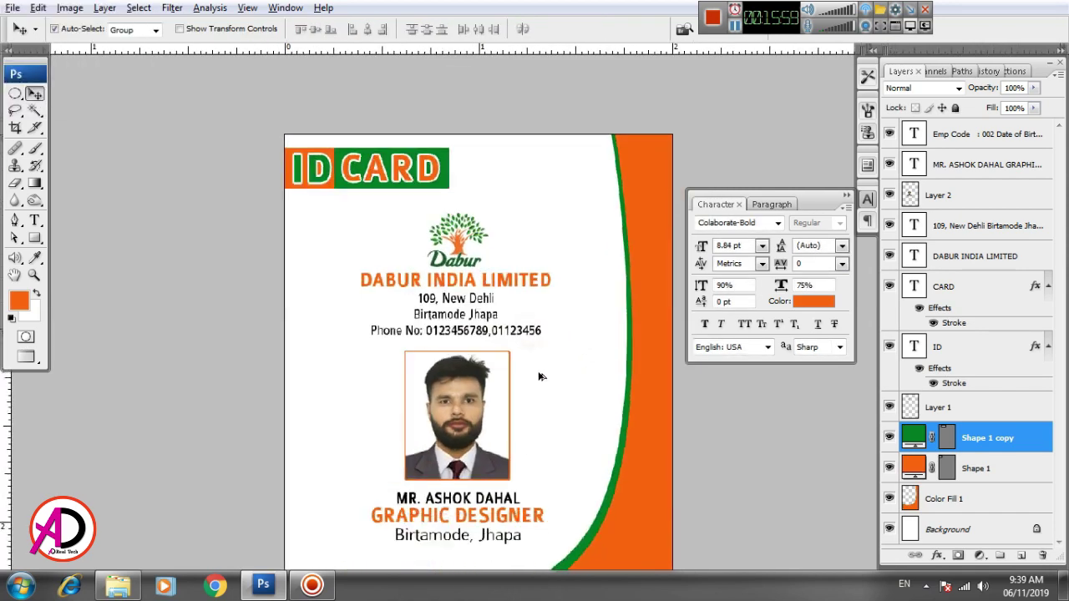
{"action": "scroll", "coordinate": [539, 377], "scroll_direction": "down", "scroll_amount": 2}
{"action": "scroll", "coordinate": [534, 377], "scroll_direction": "down", "scroll_amount": 1}
{"action": "scroll", "coordinate": [529, 378], "scroll_direction": "down", "scroll_amount": 1}
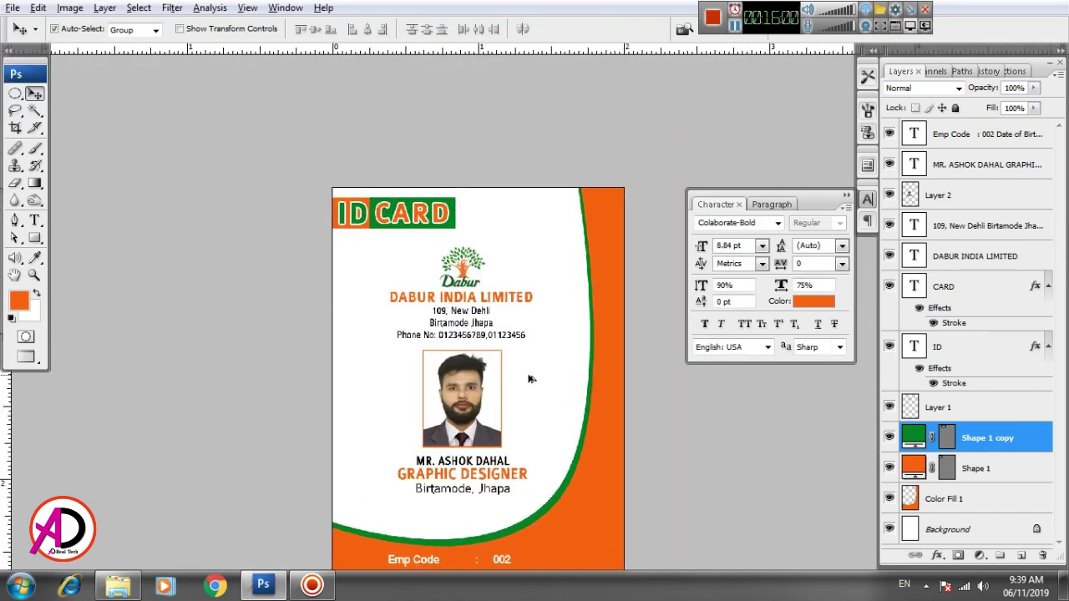
{"action": "scroll", "coordinate": [528, 379], "scroll_direction": "down", "scroll_amount": 1}
{"action": "left_click", "coordinate": [368, 236]}
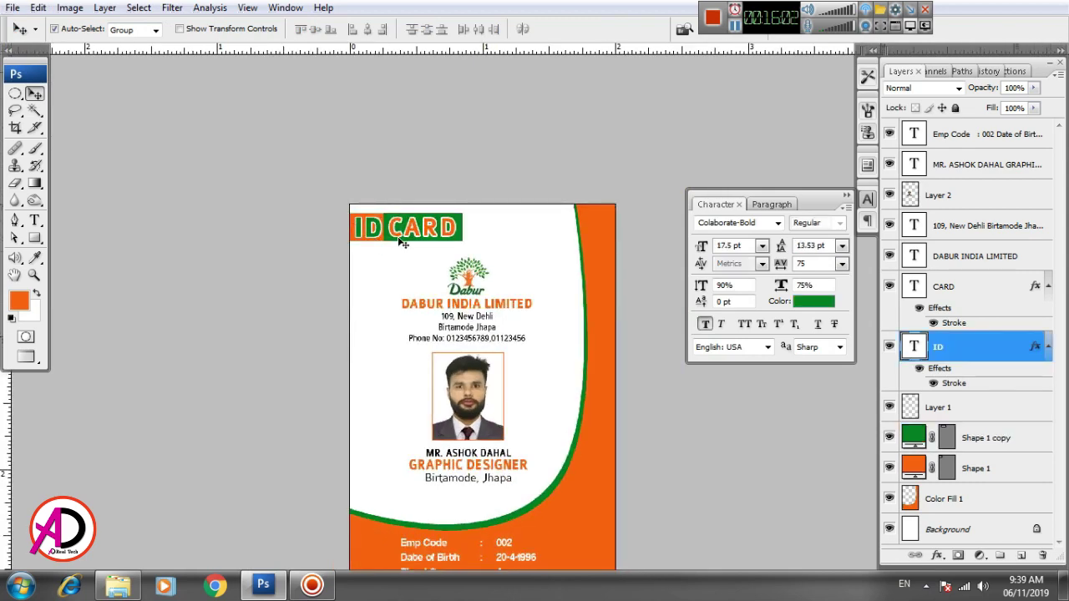
{"action": "scroll", "coordinate": [501, 284], "scroll_direction": "down", "scroll_amount": 1}
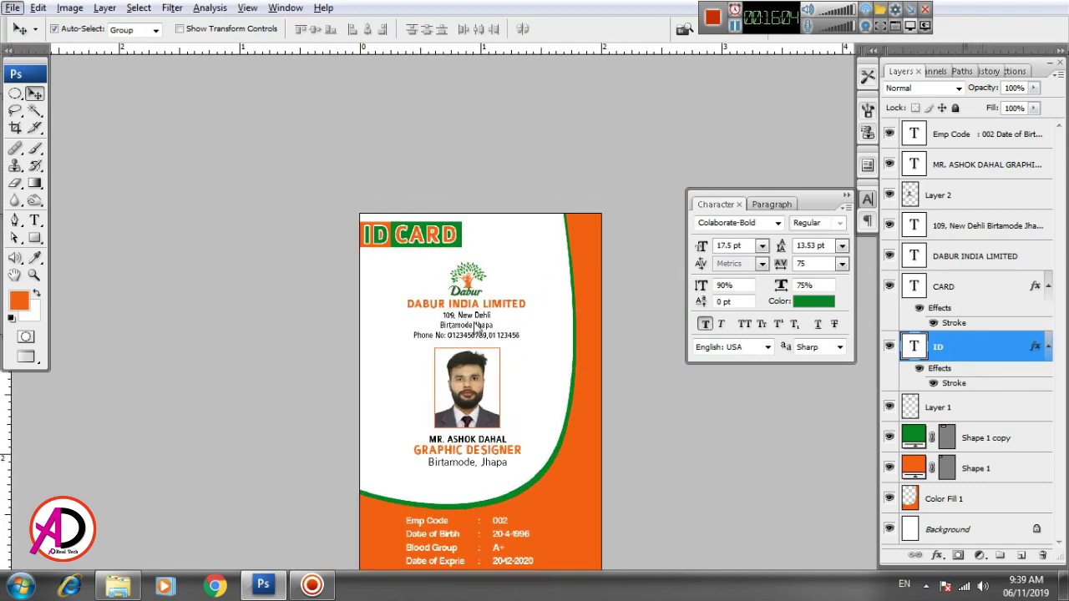
{"action": "scroll", "coordinate": [547, 310], "scroll_direction": "down", "scroll_amount": 1}
{"action": "scroll", "coordinate": [547, 310], "scroll_direction": "up", "scroll_amount": 1}
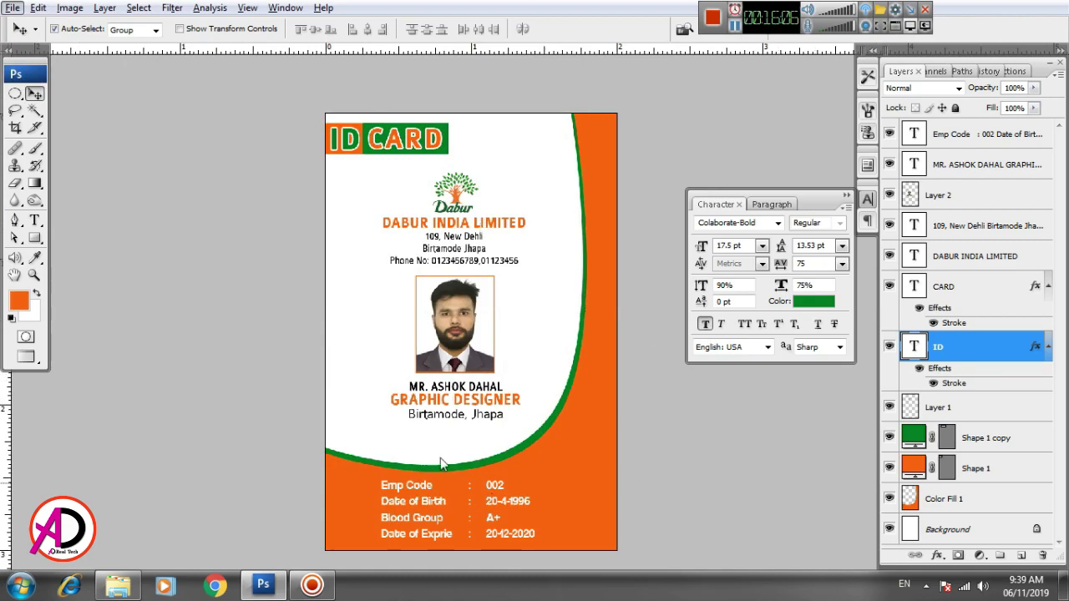